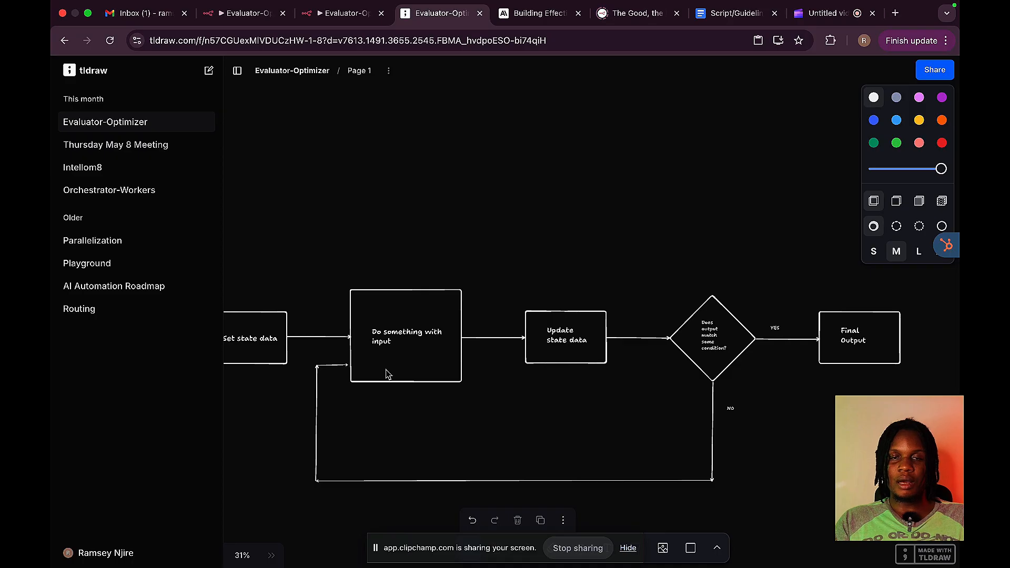
- Examine the Evaluator-Optimizer diagram from the input box through the condition loop, along with its list of state data
scroll(382, 370, "left", 5)
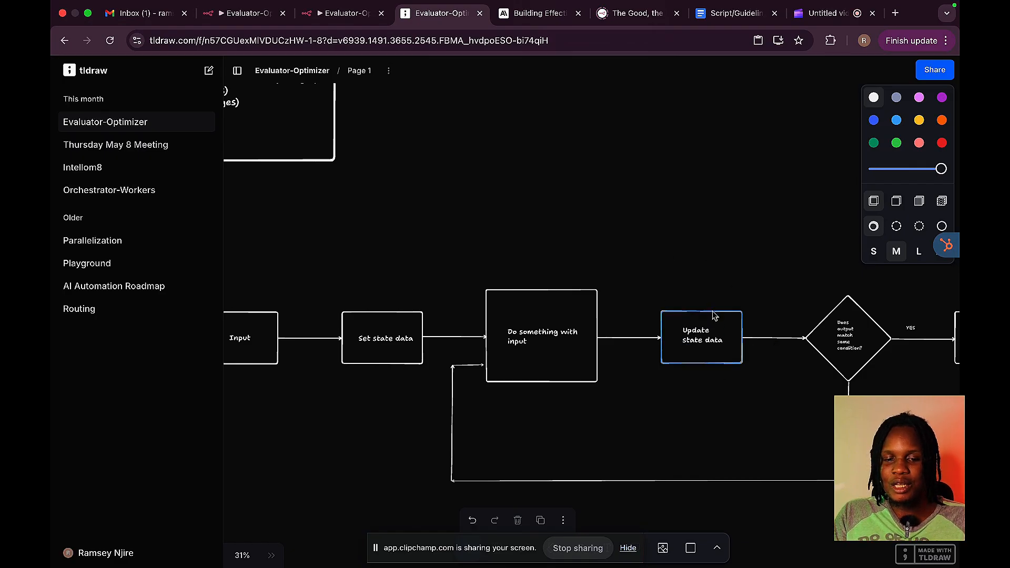
scroll(632, 333, "up", 5)
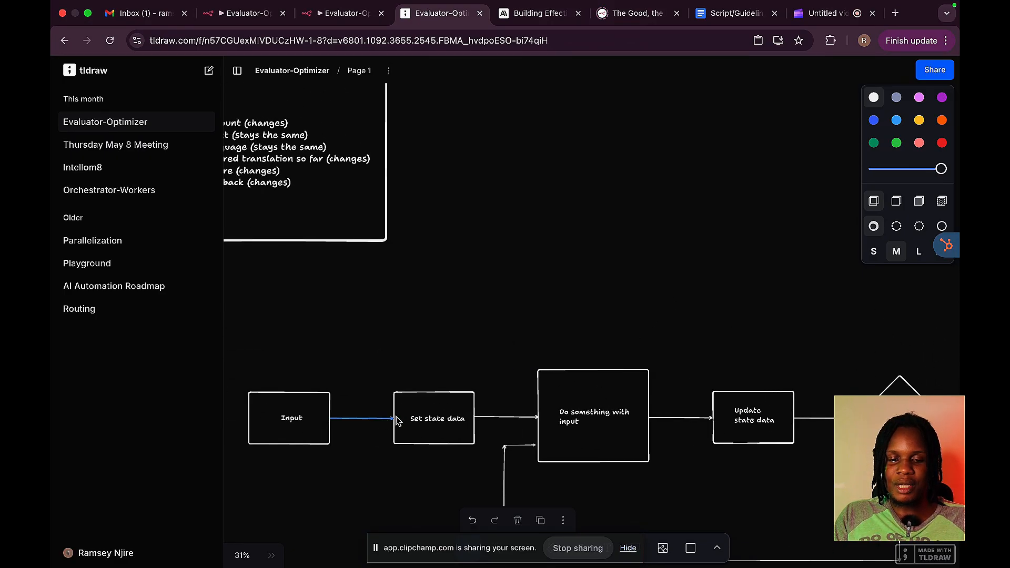
scroll(536, 420, "left", 4)
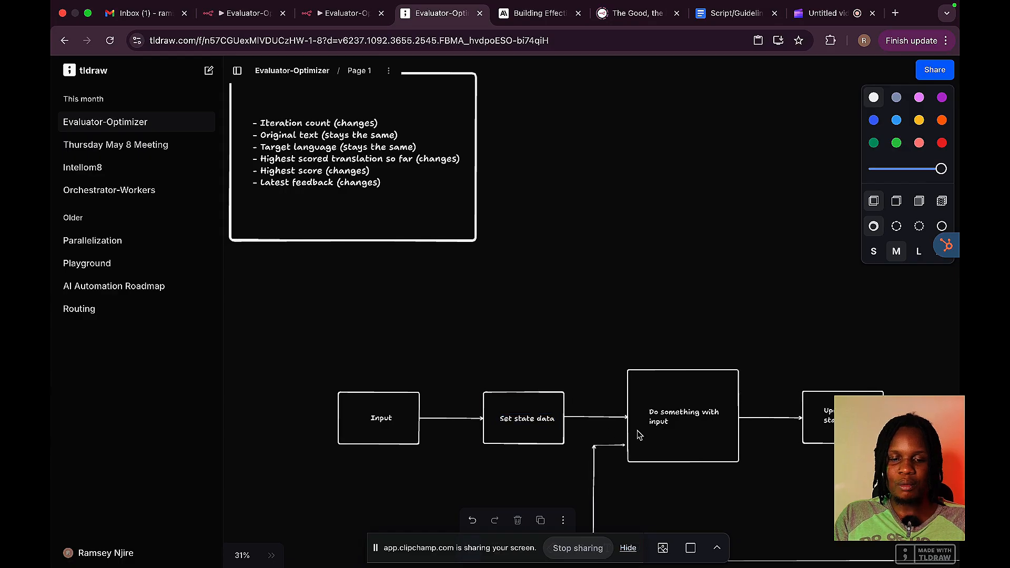
scroll(723, 456, "right", 4)
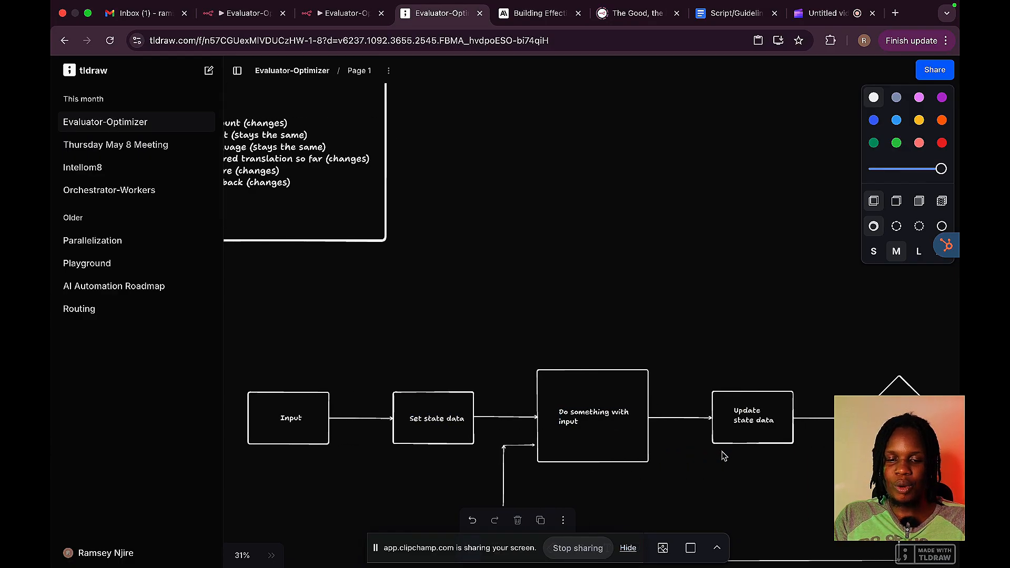
scroll(722, 454, "down", 3)
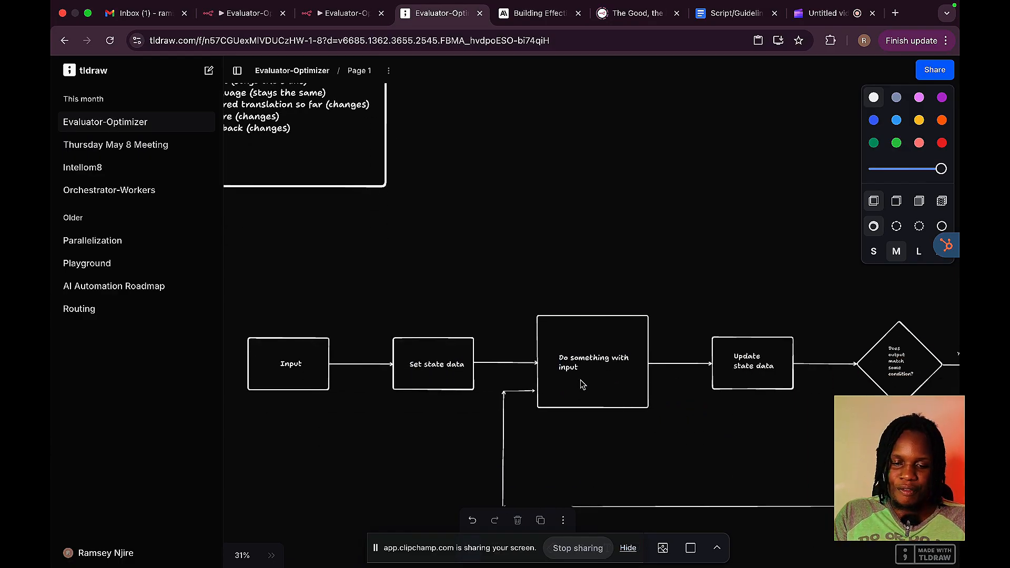
scroll(603, 386, "up", 2)
scroll(603, 386, "left", 2)
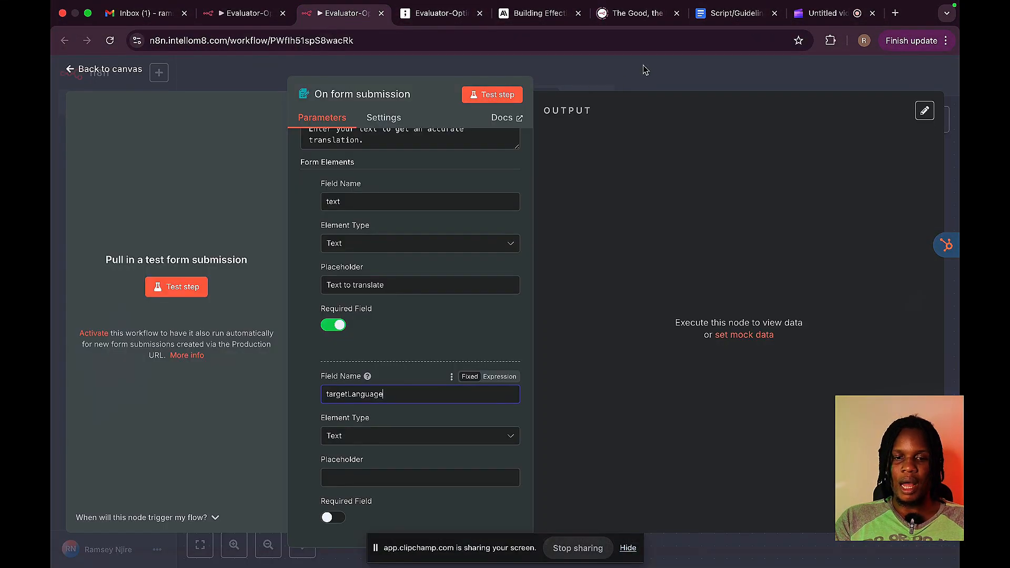
- In n8n, leave the form node, switch to the Evaluator-Optimizer Demo workflow and review the Initialize State node's fields
left_click(646, 70)
left_click(253, 15)
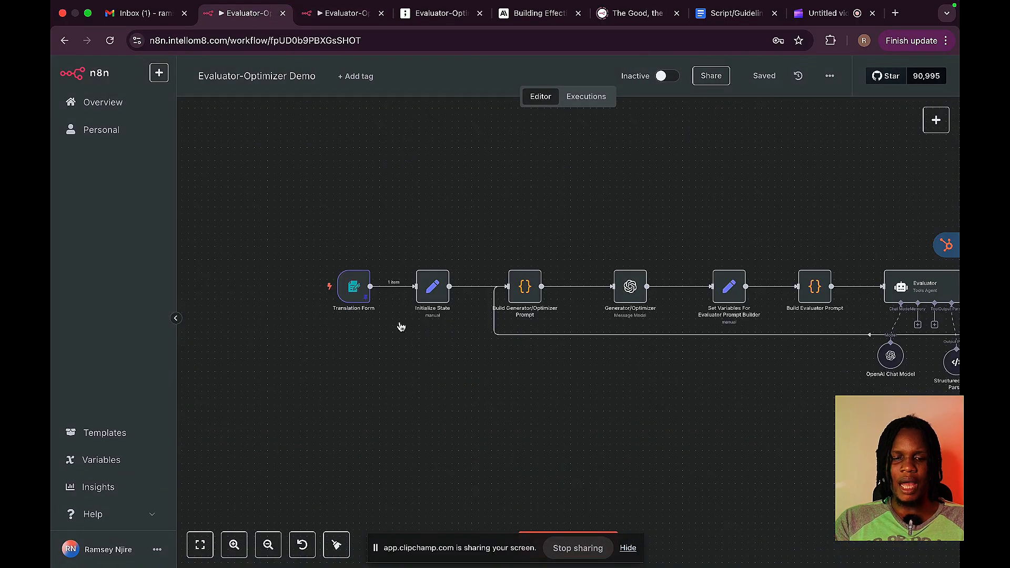
scroll(485, 356, "up", 5)
scroll(444, 341, "left", 3)
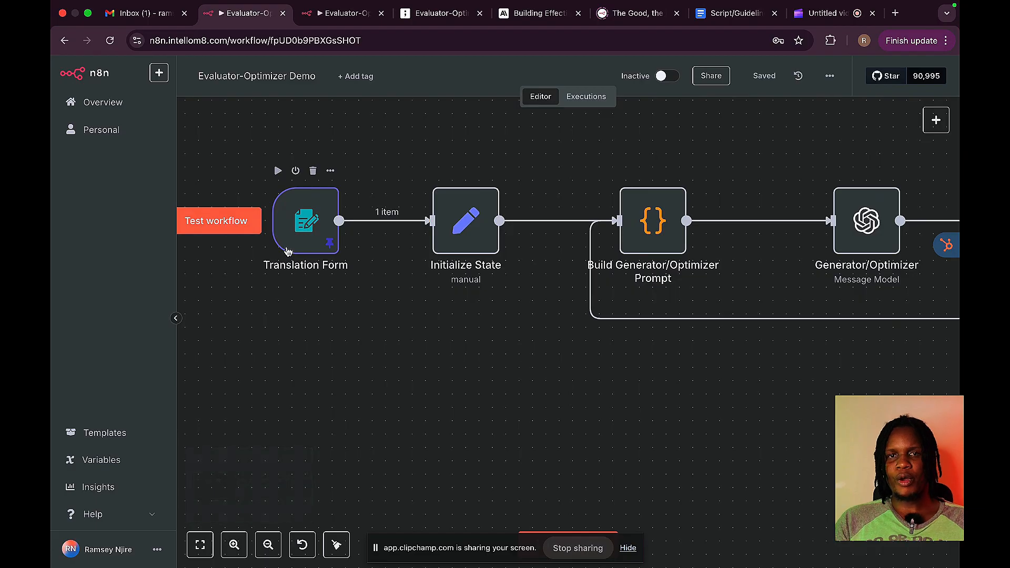
scroll(288, 251, "right", 3)
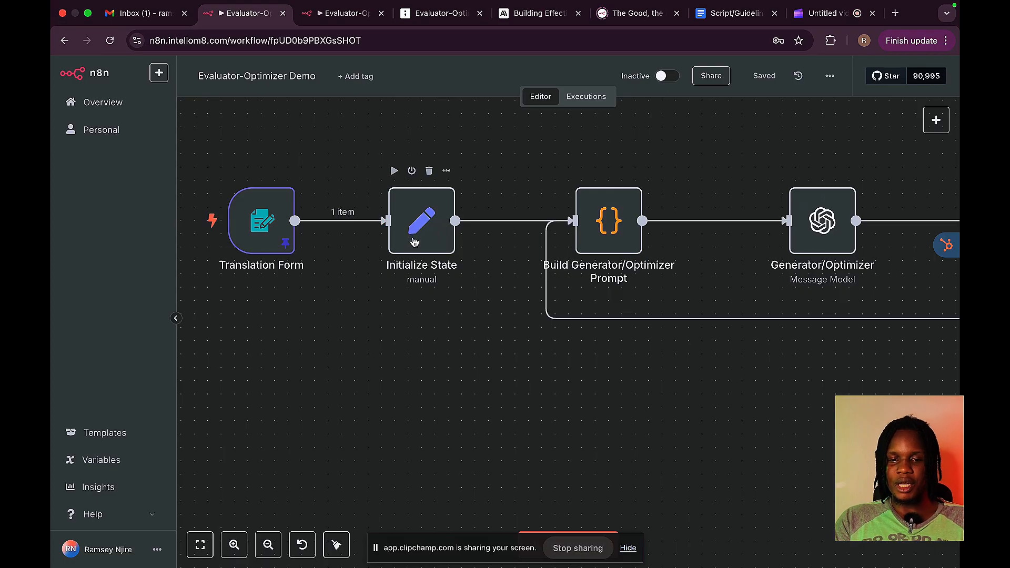
left_click(414, 232)
double_click(414, 232)
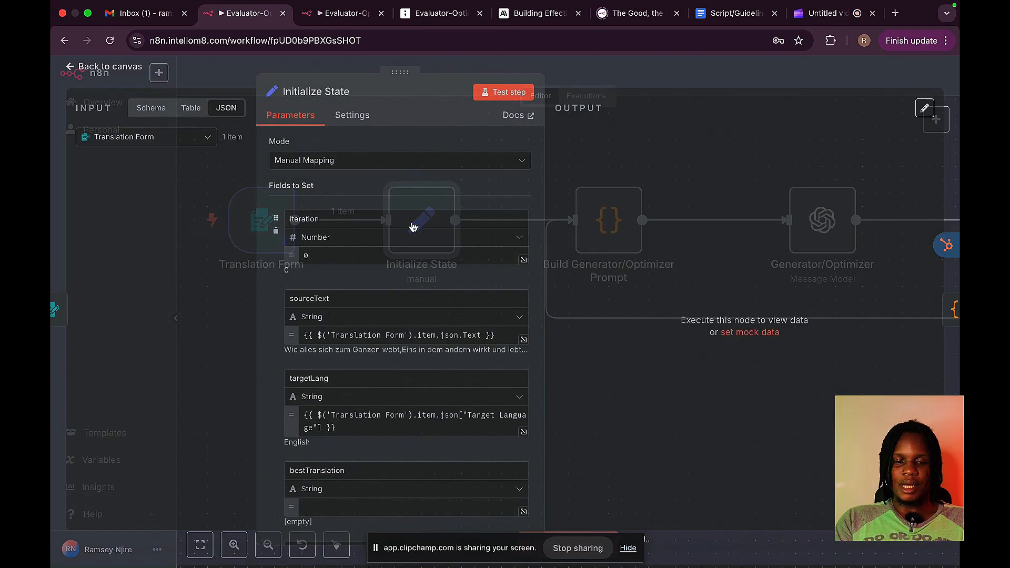
scroll(345, 216, "down", 10)
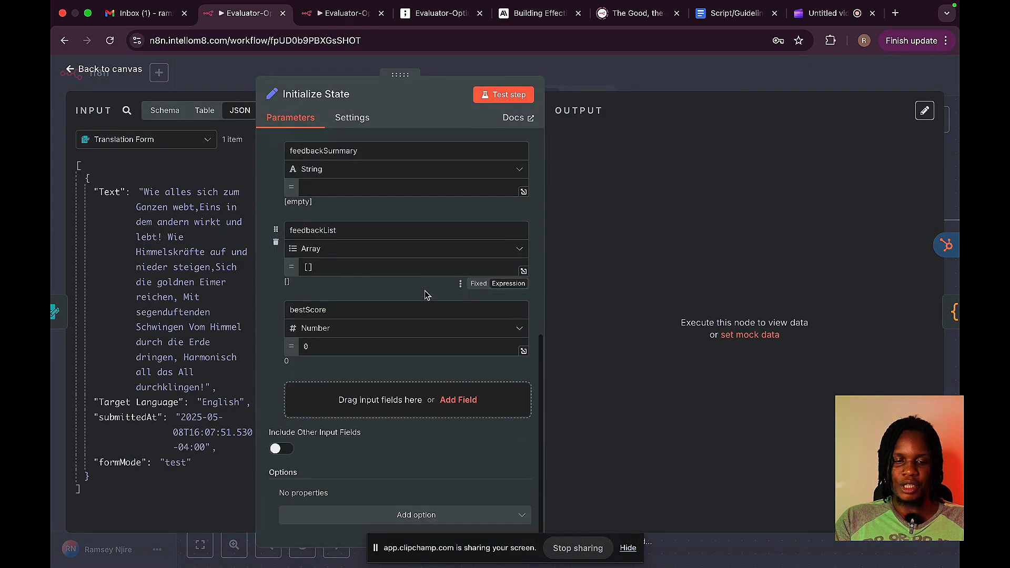
left_click(609, 69)
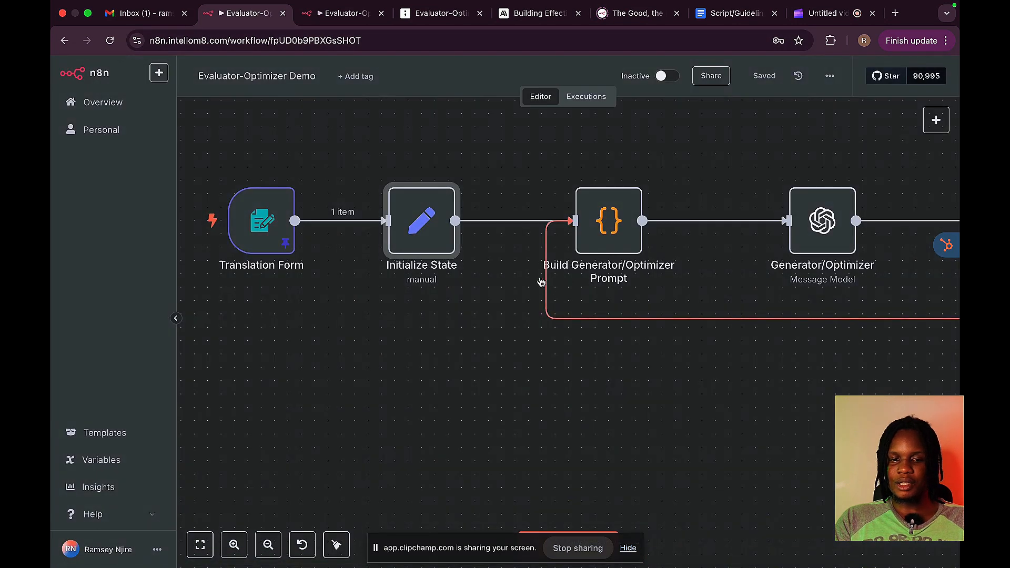
- Examine the demo workflow's nodes from the generator prompt through the evaluator and state update to the pass check and its loop back
scroll(485, 232, "right", 5)
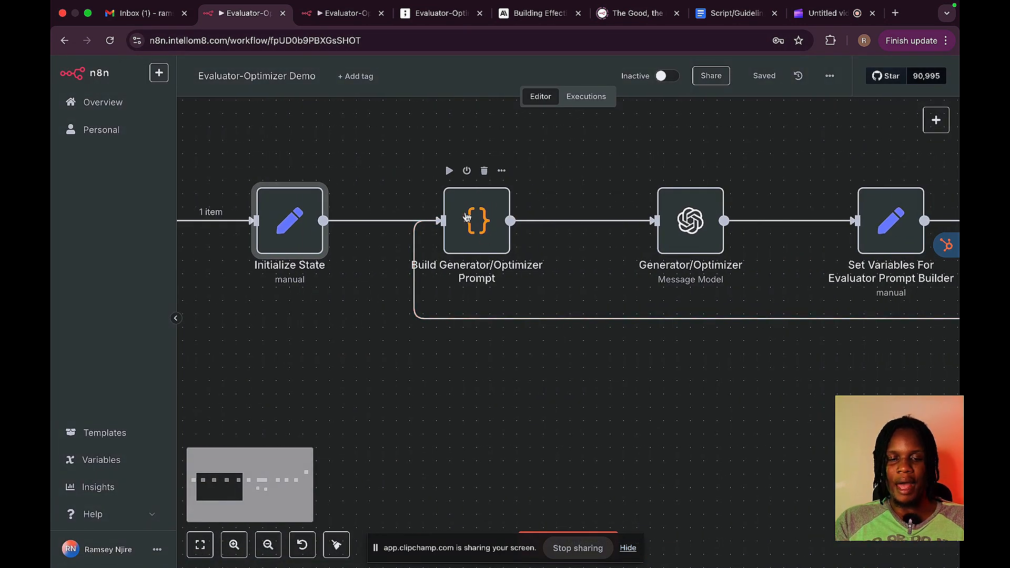
scroll(509, 235, "right", 3)
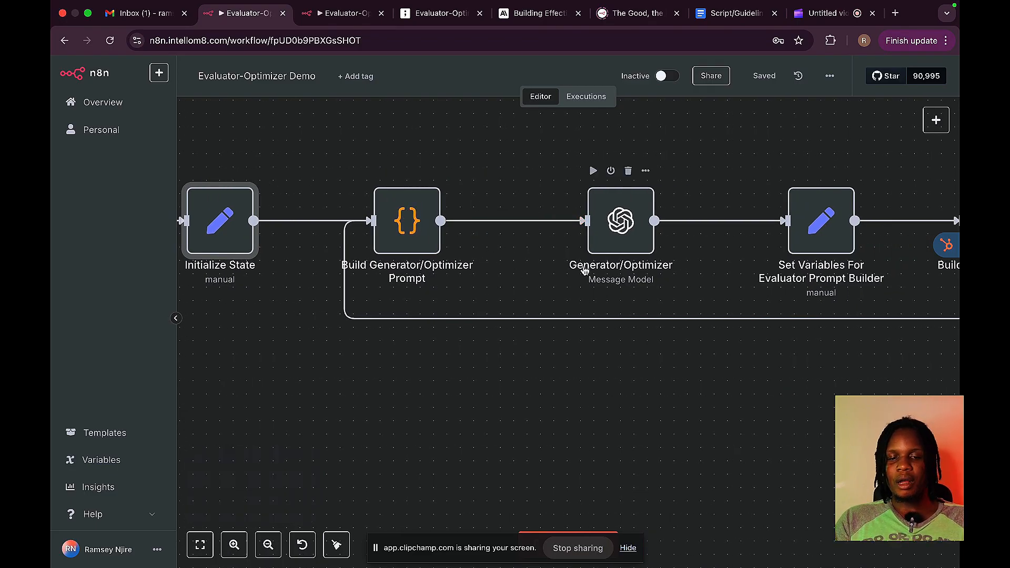
scroll(584, 270, "right", 2)
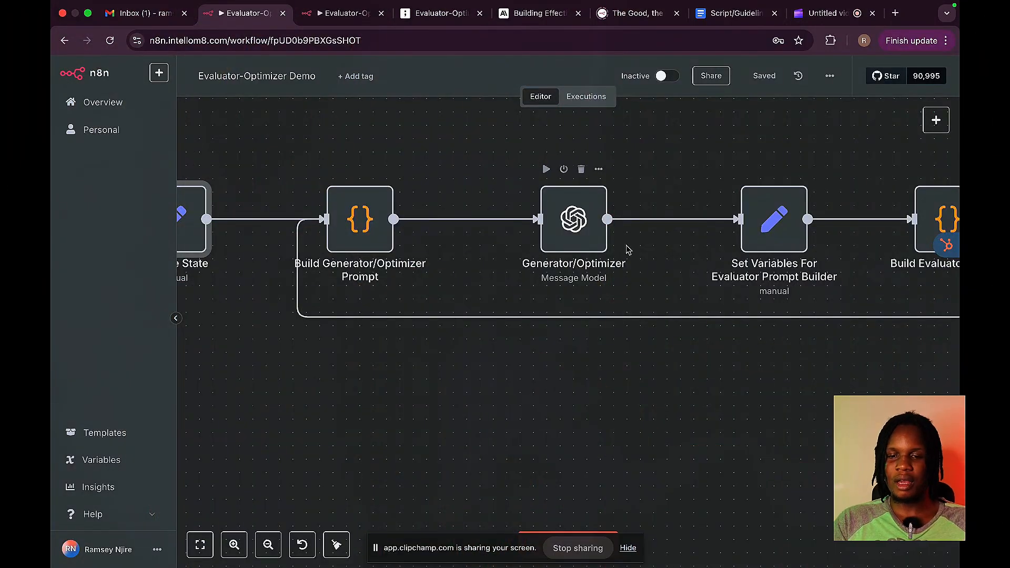
scroll(635, 247, "right", 3)
scroll(635, 248, "right", 10)
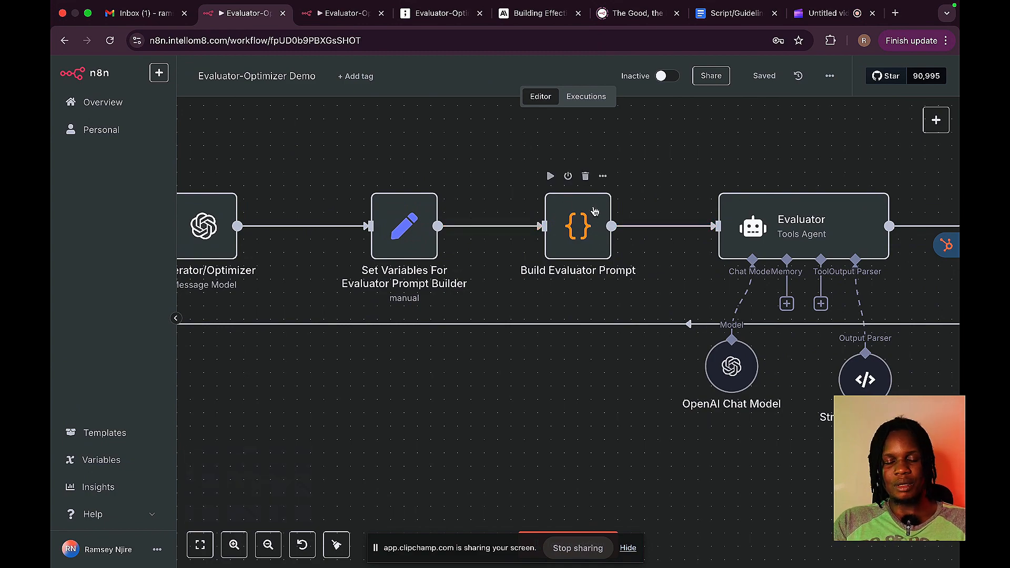
scroll(595, 216, "right", 5)
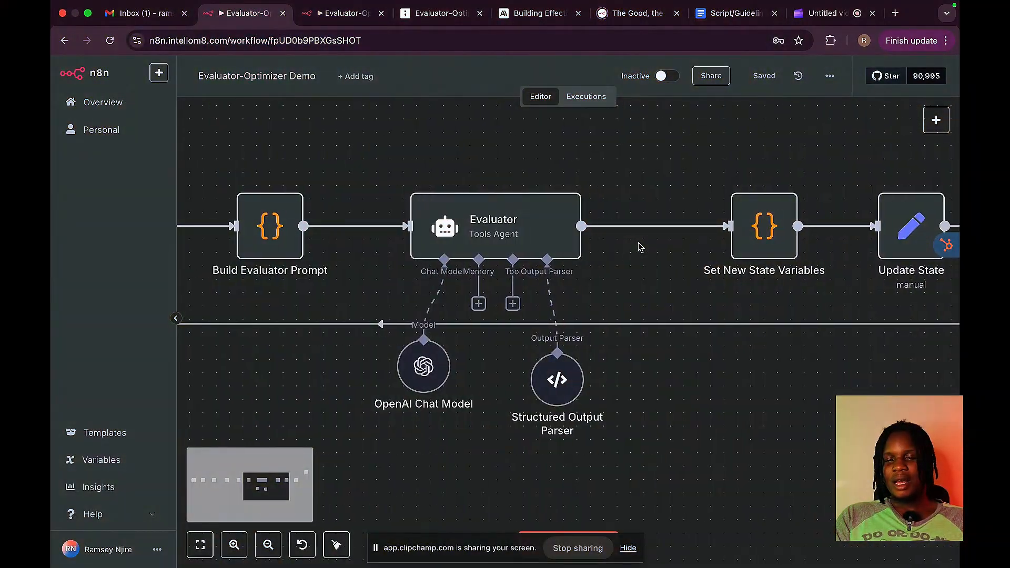
scroll(614, 280, "right", 2)
scroll(616, 281, "right", 3)
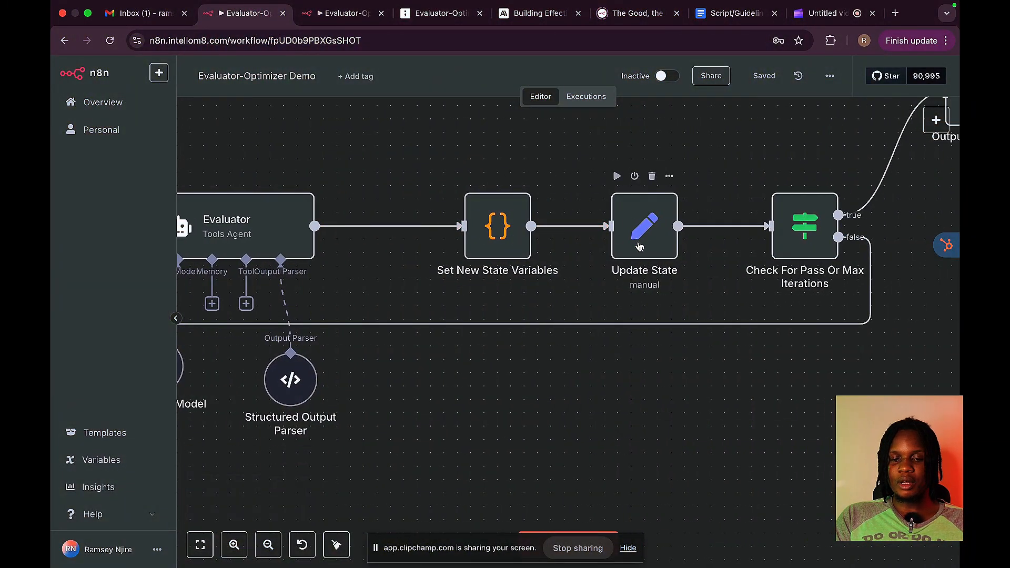
scroll(832, 242, "right", 4)
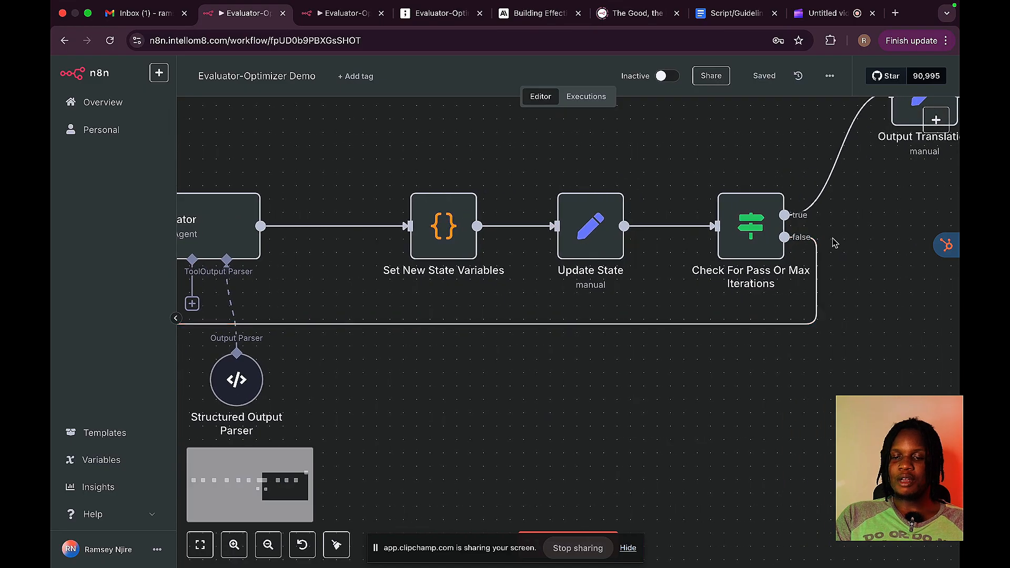
scroll(830, 243, "up", 2)
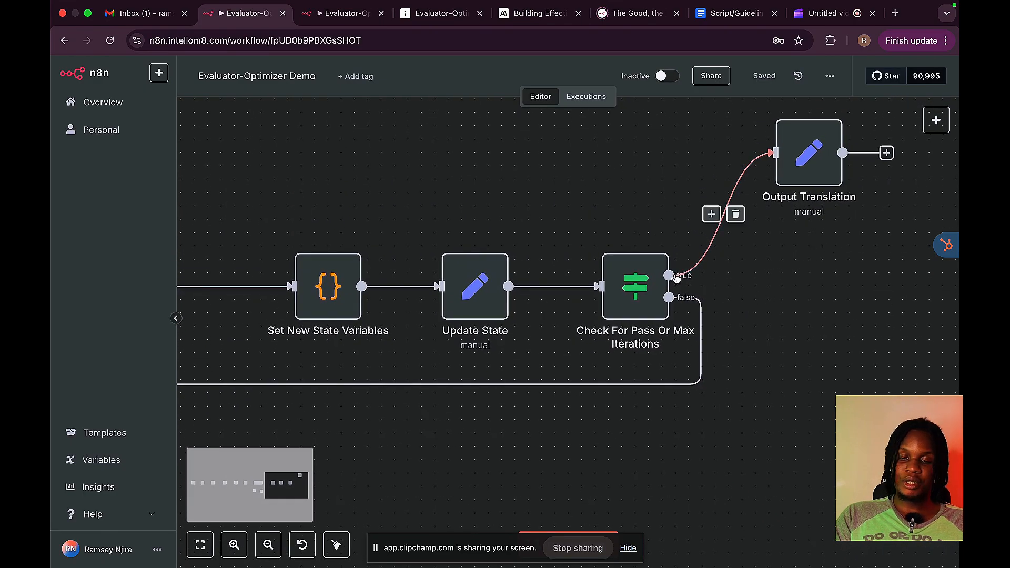
scroll(658, 398, "left", 12)
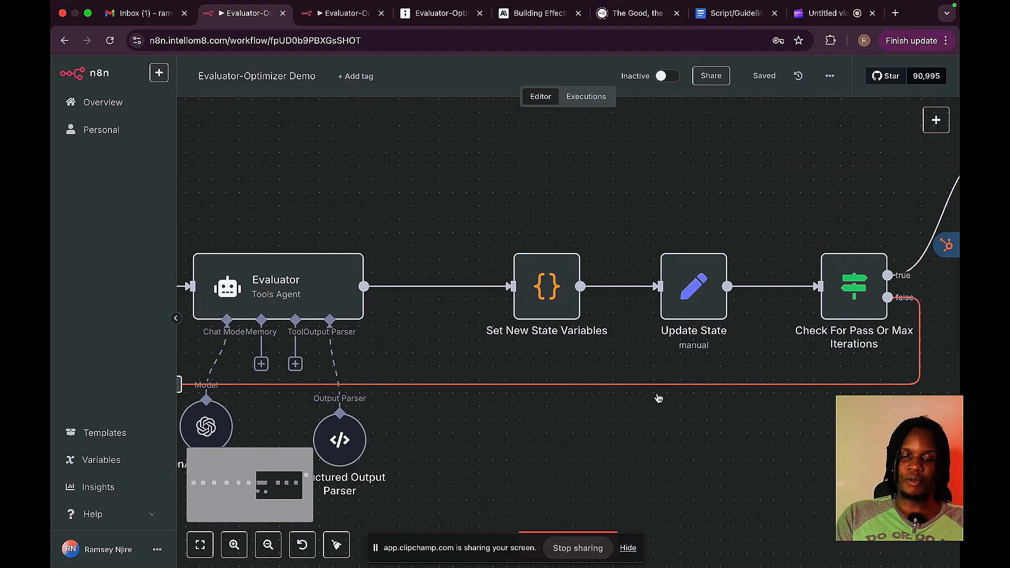
scroll(660, 397, "left", 12)
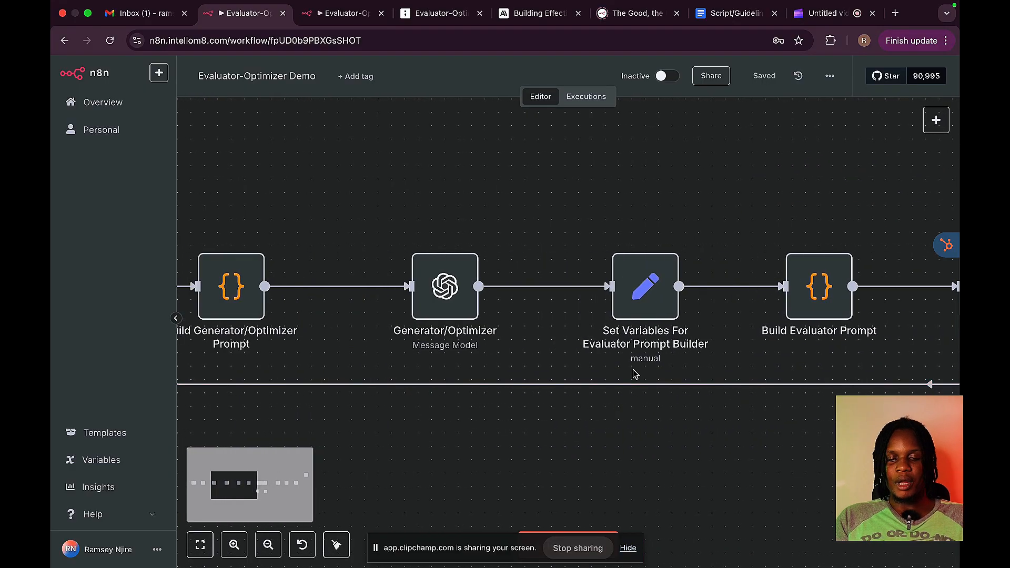
scroll(638, 372, "down", 5)
scroll(636, 369, "left", 1)
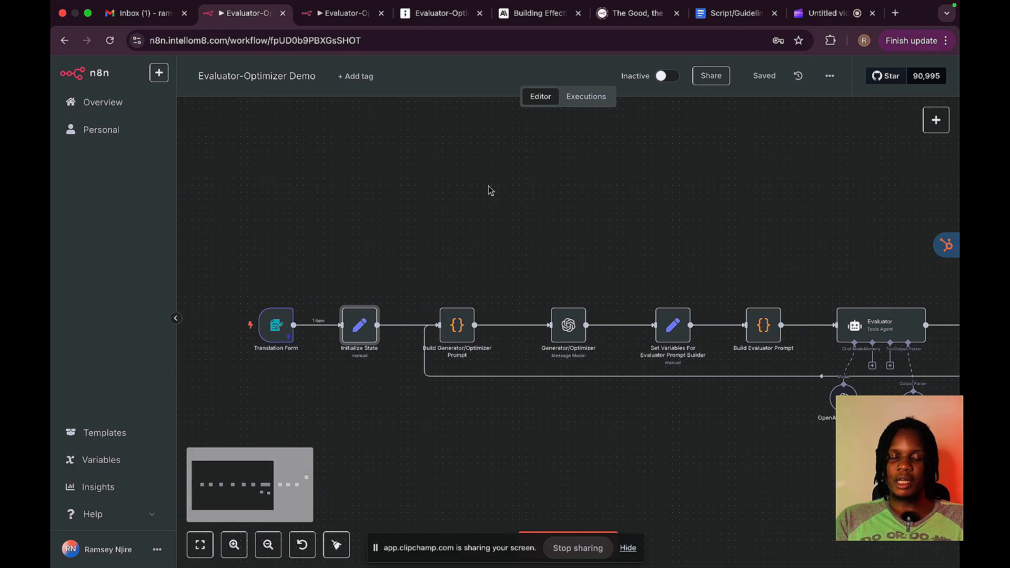
- Save the Evaluator-Optimizer workflow under construction and open its On form submission node
left_click(342, 13)
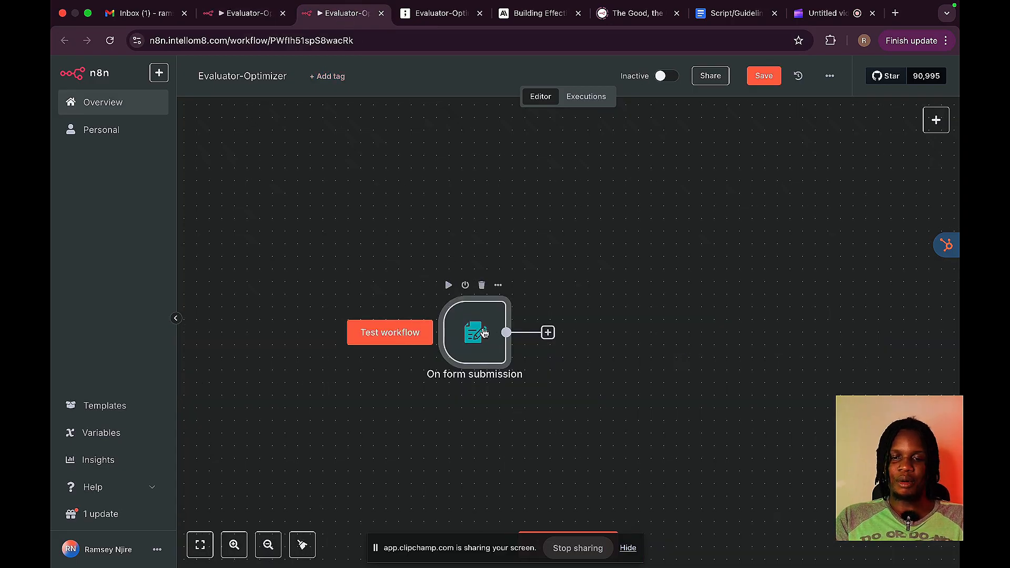
left_click(764, 76)
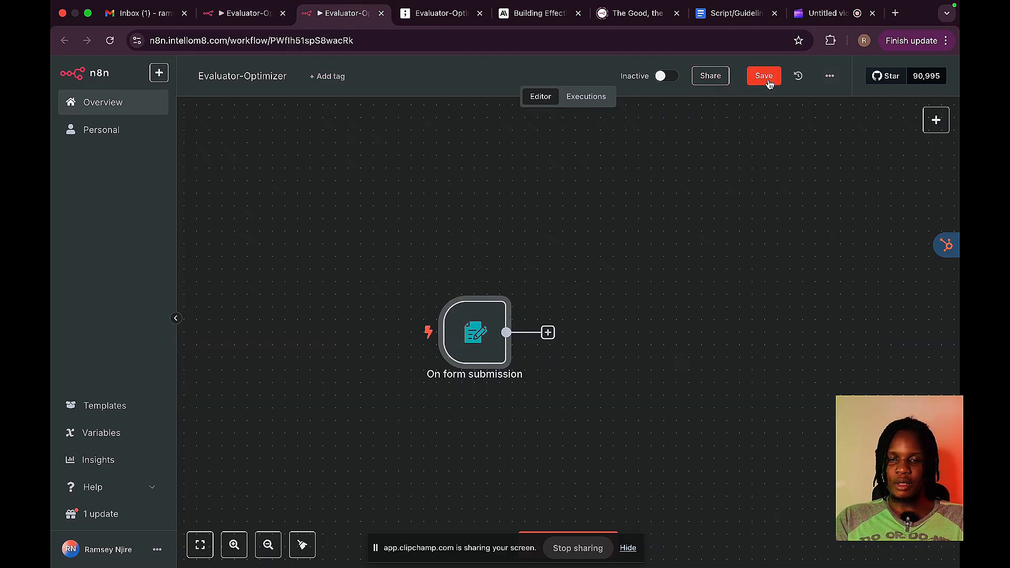
double_click(497, 334)
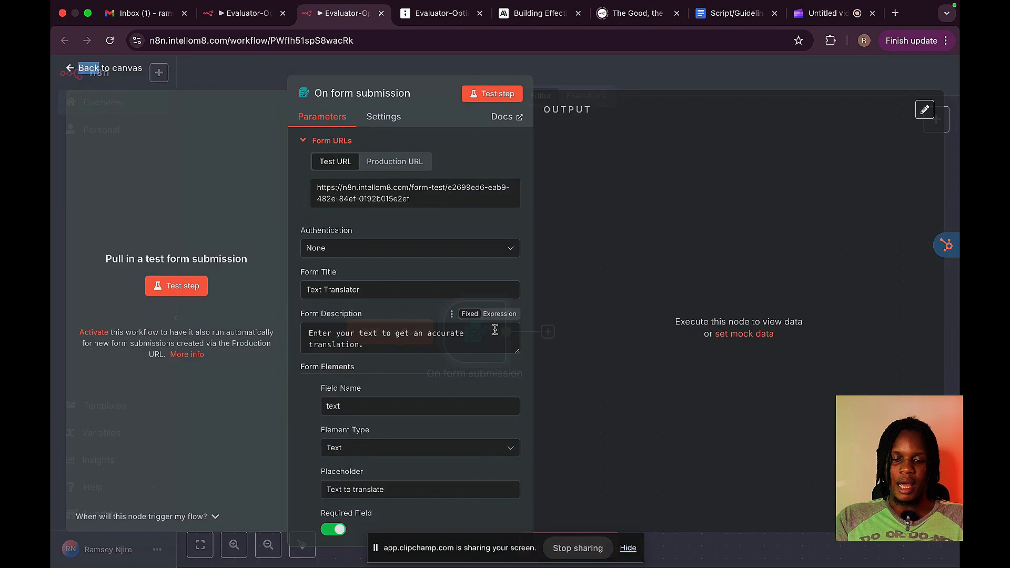
- Give the targetLanguage form field the placeholder "Target language for translation" and make it required
scroll(425, 349, "down", 2)
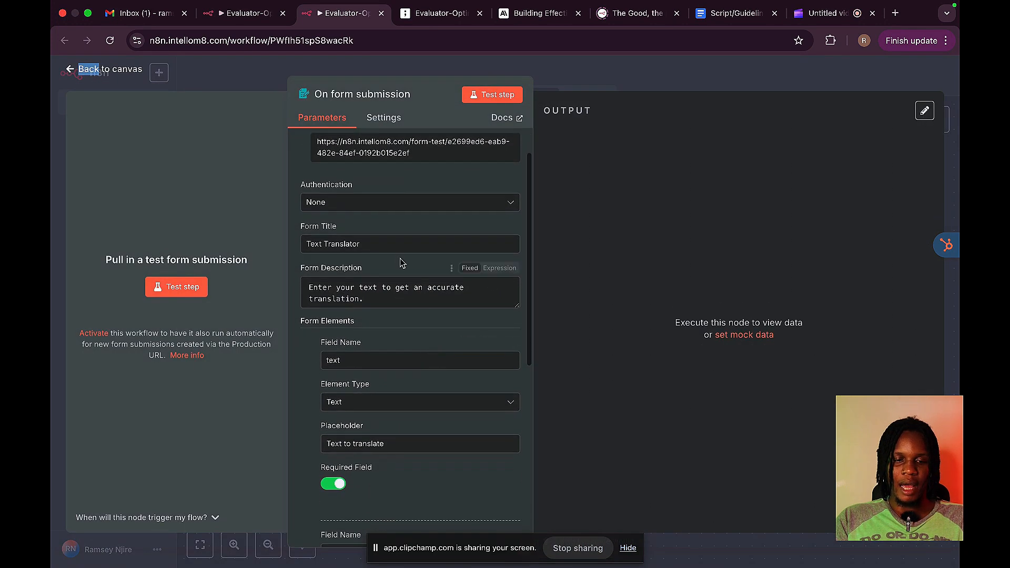
scroll(411, 307, "down", 1)
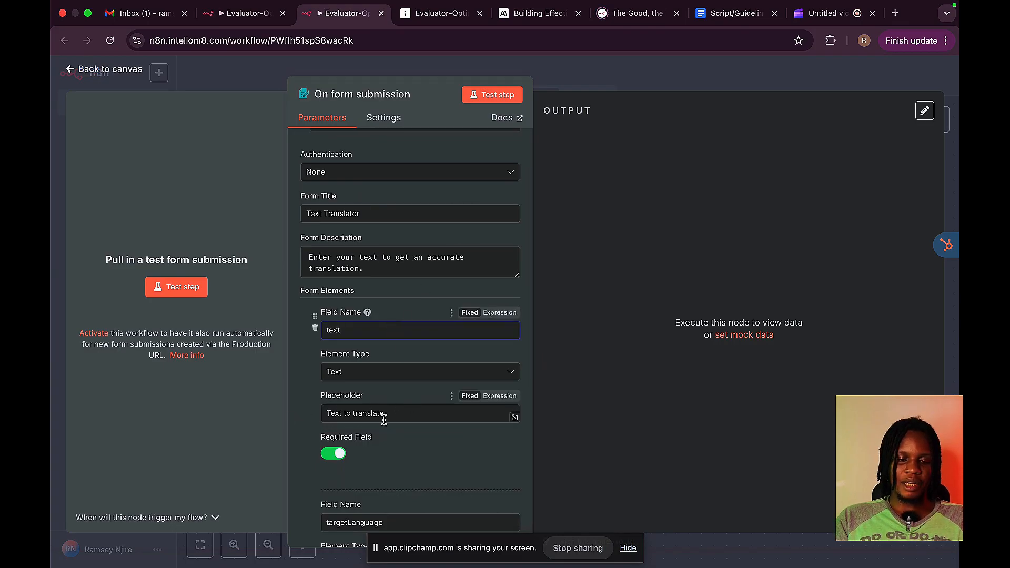
scroll(384, 413, "down", 2)
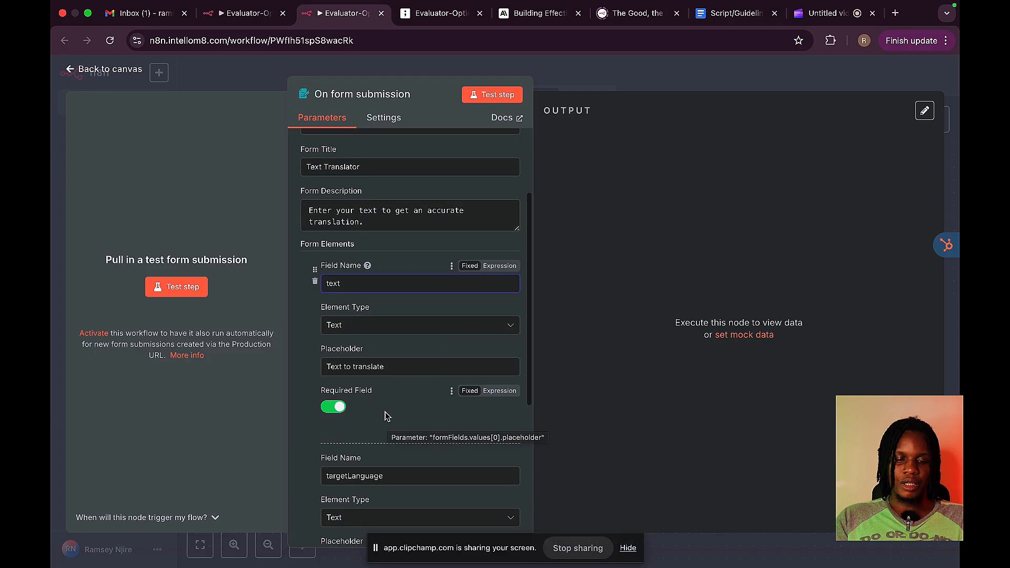
scroll(433, 454, "down", 6)
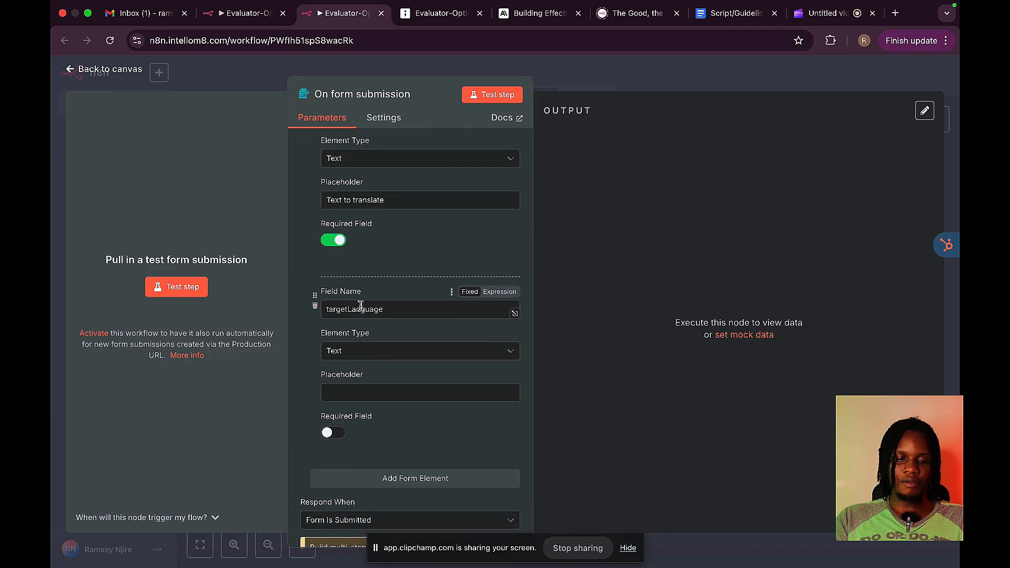
scroll(361, 305, "up", 3)
scroll(360, 305, "down", 4)
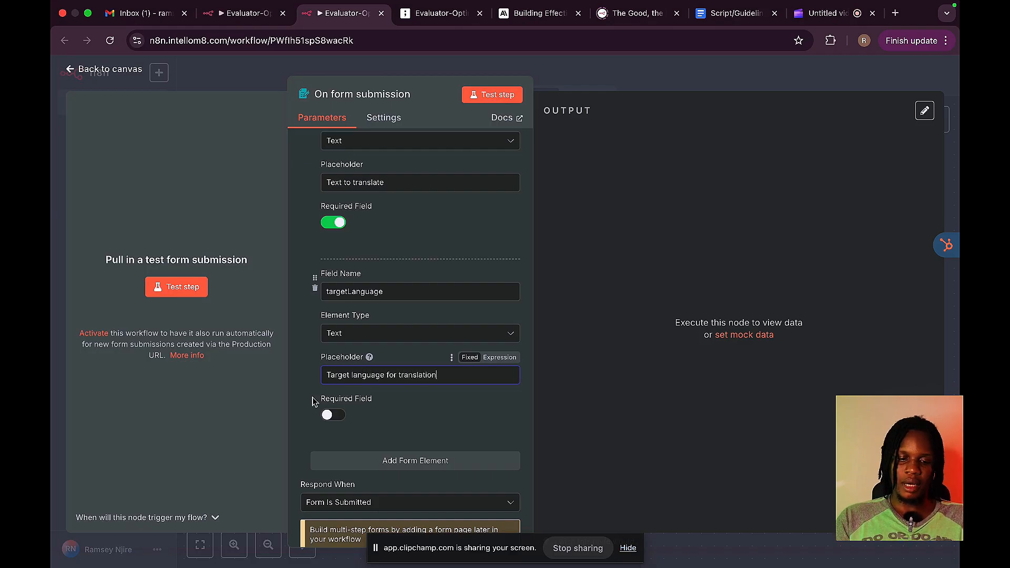
left_click(342, 417)
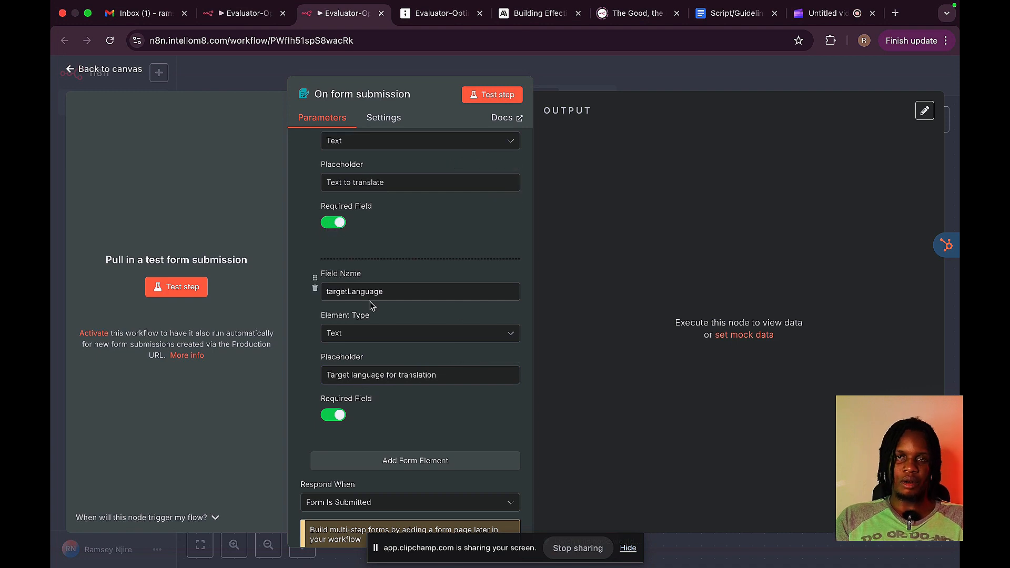
scroll(363, 310, "down", 3)
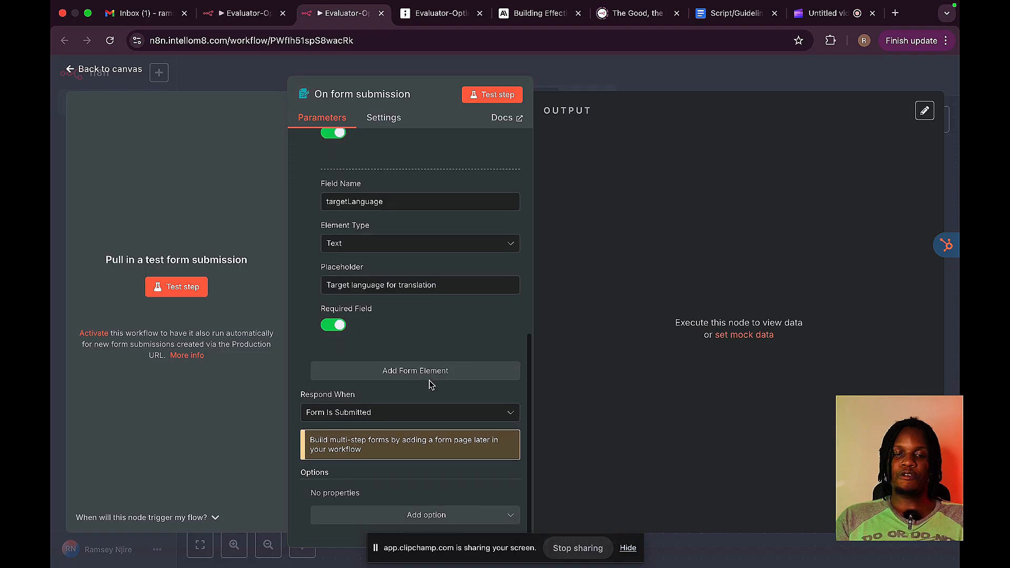
scroll(429, 383, "up", 10)
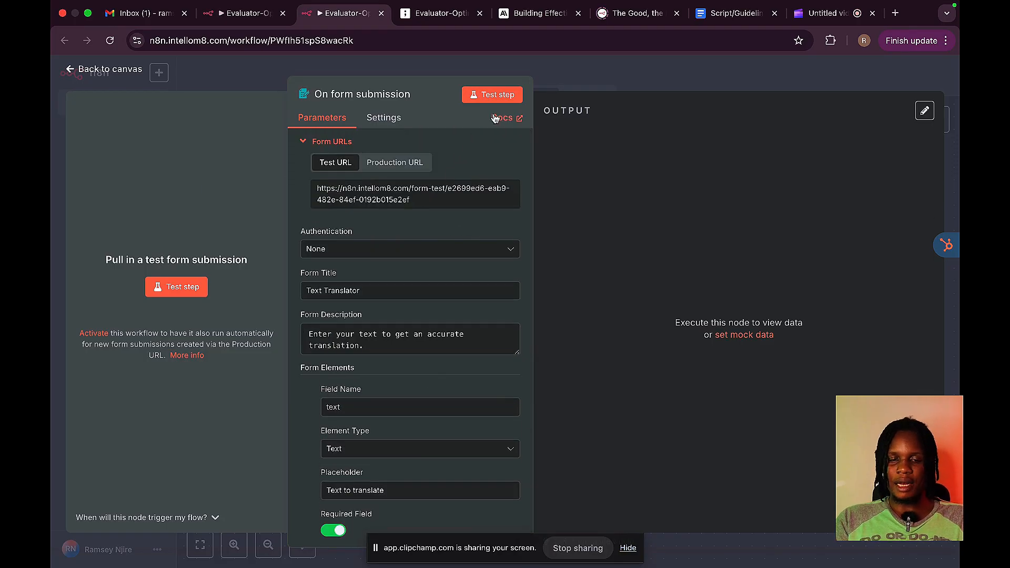
- In the Evaluator-Optimizer Demo workflow, copy the pinned German Text value from the Translation Form node's output
left_click(232, 15)
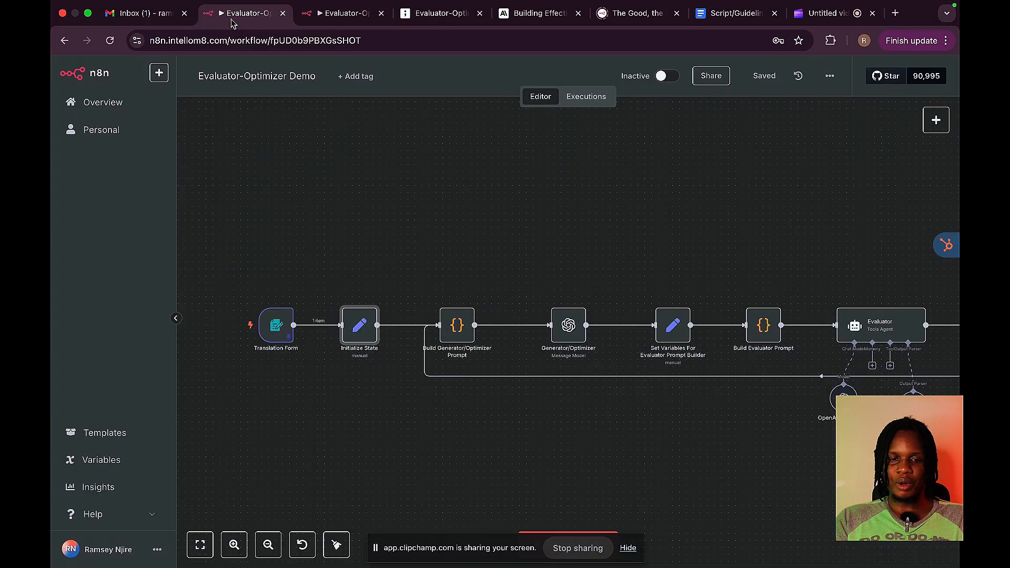
double_click(273, 334)
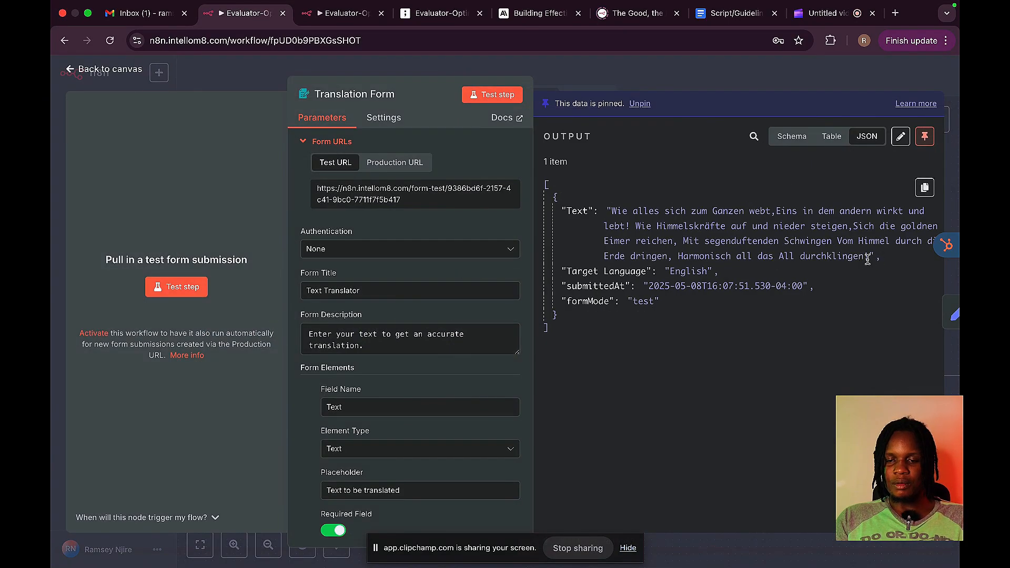
left_click_drag(857, 253, 608, 213)
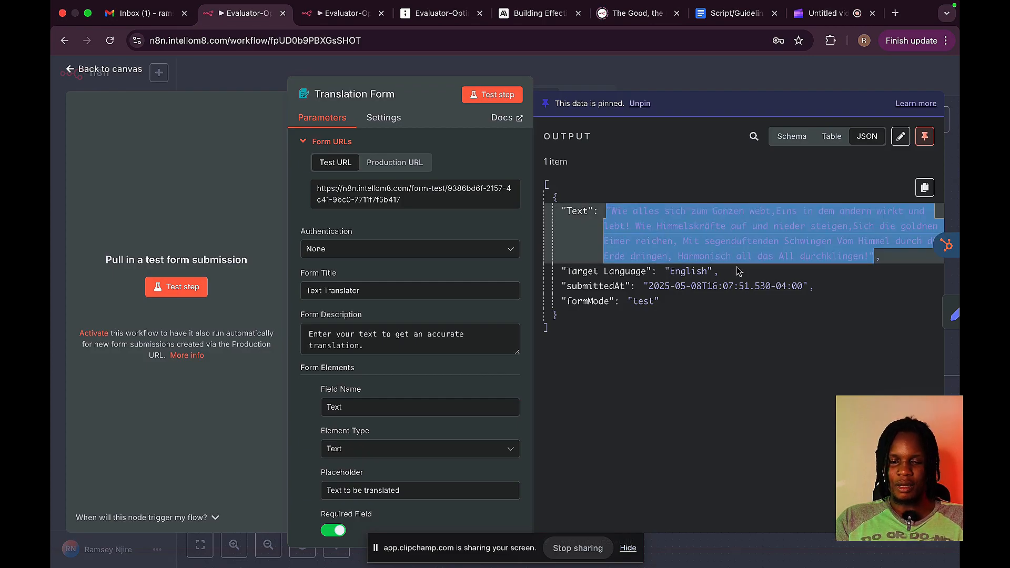
left_click(871, 243)
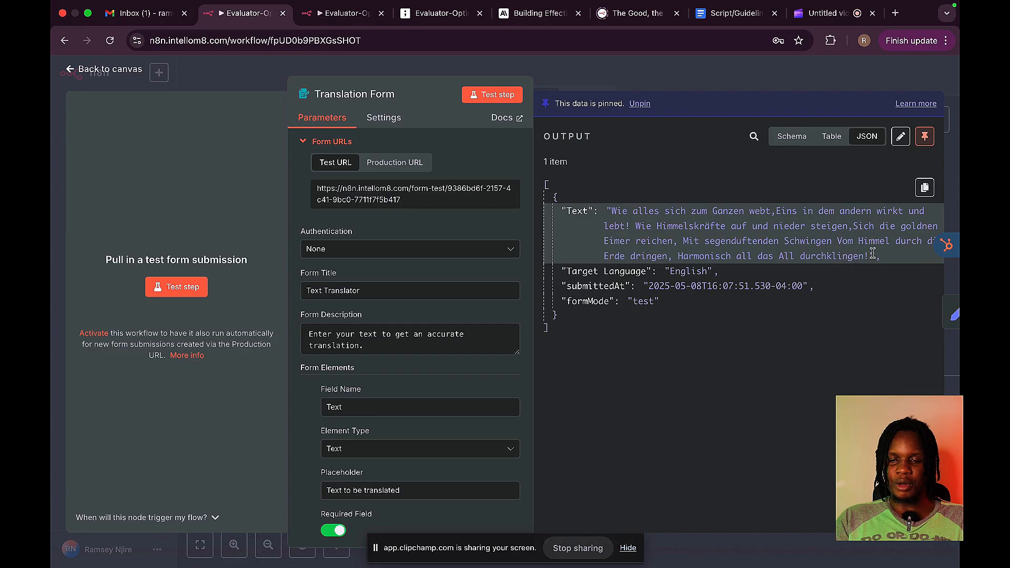
left_click_drag(873, 253, 607, 205)
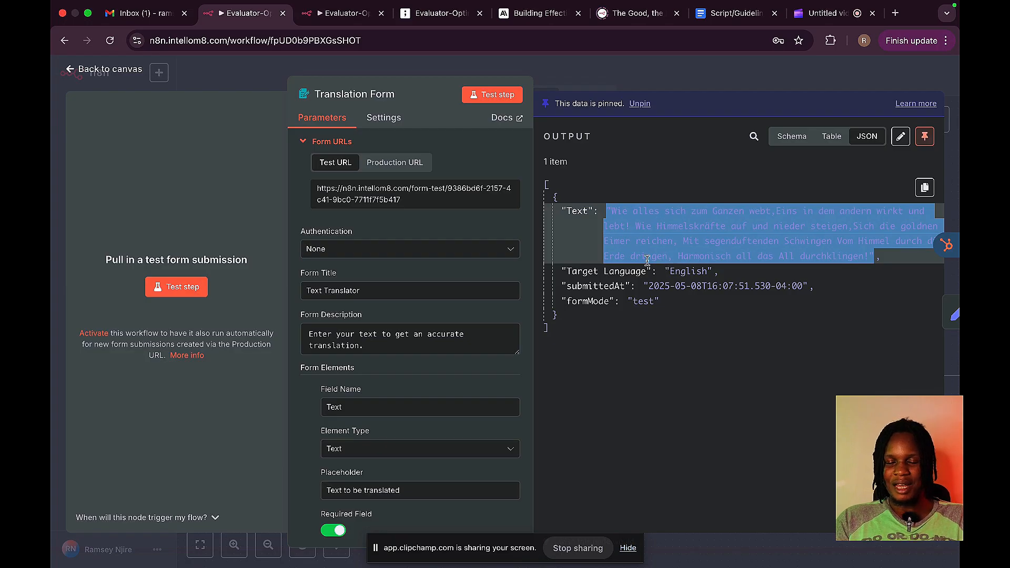
left_click(686, 238)
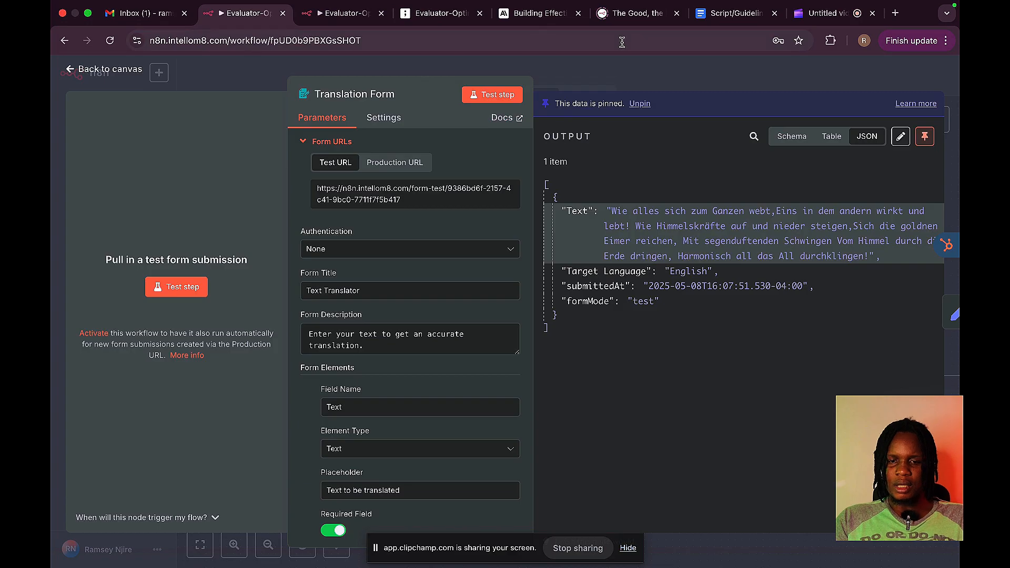
- Test the On form submission node of the workflow under construction and paste the German passage into the form's text field without its enclosing quotation marks
left_click(338, 16)
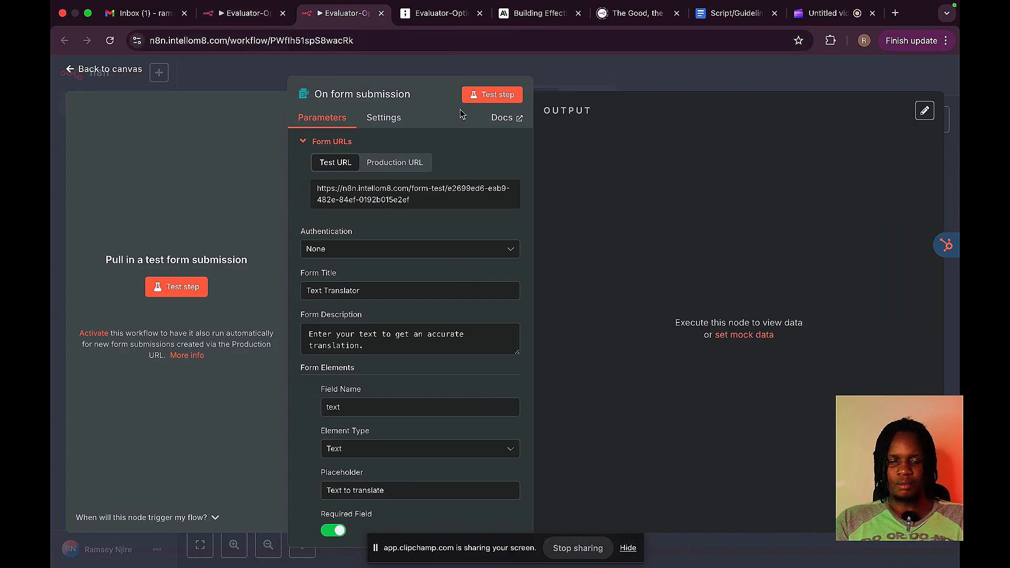
left_click(492, 96)
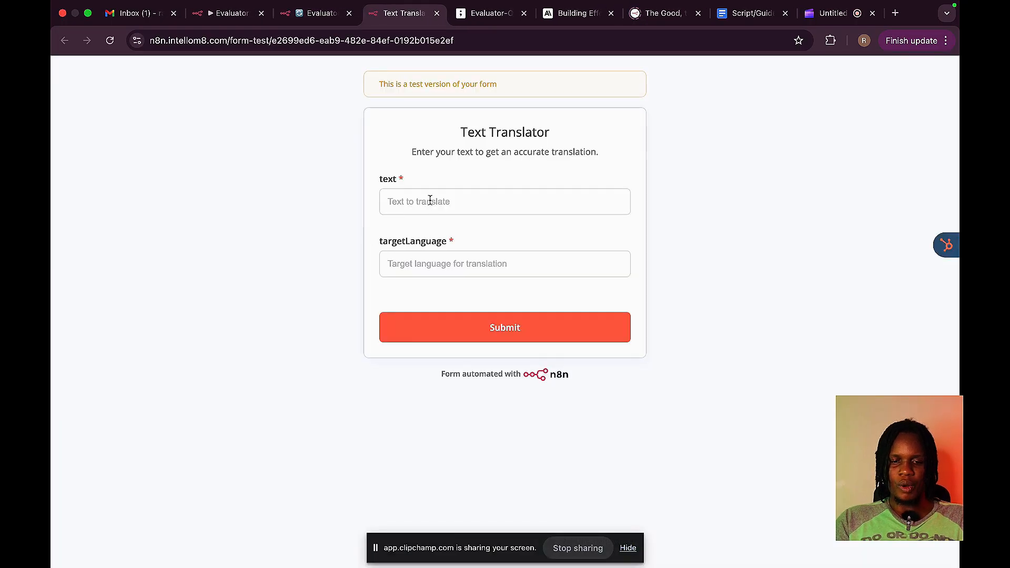
left_click(430, 201)
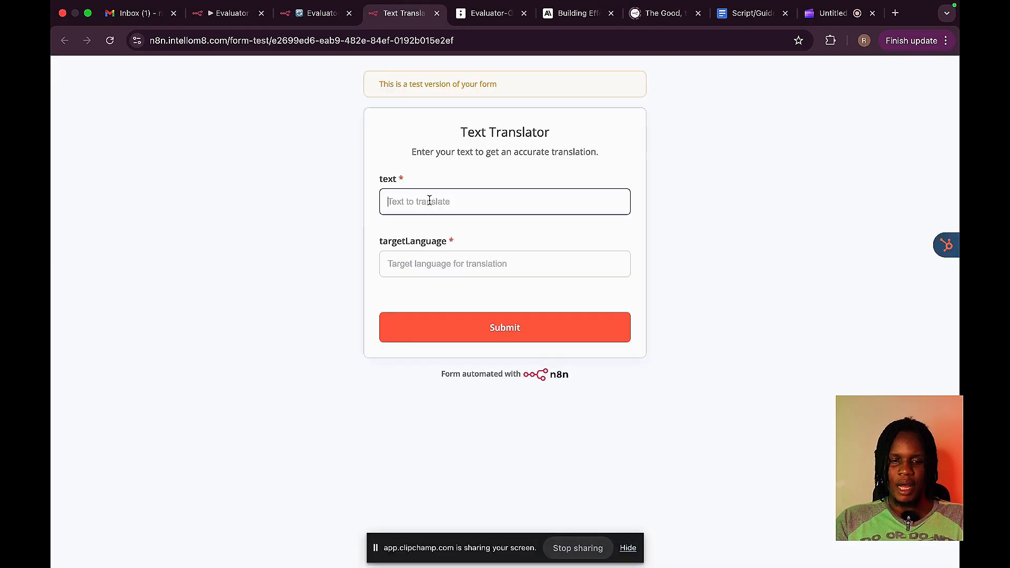
key("super+v")
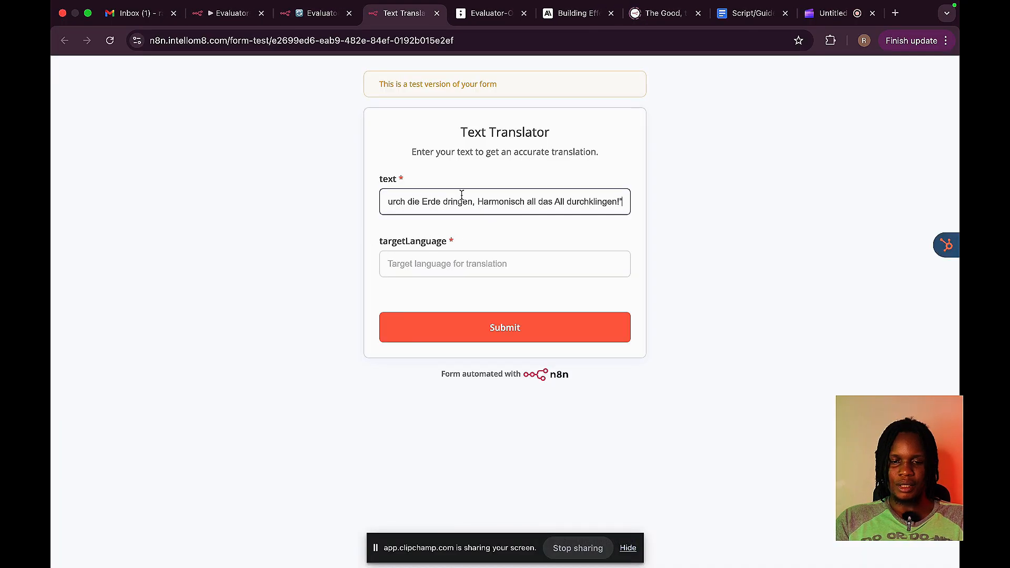
key("BackSpace")
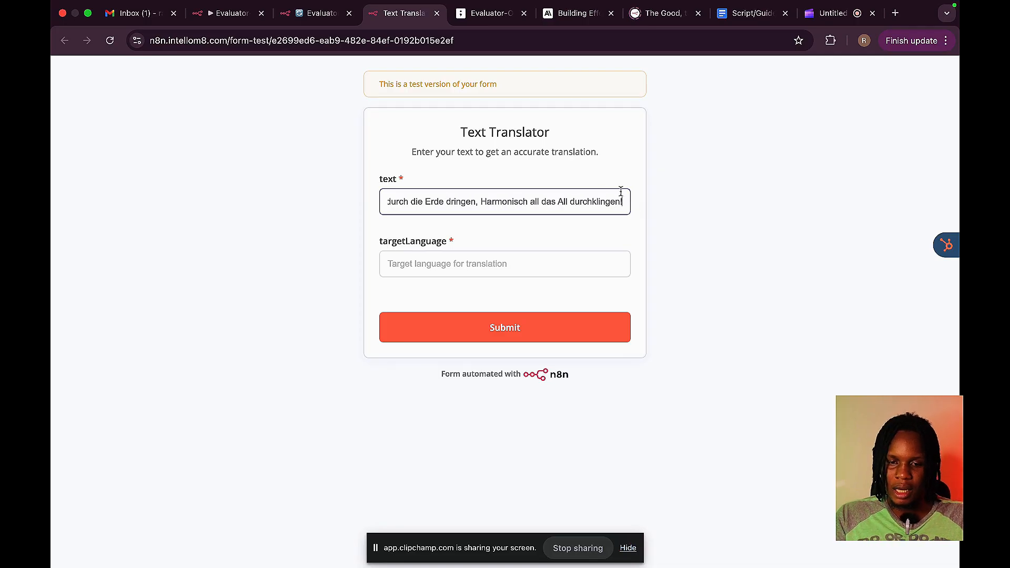
left_click_drag(512, 204, 368, 201)
left_click(394, 200)
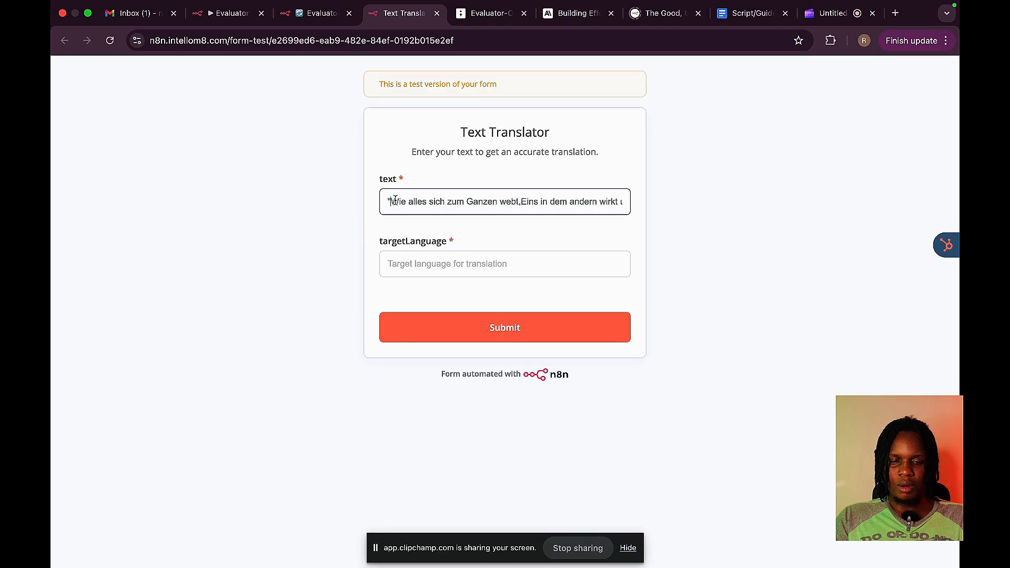
key("BackSpace")
- Set the test form's targetLanguage to English, submit the form and return to the On form submission node
left_click(431, 273)
type("English")
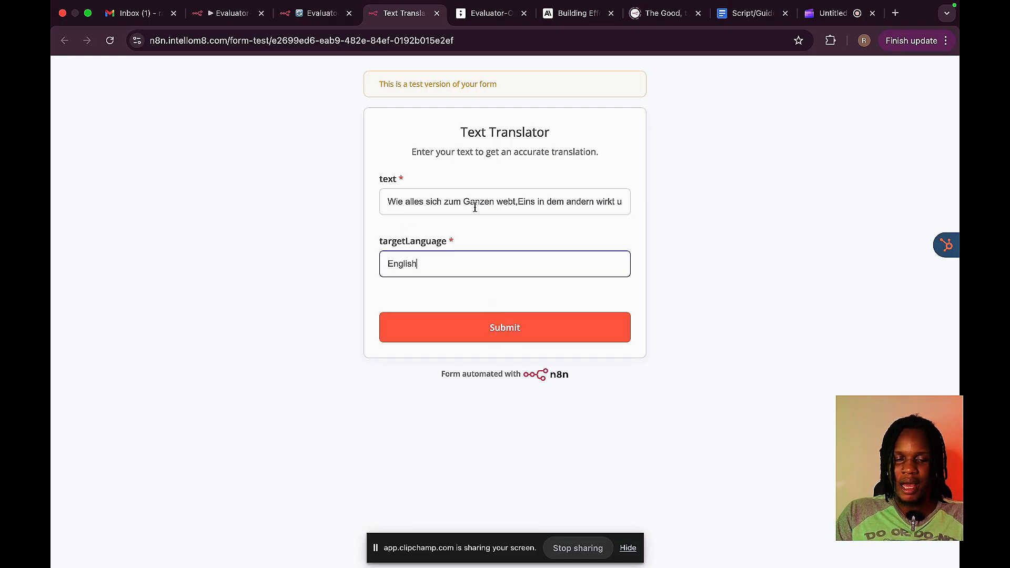
left_click(318, 18)
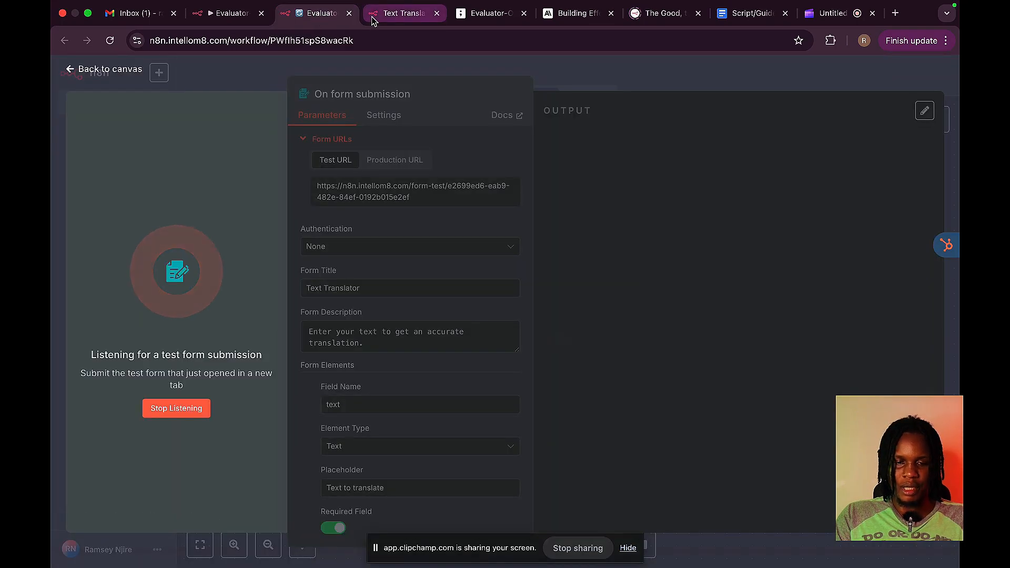
left_click(402, 13)
left_click(501, 332)
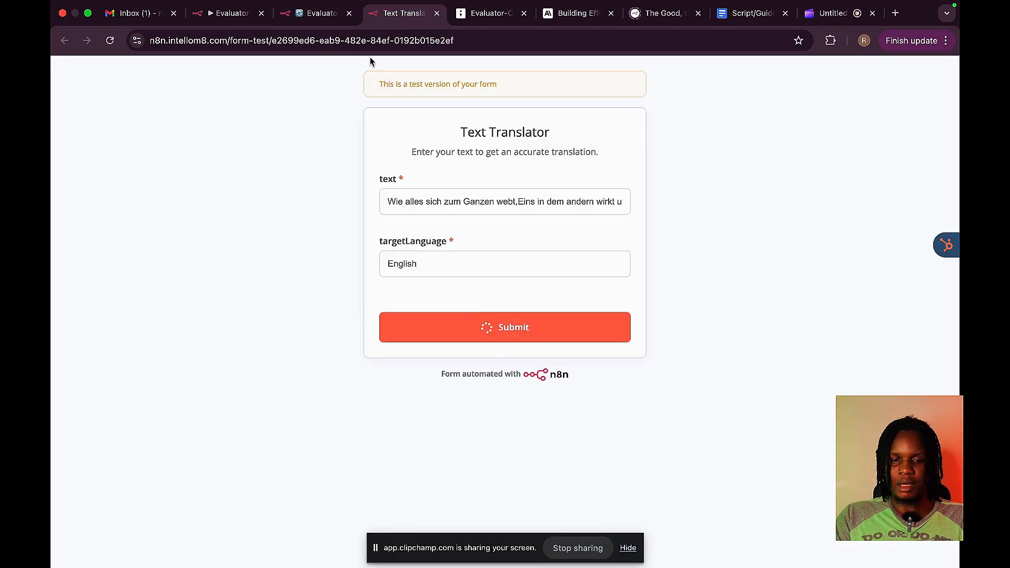
left_click(318, 18)
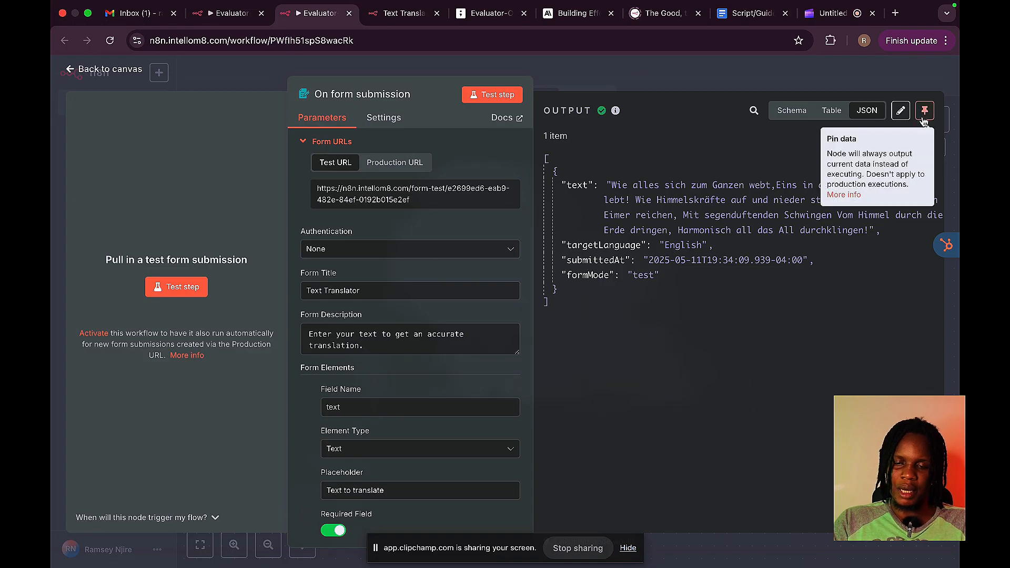
- Pin the On form submission node's output data and save the Evaluator-Optimizer workflow
left_click(925, 111)
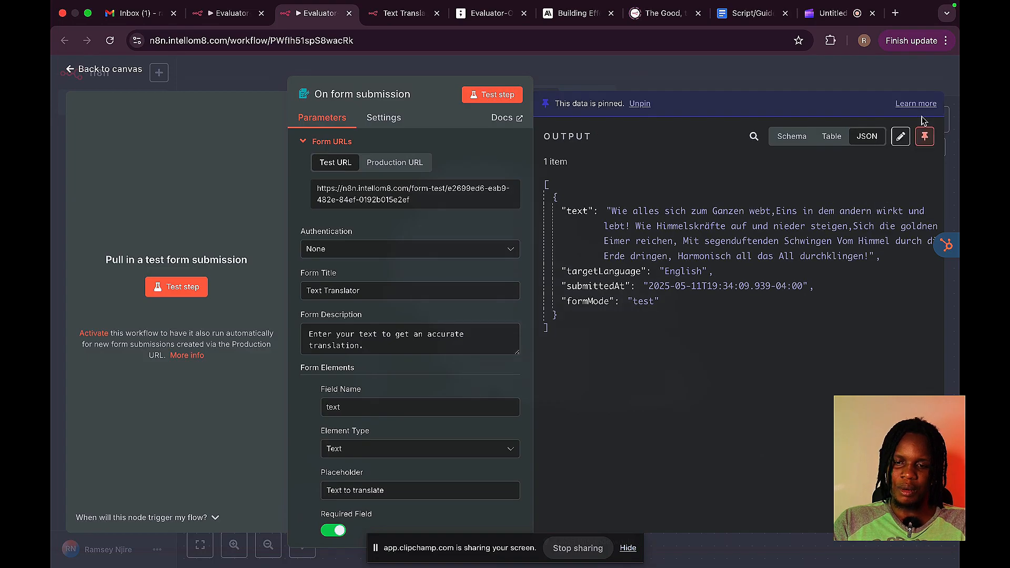
left_click(694, 68)
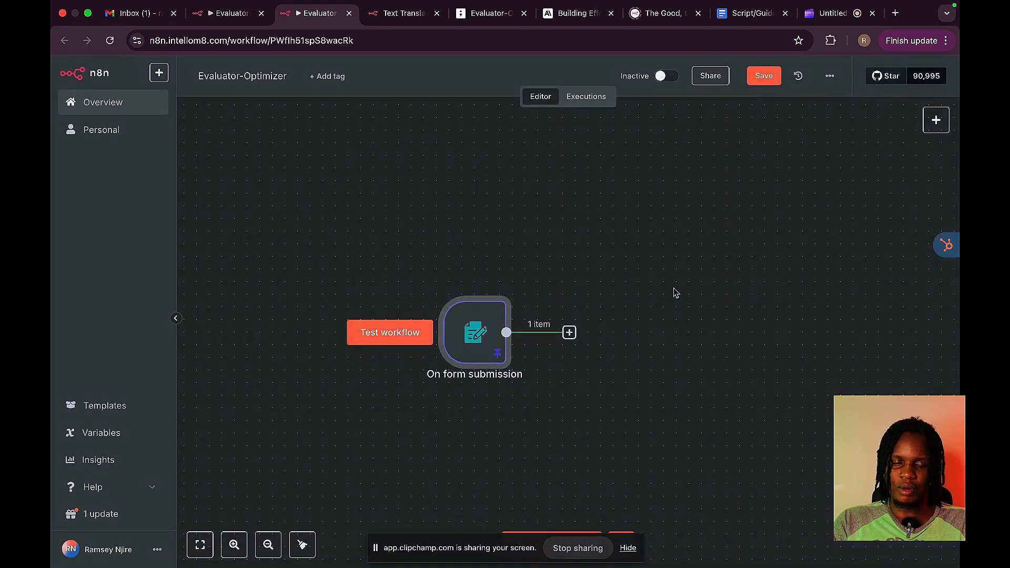
left_click(762, 77)
- Close the submitted test form page and open the Initialize State node in the Evaluator-Optimizer Demo workflow
left_click(404, 16)
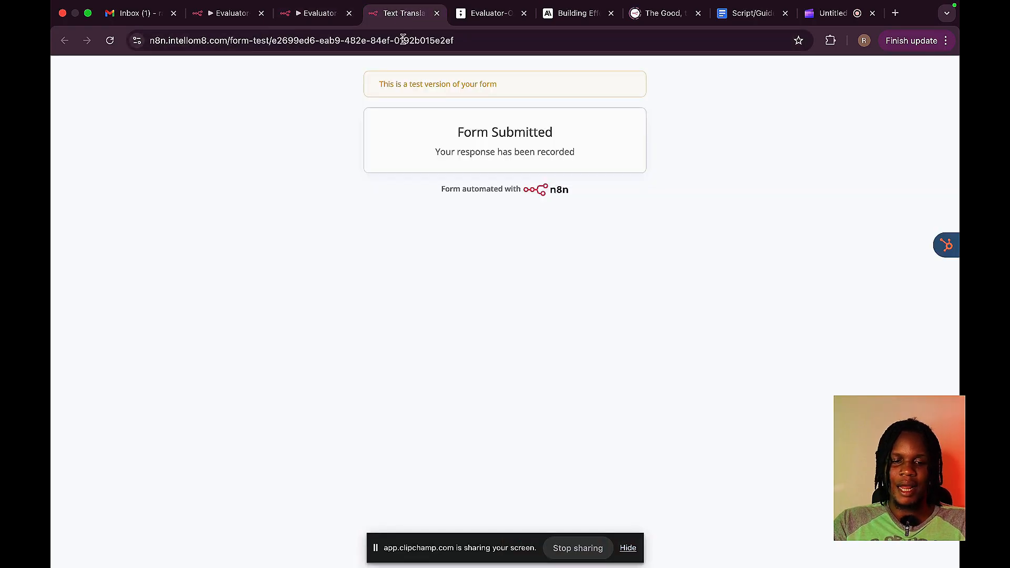
left_click(437, 14)
left_click(205, 16)
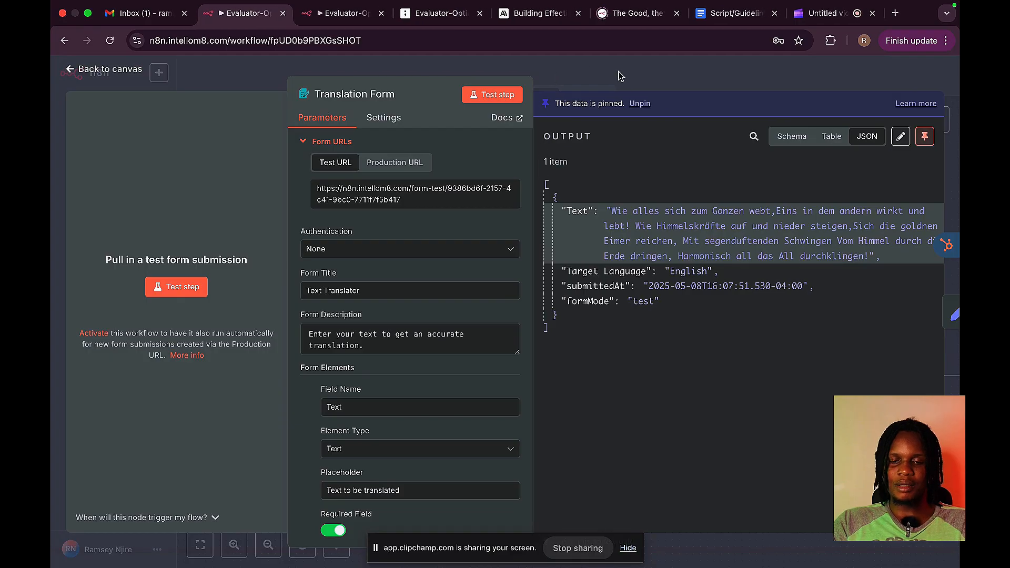
left_click(619, 76)
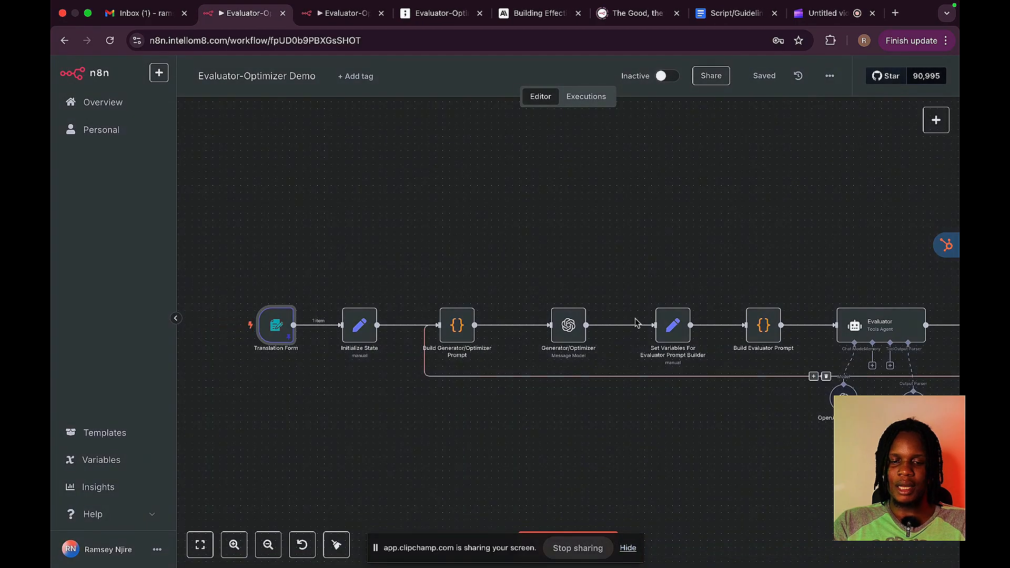
left_click(363, 341)
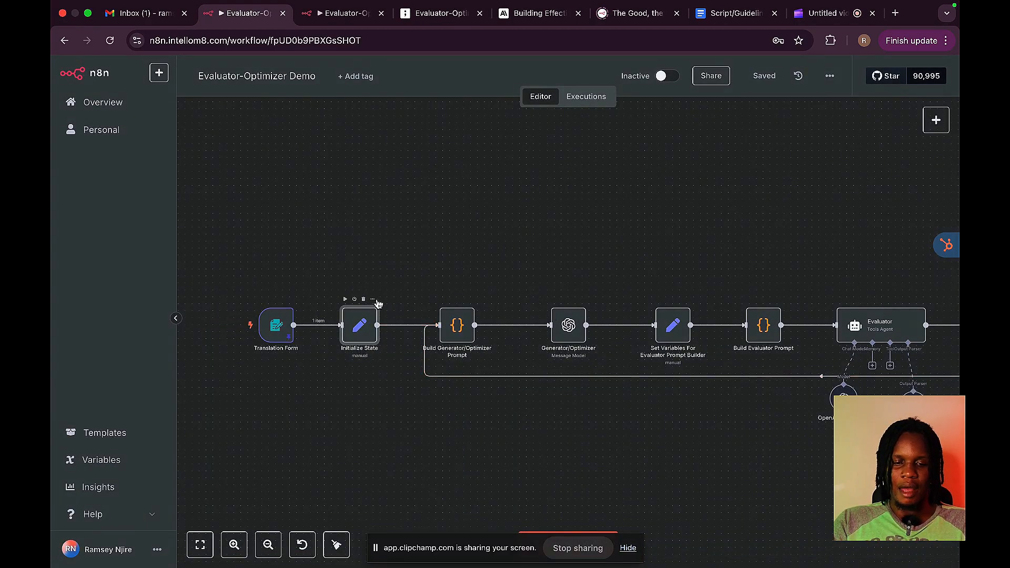
double_click(361, 323)
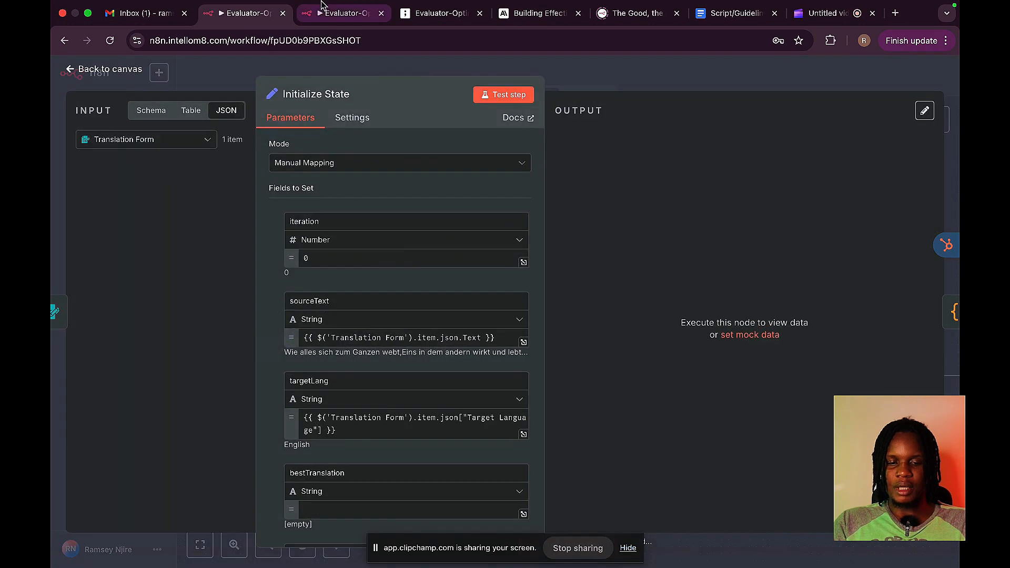
- In the workflow under construction, add an Edit Fields (Set) node after On form submission
left_click(332, 28)
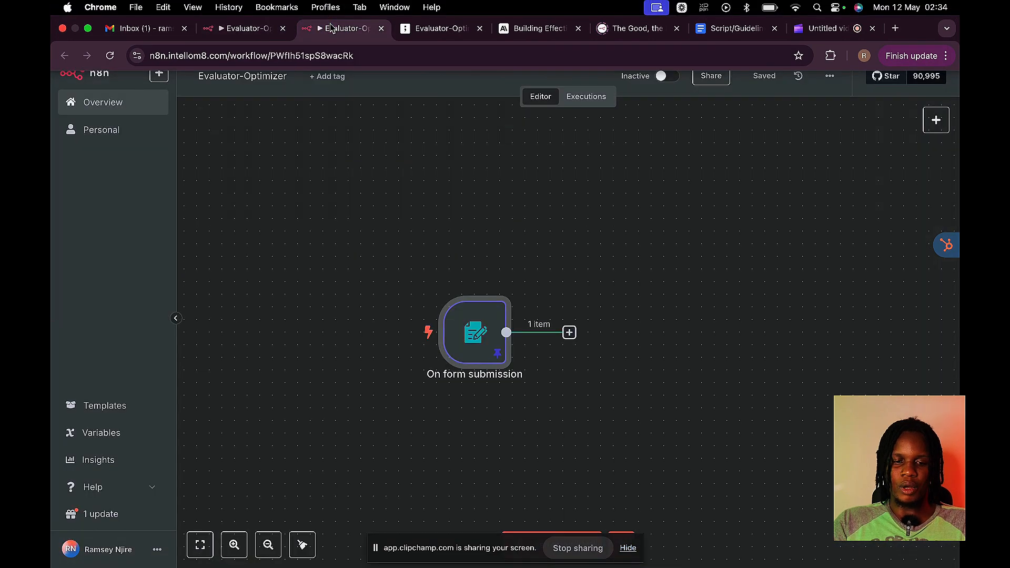
left_click(569, 332)
type("set")
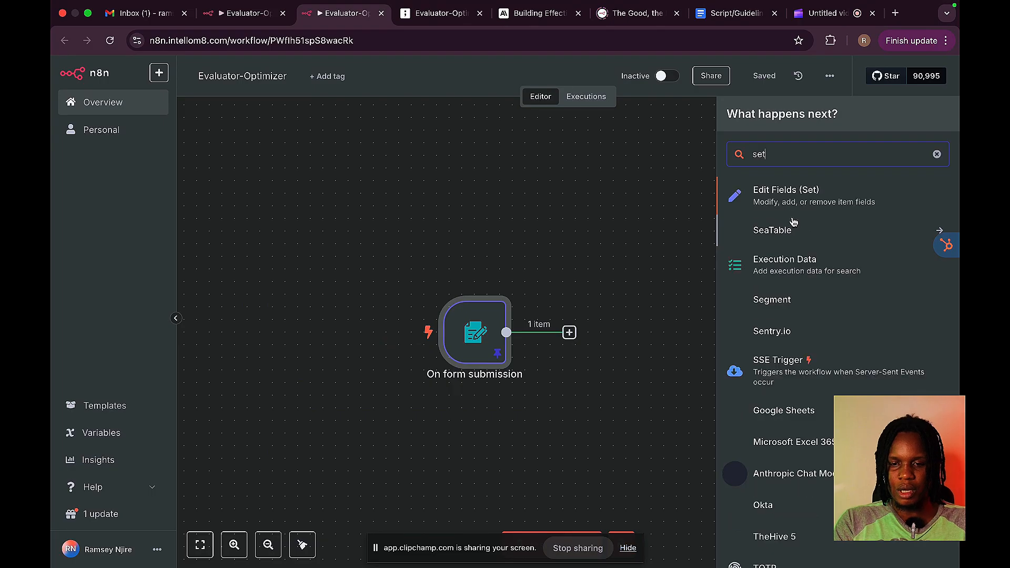
left_click(794, 211)
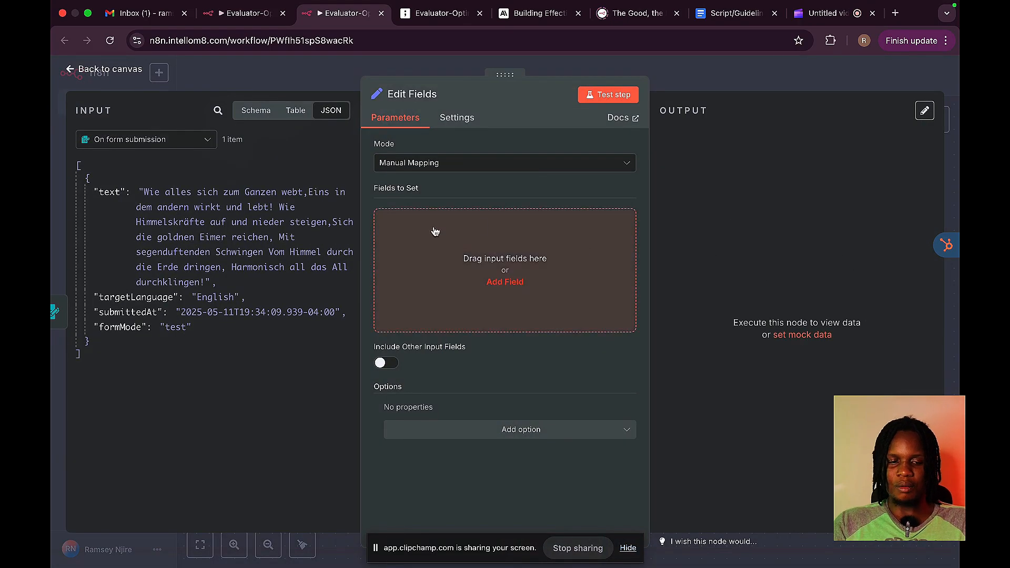
- Following the demo's Initialize State node, add a Number field named iteration to the new Edit Fields node
left_click(244, 14)
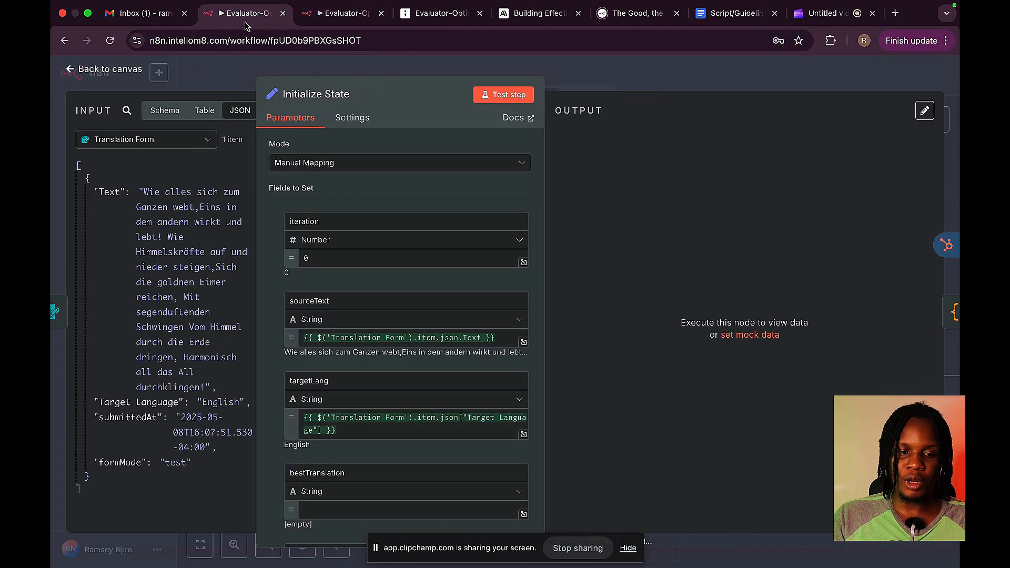
left_click(347, 12)
left_click(502, 284)
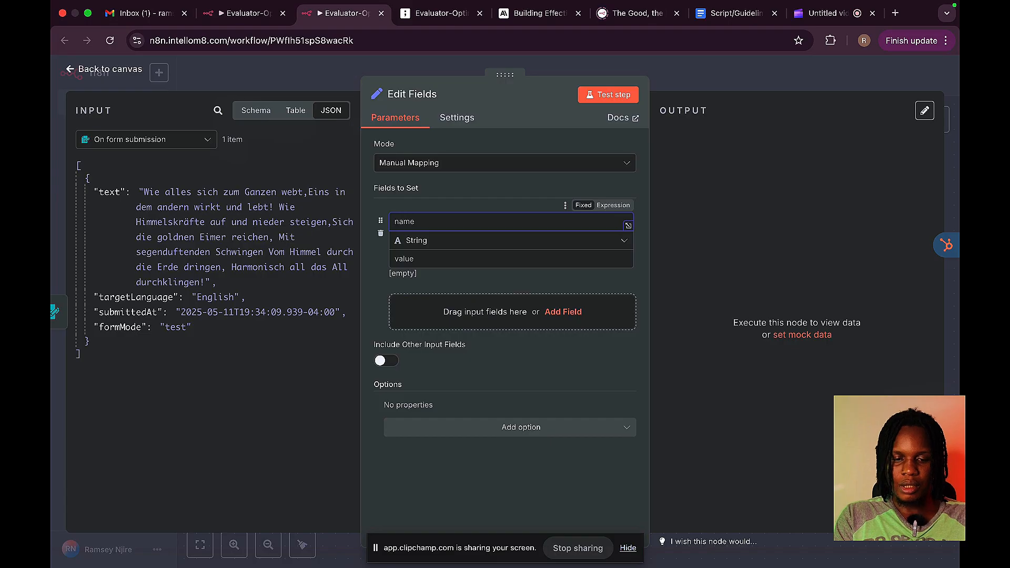
type("iteration")
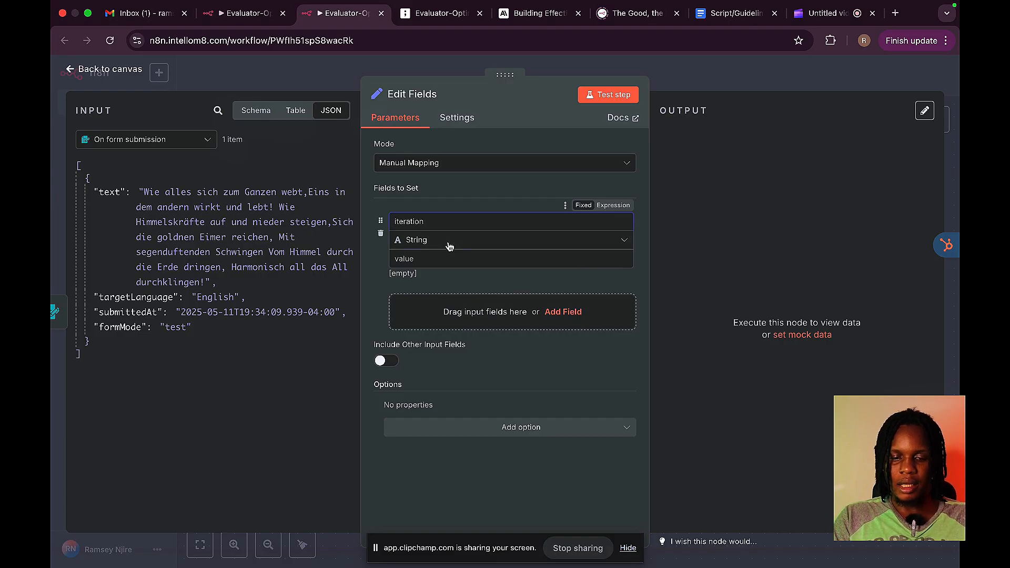
left_click(449, 242)
left_click(458, 296)
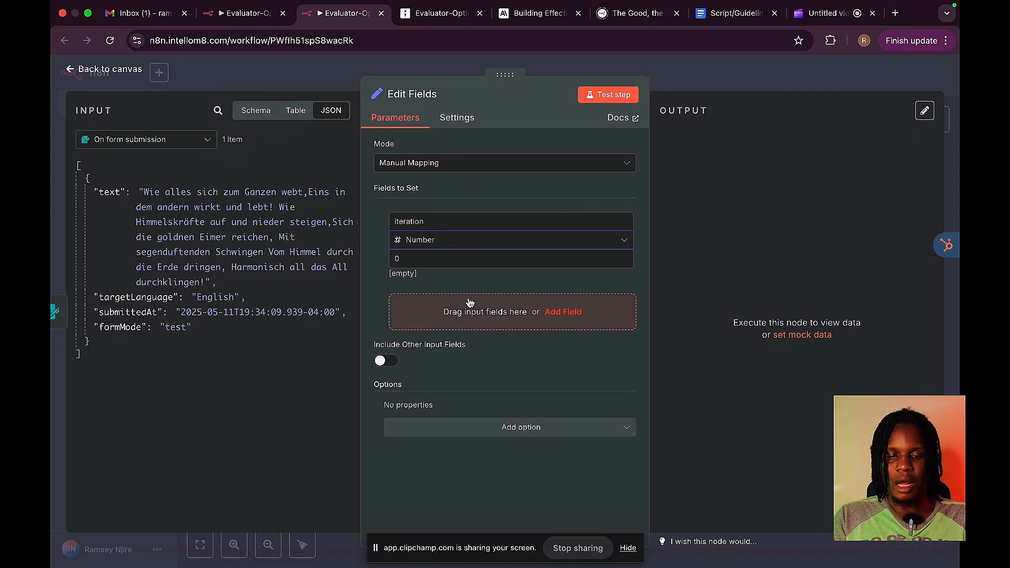
- Following the demo's Initialize State node, add a String field named sourceText to Edit Fields, mapped to the form's text value
left_click(236, 15)
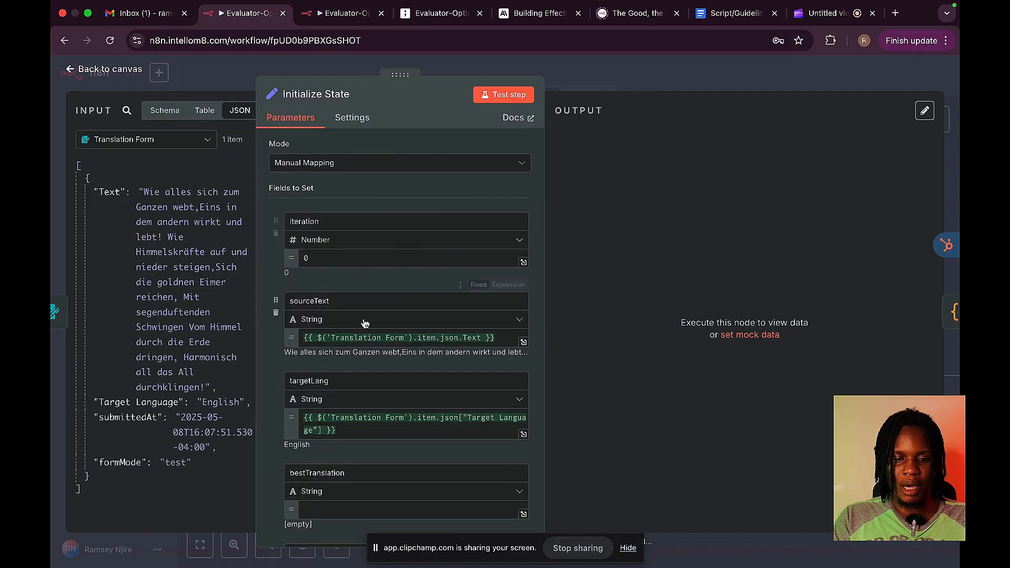
left_click(342, 13)
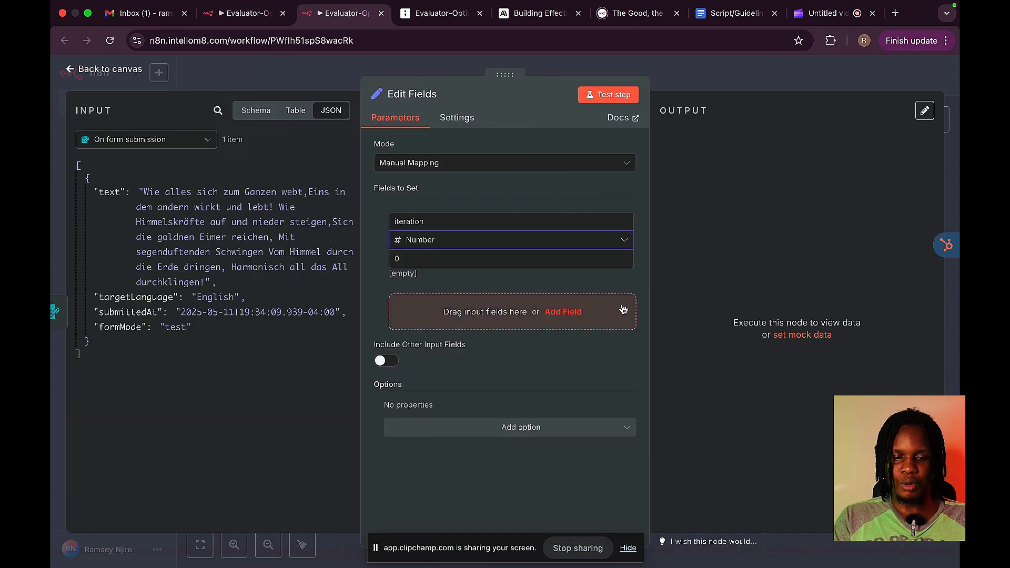
left_click(564, 313)
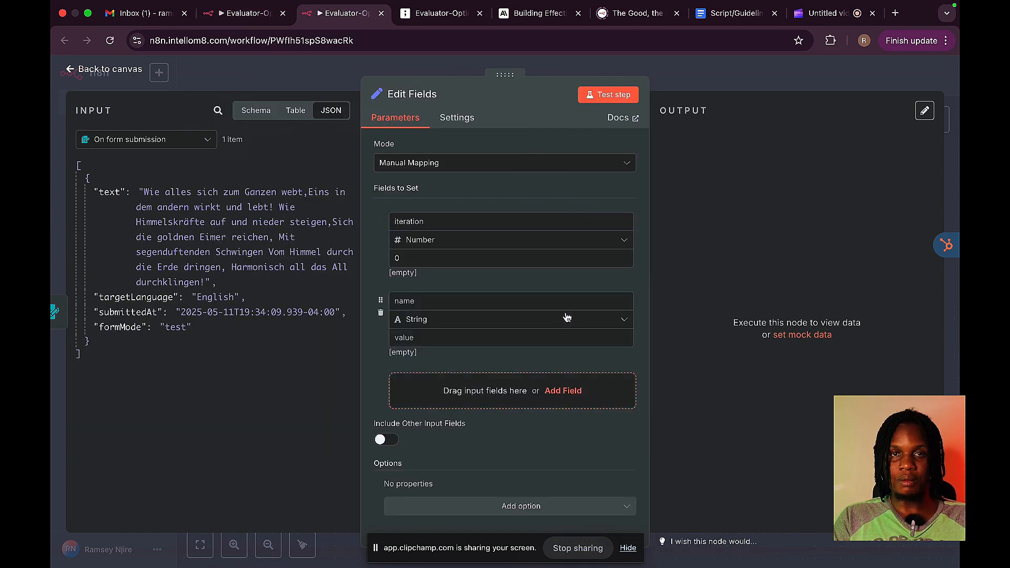
left_click(510, 301)
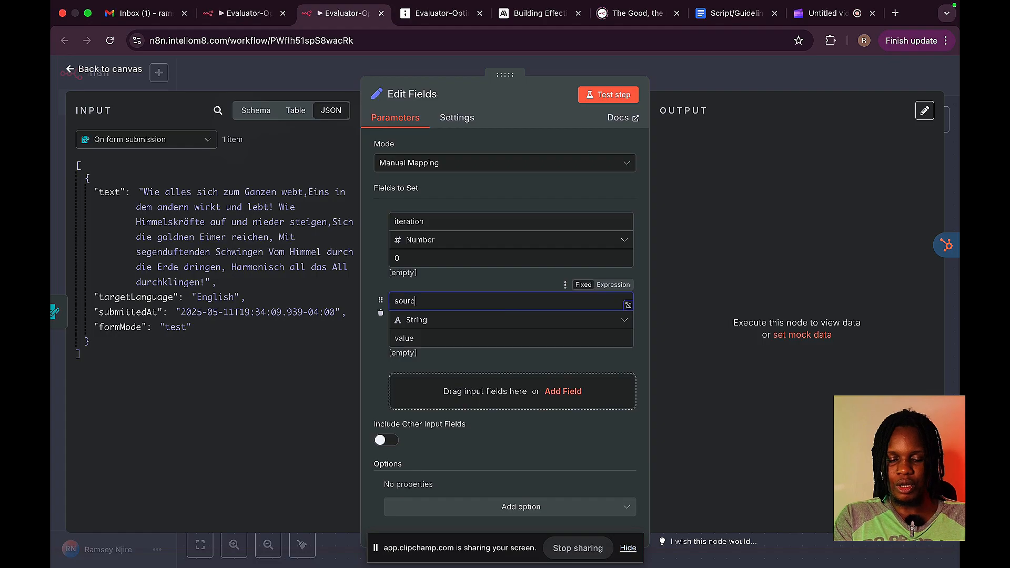
left_click(457, 337)
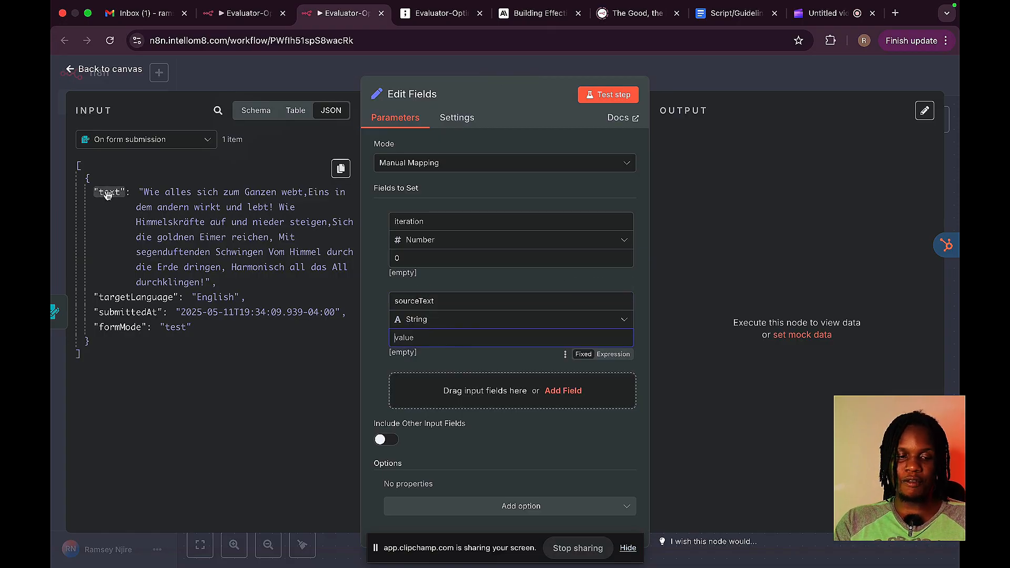
left_click_drag(107, 195, 400, 341)
left_click(370, 350)
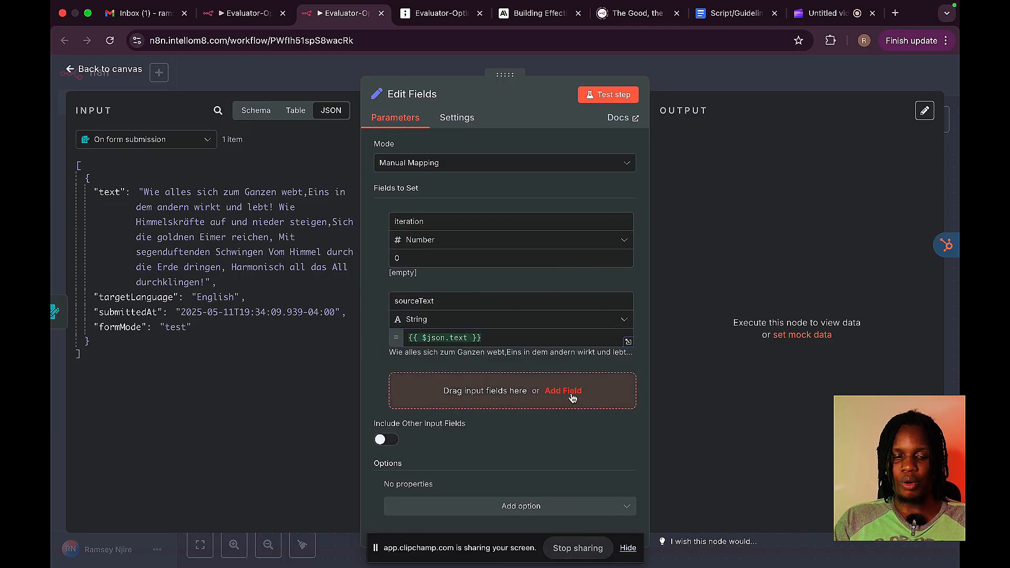
- Add a String field named targetLang to Edit Fields, mapped to the form's targetLanguage value, matching the demo node
left_click(233, 16)
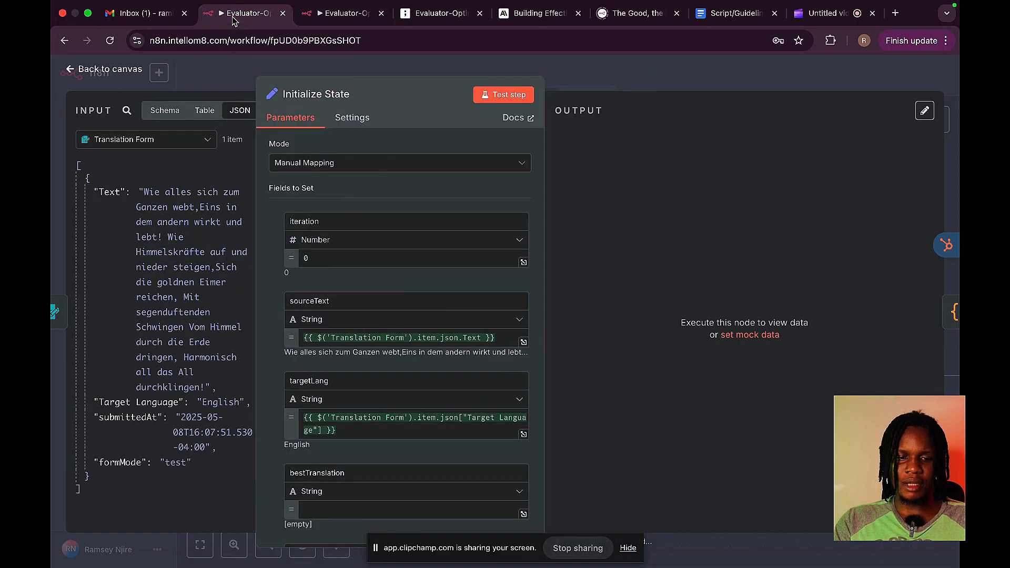
scroll(408, 476, "down", 3)
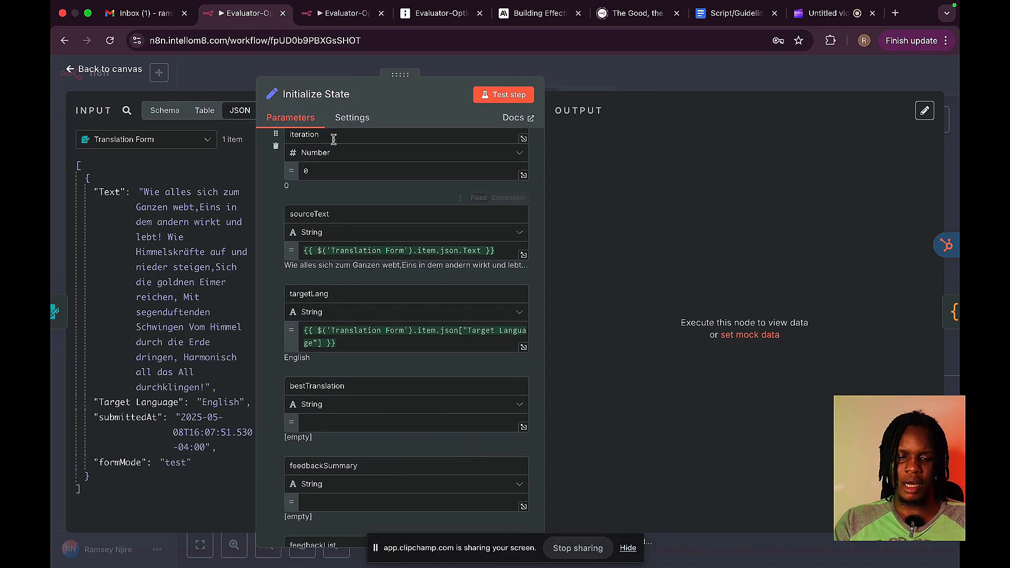
left_click(338, 6)
left_click(216, 32)
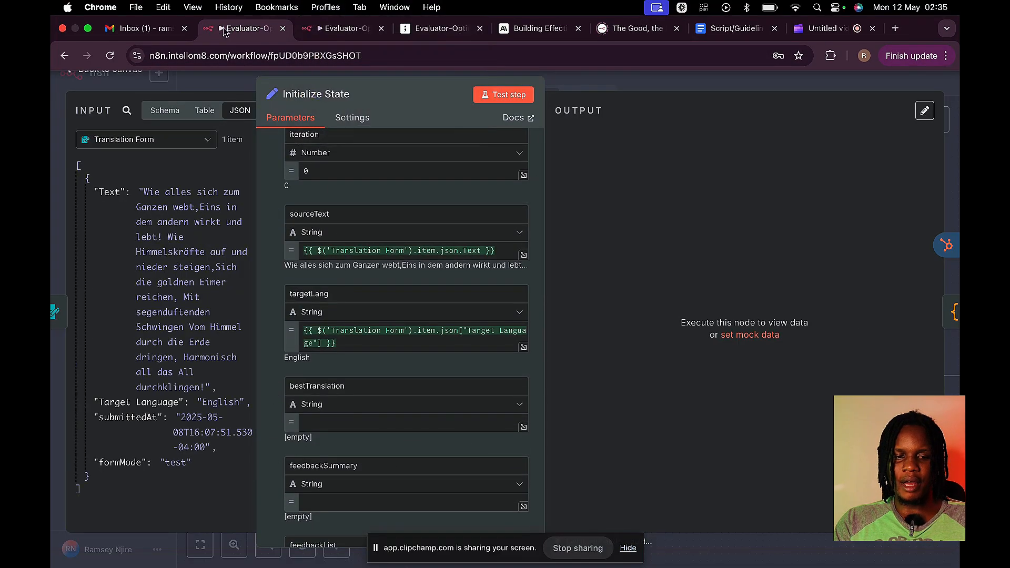
left_click(342, 28)
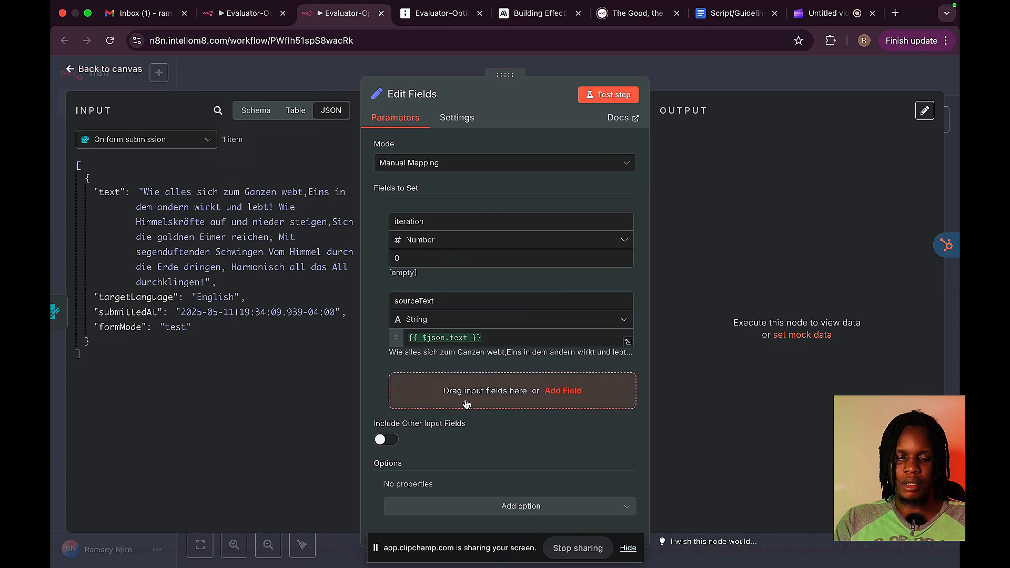
left_click(561, 392)
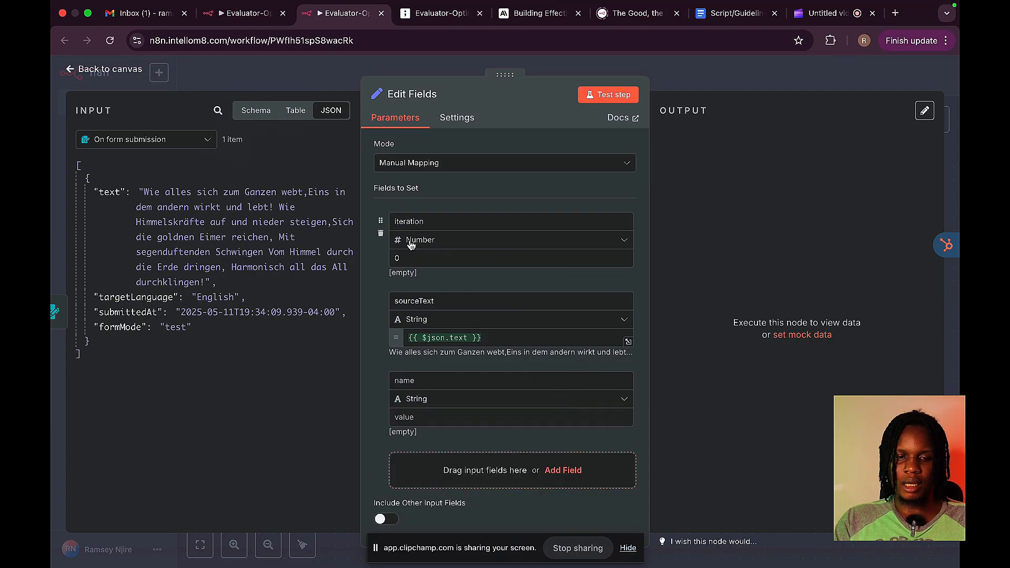
left_click(442, 376)
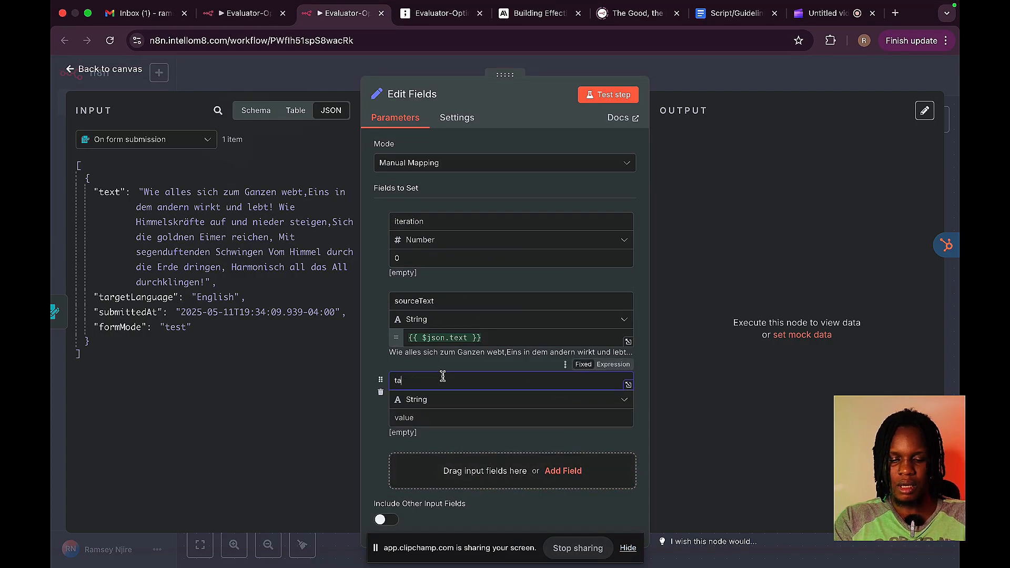
type("targetLang")
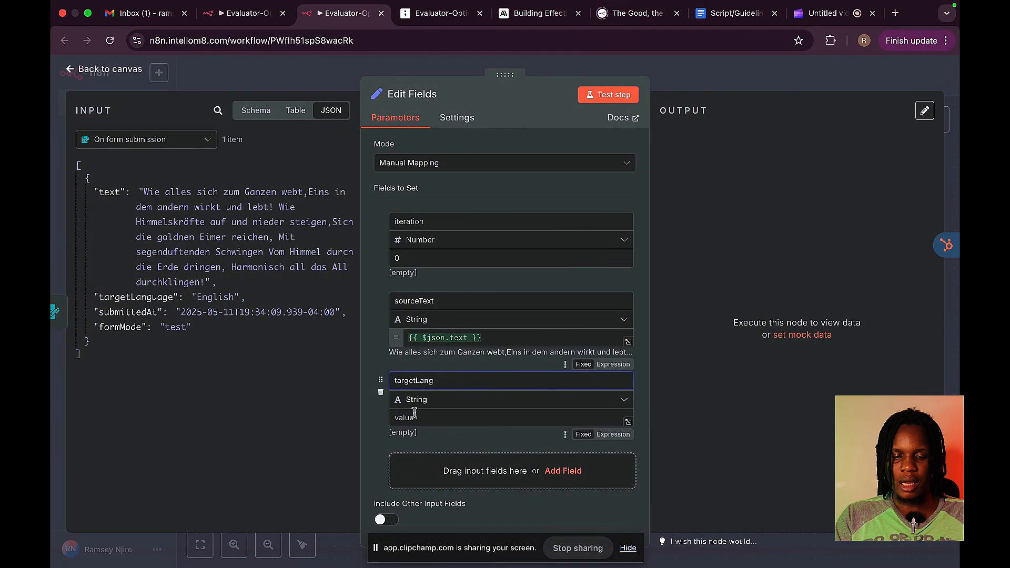
left_click(427, 417)
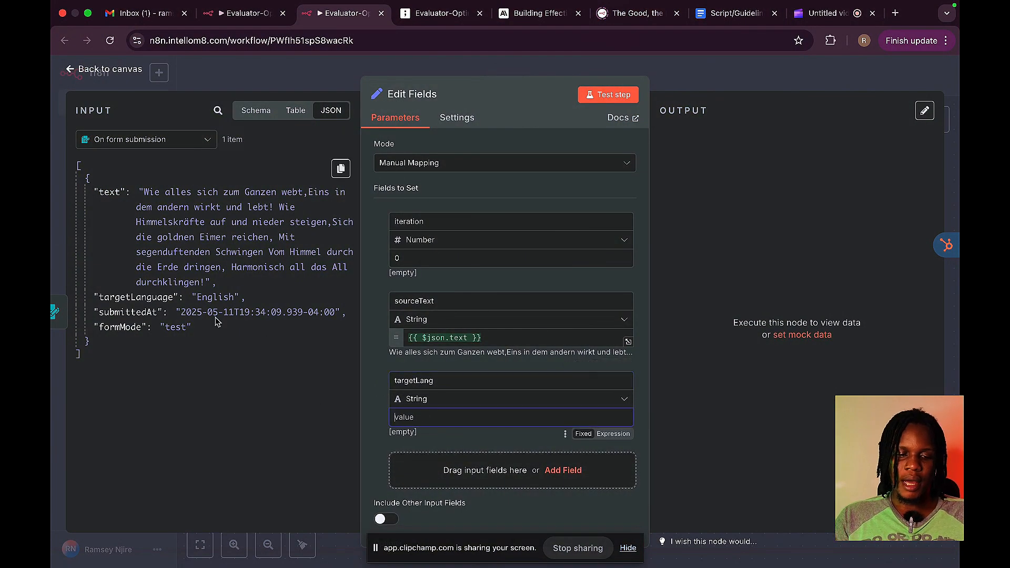
left_click_drag(139, 300, 401, 409)
left_click(379, 412)
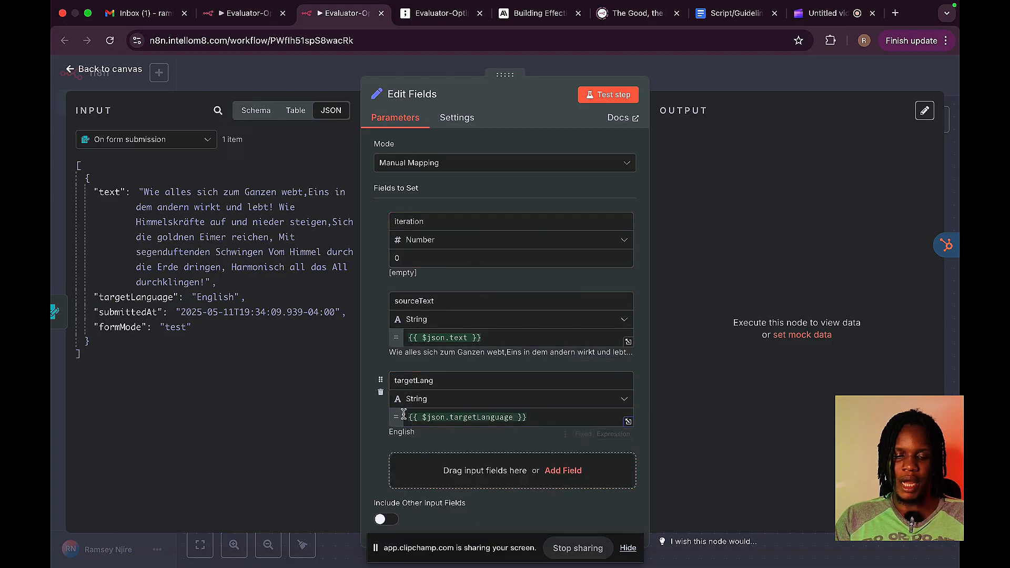
- Review the remaining fields in the demo's Initialize State node and the Possible State Variables list in the tldraw Evaluator-Optimizer board
scroll(406, 419, "down", 2)
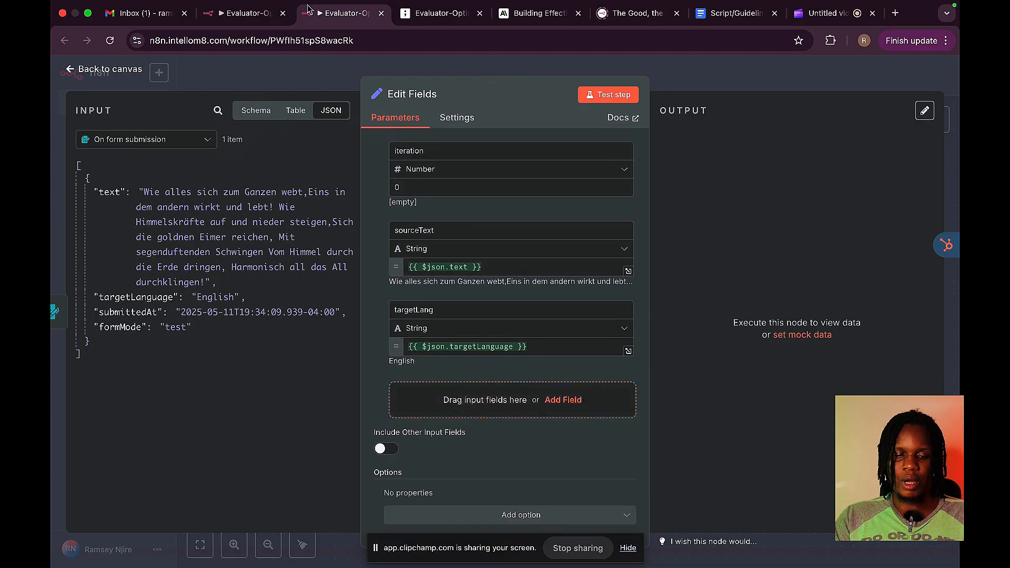
left_click(210, 14)
scroll(392, 320, "down", 3)
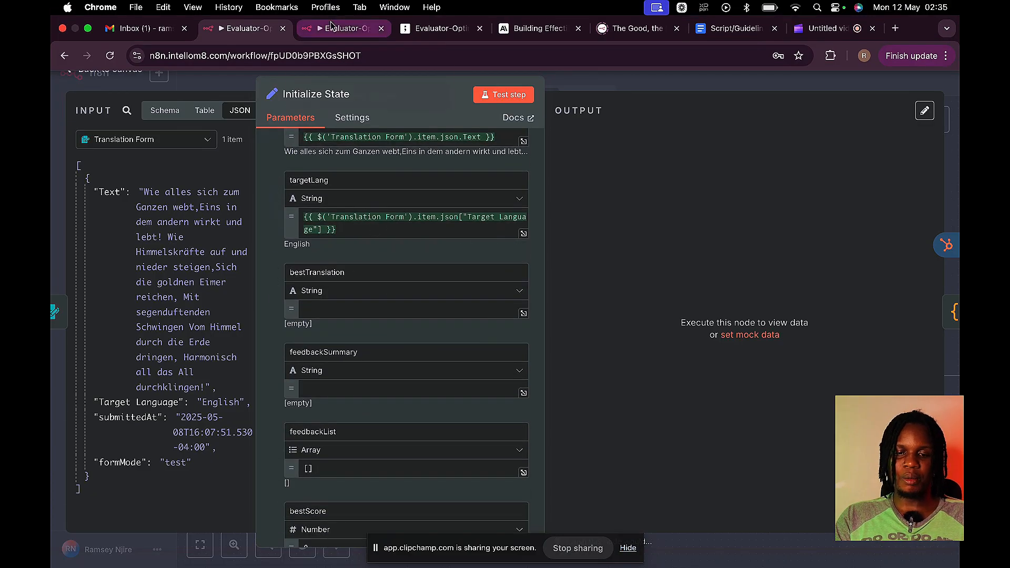
left_click(436, 27)
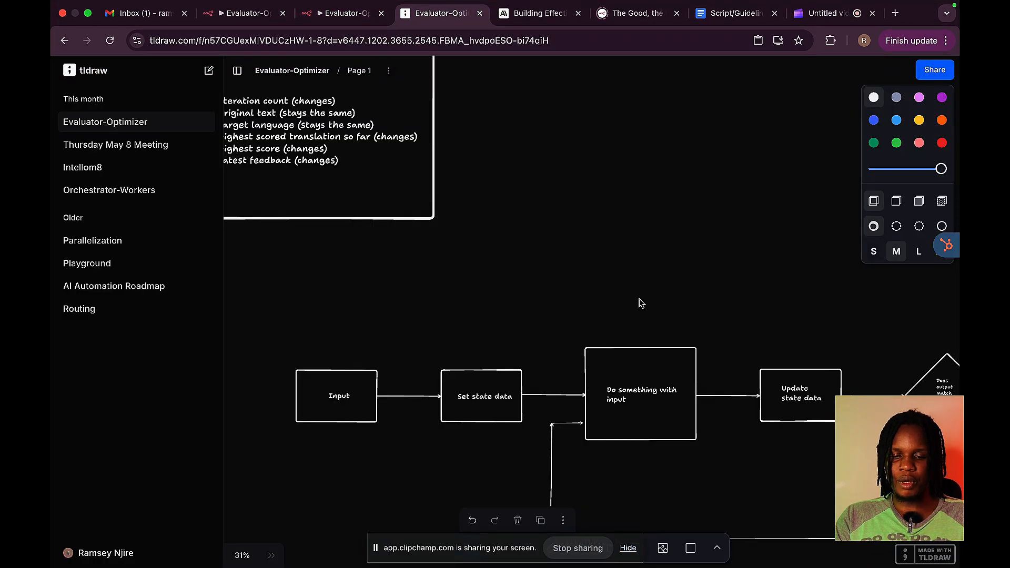
scroll(637, 301, "up", 5)
scroll(630, 298, "left", 5)
scroll(629, 298, "down", 1)
left_click(569, 345)
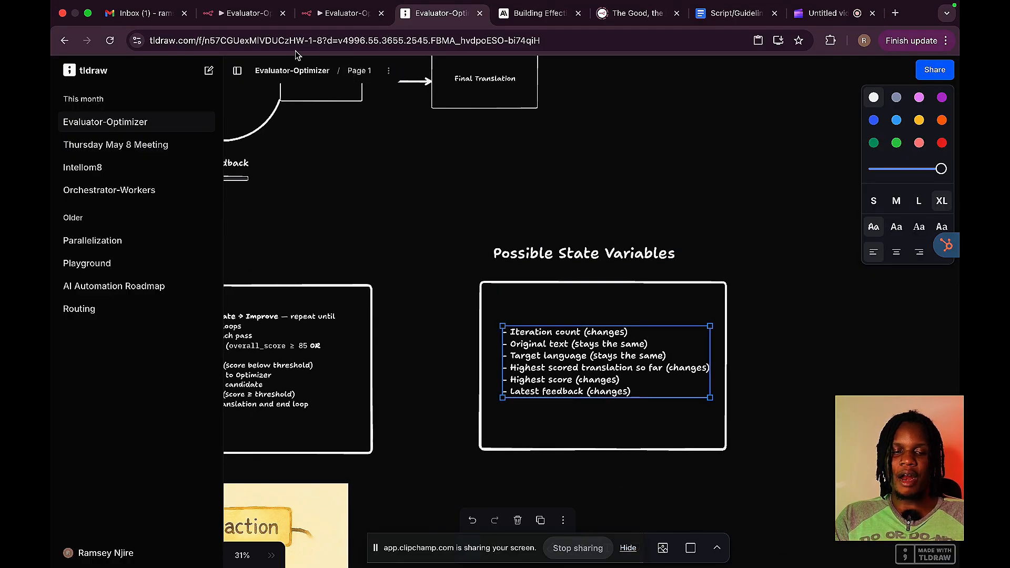
- Back in the n8n workflow under construction, add a String field named bestTranslation to Edit Fields and leave its value empty
left_click(321, 17)
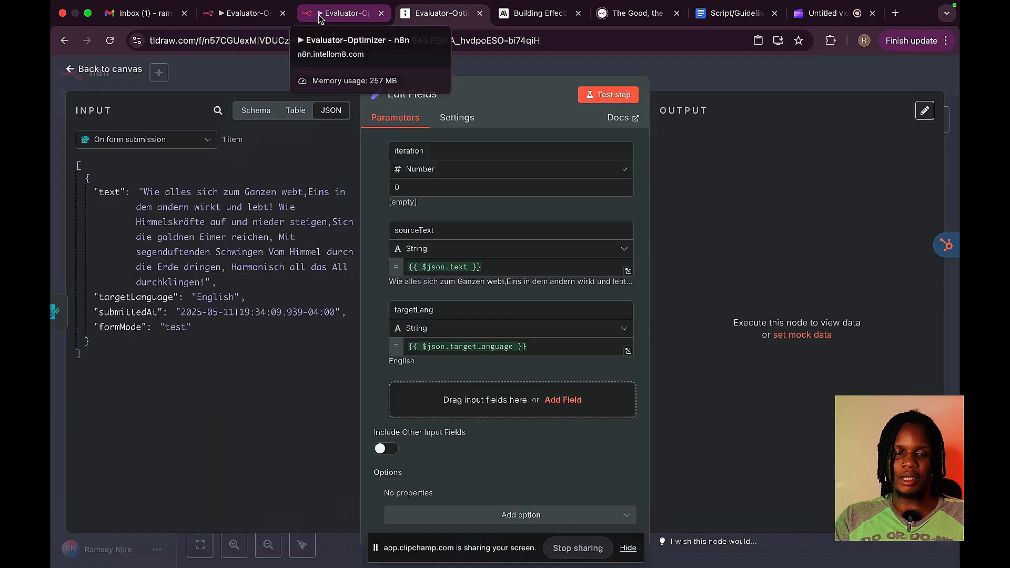
left_click(580, 401)
left_click(537, 393)
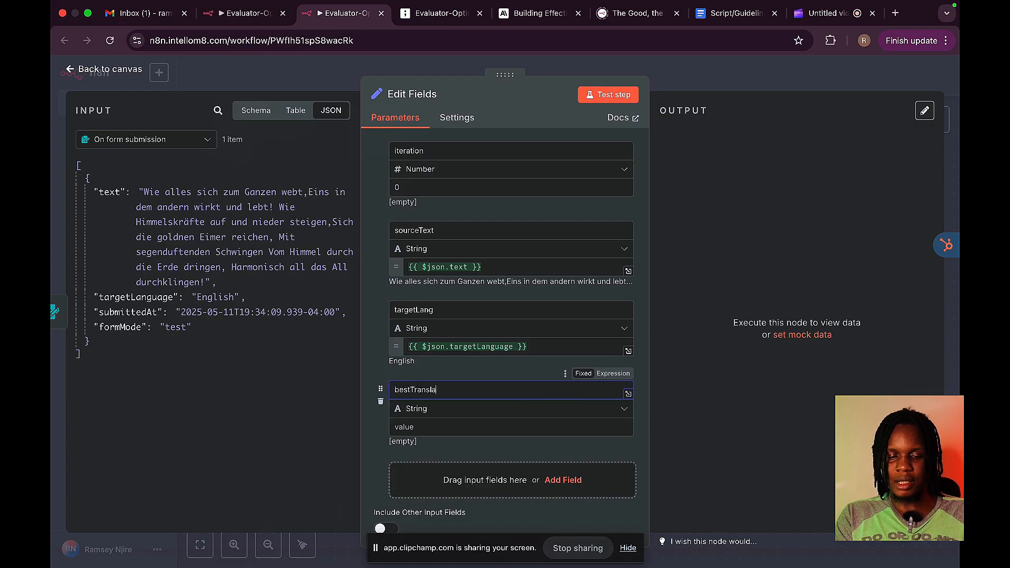
left_click(499, 425)
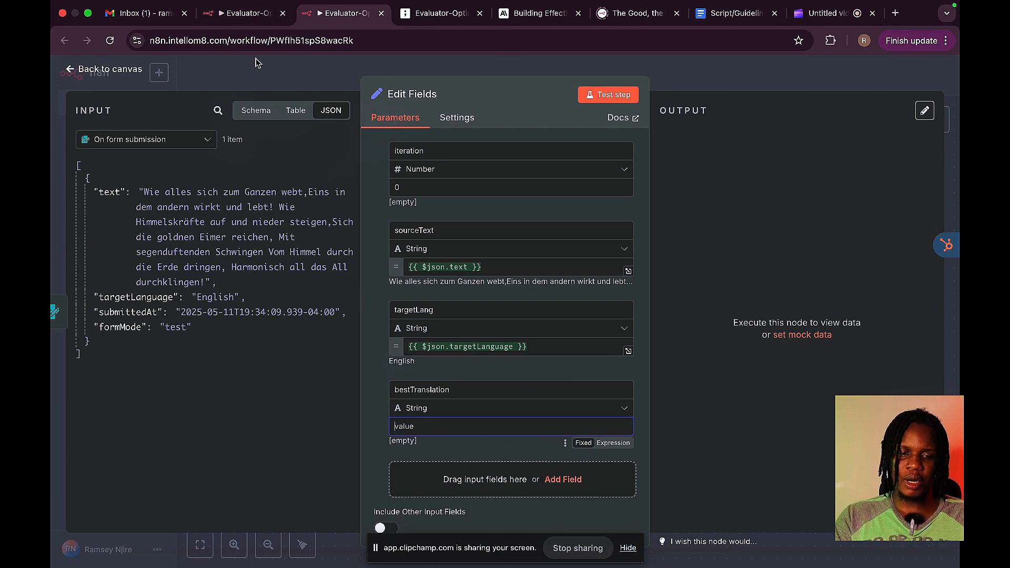
- Following the demo's Initialize State node, add a String field named feedbackSummary to the Edit Fields node
left_click(248, 16)
scroll(447, 313, "down", 2)
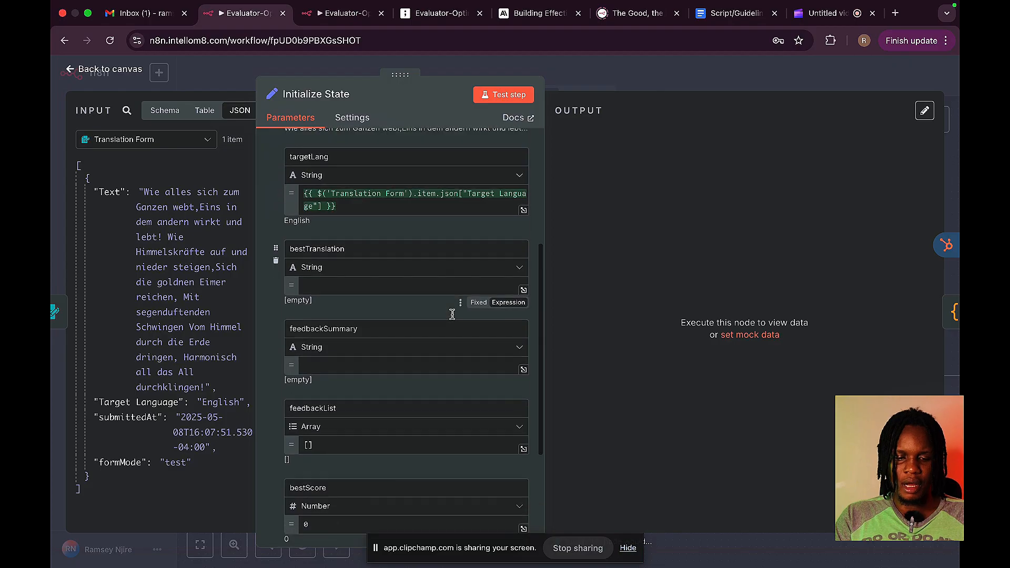
scroll(452, 314, "down", 1)
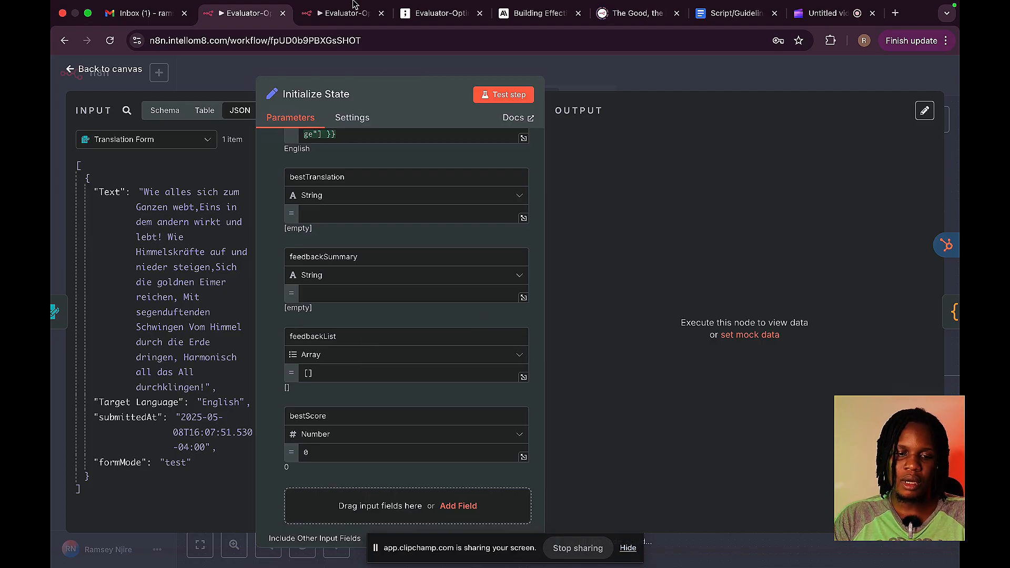
left_click(353, 16)
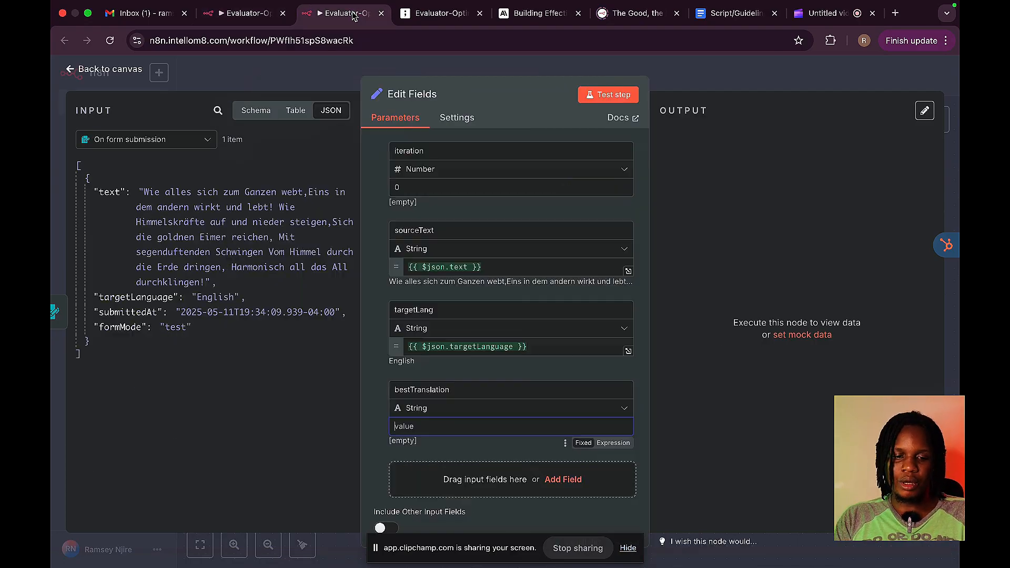
left_click(568, 488)
left_click(473, 467)
type("feedbackSummary")
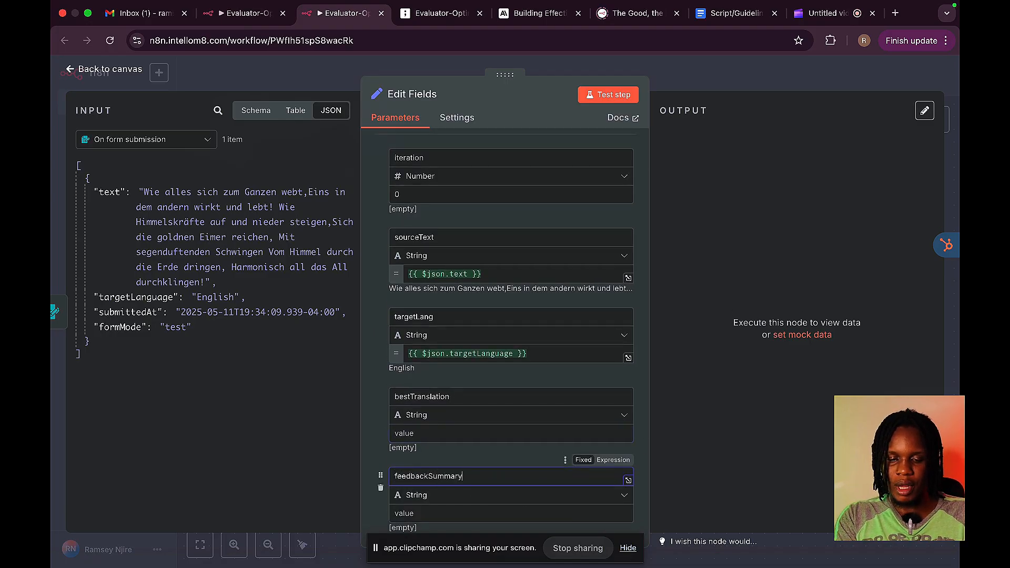
- Add a field named feedbackList to the Edit Fields node and set its type to Array
scroll(451, 473, "up", 1)
scroll(432, 468, "down", 2)
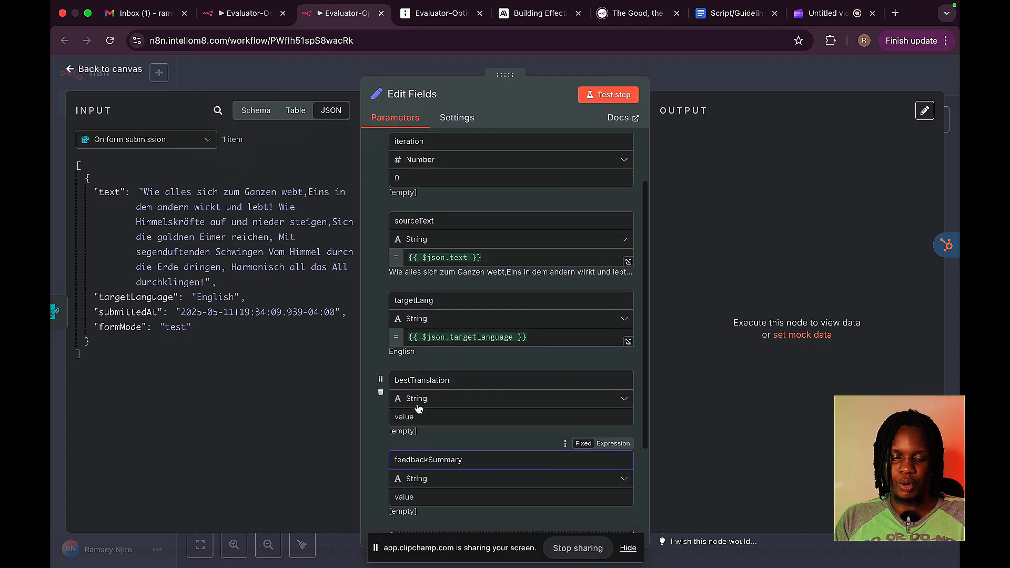
scroll(427, 479, "down", 2)
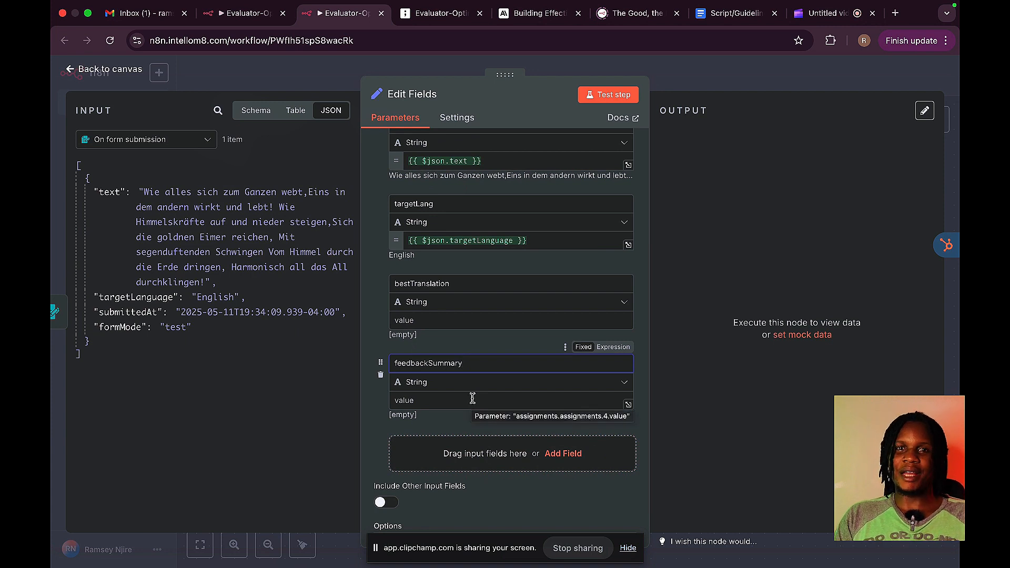
left_click(564, 454)
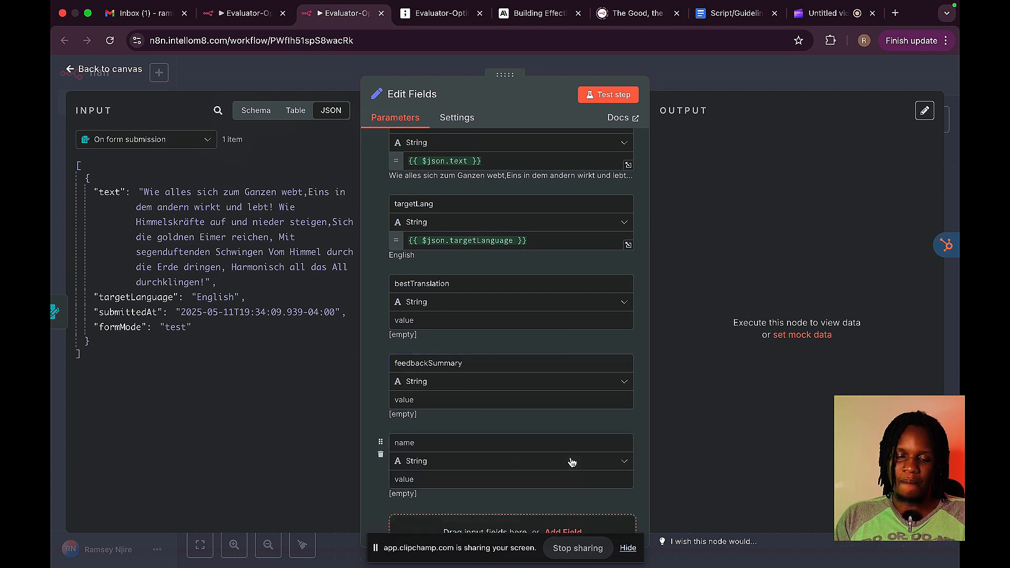
left_click(474, 440)
type("feedbackList")
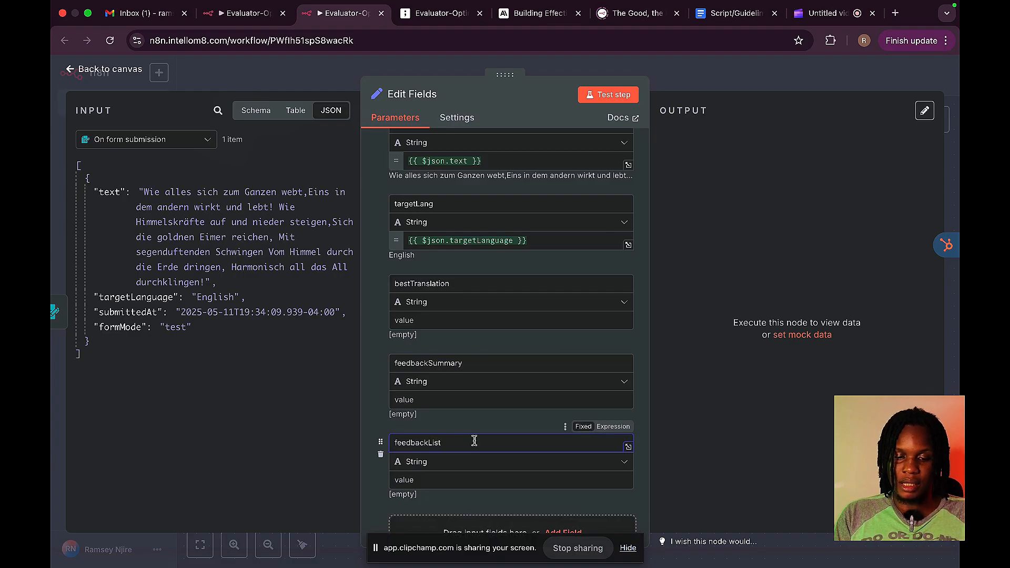
left_click(447, 462)
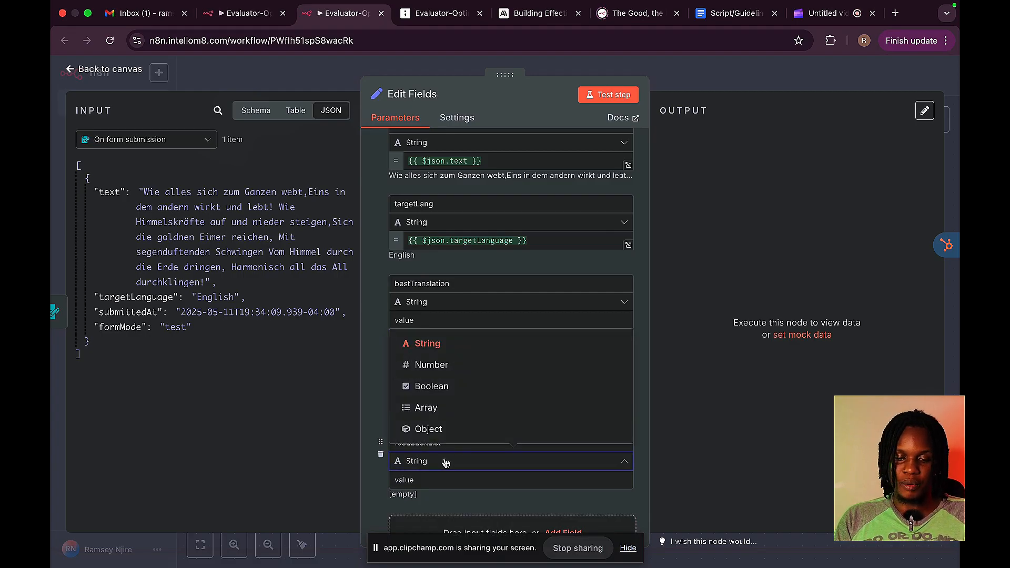
left_click(427, 408)
scroll(437, 416, "down", 3)
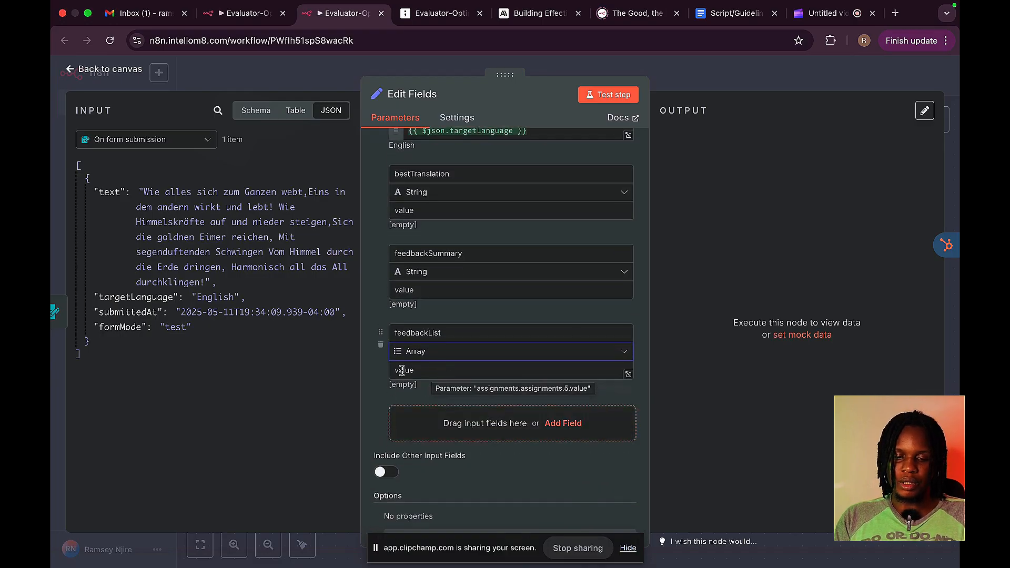
- Following the demo's Initialize State node, set the feedbackList value to [] in the new workflow's Edit Fields node and test the node
key("ctrl+shift+Tab")
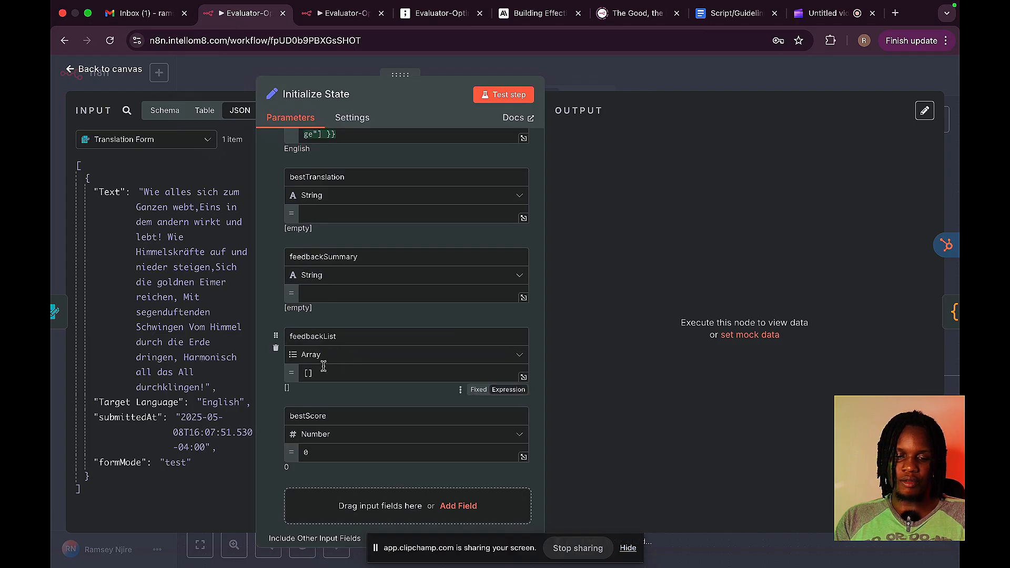
left_click(323, 368)
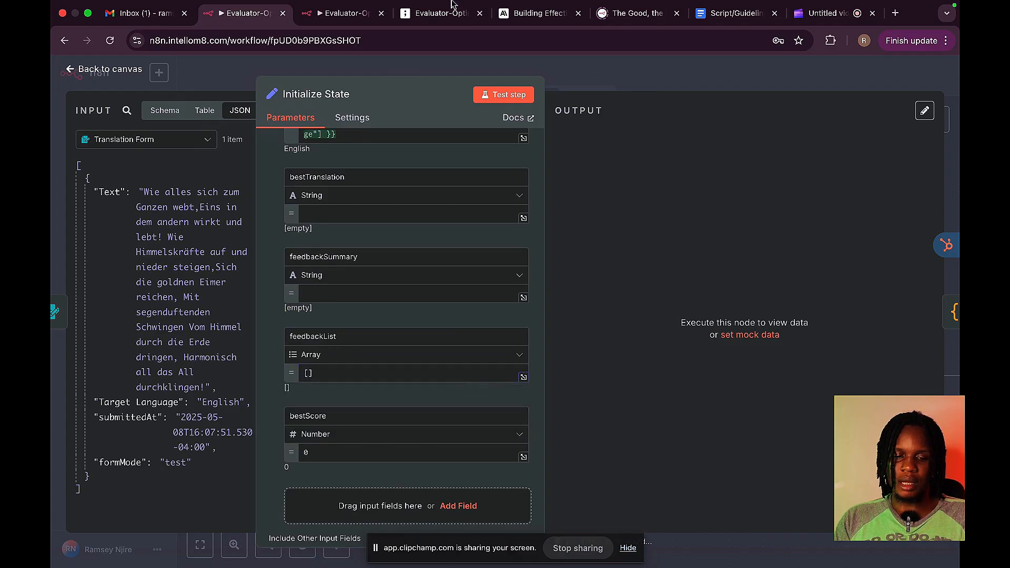
key("ctrl+Tab")
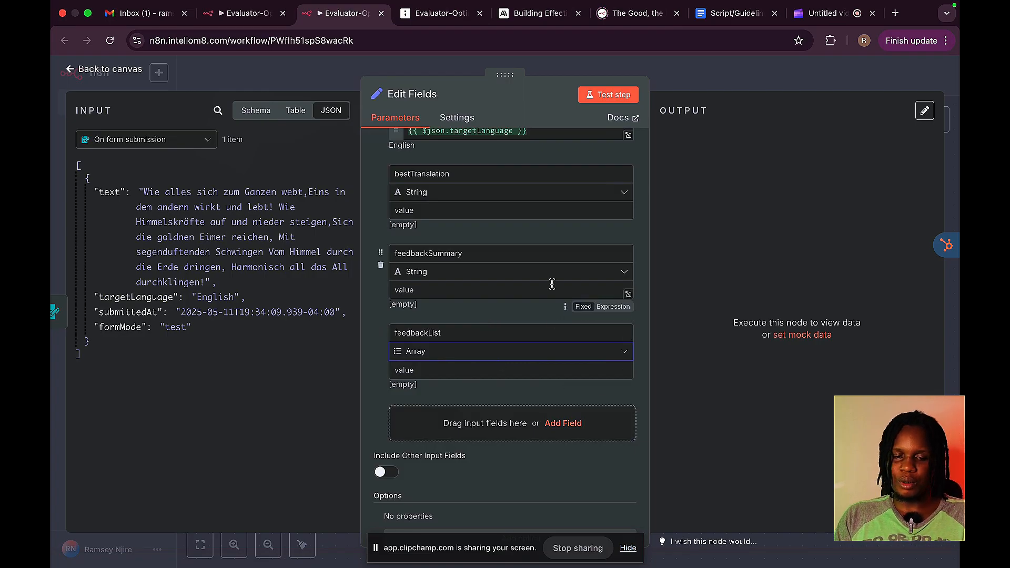
left_click(601, 104)
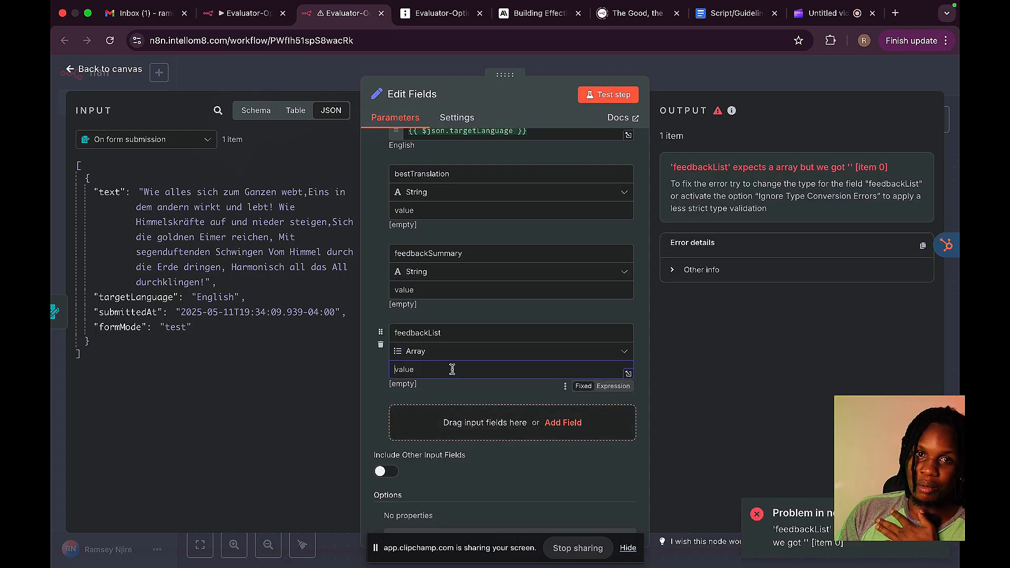
type("[")
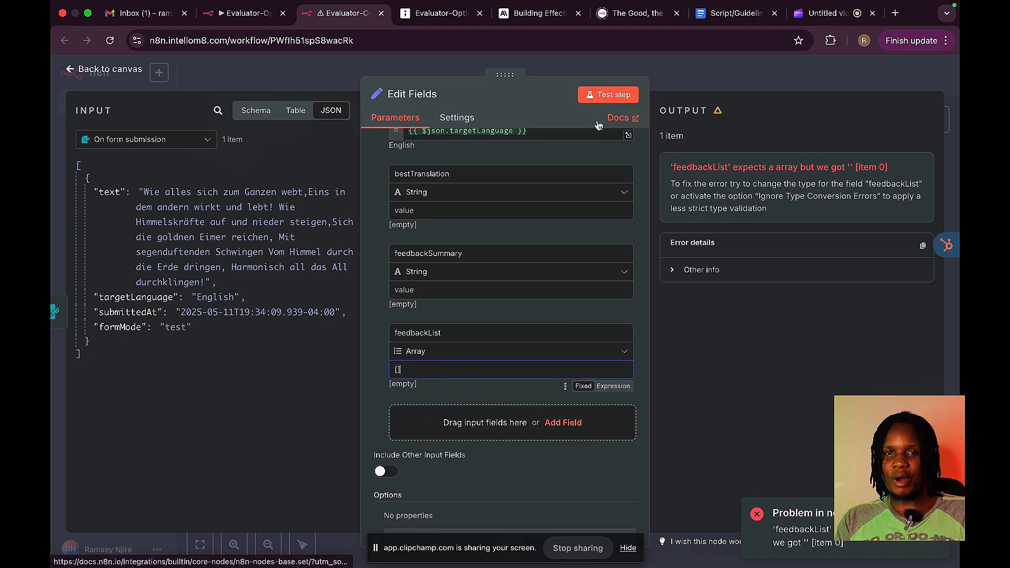
left_click(602, 100)
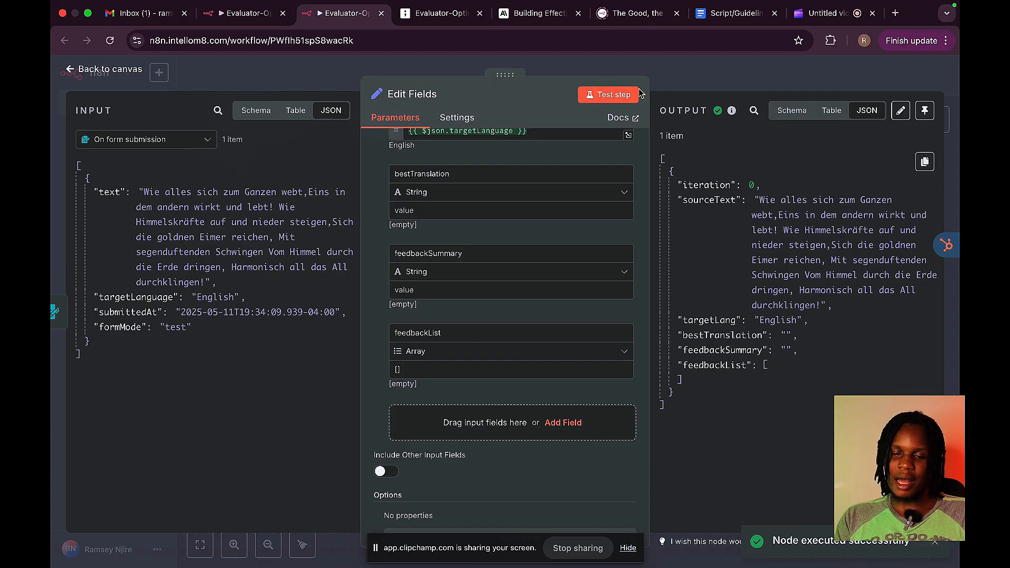
- After checking the demo's remaining fields, add a Number field named bestScore with value 0 to the Edit Fields node
left_click(244, 14)
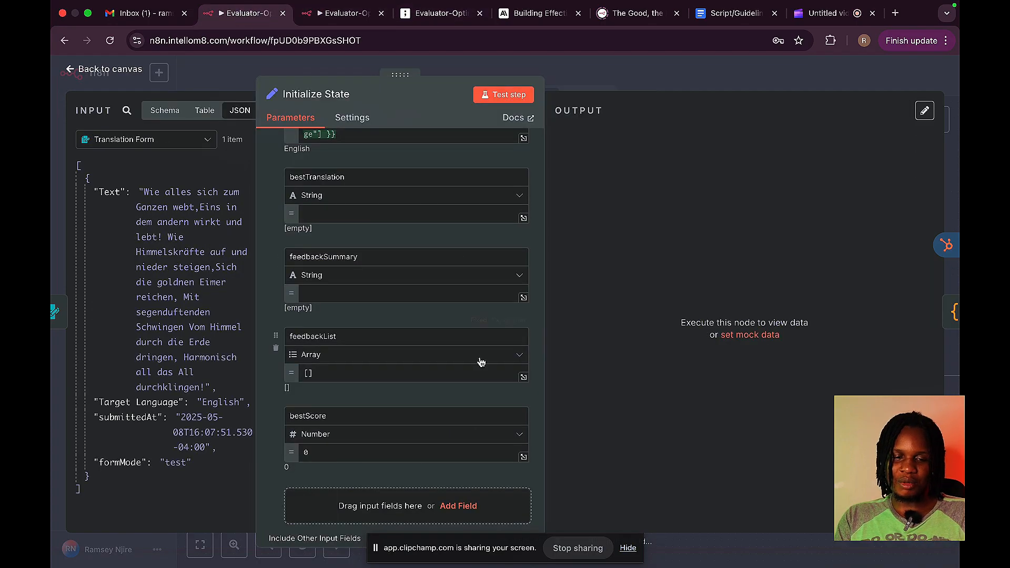
scroll(458, 356, "down", 4)
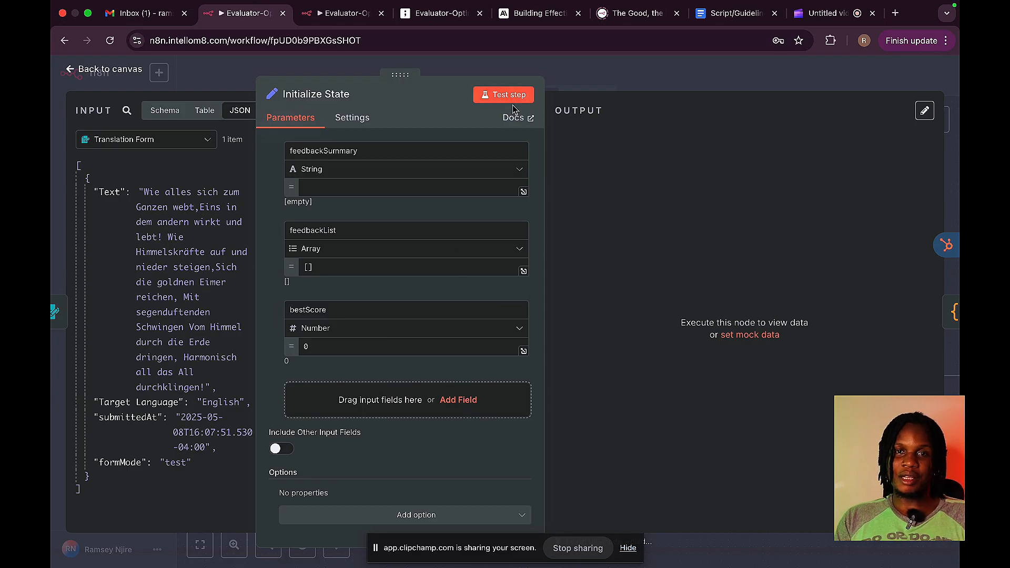
left_click(342, 13)
left_click(548, 424)
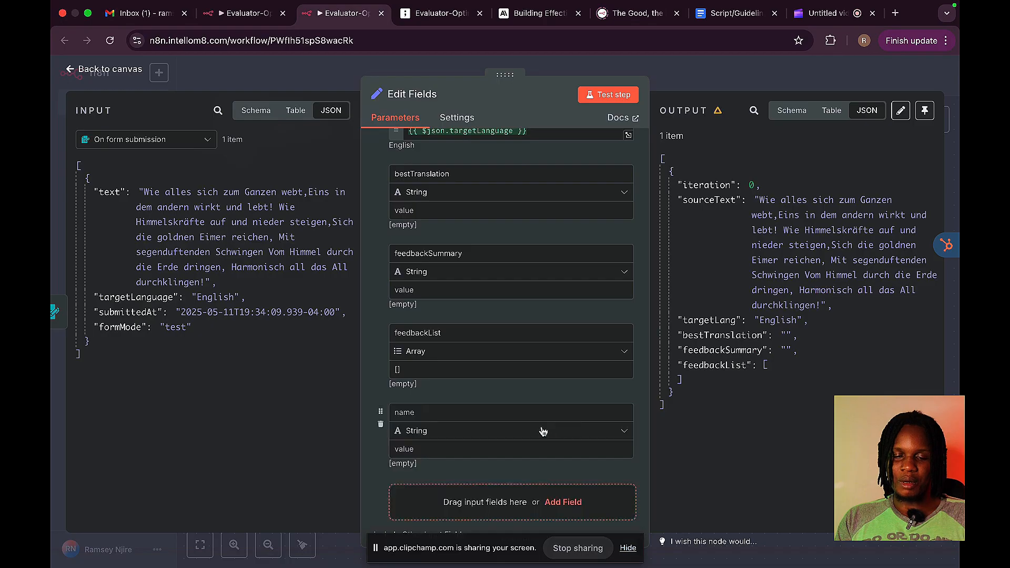
type("be")
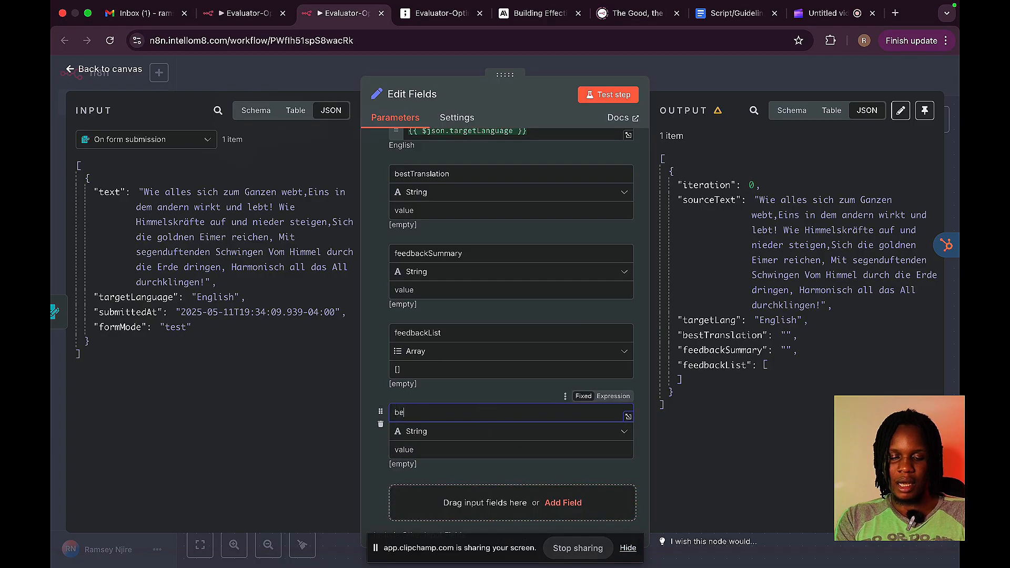
type("stScore")
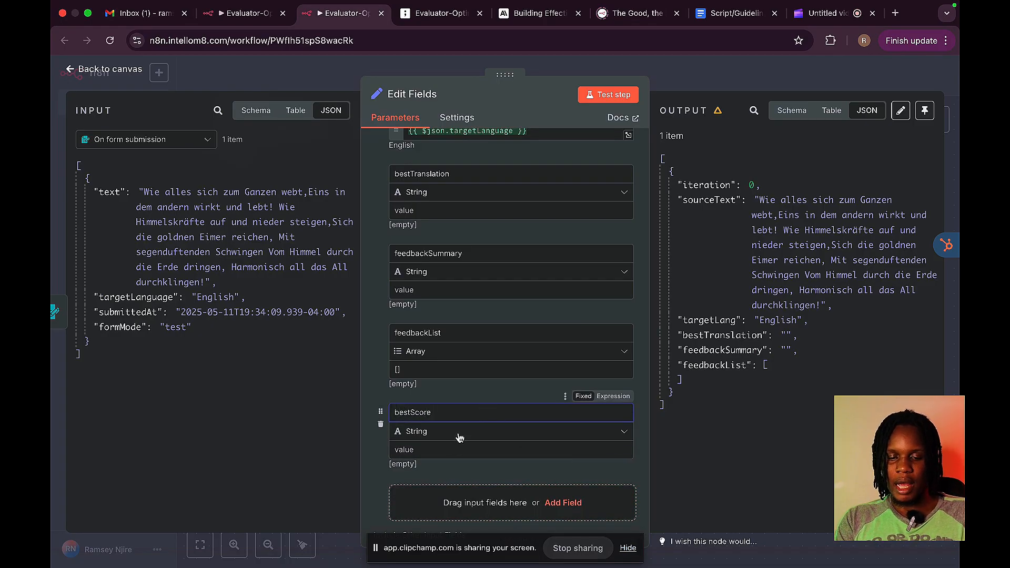
left_click(456, 433)
left_click(455, 485)
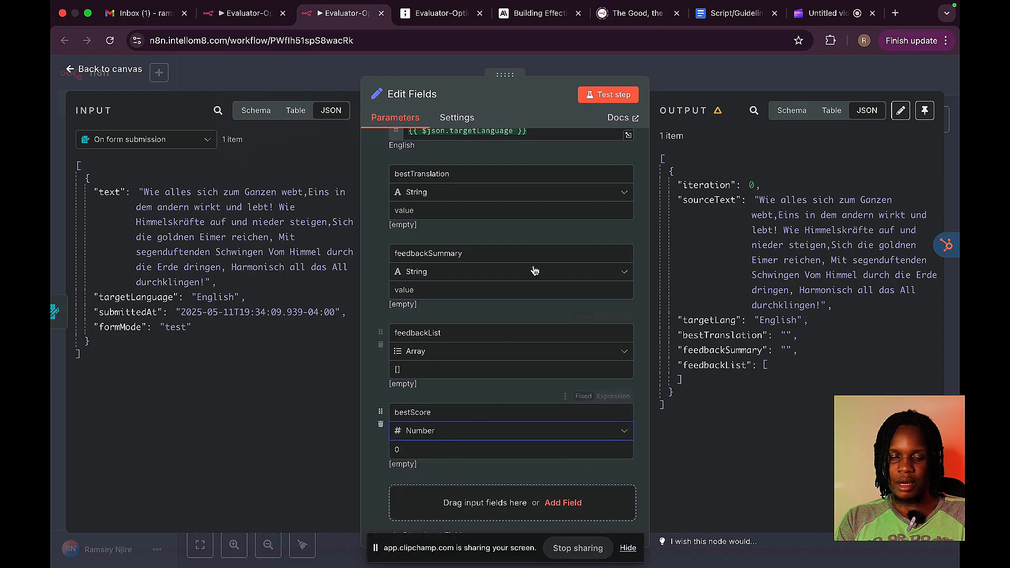
- Test the Edit Fields node, check its JSON output, and save the Evaluator-Optimizer workflow from the canvas
left_click(606, 97)
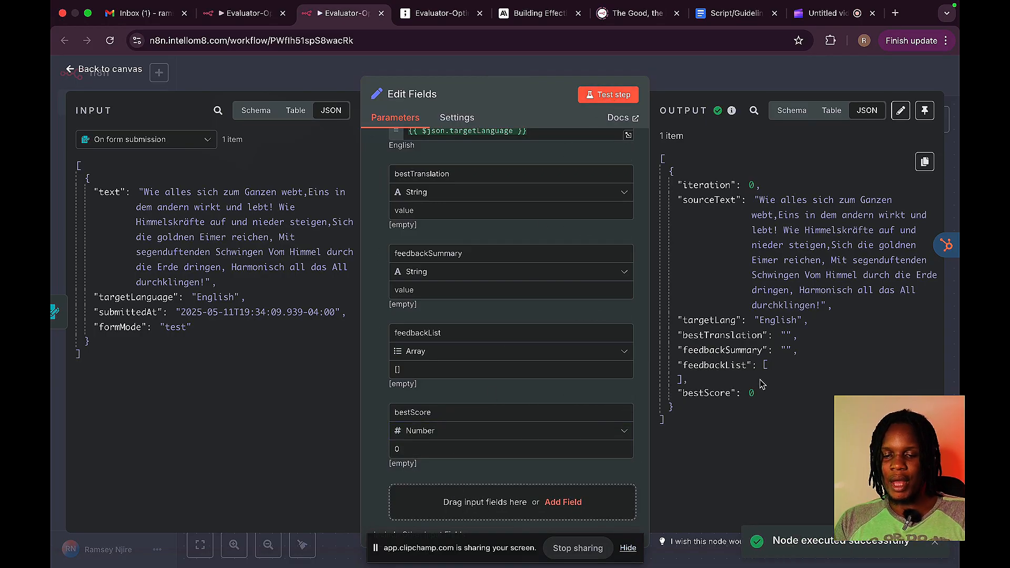
left_click_drag(758, 395, 667, 178)
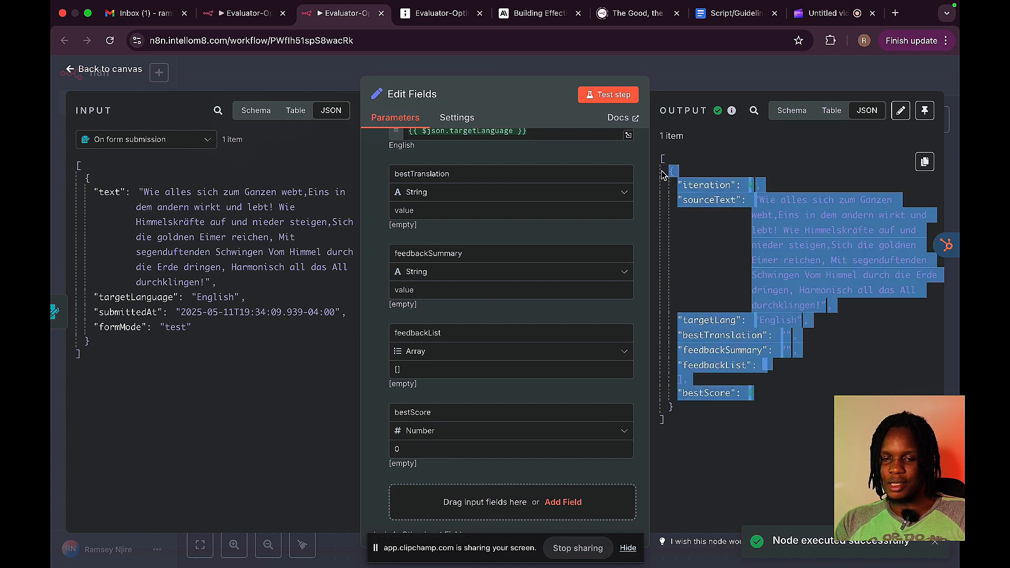
left_click(809, 254)
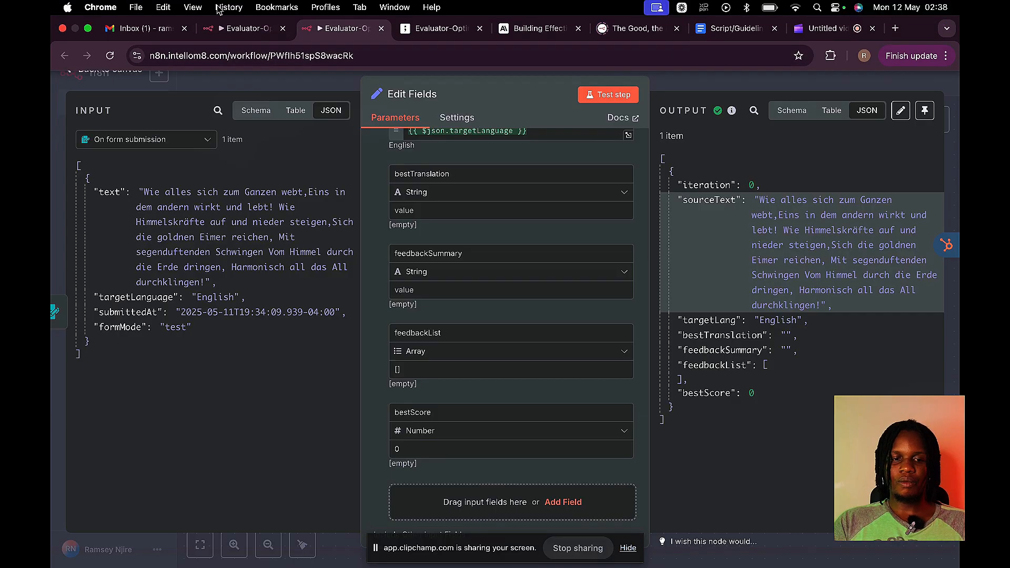
left_click(322, 88)
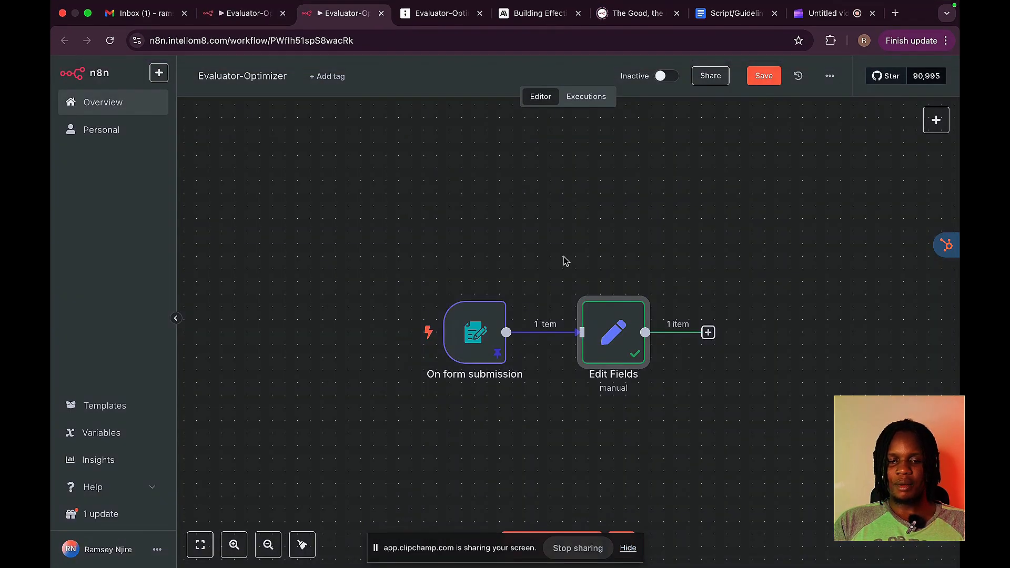
left_click(757, 76)
scroll(754, 256, "right", 6)
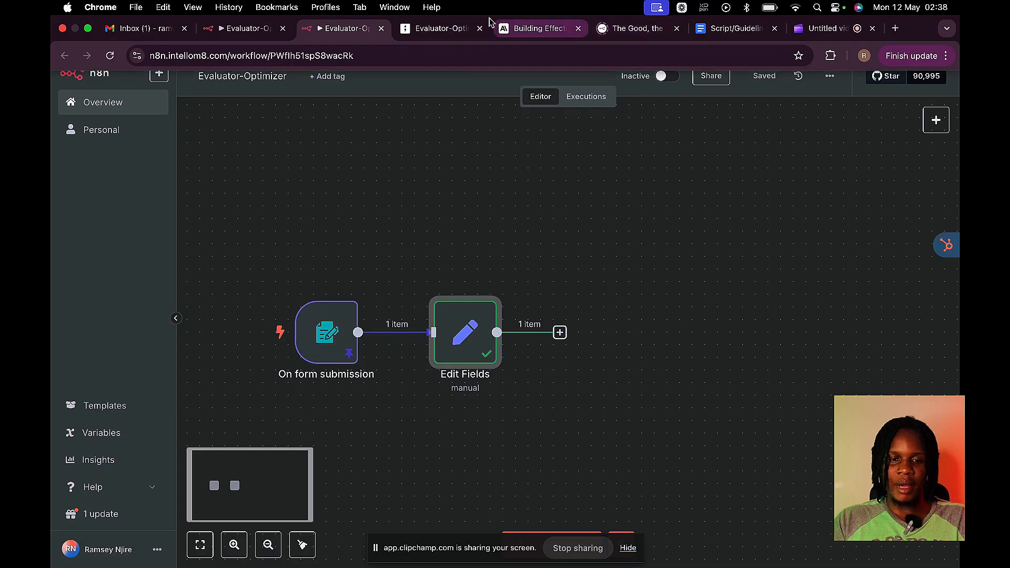
- Compare the flow diagram on the tldraw board with the nodes following Initialize State in the demo workflow
left_click(456, 31)
scroll(689, 313, "down", 5)
scroll(690, 313, "right", 8)
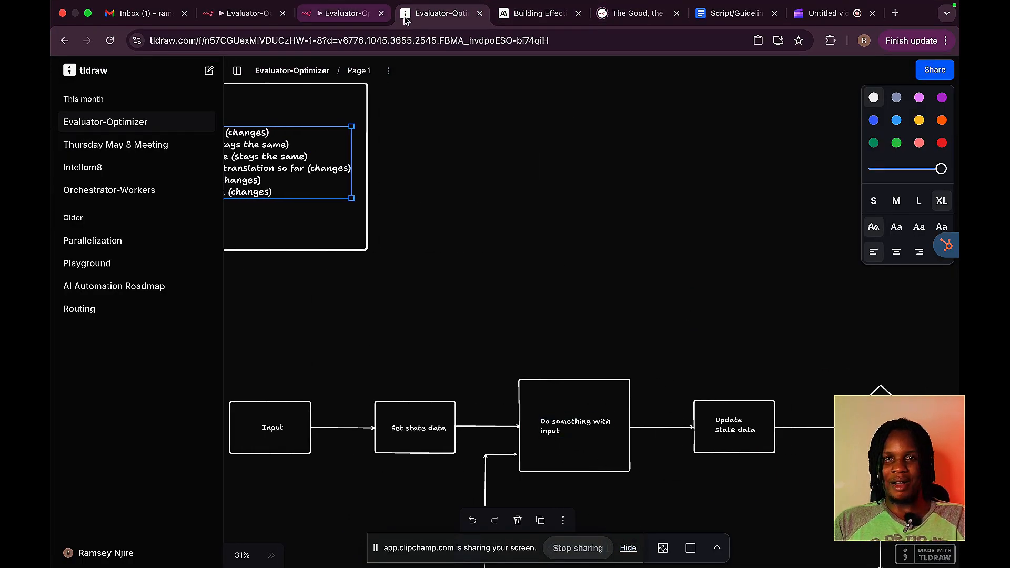
left_click(233, 21)
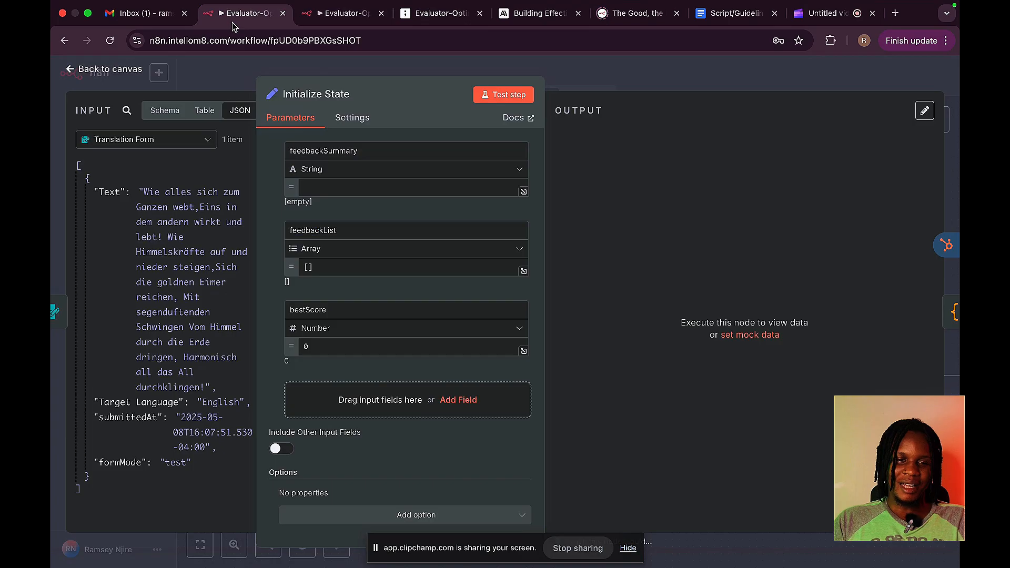
left_click(673, 63)
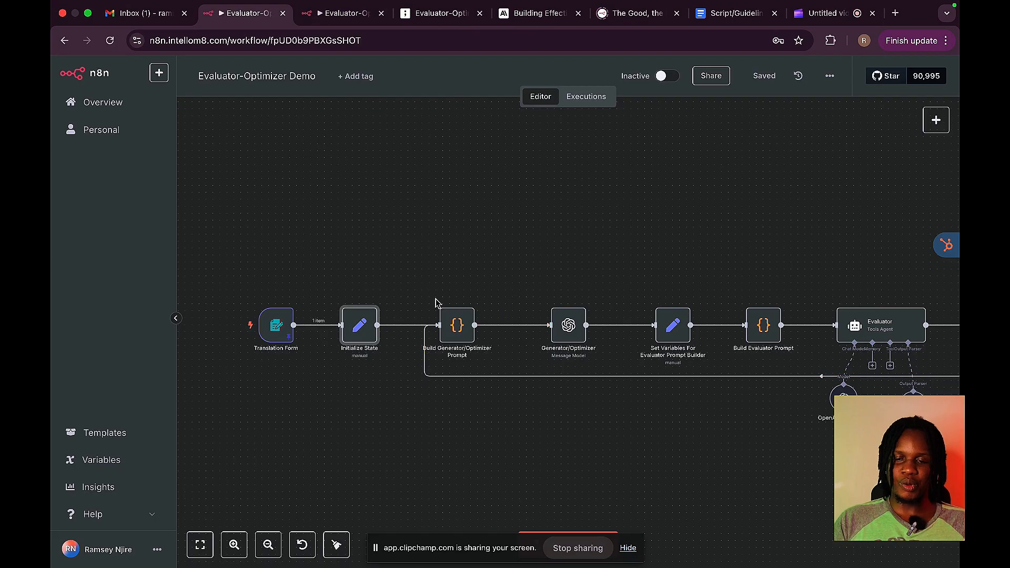
left_click(342, 13)
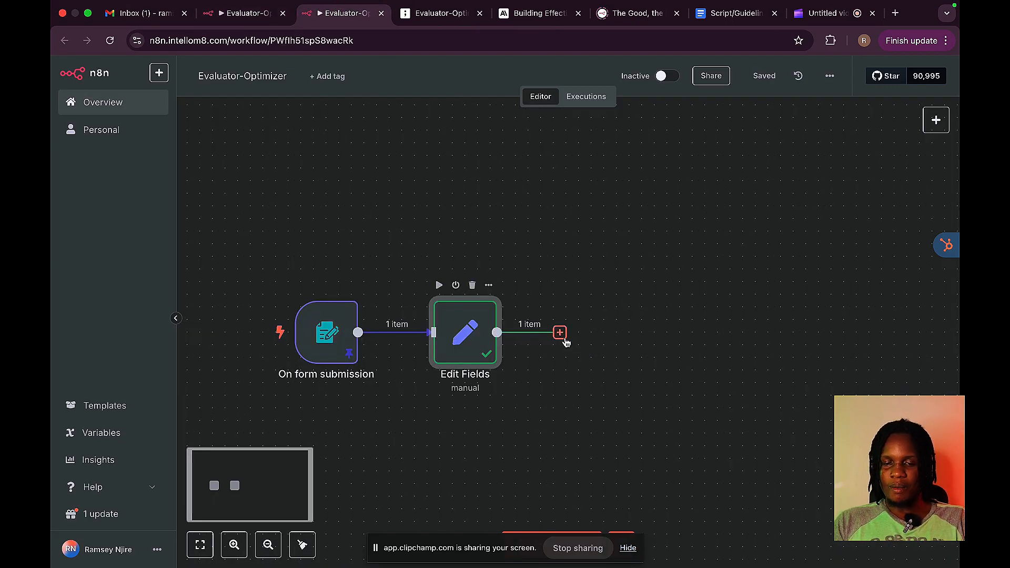
scroll(565, 342, "down", 1)
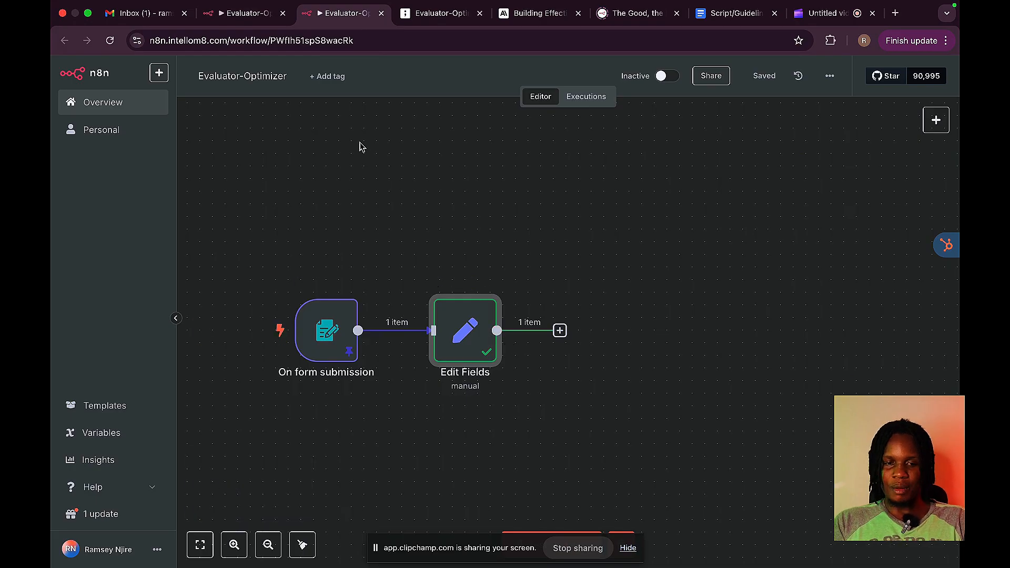
- Rename the form trigger node in the Evaluator-Optimizer workflow to Translation Form, matching the demo
left_click(251, 14)
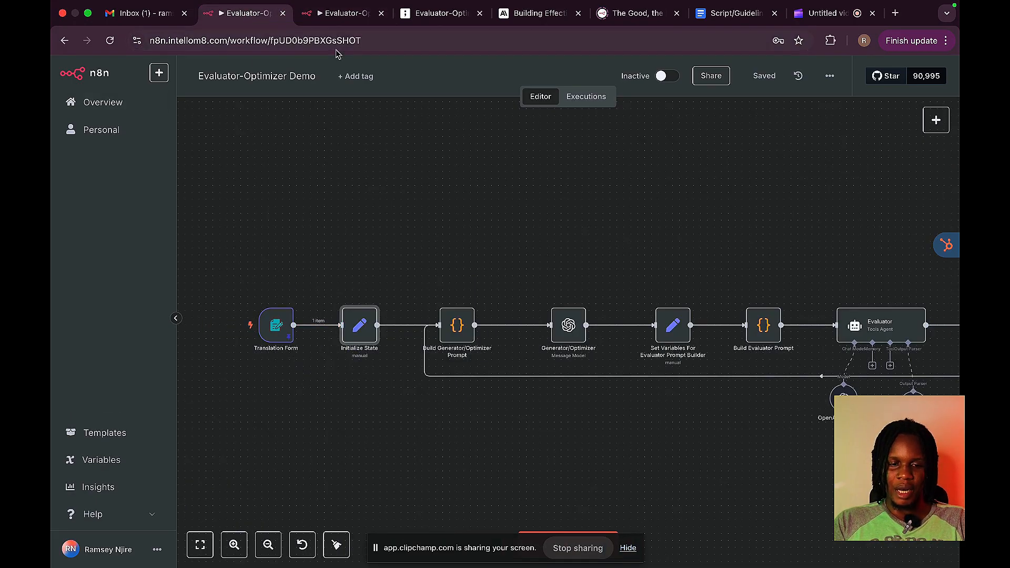
left_click(342, 24)
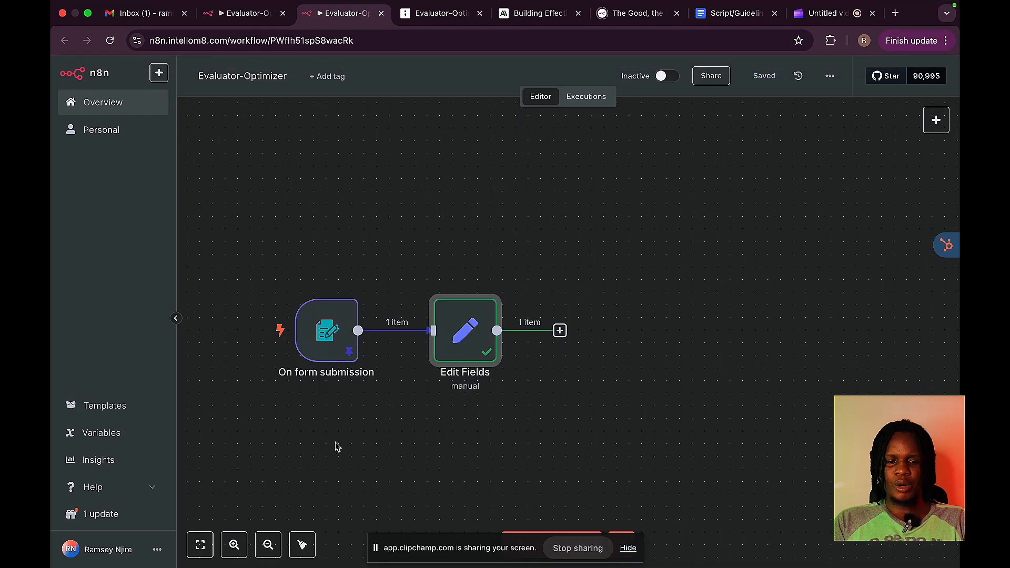
right_click(326, 337)
left_click(326, 144)
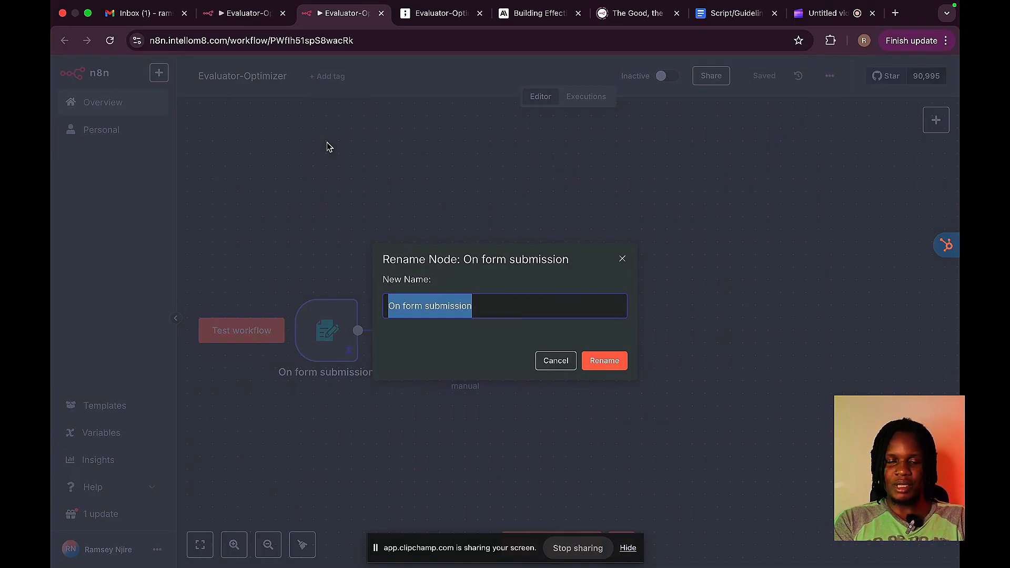
type("Translation Form")
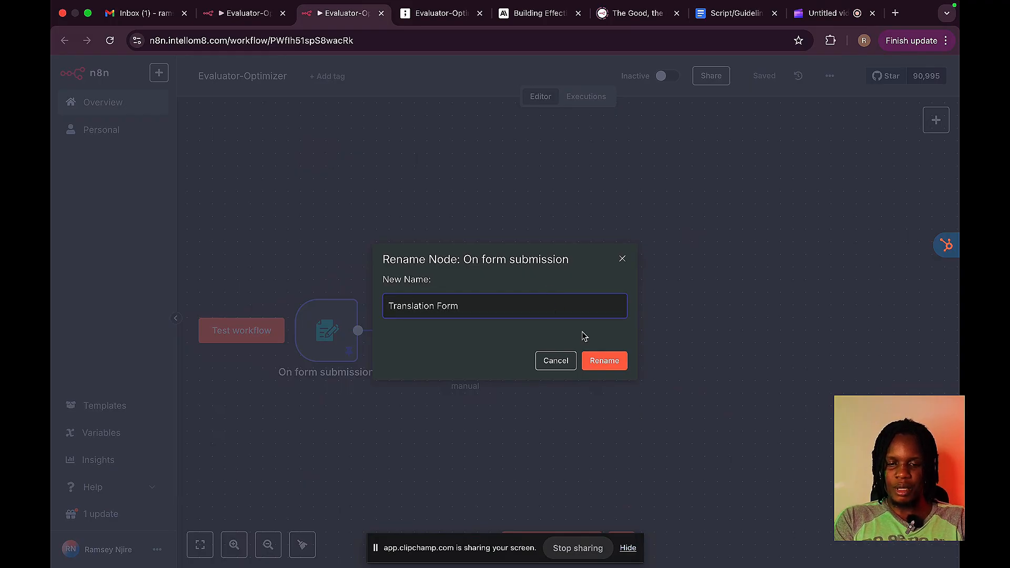
left_click(605, 360)
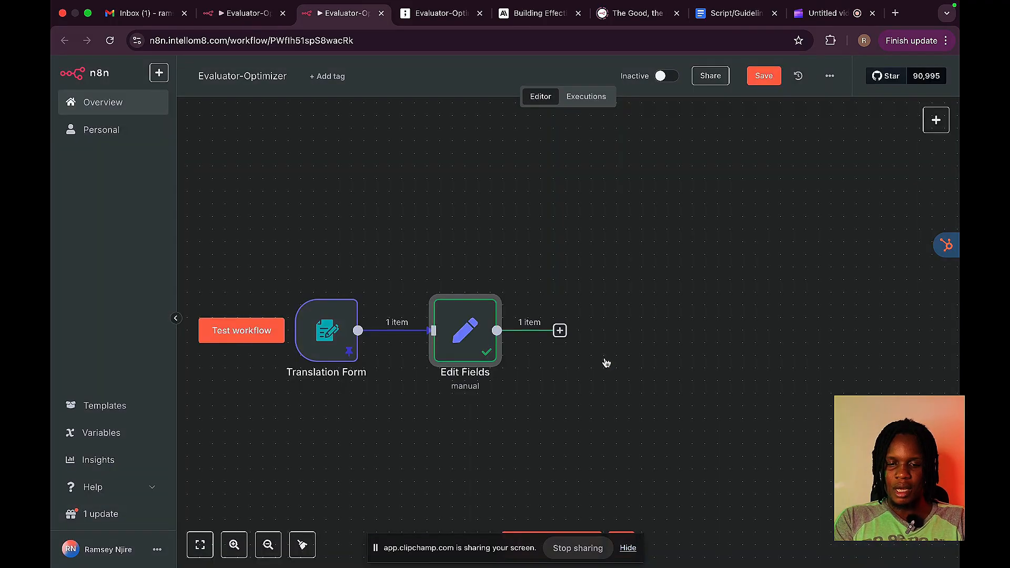
- Rename the Edit Fields node to Initialize State
right_click(468, 332)
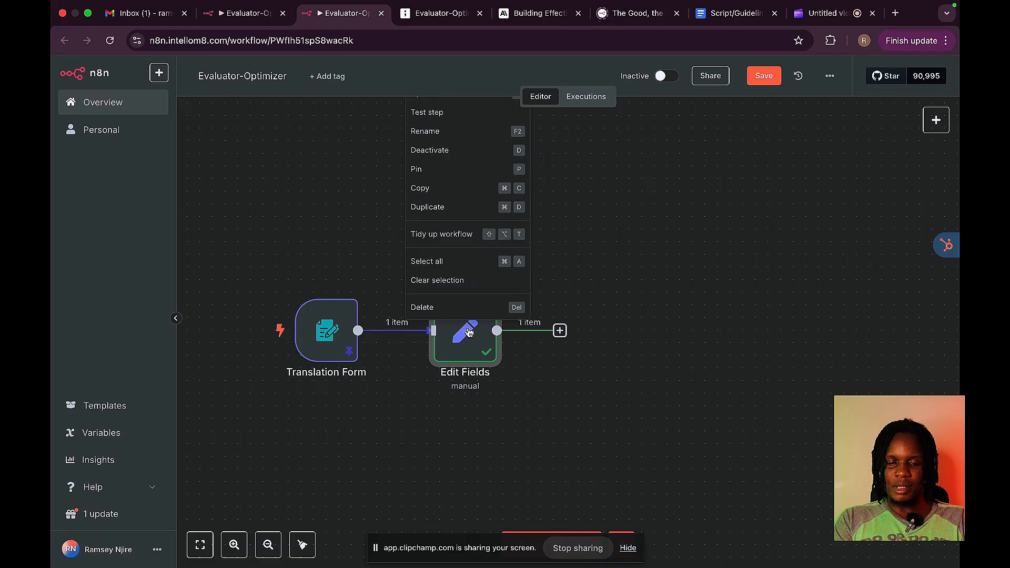
left_click(446, 142)
key("BackSpace")
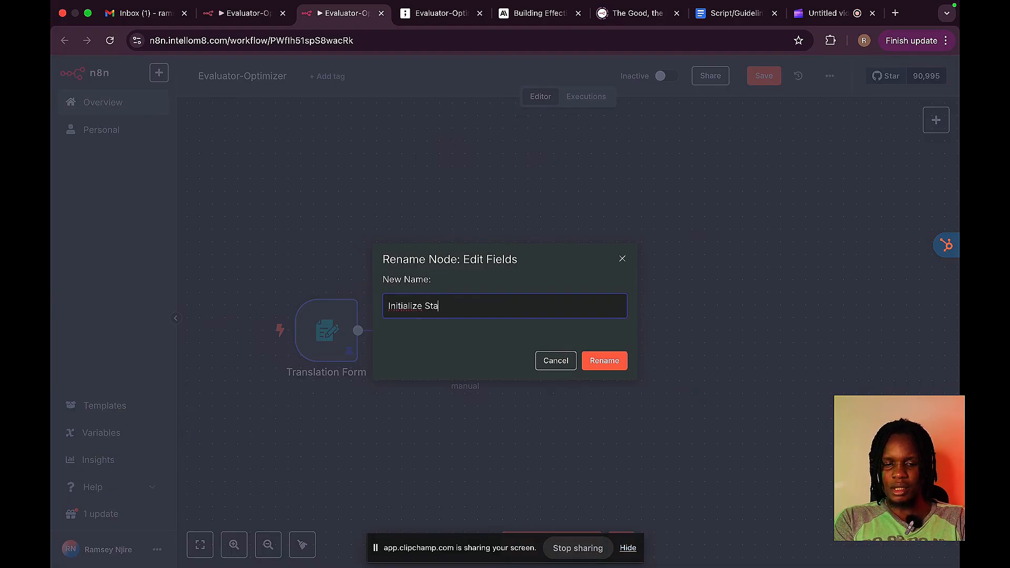
left_click(613, 368)
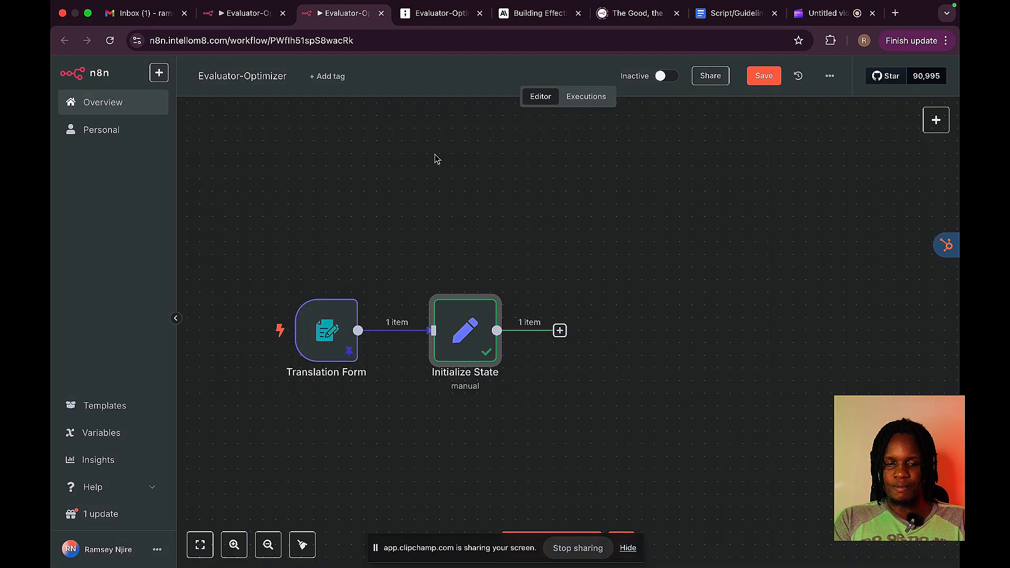
- Add a Code node after Initialize State in the Evaluator-Optimizer workflow, following the order of the demo workflow
left_click(254, 5)
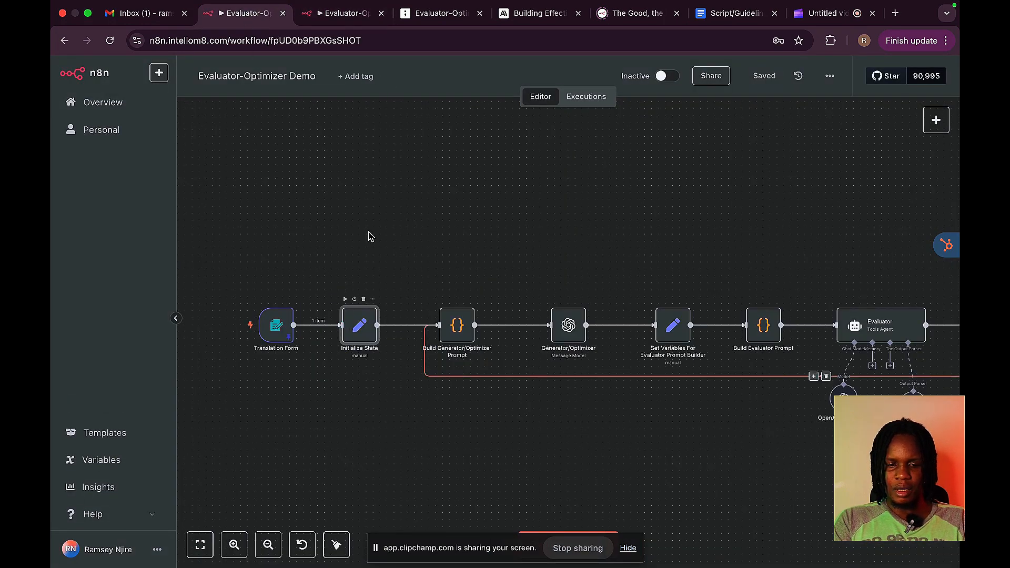
left_click(346, 14)
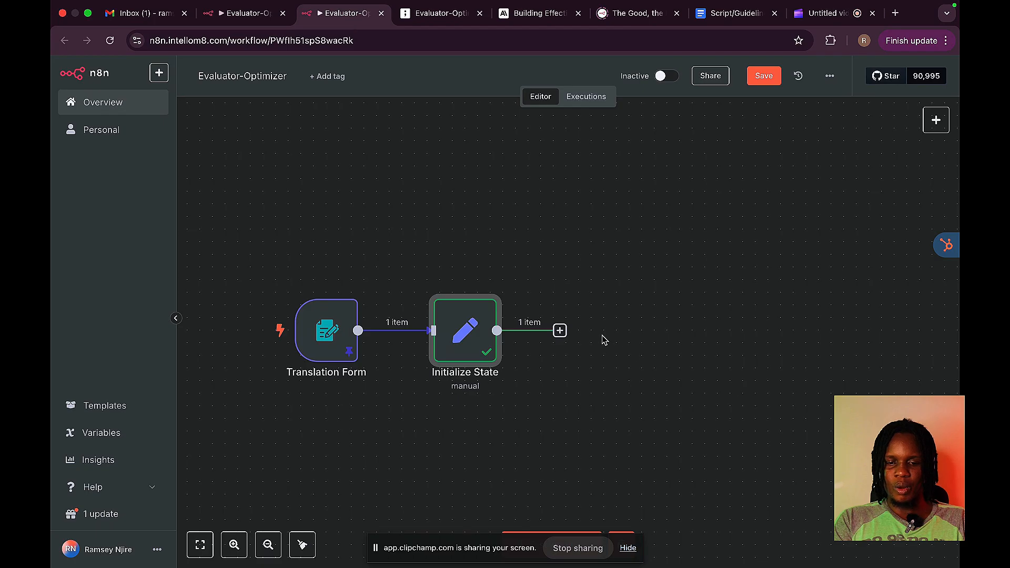
left_click(559, 331)
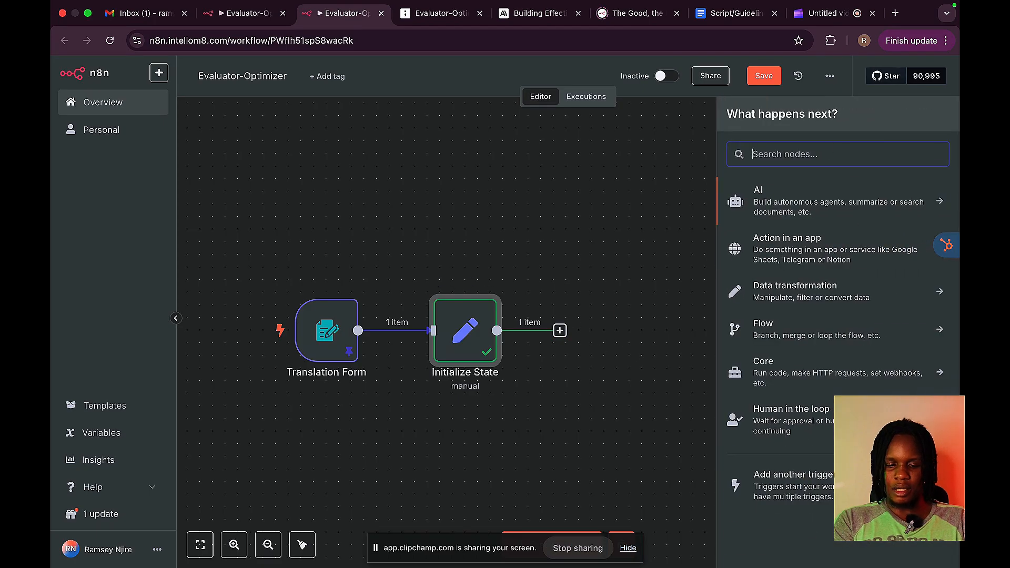
type("code")
left_click(763, 196)
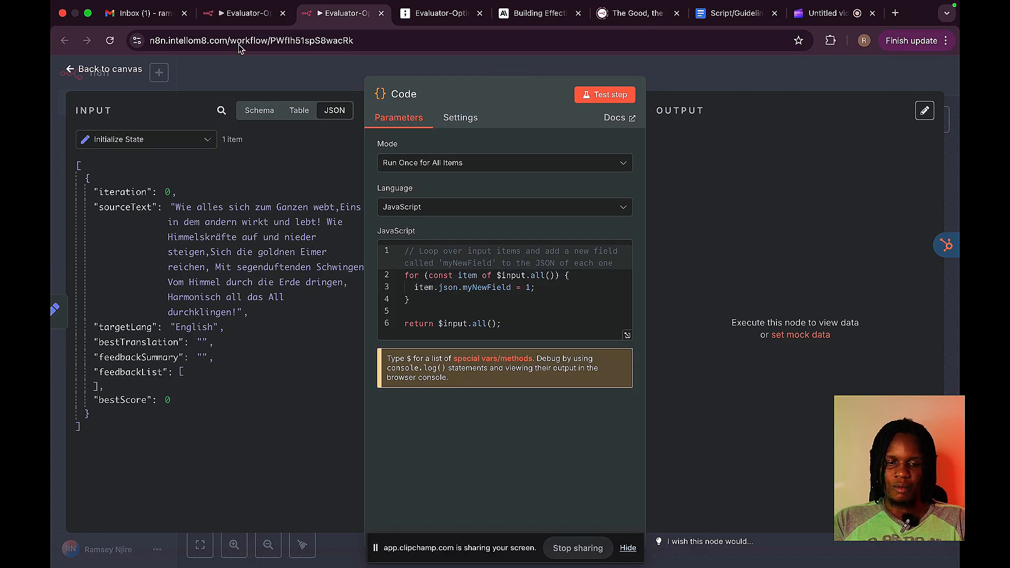
- Set the Code node's mode to Run Once for Each Item and check the incoming item's JSON structure
left_click(419, 166)
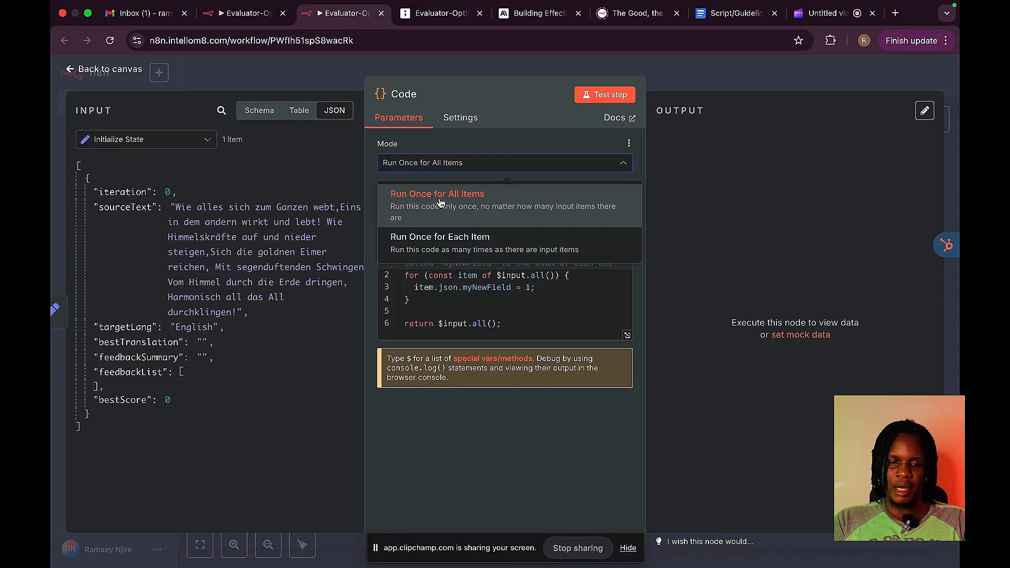
left_click(432, 252)
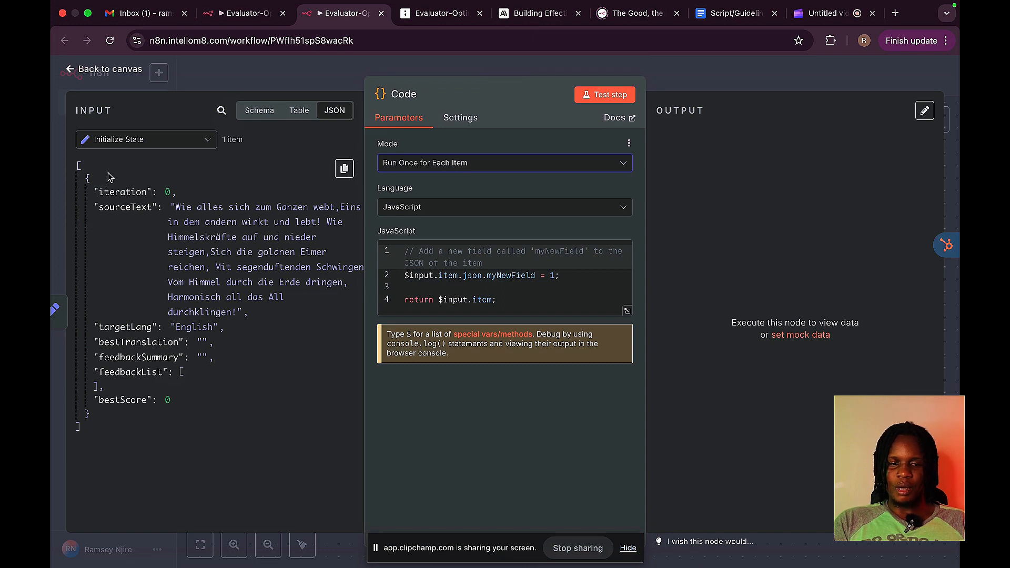
left_click(88, 179)
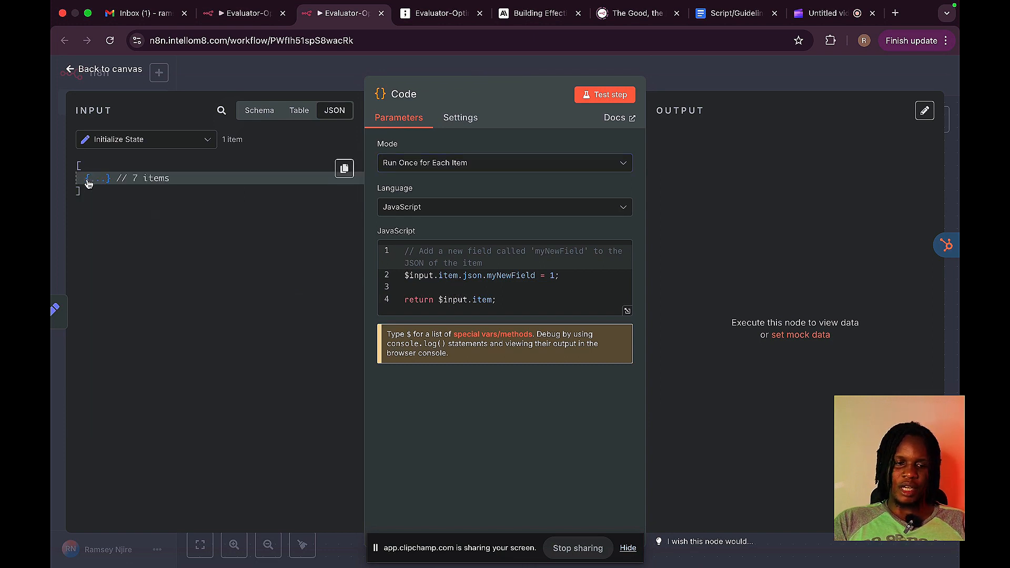
left_click(88, 180)
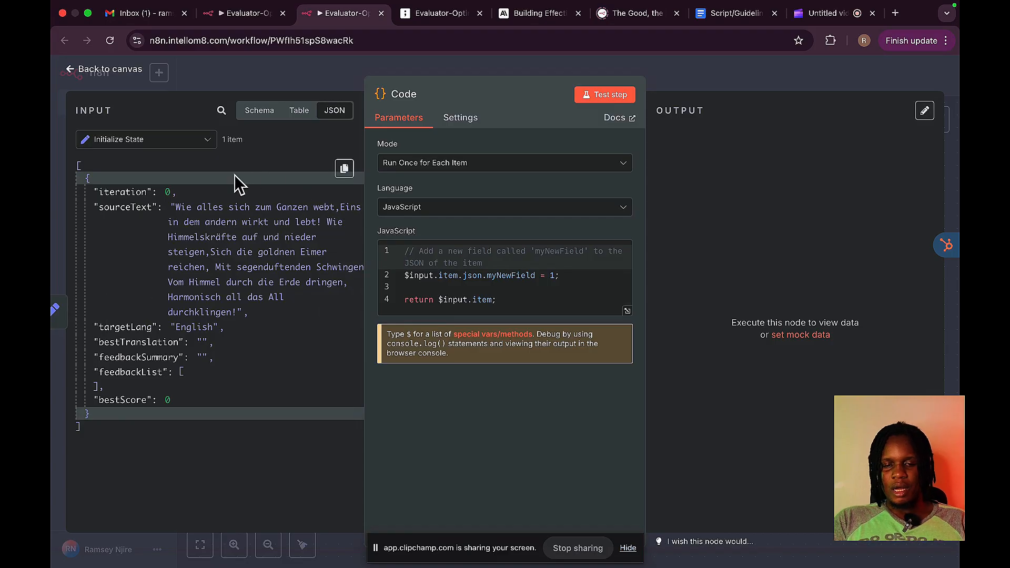
- Replace the Code node's default JavaScript with the code copied from the demo's Build Generator/Optimizer Prompt node
left_click(244, 12)
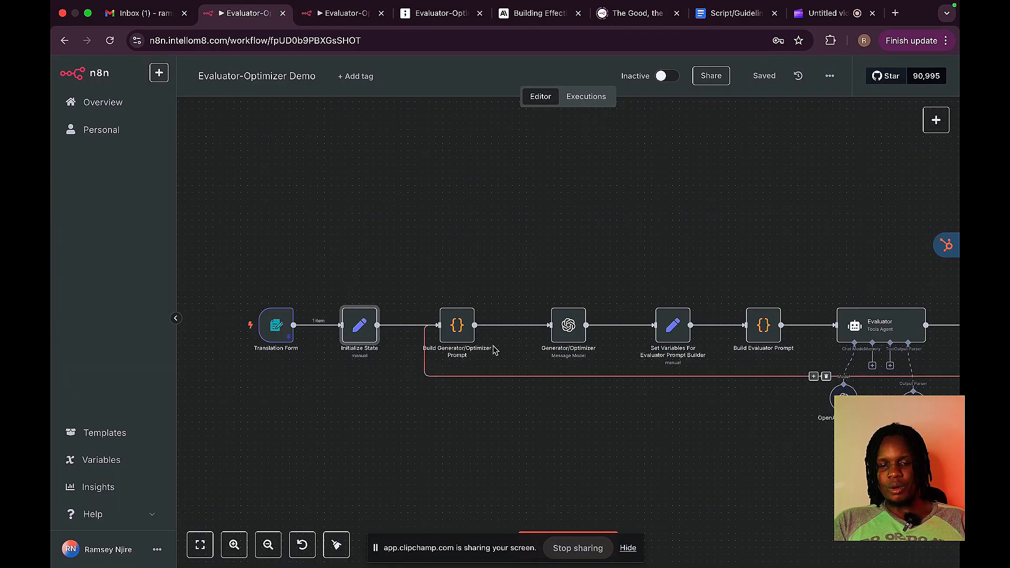
double_click(455, 334)
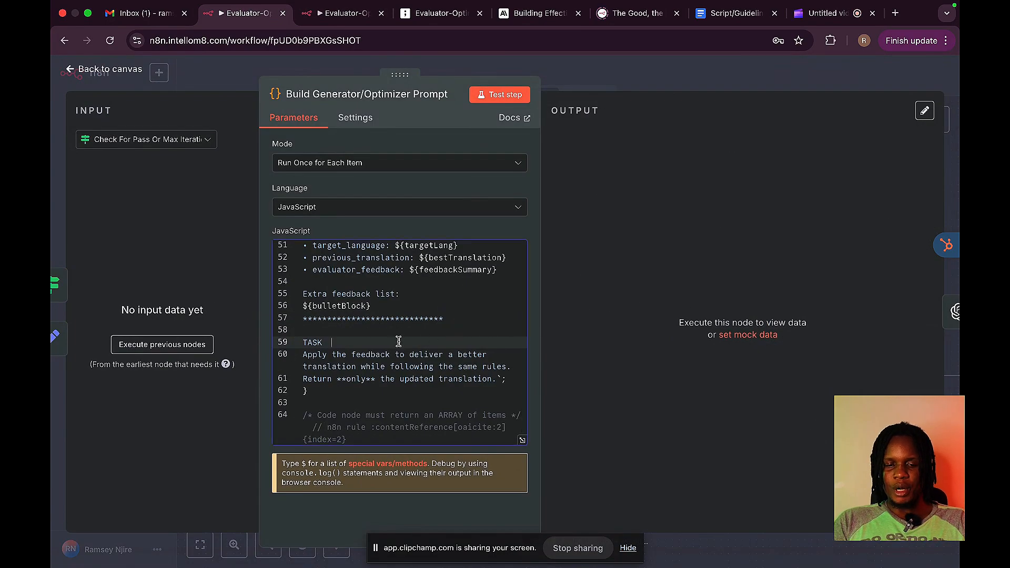
key("super+a")
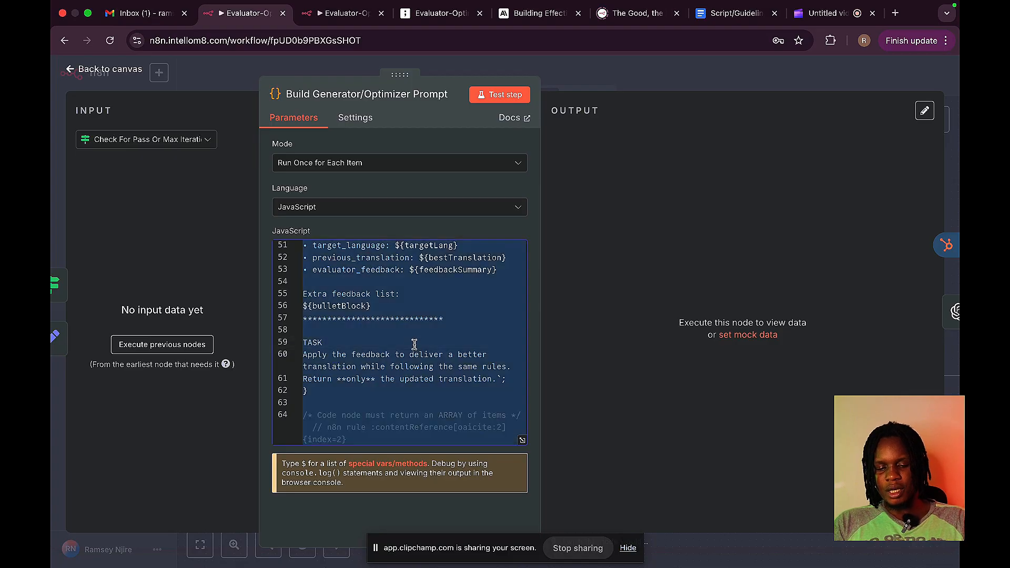
left_click(322, 14)
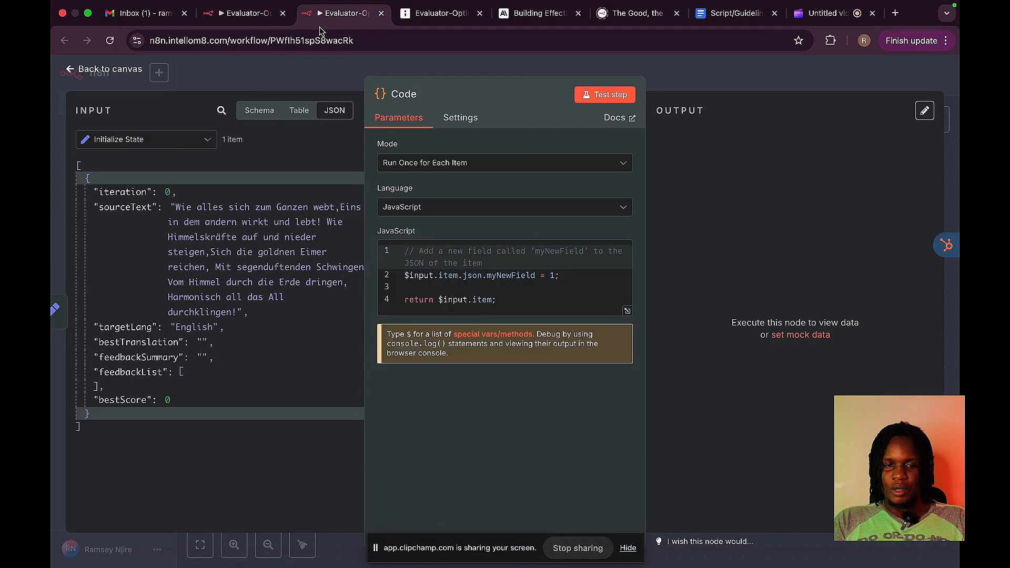
left_click(521, 300)
key("super+a")
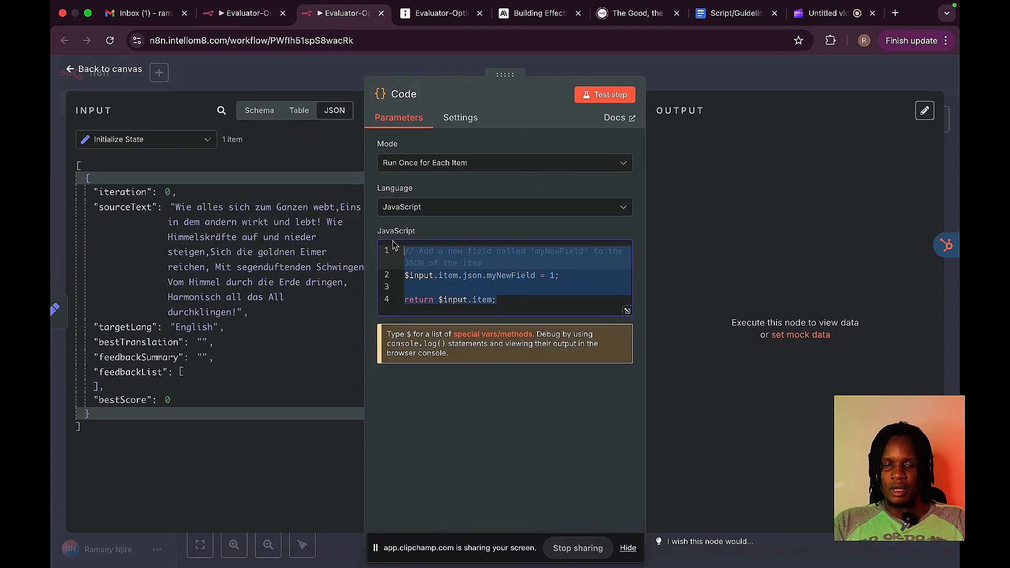
key("super+v")
scroll(519, 318, "up", 10)
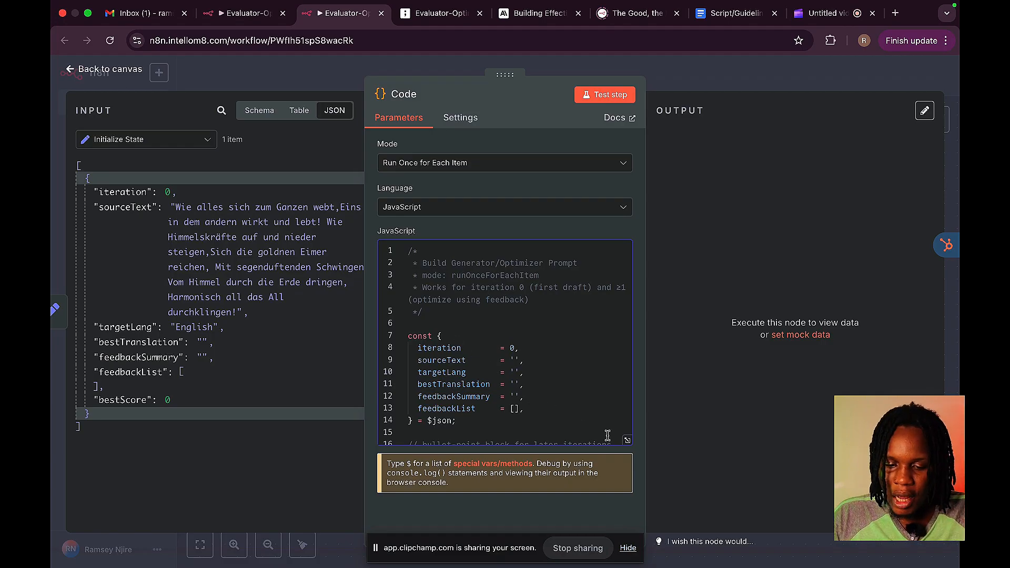
- Examine in the enlarged code editor how the state variables from iteration to feedbackList are read from $json, and compare with the node input
left_click(628, 441)
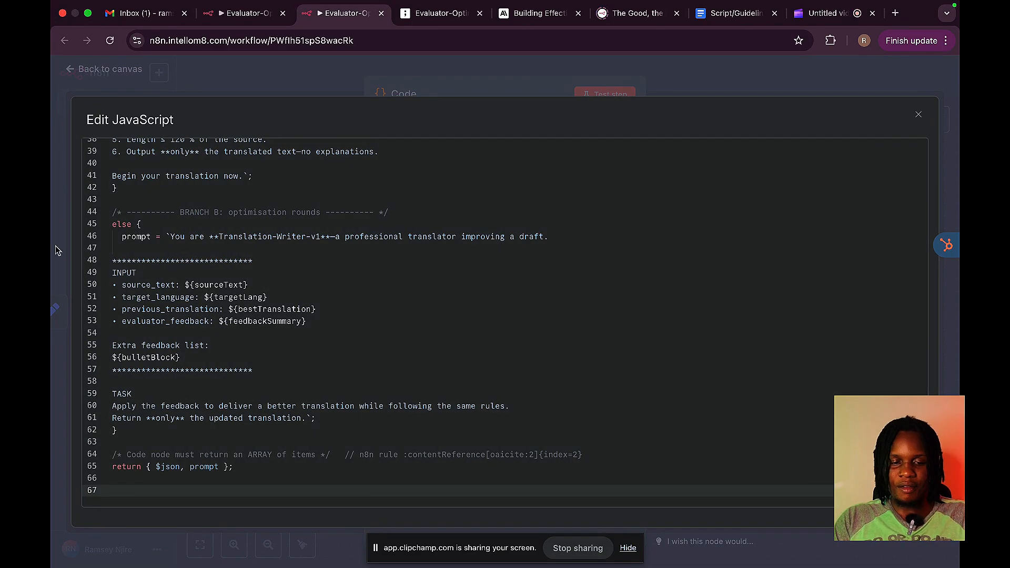
scroll(272, 272, "up", 10)
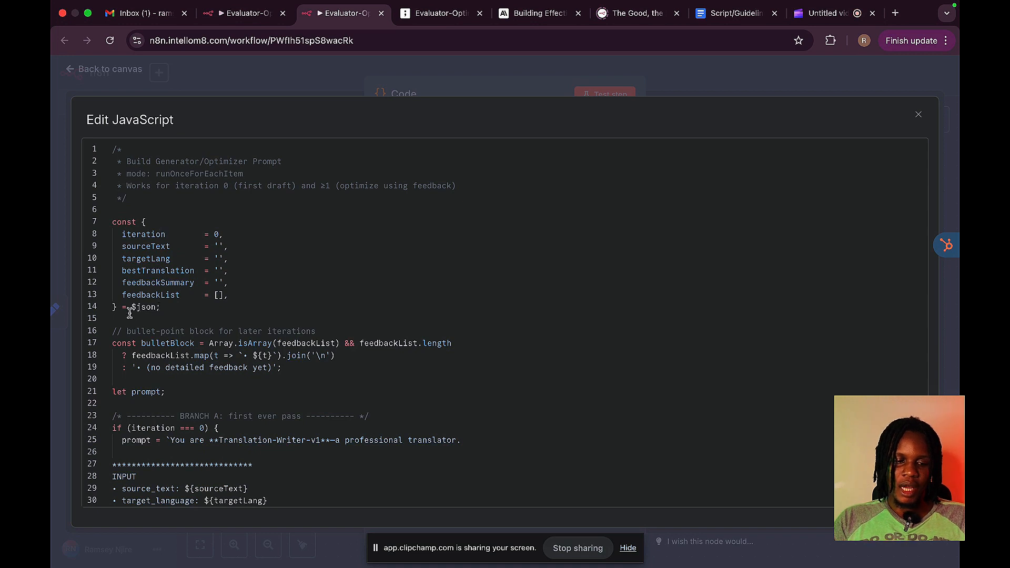
left_click_drag(131, 308, 169, 313)
left_click(169, 310)
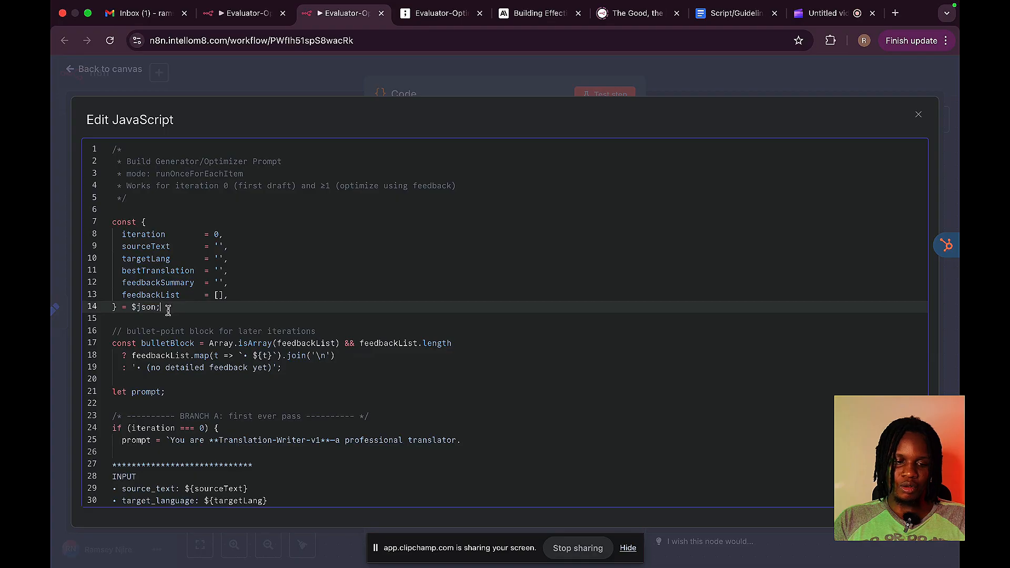
left_click_drag(141, 222, 113, 306)
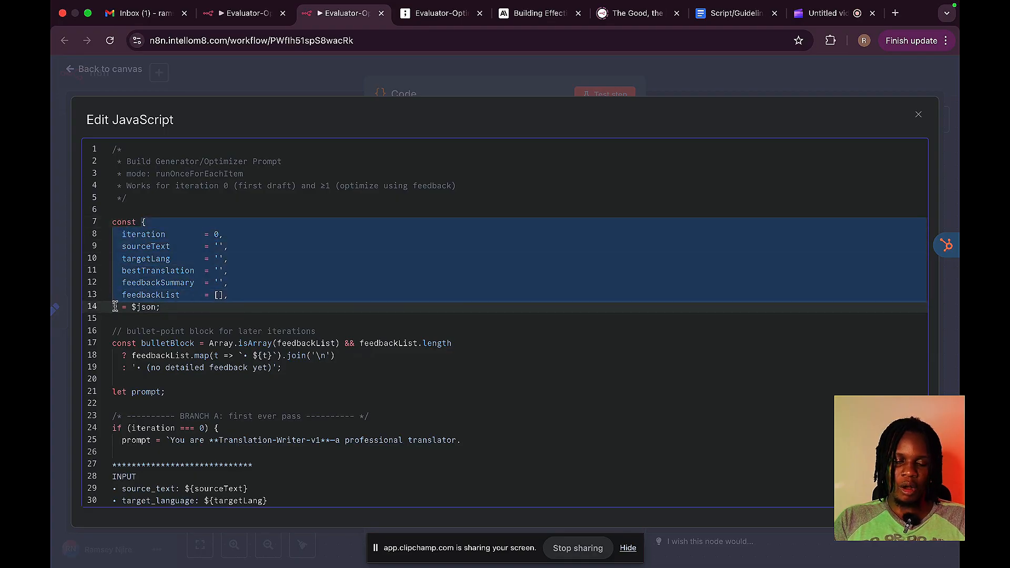
left_click(147, 234)
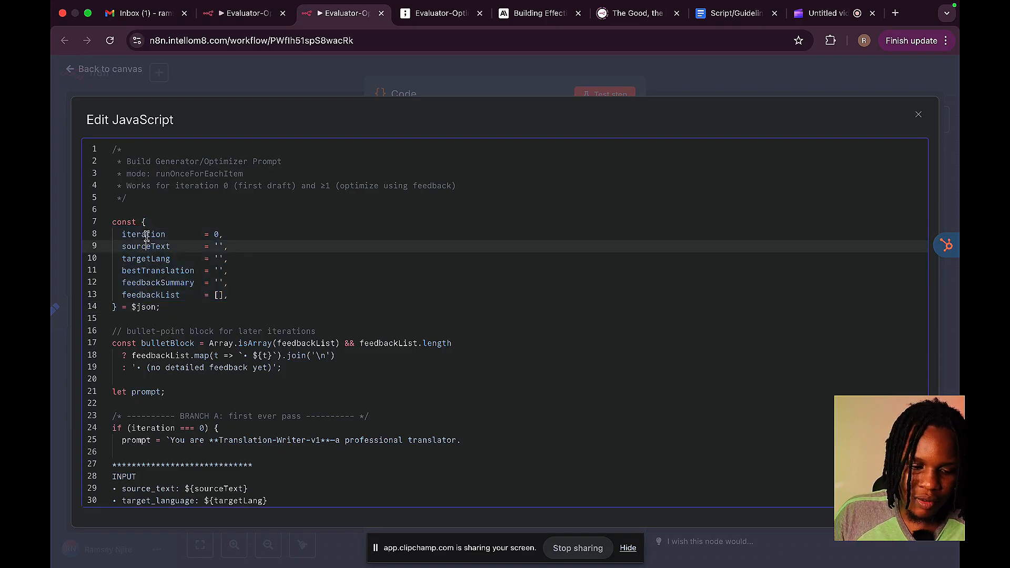
left_click(151, 249)
left_click(151, 257)
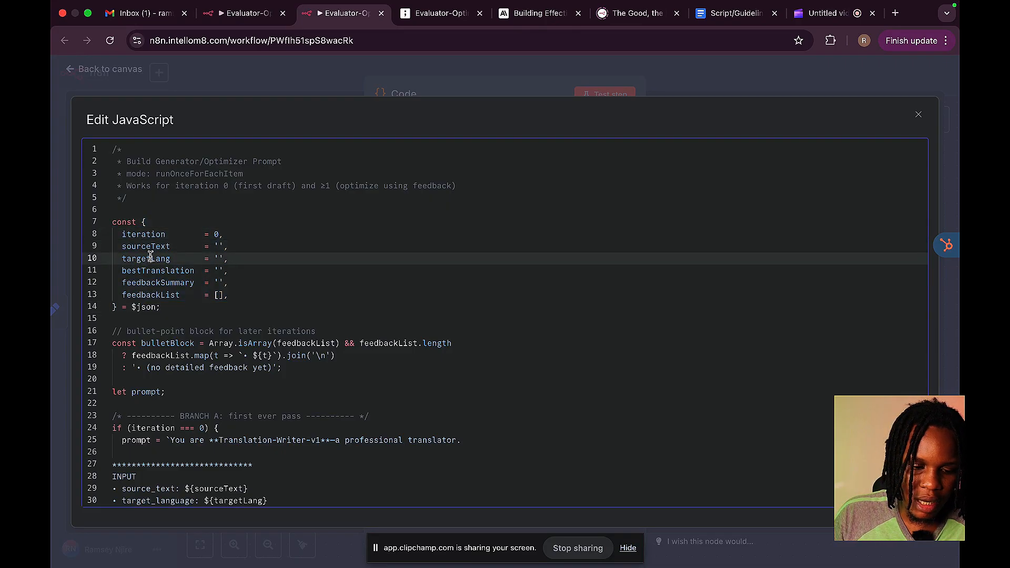
left_click(154, 271)
left_click(163, 285)
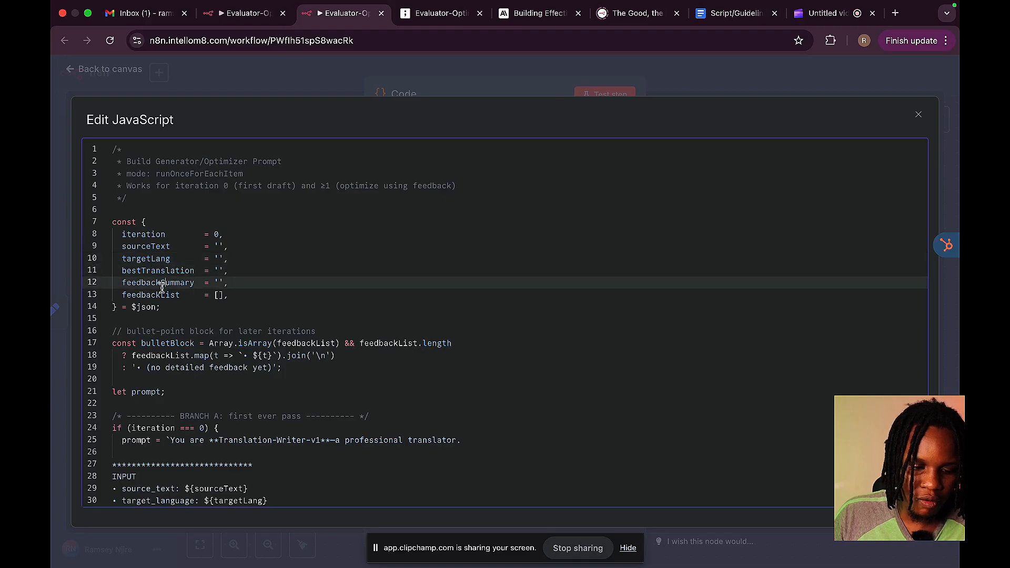
left_click(161, 294)
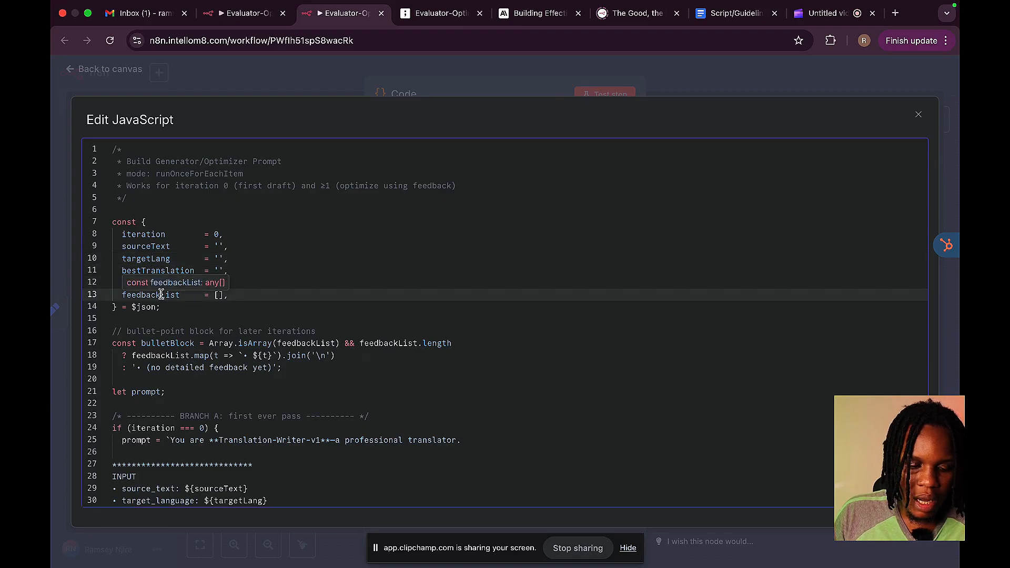
left_click(141, 254)
left_click(131, 308)
left_click_drag(132, 308, 155, 308)
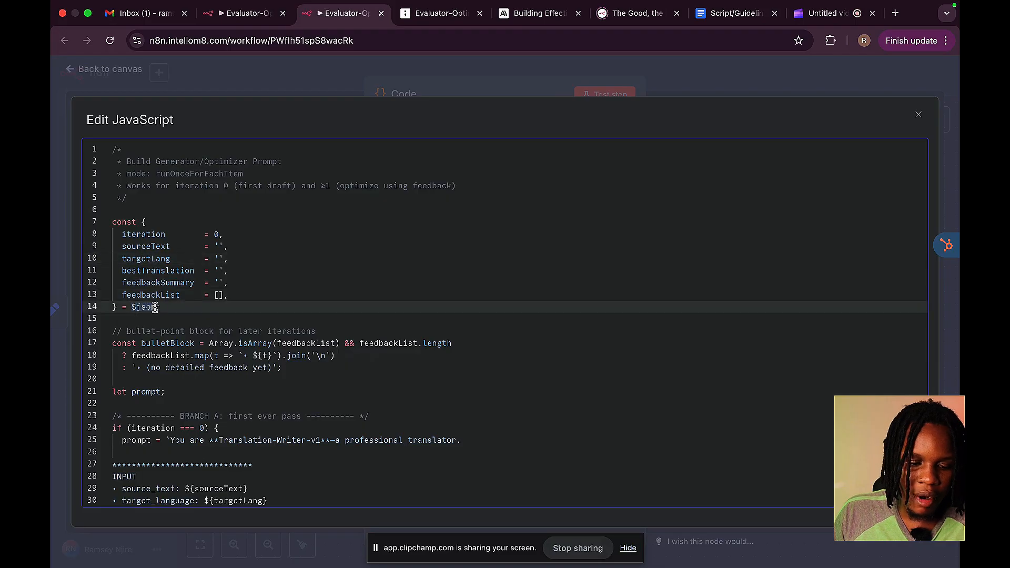
left_click(247, 91)
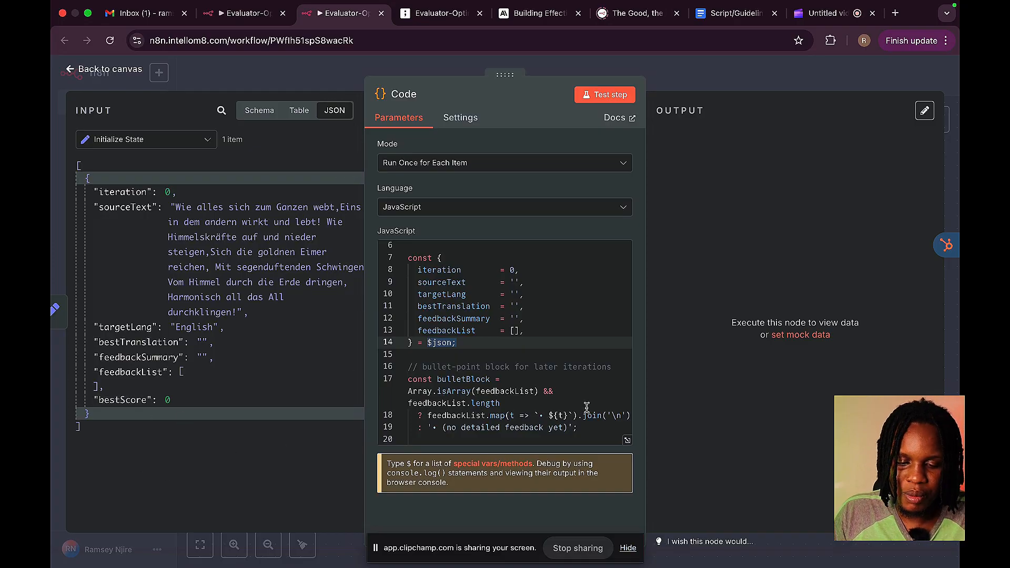
- Examine how the bulletBlock constant maps and joins the feedbackList entries in the enlarged JavaScript editor
left_click(626, 440)
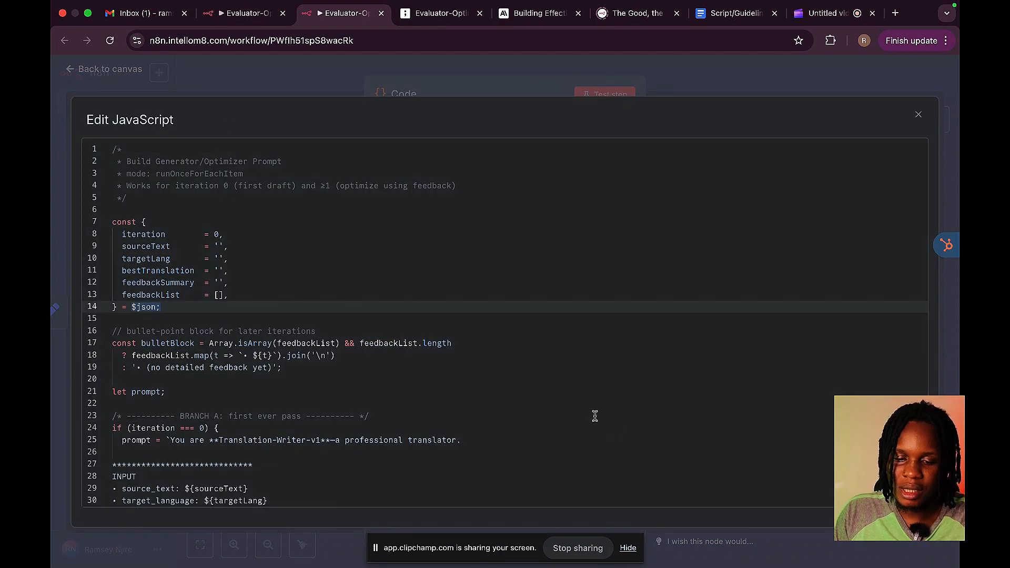
scroll(198, 419, "down", 2)
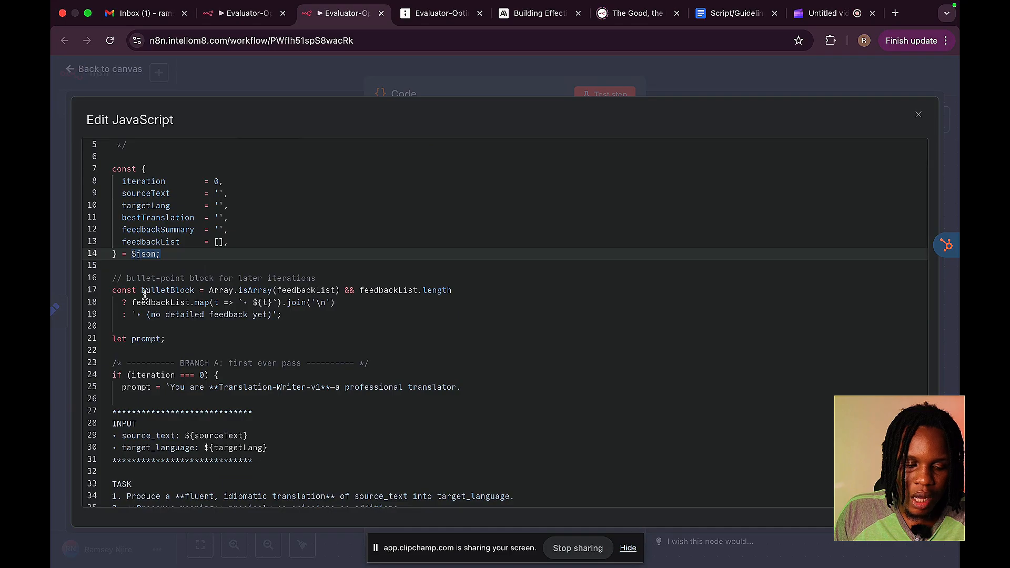
left_click_drag(117, 293, 285, 314)
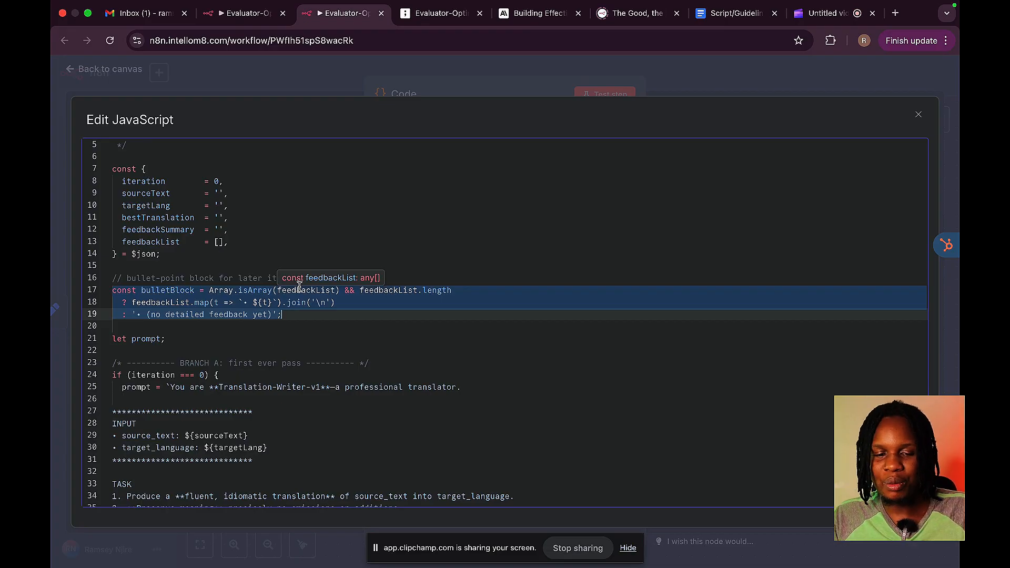
left_click(219, 297)
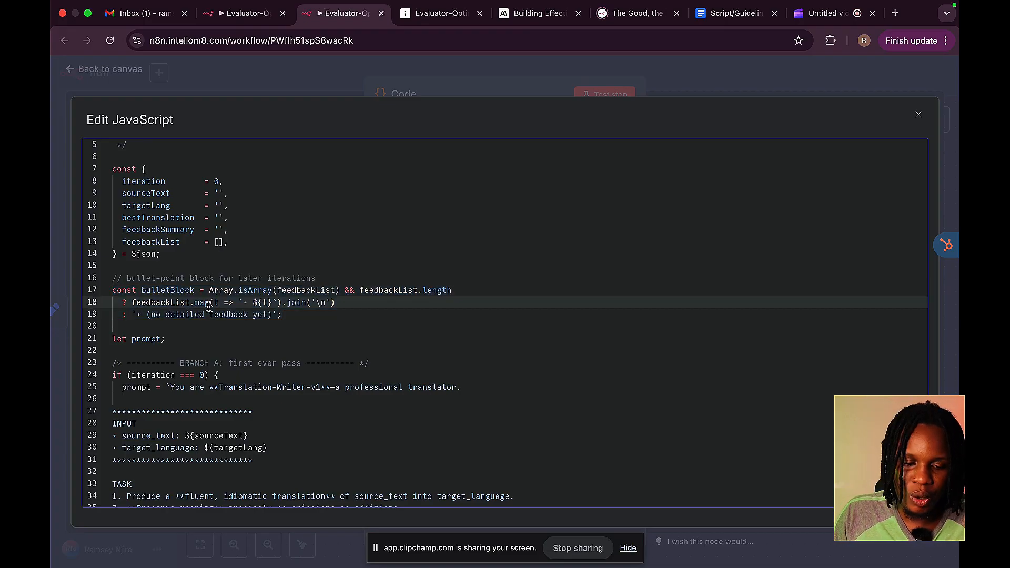
left_click_drag(243, 305, 271, 303)
left_click(247, 303)
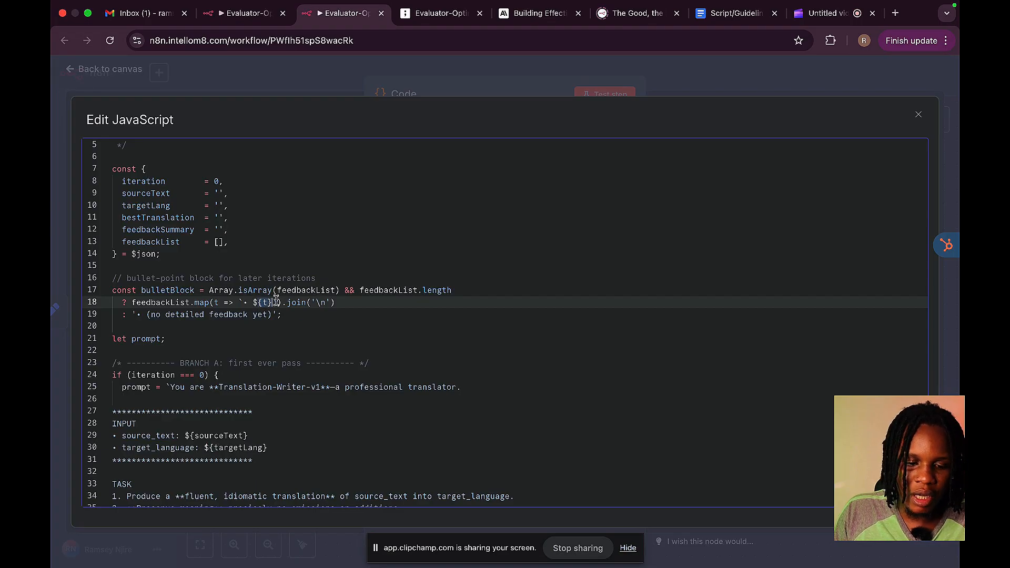
left_click_drag(282, 303, 330, 305)
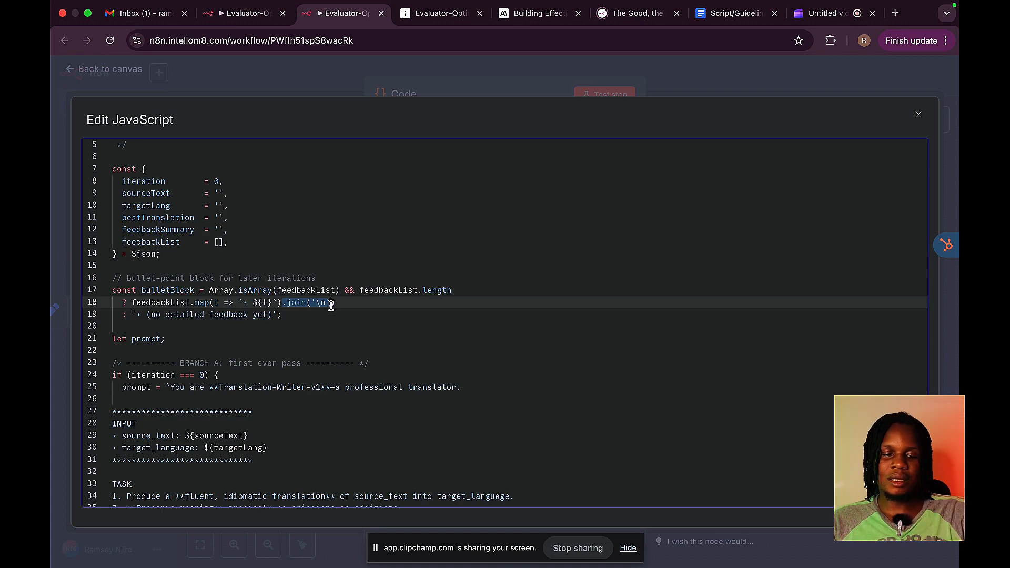
- Review the Branch A prompt for iteration 0, including its condition, source text and target language inputs, and task rules
scroll(311, 337, "down", 5)
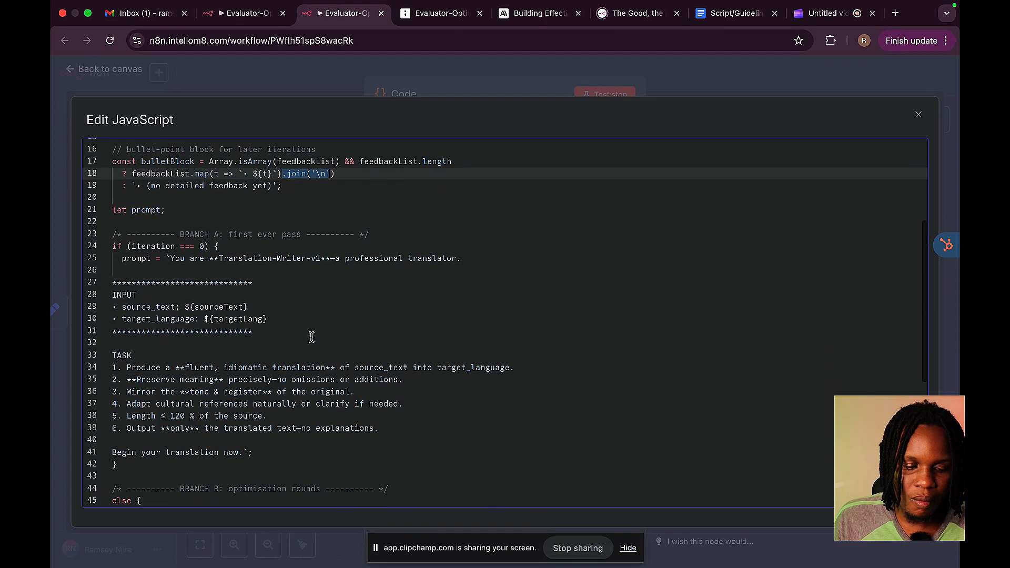
scroll(310, 334, "up", 5)
scroll(309, 331, "down", 5)
left_click_drag(131, 243, 199, 243)
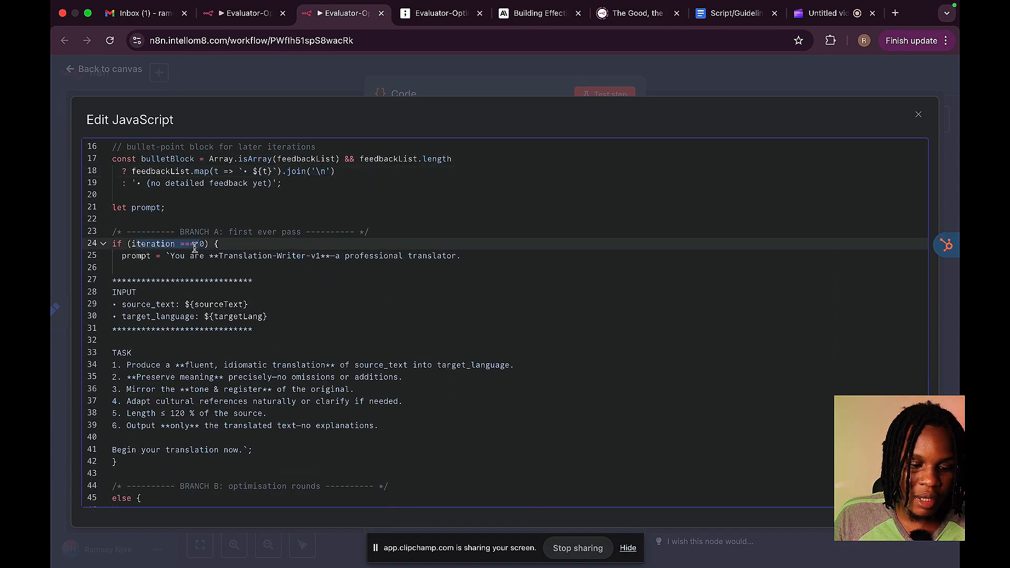
scroll(196, 245, "down", 2)
left_click_drag(167, 203, 252, 276)
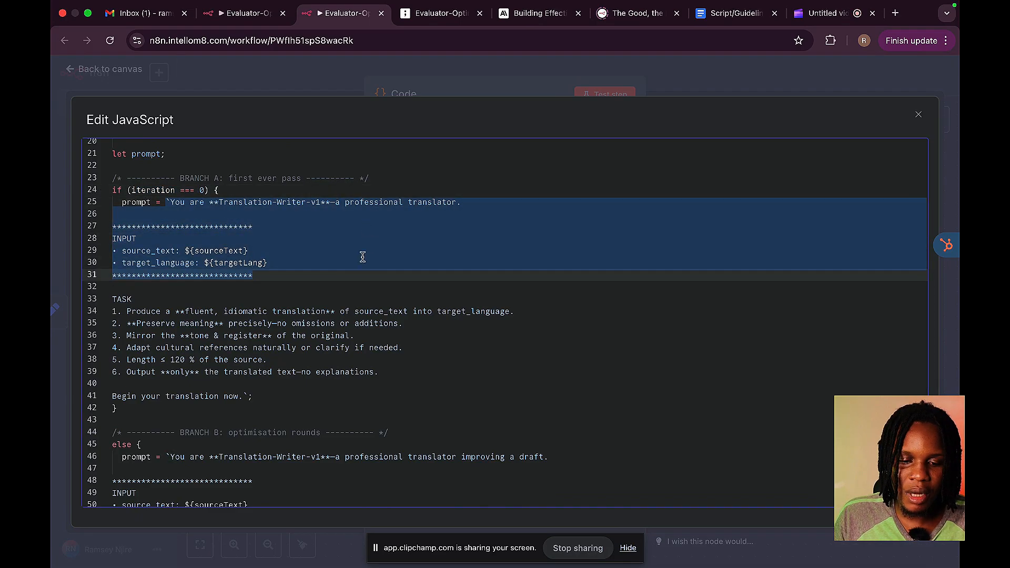
left_click_drag(113, 311, 287, 391)
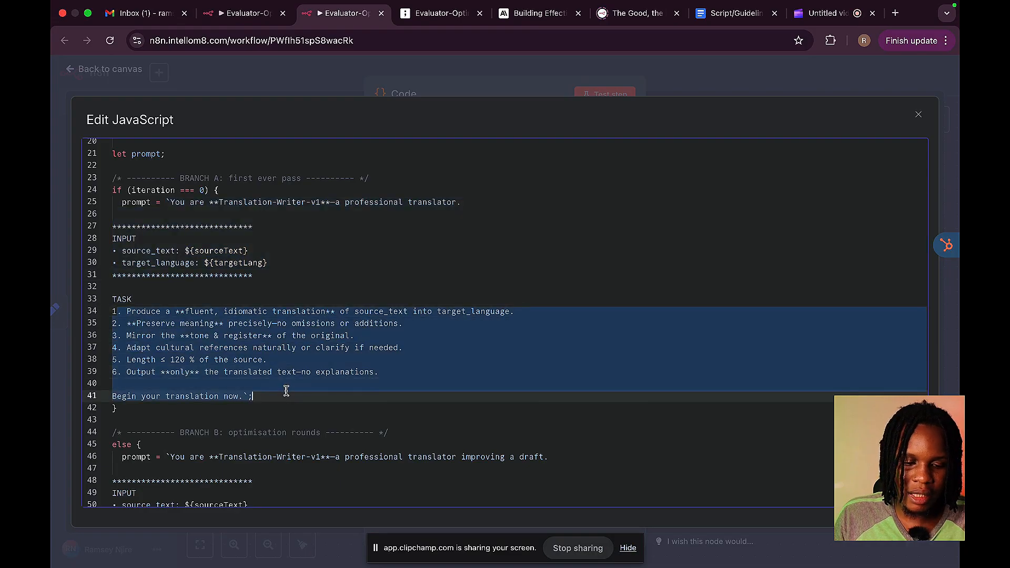
left_click_drag(194, 250, 282, 262)
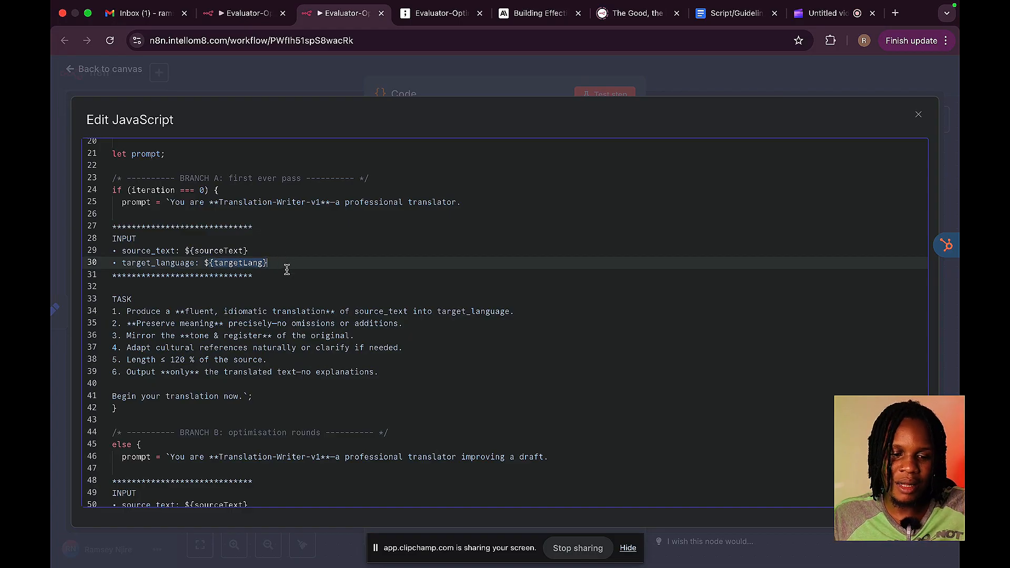
- Trace the Branch A sourceText and targetLang placeholders back to their declarations read from $json
scroll(287, 270, "up", 5)
left_click(146, 258)
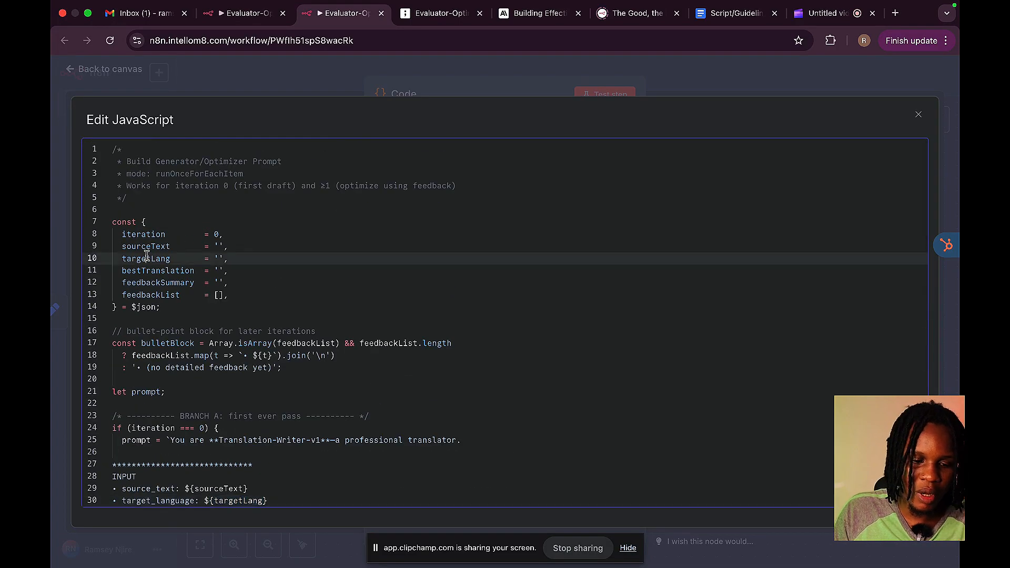
left_click_drag(140, 250, 156, 256)
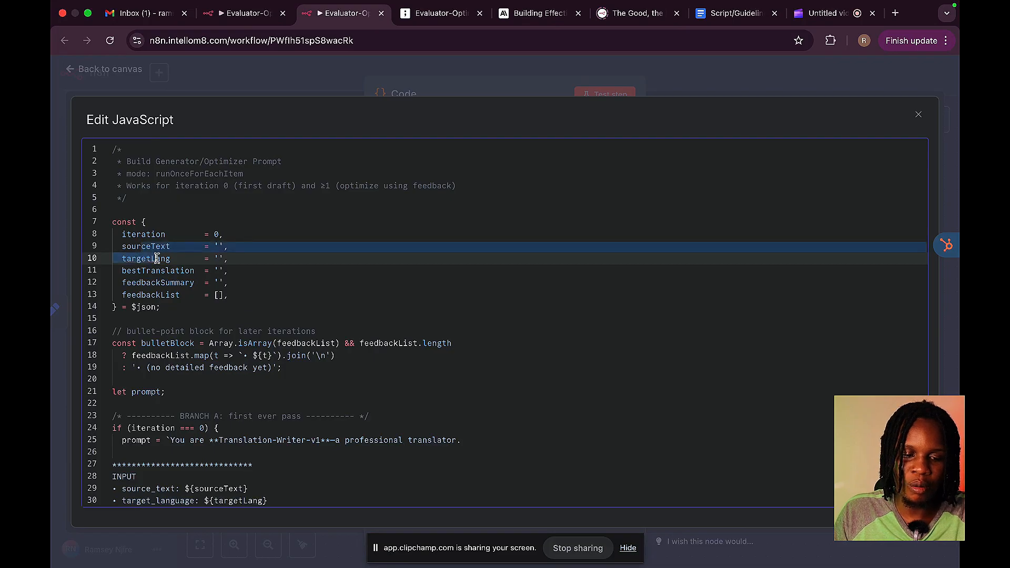
left_click(150, 309)
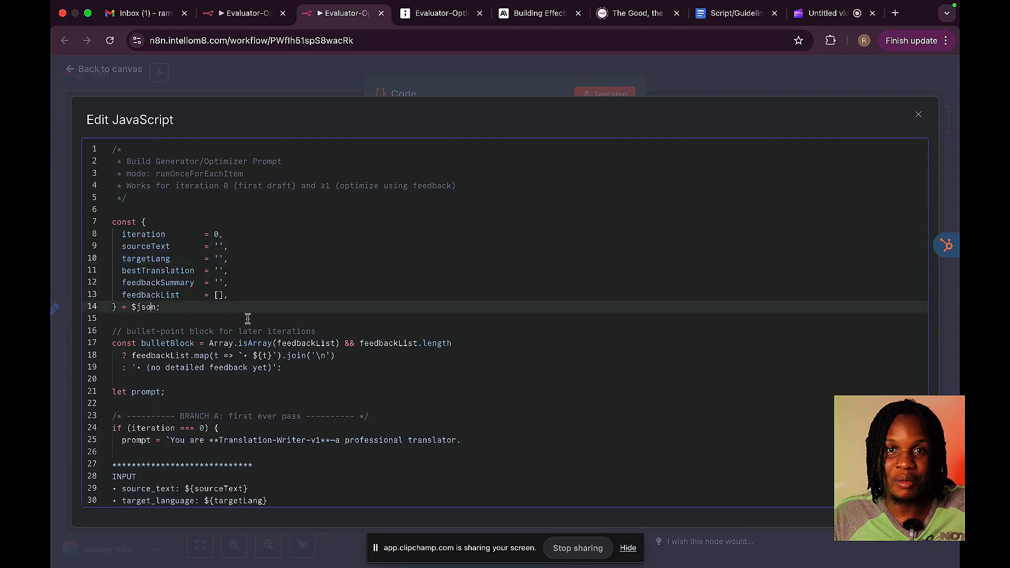
- Review the Branch B optimisation prompt, including its translator role, source text, target language, previous translation and evaluator feedback inputs
scroll(247, 319, "down", 10)
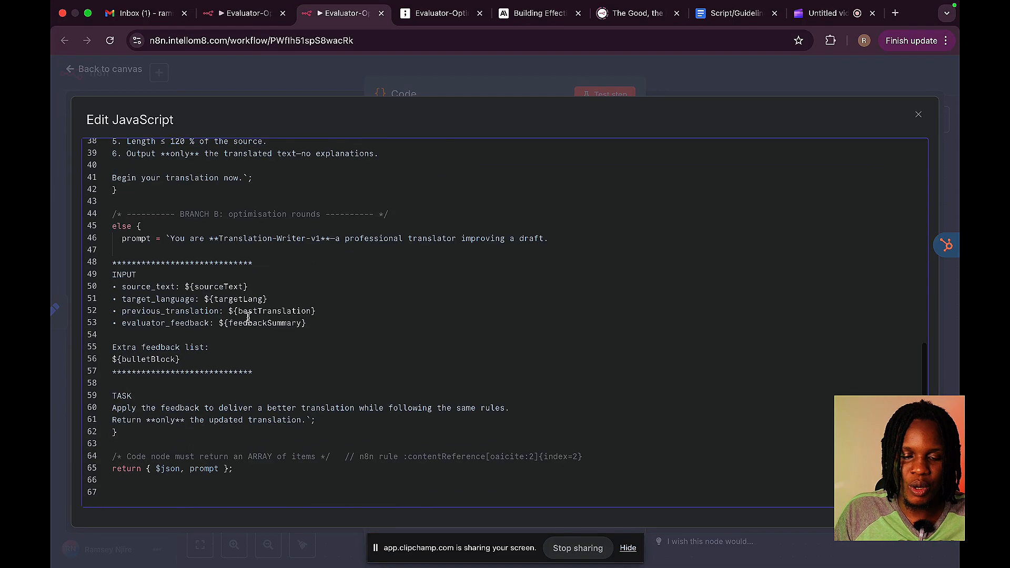
left_click(135, 237)
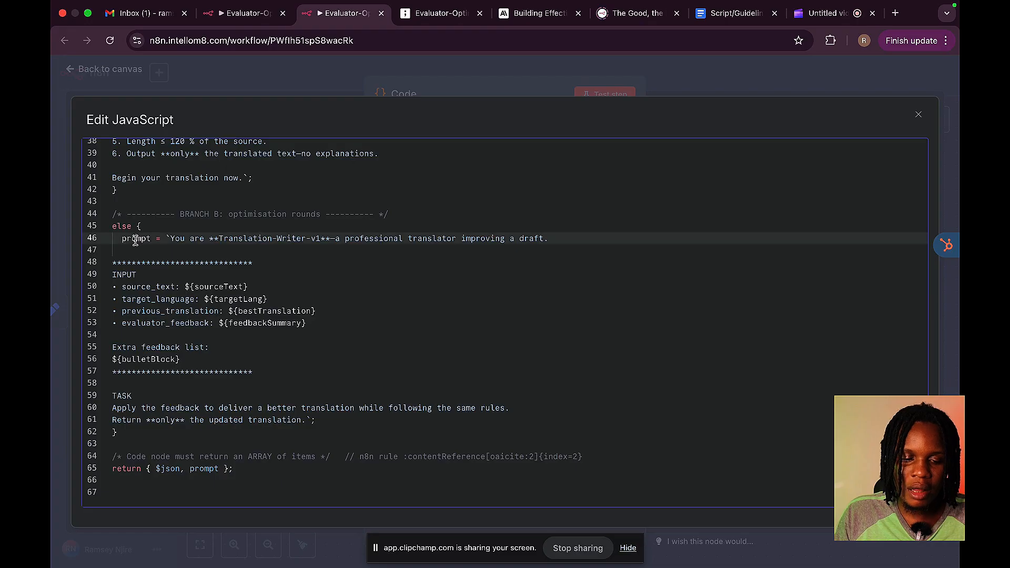
left_click_drag(185, 237, 543, 237)
left_click(122, 288)
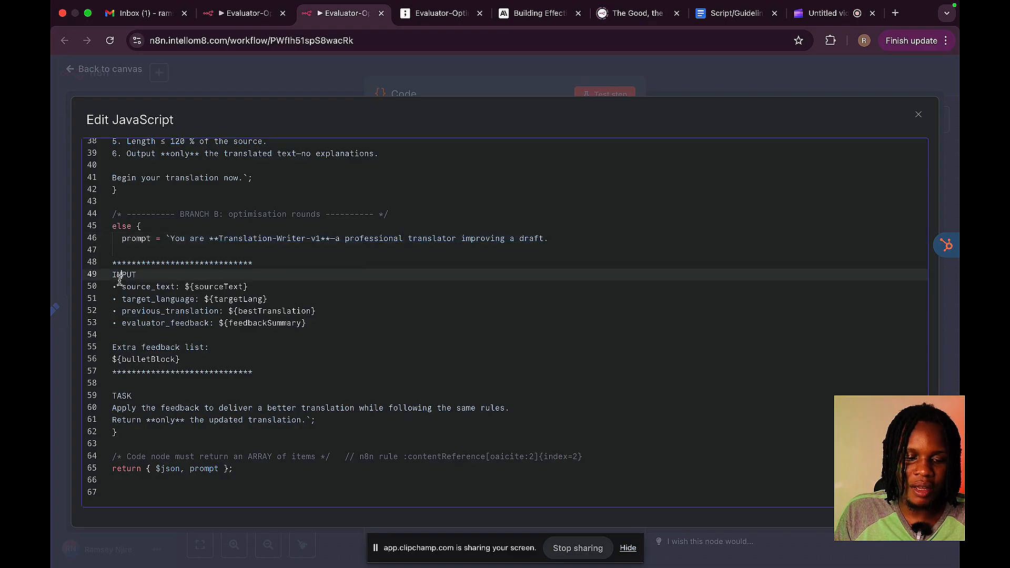
left_click(162, 303)
left_click_drag(229, 310, 316, 306)
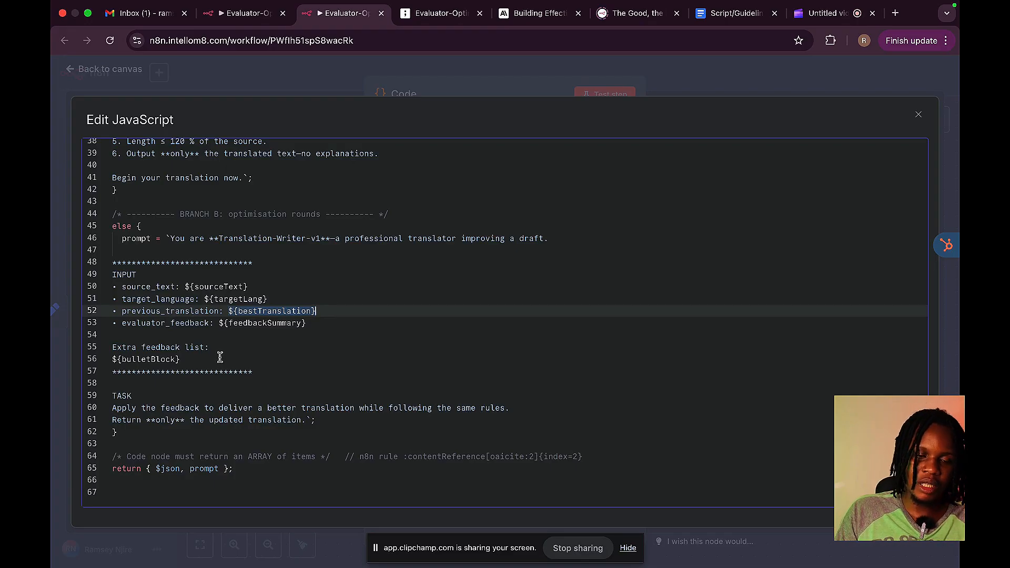
left_click_drag(219, 323, 308, 323)
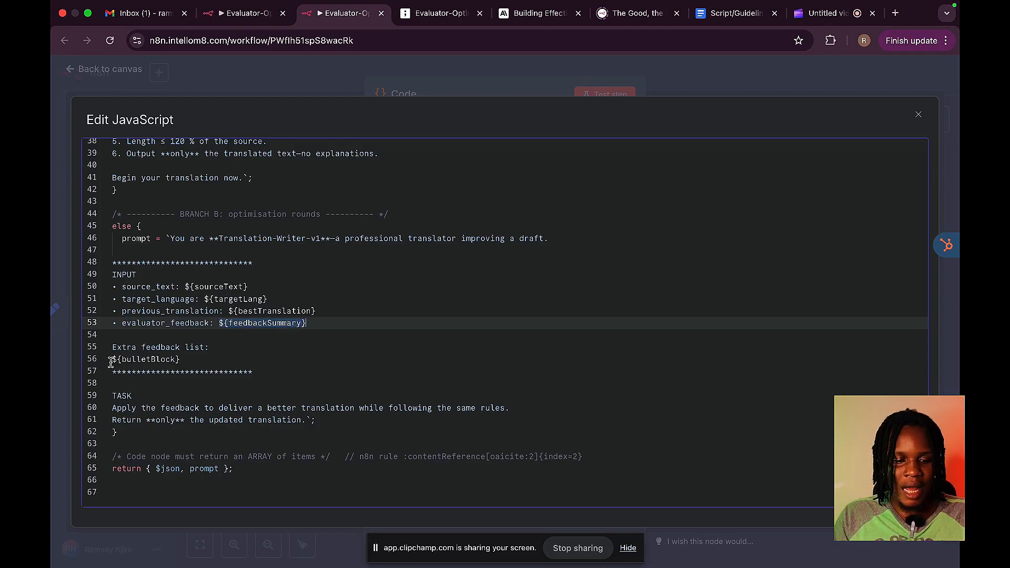
- Trace the bulletBlock placeholder in Branch B's extra feedback list back to its constant definition
left_click_drag(111, 363, 180, 359)
scroll(192, 355, "up", 3)
scroll(192, 346, "up", 10)
left_click_drag(112, 260, 298, 274)
scroll(309, 314, "down", 13)
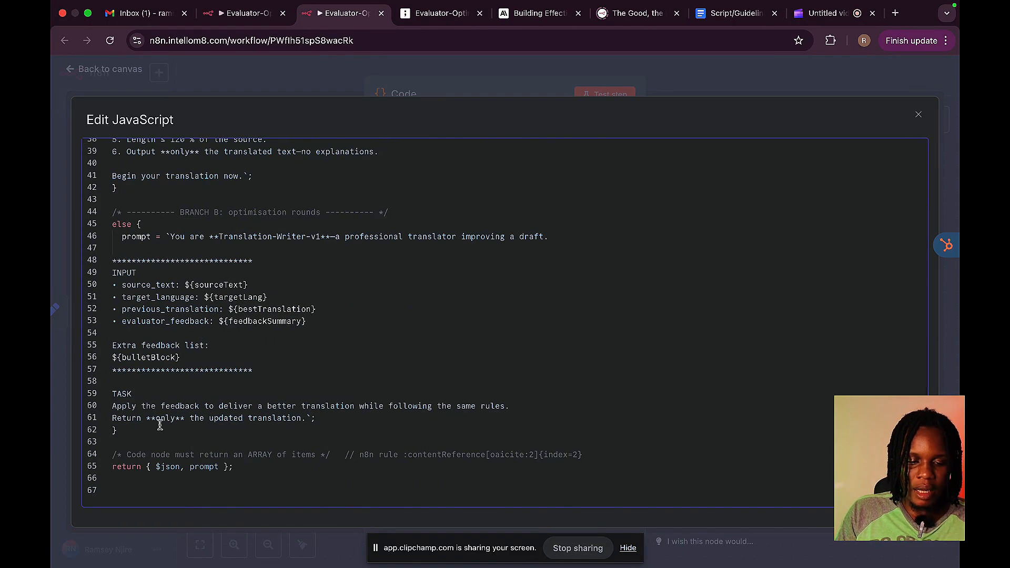
- Examine the Branch B task instructions and the closing return statement that passes on $json and prompt
left_click_drag(111, 412, 284, 418)
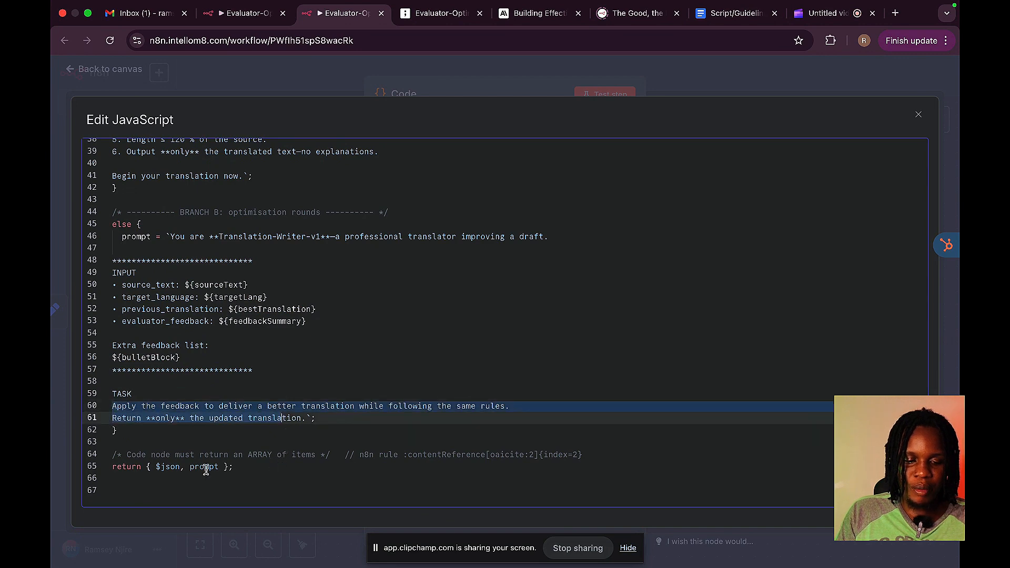
left_click_drag(165, 466, 225, 471)
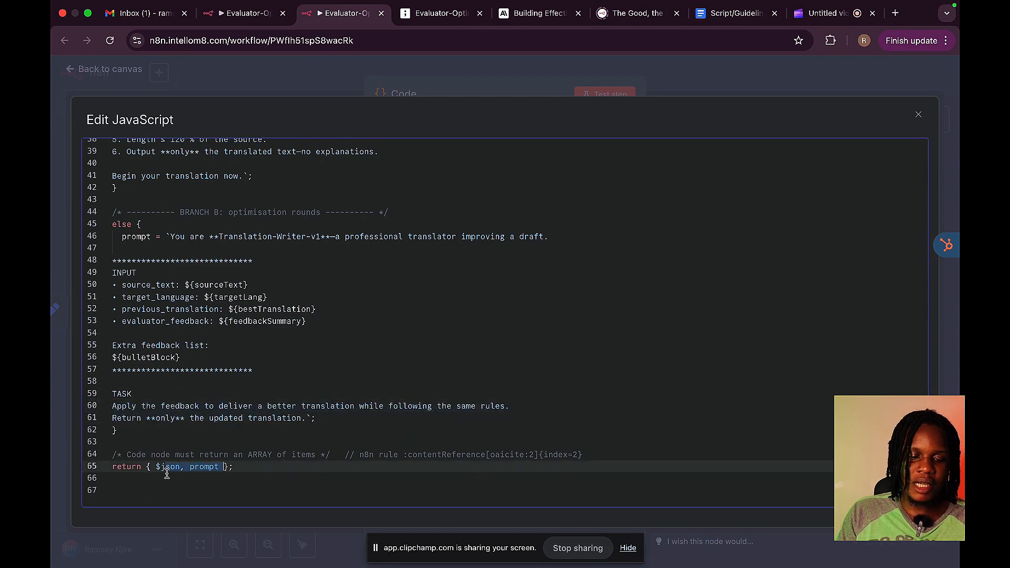
scroll(216, 353, "up", 10)
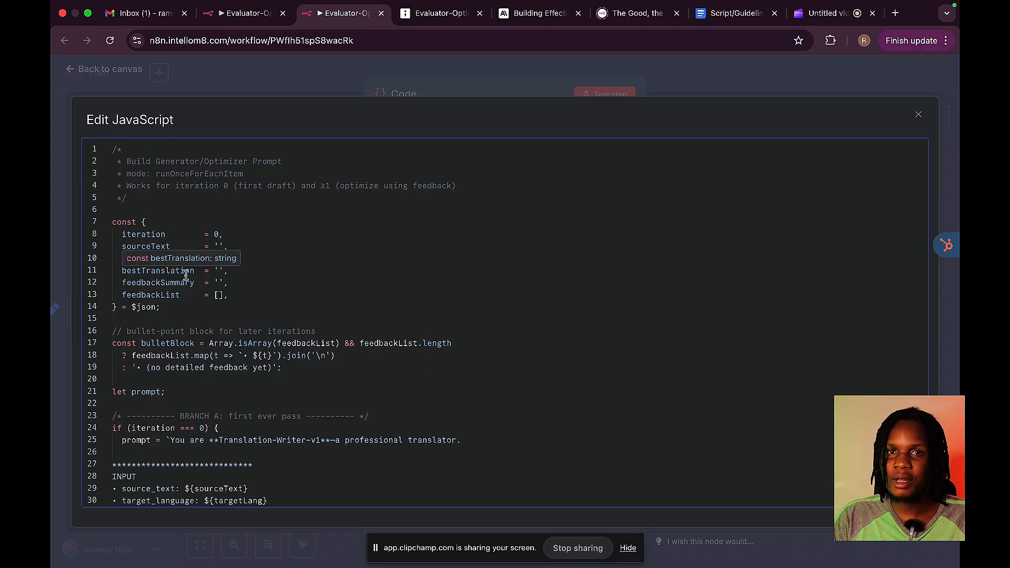
scroll(181, 269, "down", 10)
left_click(223, 467)
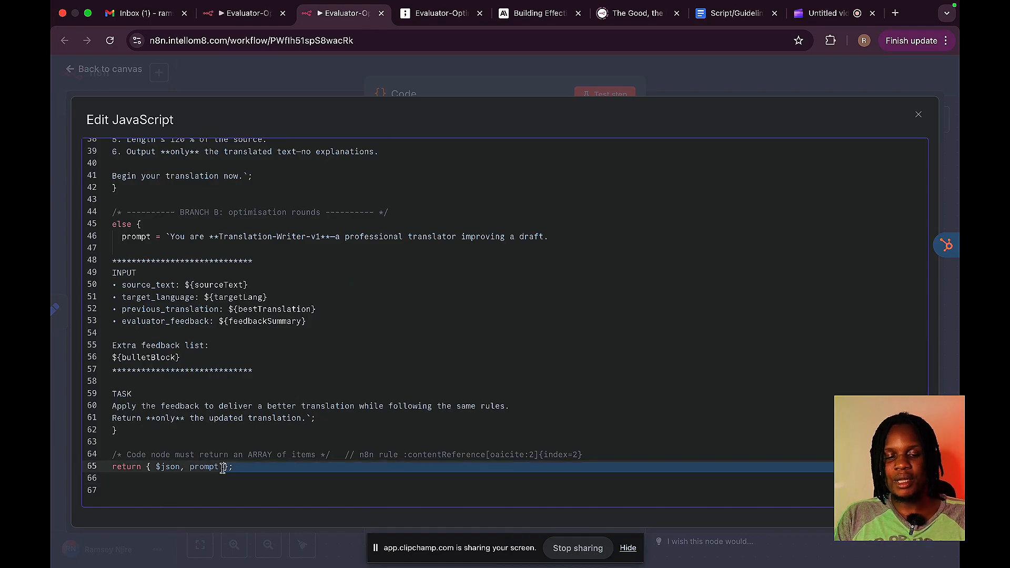
scroll(217, 319, "up", 10)
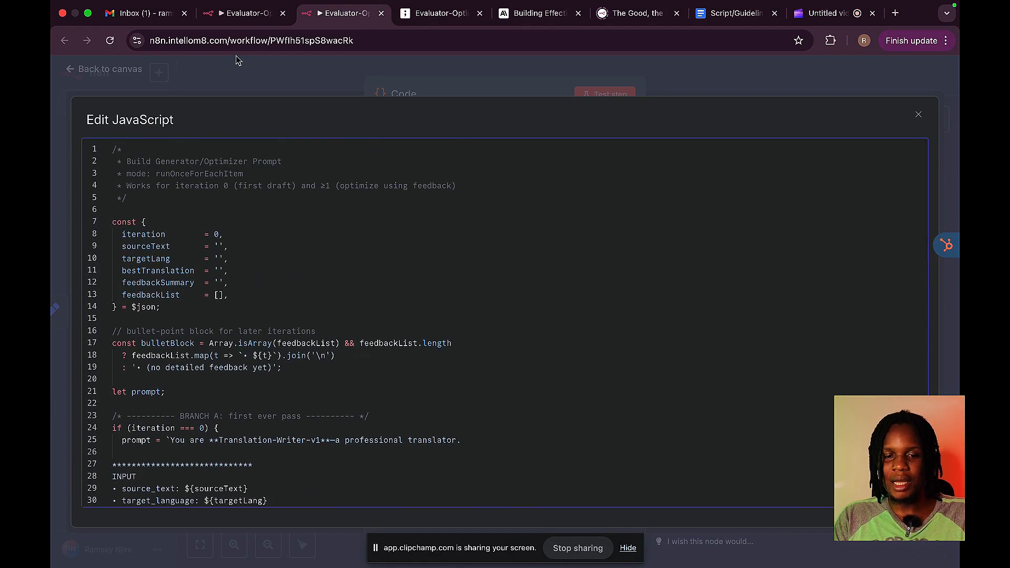
- Close the enlarged code editor and the Code node, and save the Evaluator-Optimizer workflow
left_click(257, 68)
left_click(258, 69)
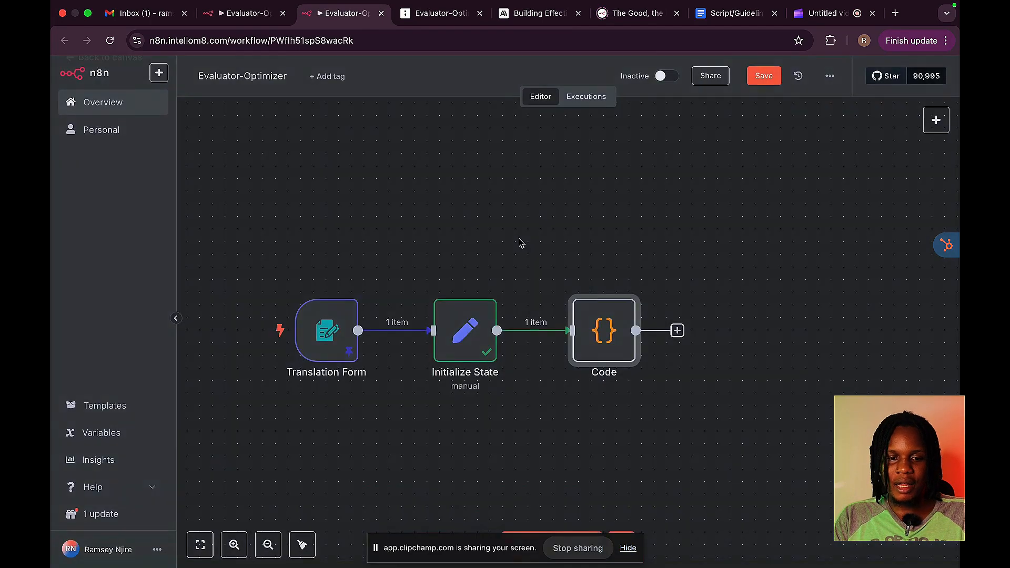
scroll(621, 337, "right", 3)
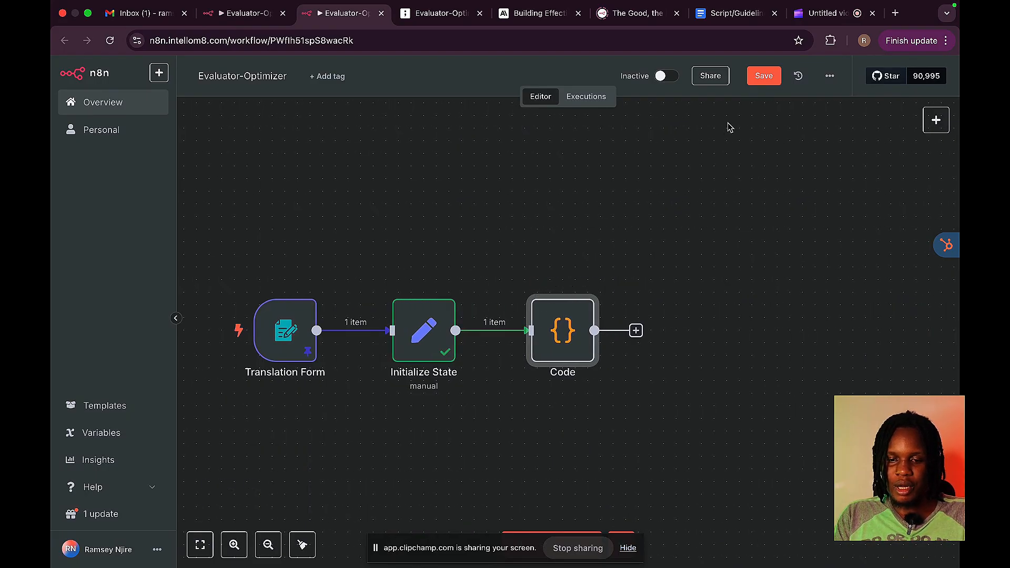
left_click(752, 80)
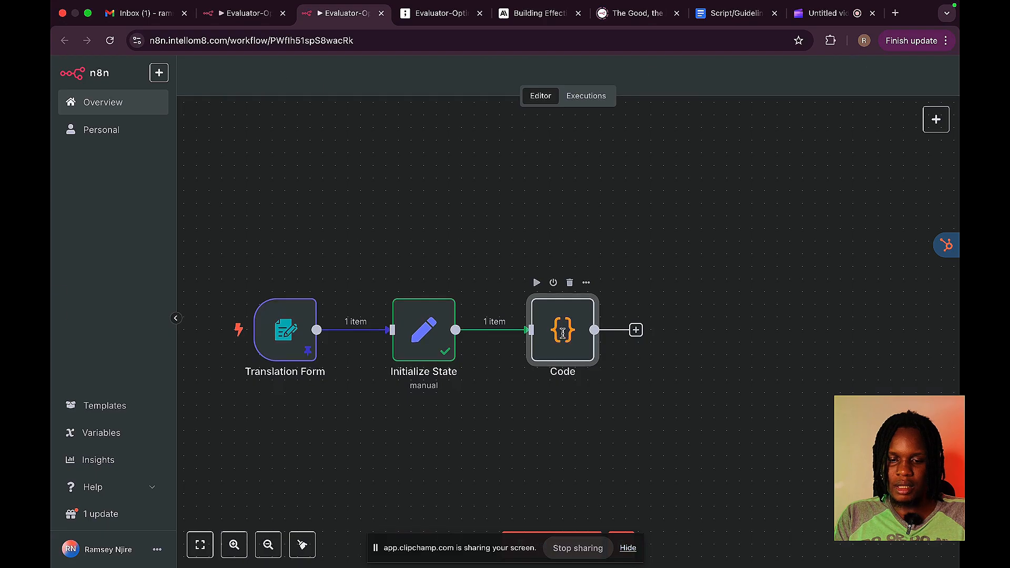
- Run the Code node as a test step on the Initialize State input, and return to the canvas
double_click(563, 338)
left_click(610, 94)
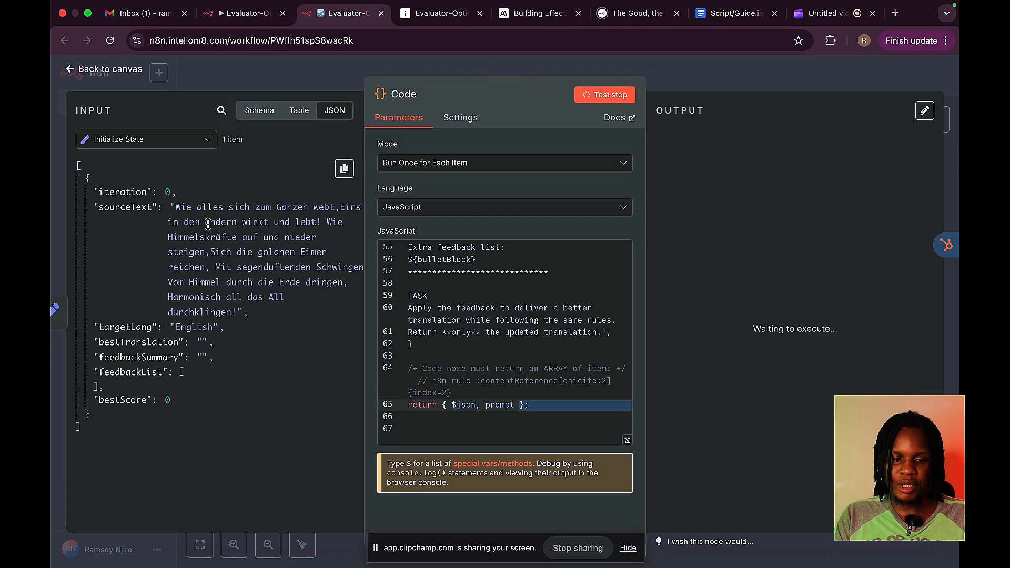
double_click(165, 192)
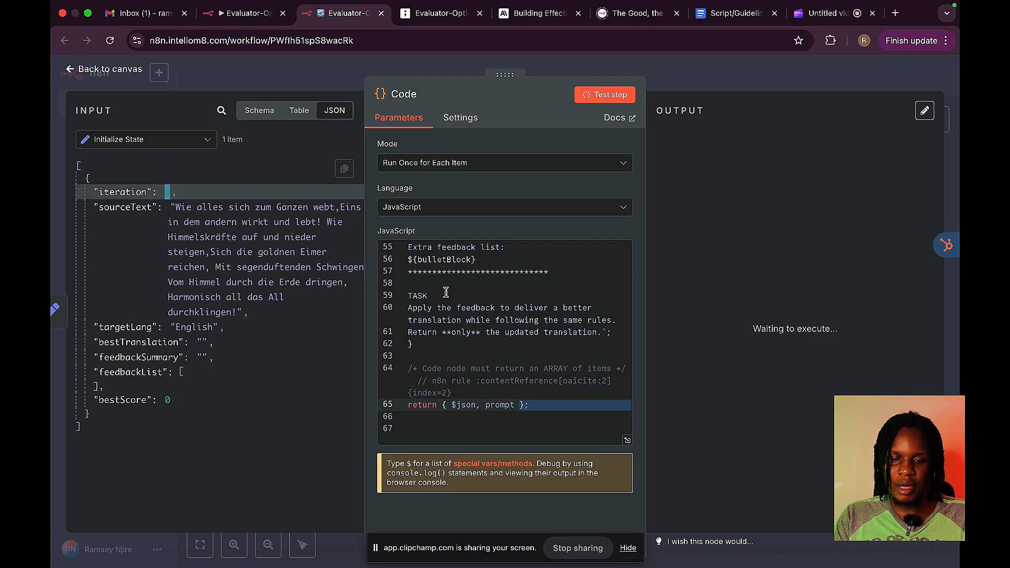
left_click(794, 73)
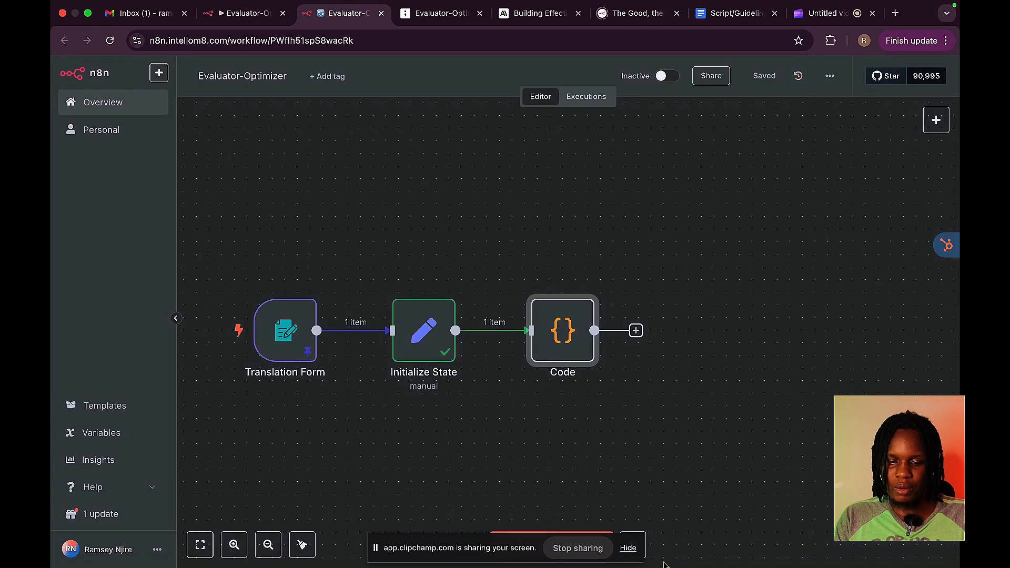
left_click(624, 558)
left_click(626, 550)
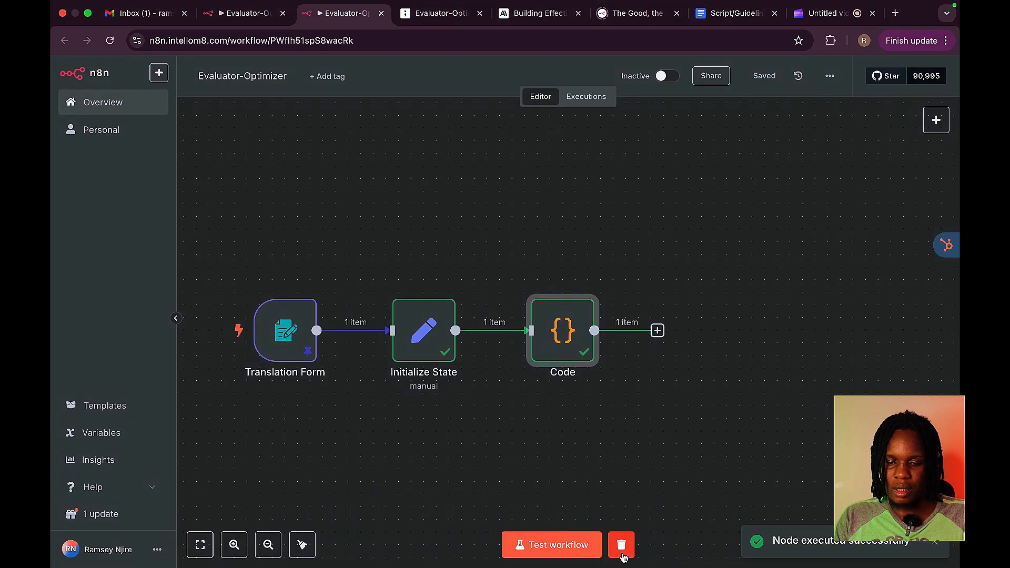
- Open the Code node's test output and check the state variables listed under $json
double_click(572, 345)
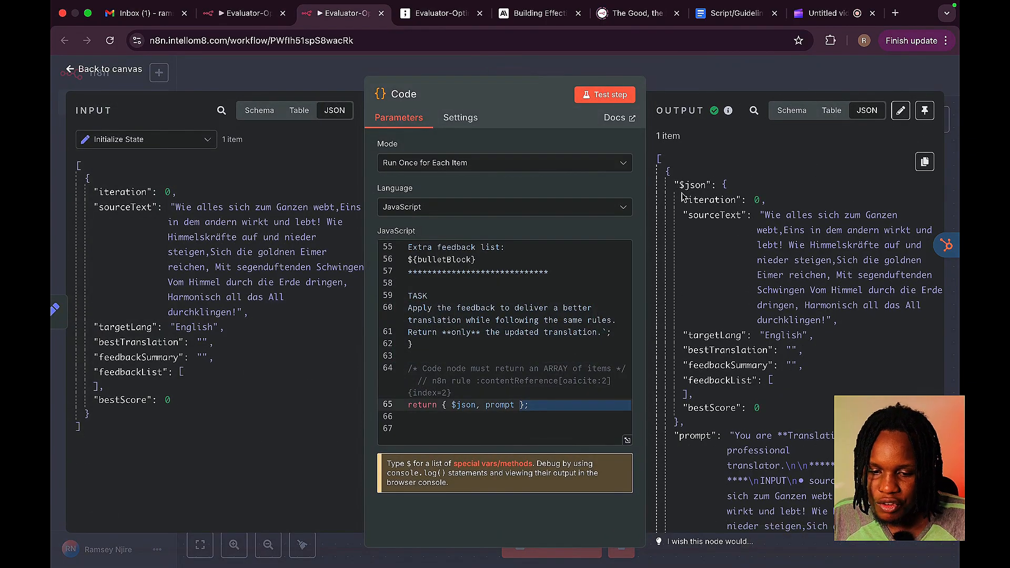
left_click_drag(684, 199, 766, 392)
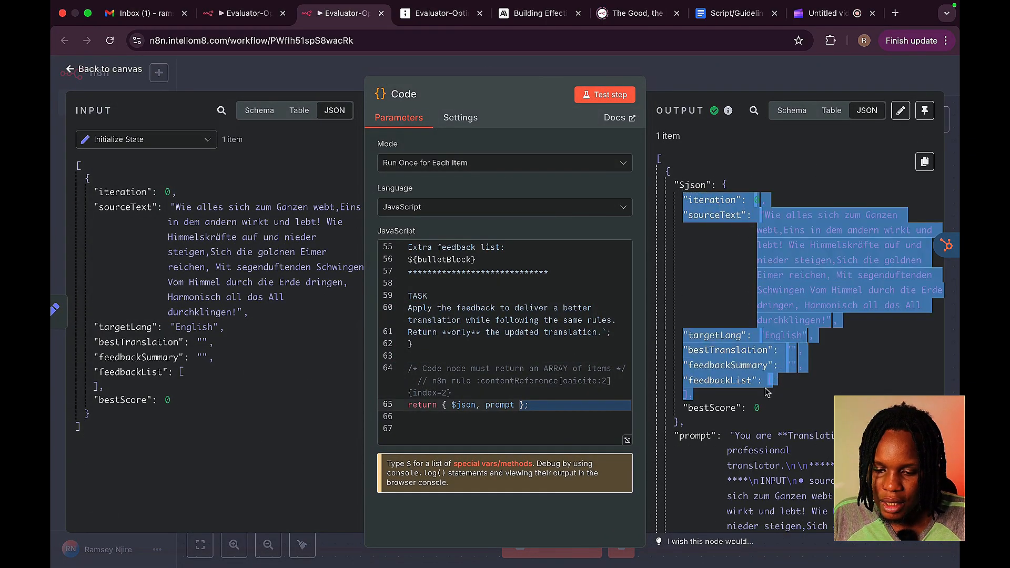
left_click(781, 255)
scroll(788, 324, "down", 5)
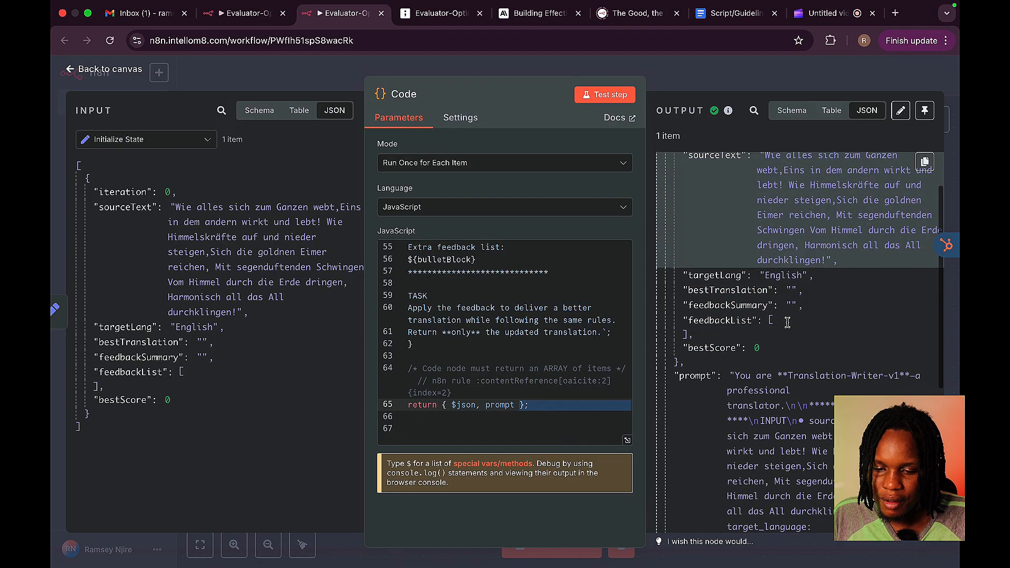
- Read the generated prompt in the Code node's output, checking the inserted source text, target language and task rules, and close the node
scroll(791, 341, "down", 2)
left_click_drag(735, 212, 797, 318)
left_click(837, 267)
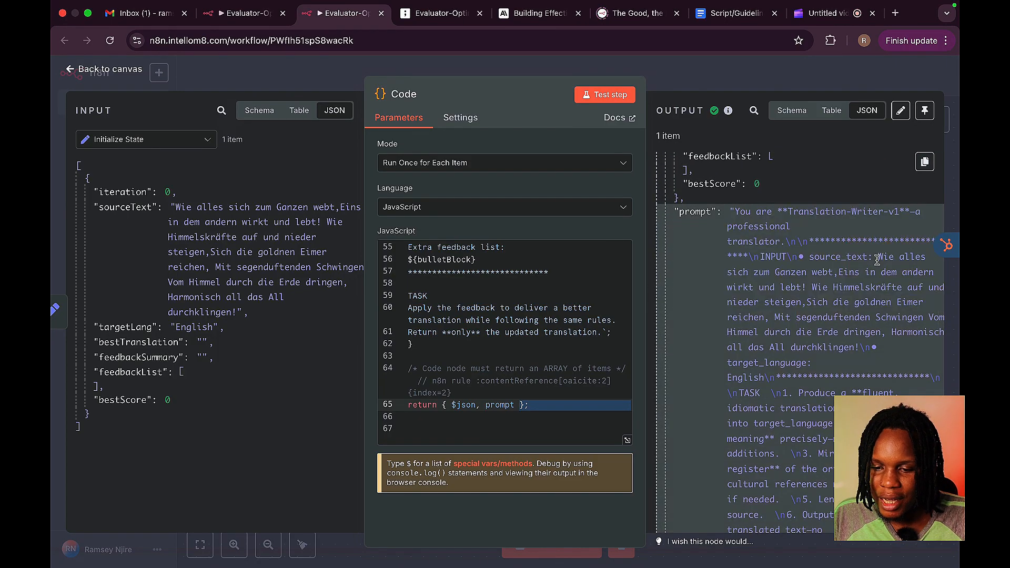
left_click_drag(877, 257, 886, 285)
scroll(884, 288, "down", 3)
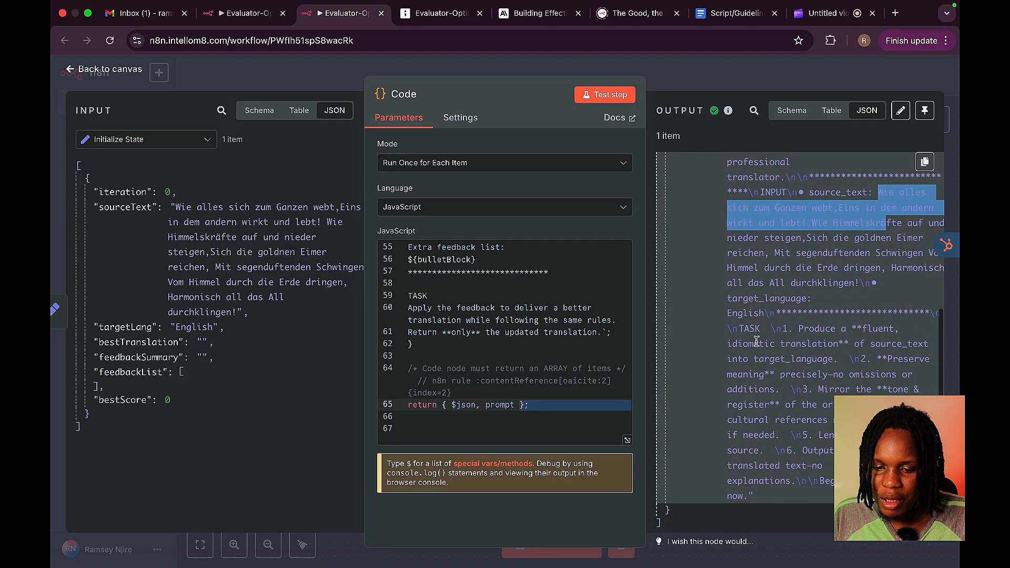
scroll(820, 365, "down", 2)
scroll(820, 365, "up", 5)
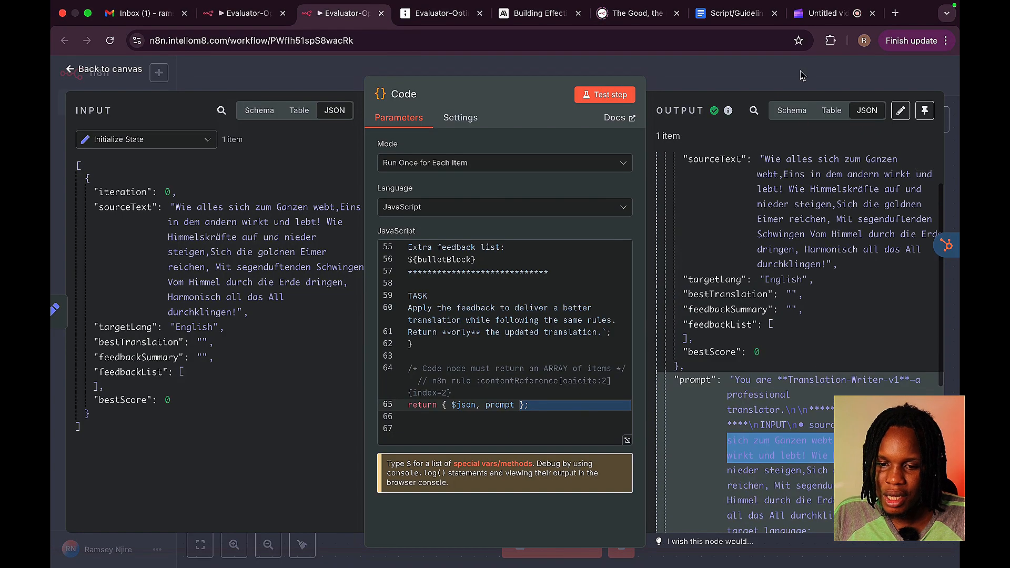
key("Escape")
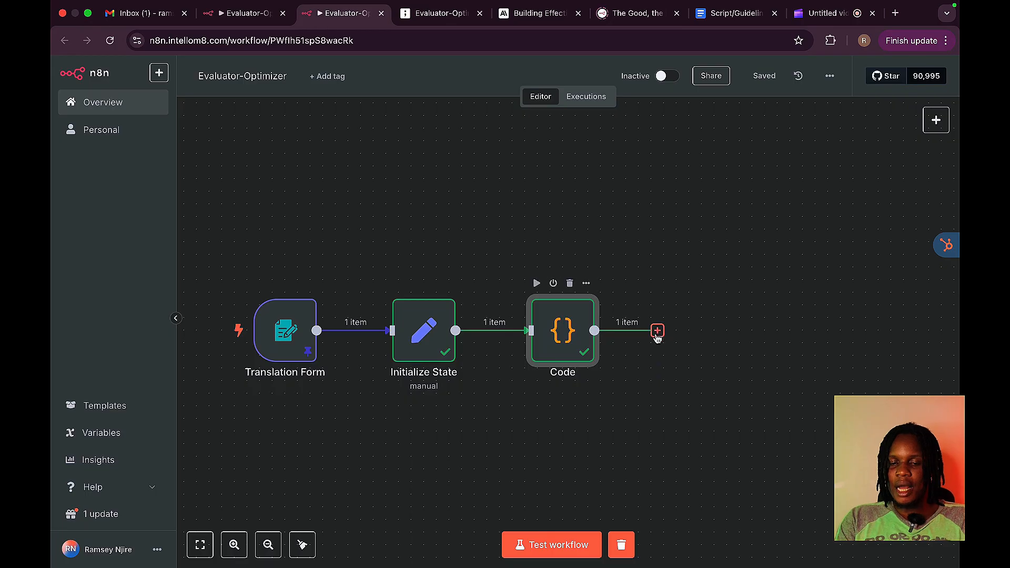
- Check the matching code node's name on the Evaluator-Optimizer Demo canvas, and return to the Evaluator-Optimizer workflow
key("ctrl+shift+Tab")
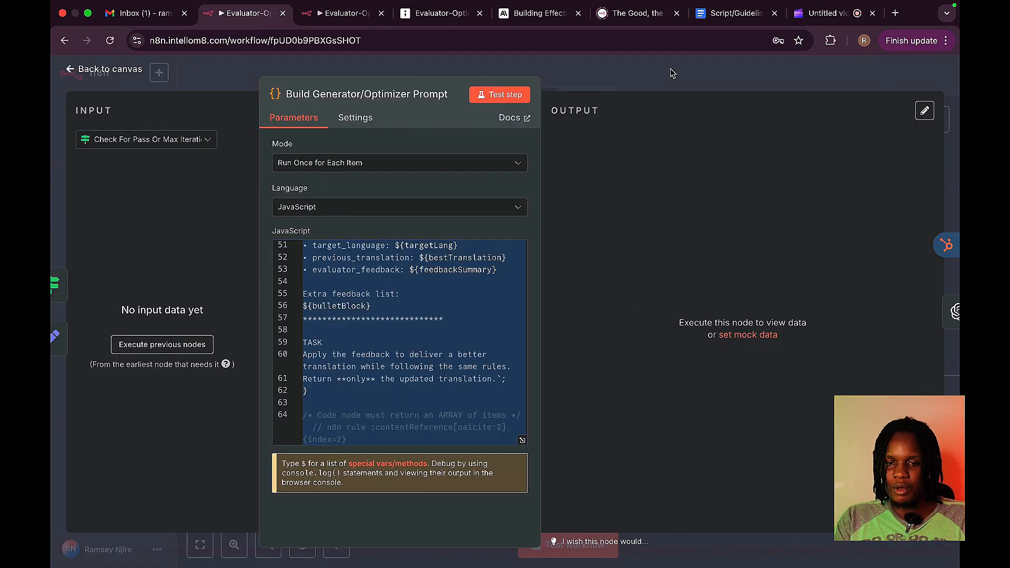
left_click(671, 84)
scroll(463, 367, "up", 5)
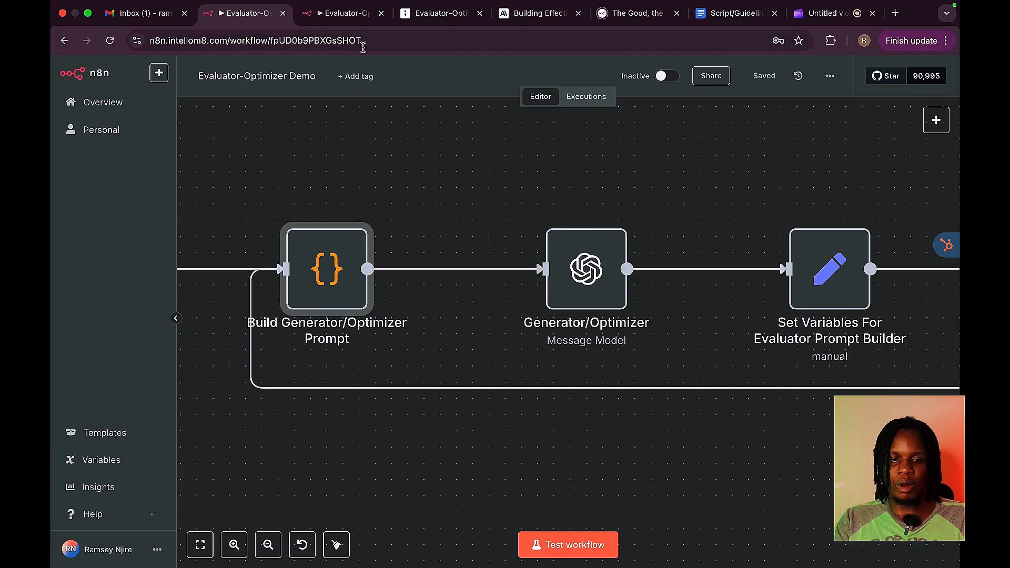
left_click(330, 15)
left_click(246, 16)
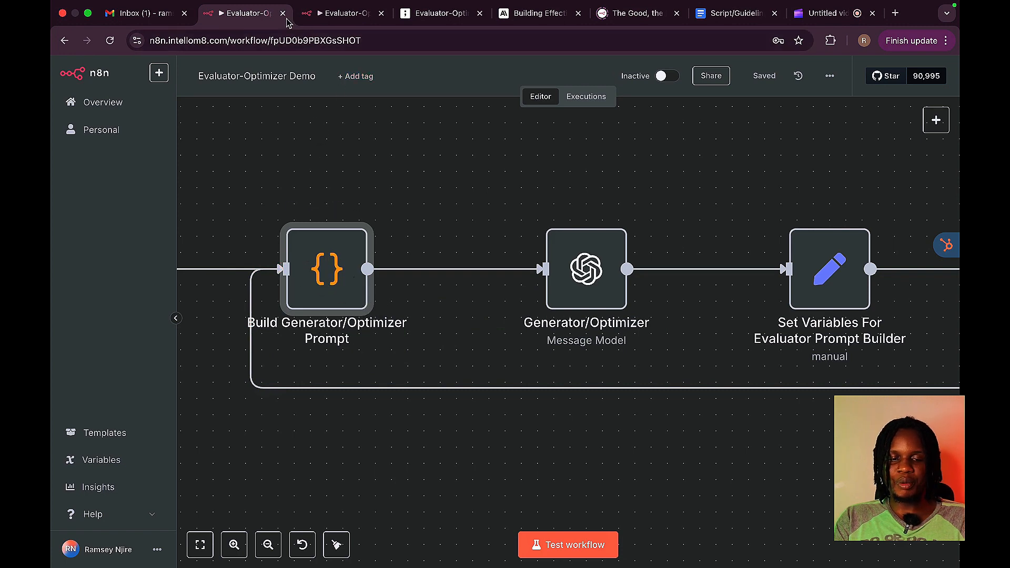
left_click(316, 15)
- Rename the Code node as Build Generator/Optimizer Prompt and save the workflow
right_click(567, 343)
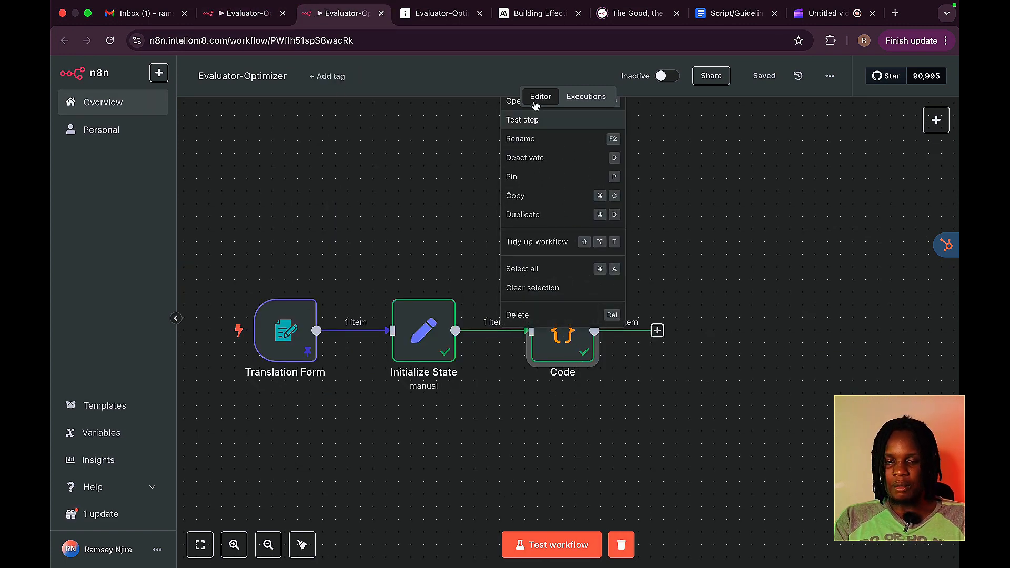
left_click(535, 140)
type("Build Generator/Optimizer Prompt")
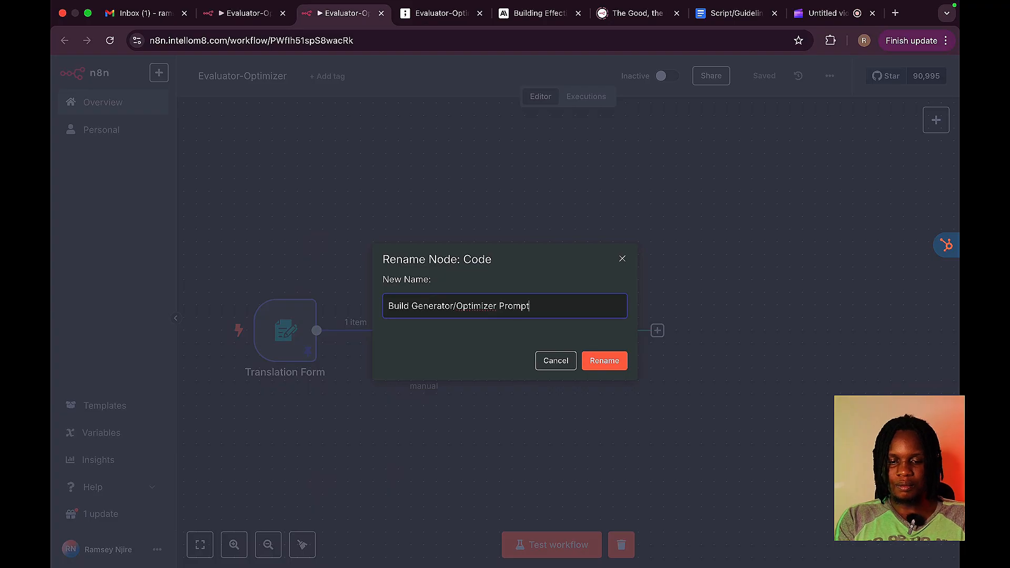
left_click(609, 362)
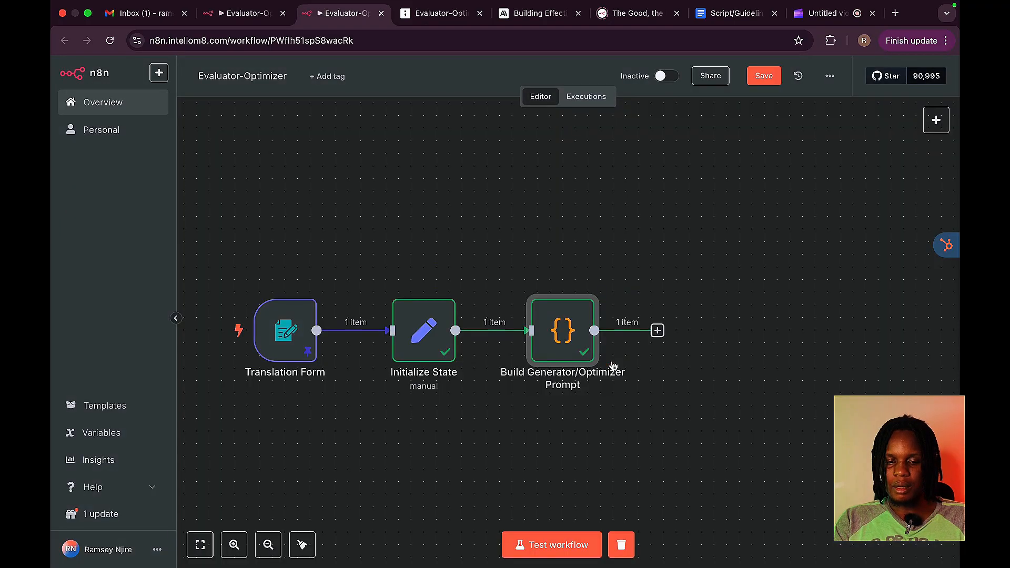
scroll(658, 277, "right", 2)
left_click(773, 76)
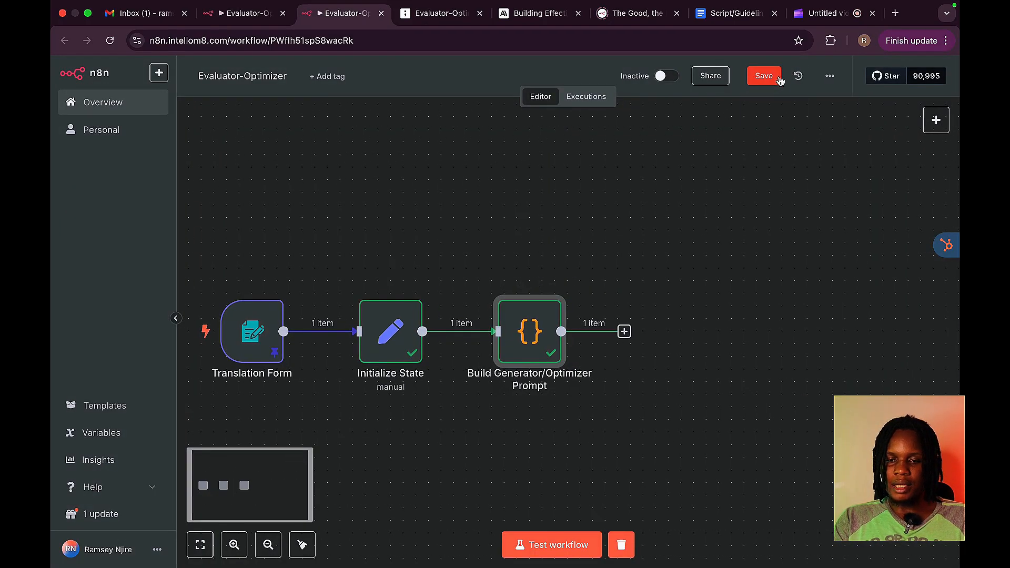
- Add an OpenAI Message a Model node after the Build Generator/Optimizer Prompt node
left_click(623, 332)
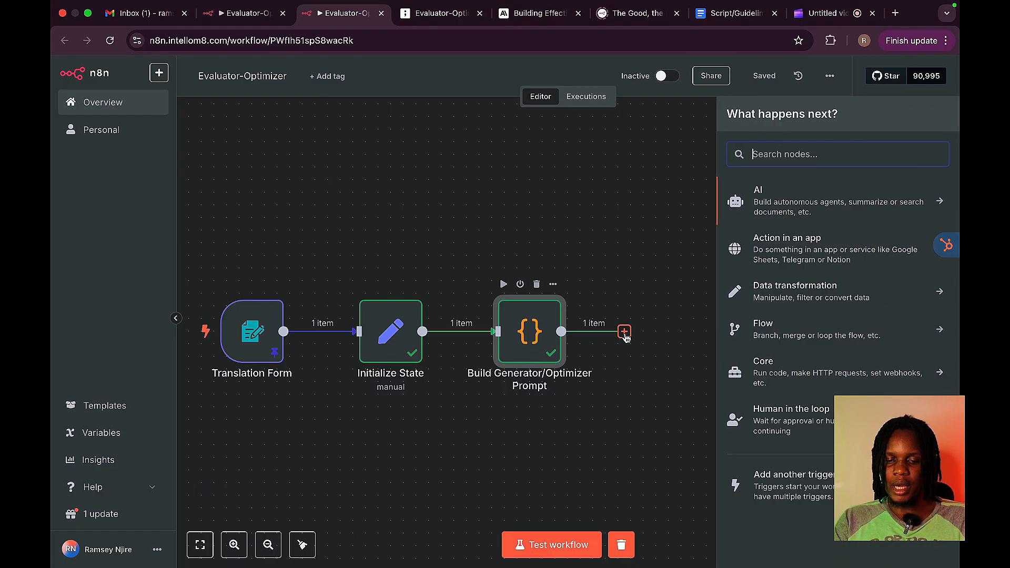
left_click(771, 192)
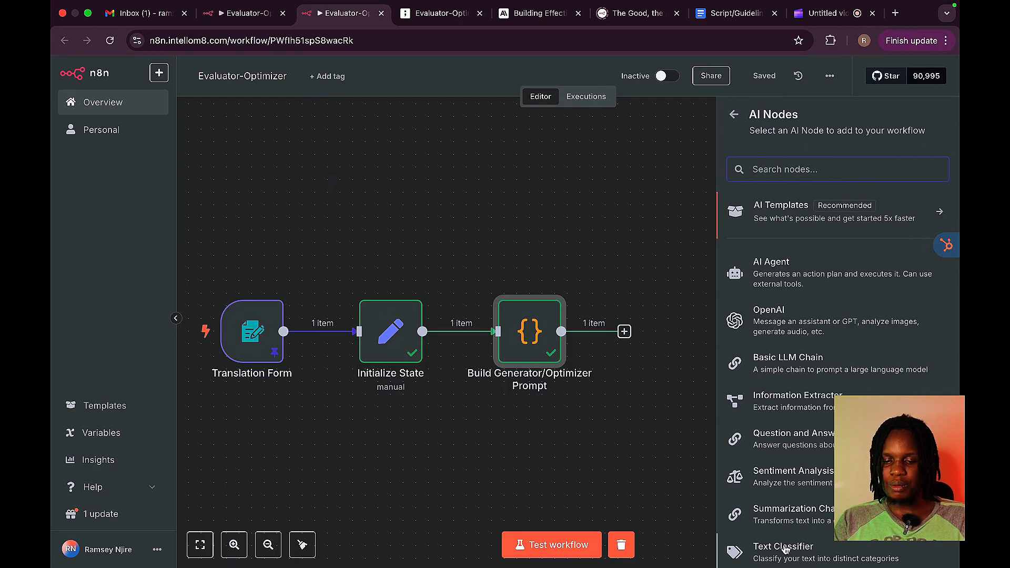
scroll(788, 548, "down", 3)
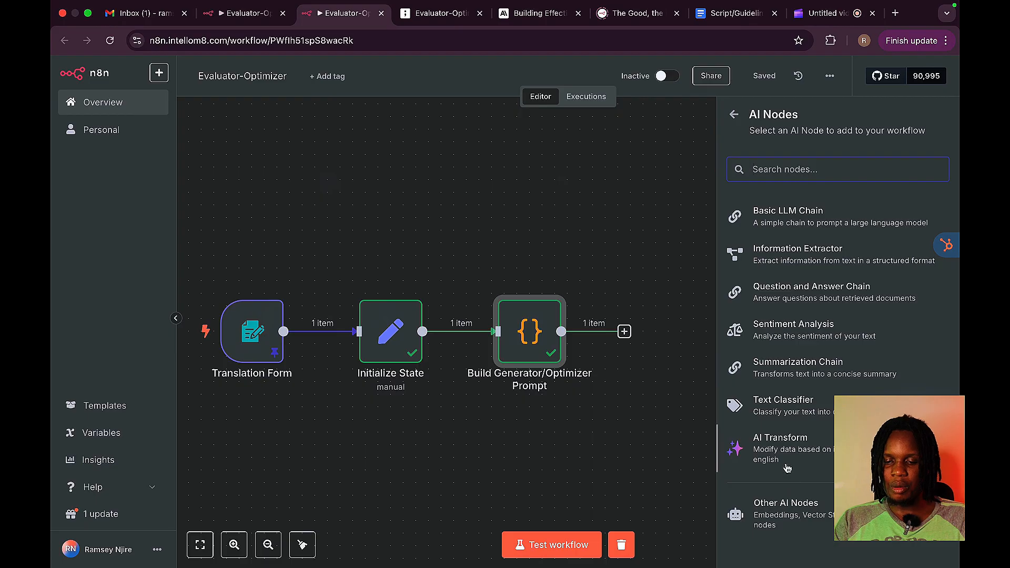
scroll(791, 245, "up", 1)
scroll(792, 247, "up", 1)
left_click(789, 303)
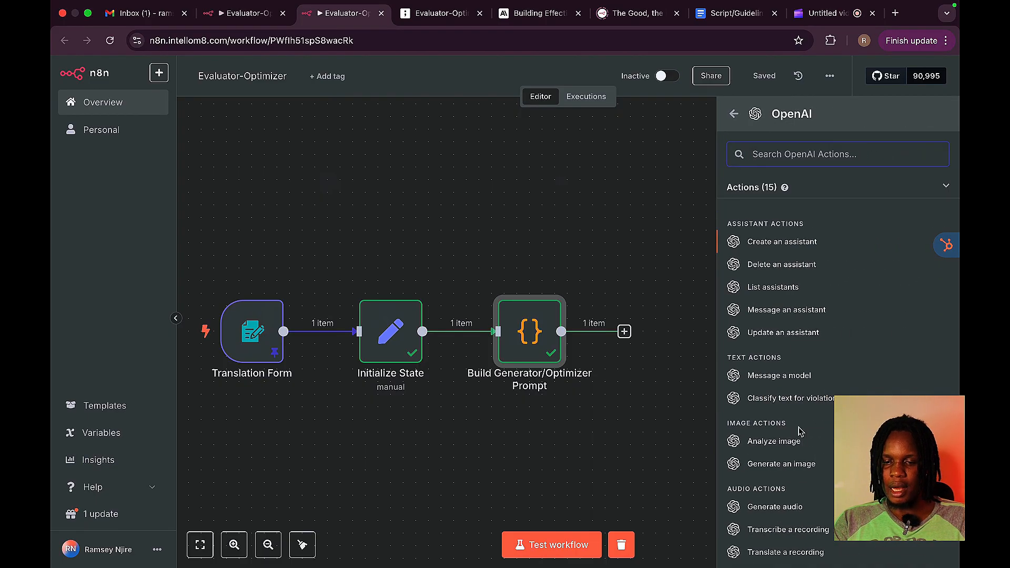
left_click(787, 377)
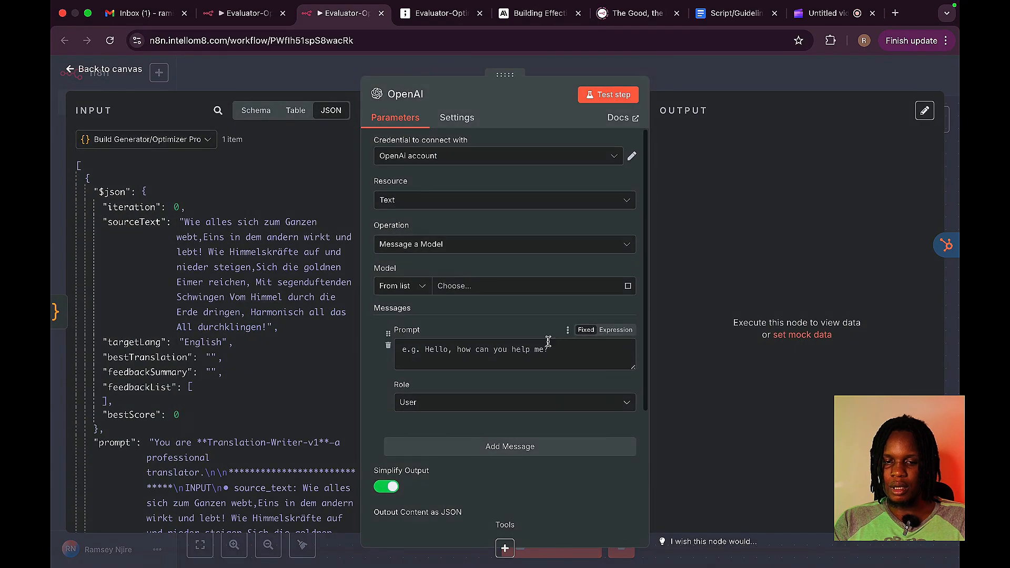
- Choose the GPT-3.5-TURBO-16K model and map the input's prompt field into the user message as {{ $json.prompt }}
left_click(514, 286)
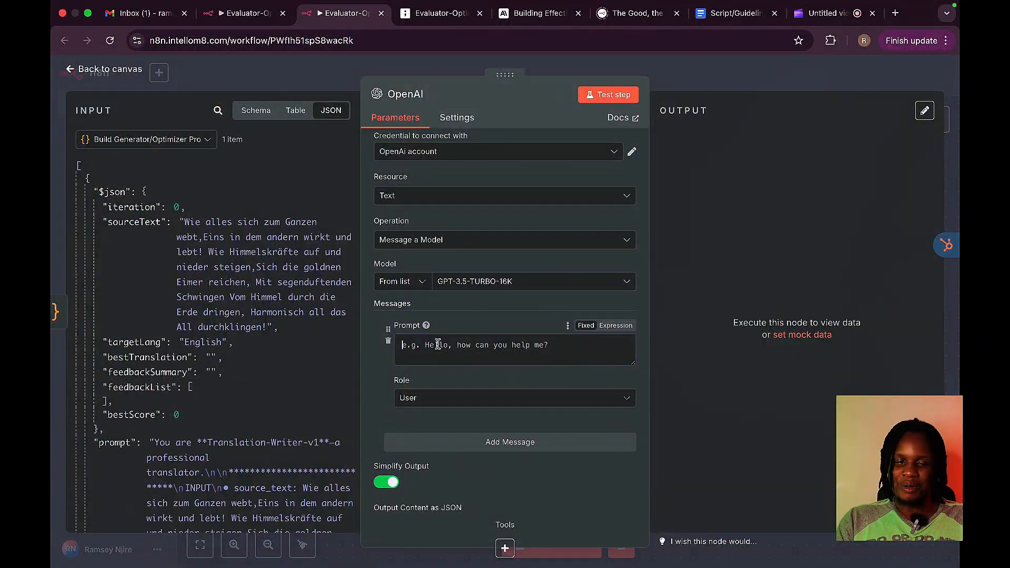
scroll(113, 334, "down", 5)
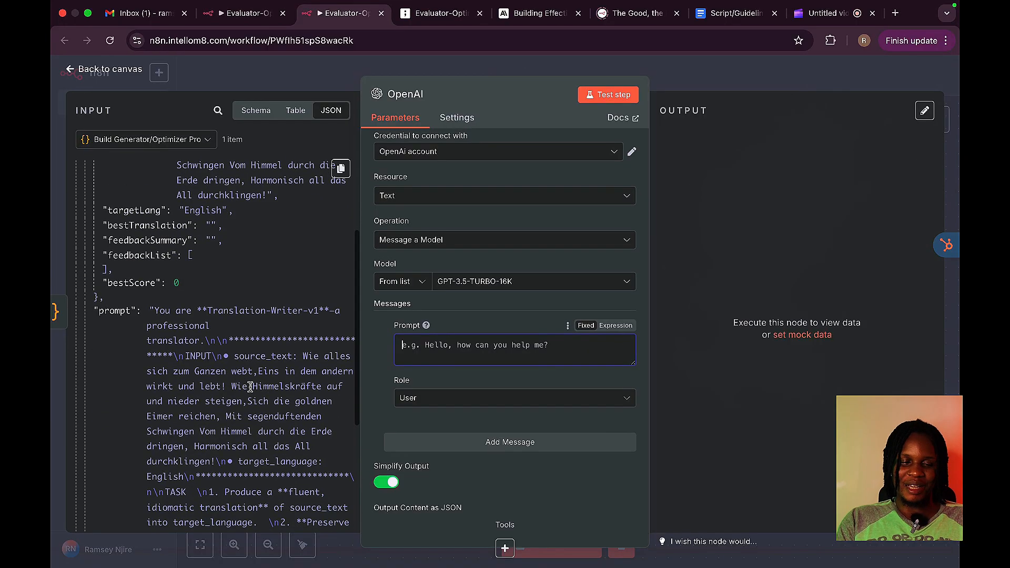
left_click_drag(117, 320, 434, 357)
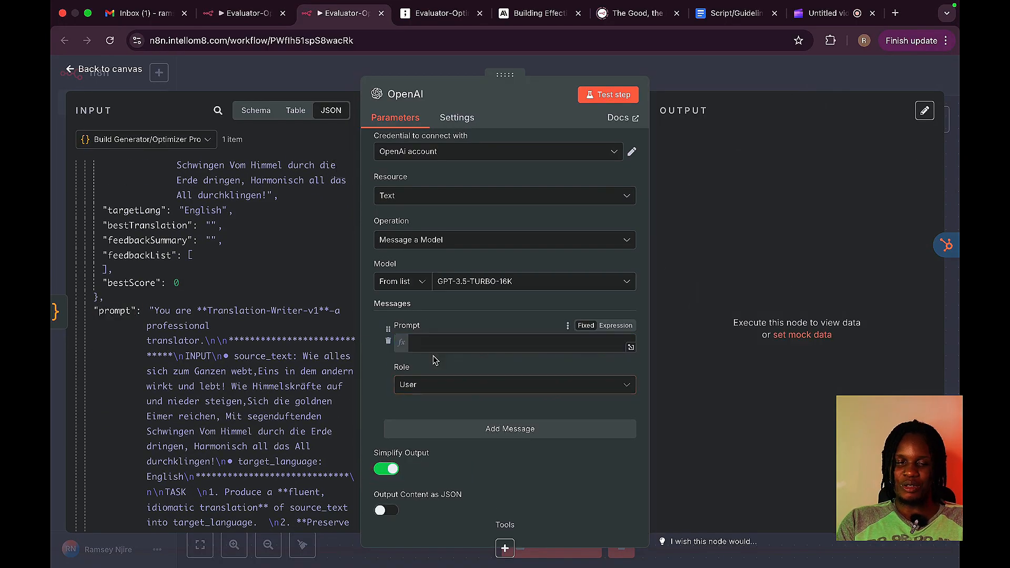
left_click(369, 392)
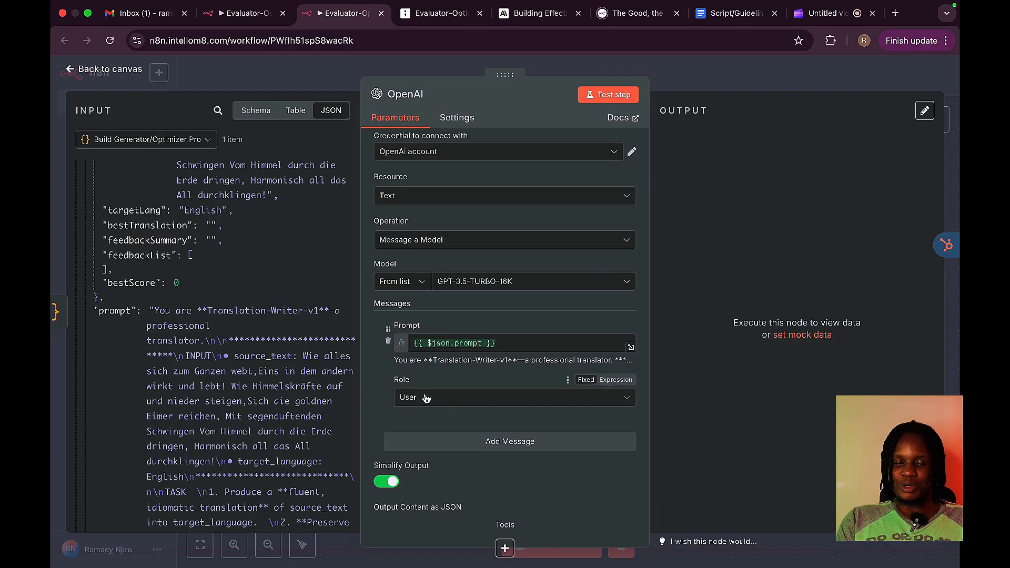
- Test the OpenAI node, read the translation in the output's message content, and close the node
left_click(610, 94)
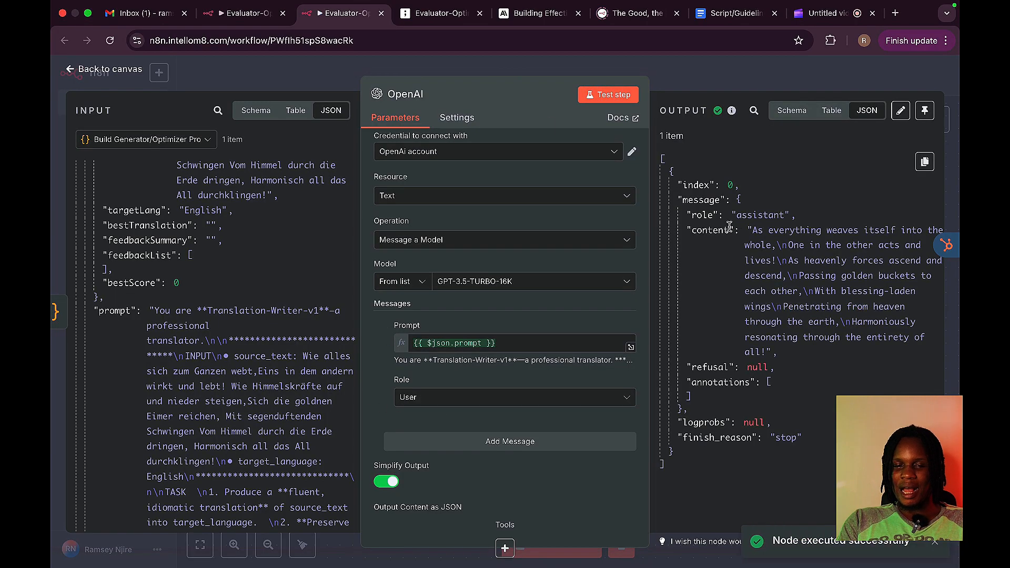
left_click_drag(753, 228, 774, 352)
left_click(792, 249)
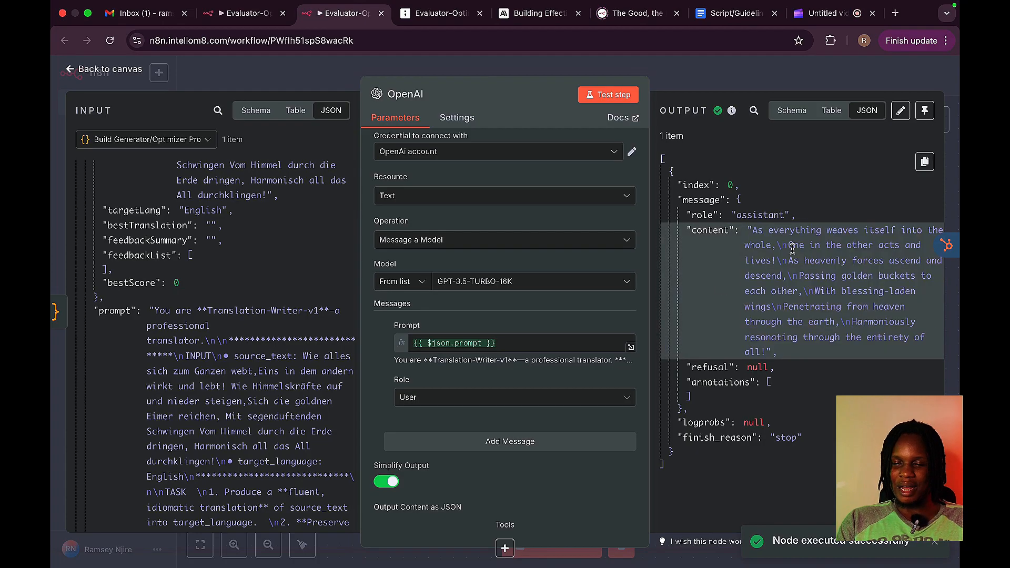
left_click(699, 69)
- Rename the OpenAI node as Generator/Optimizer, checking the matching node's name in the Evaluator-Optimizer Demo workflow
scroll(668, 344, "down", 1)
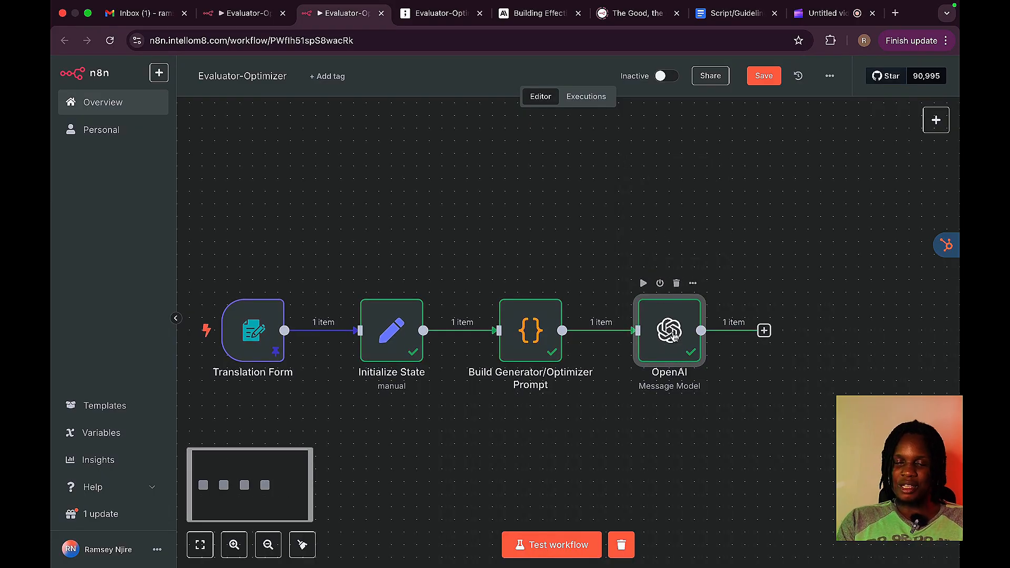
scroll(657, 354, "up", 2)
scroll(658, 353, "right", 1)
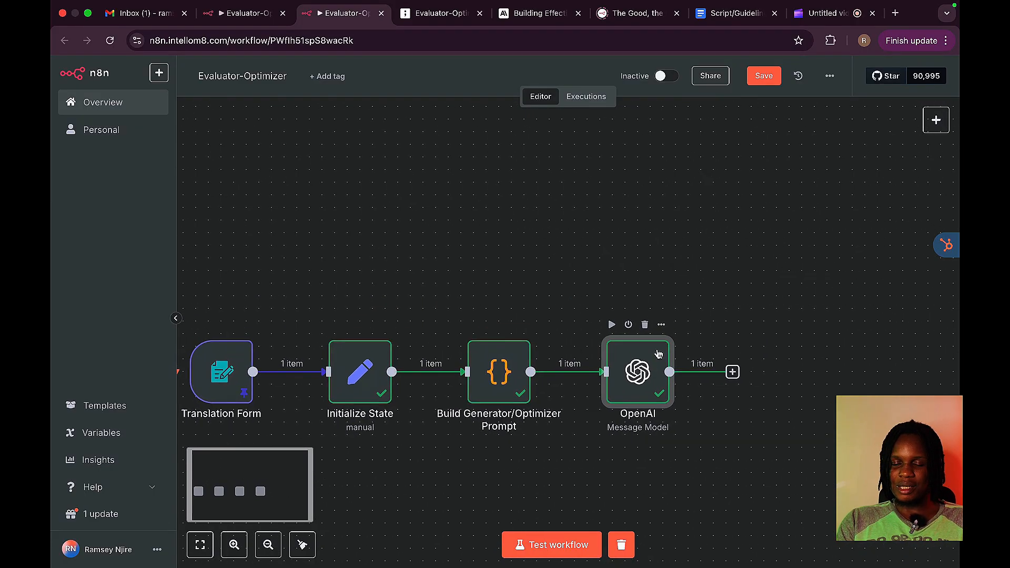
scroll(657, 353, "right", 2)
scroll(658, 354, "down", 1)
scroll(609, 358, "left", 1)
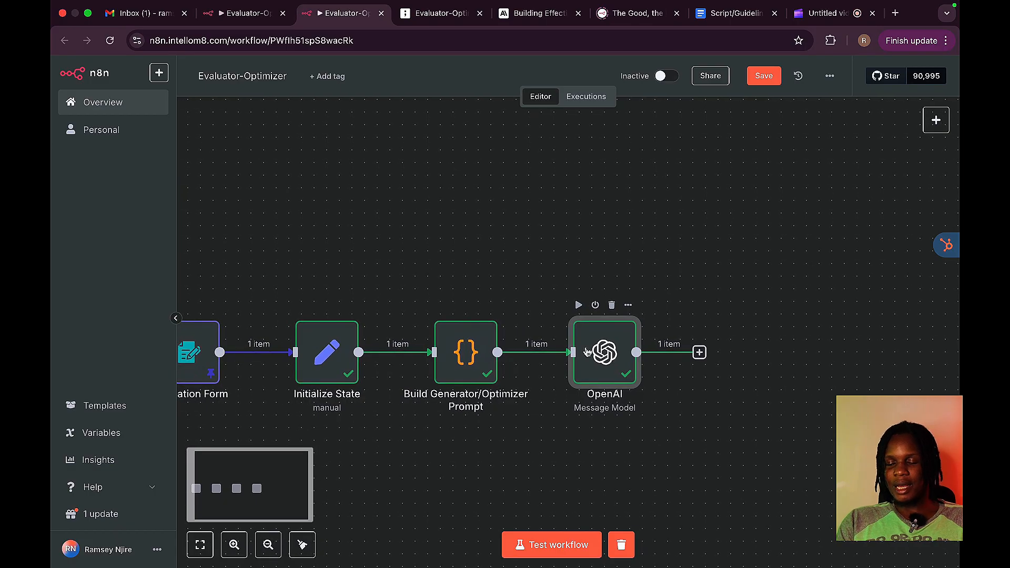
scroll(590, 351, "down", 1)
right_click(590, 351)
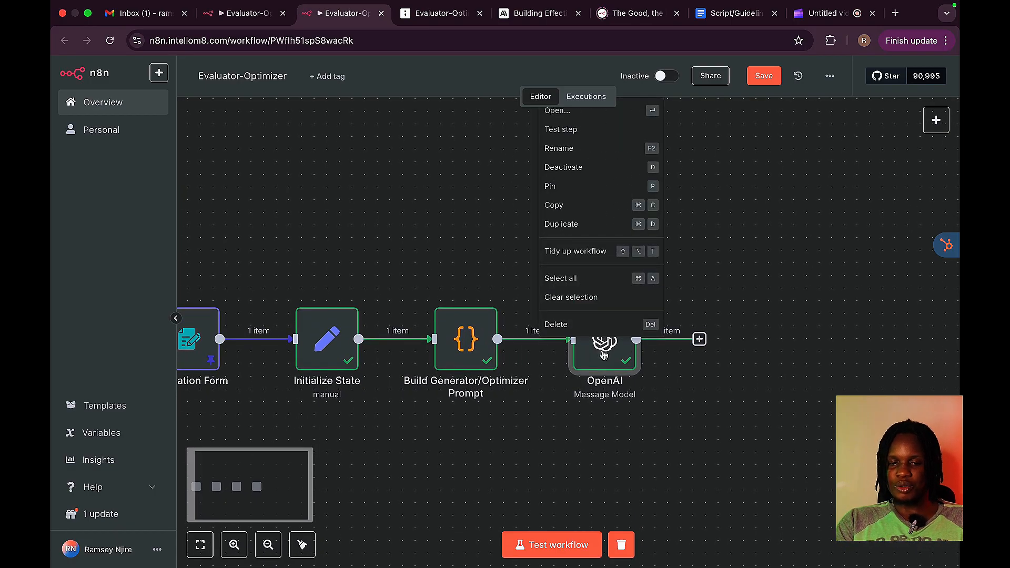
left_click(592, 150)
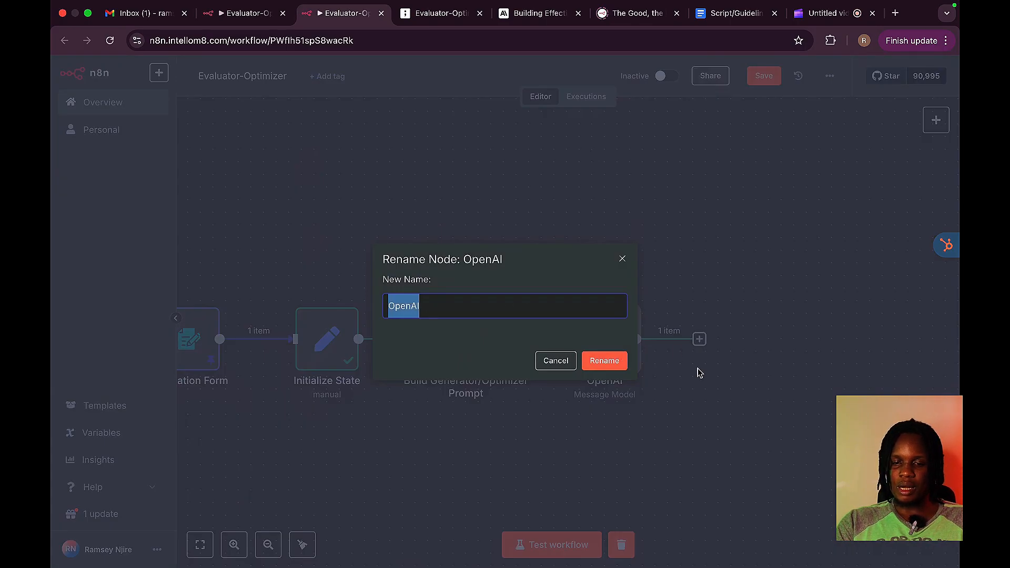
type("Gen")
left_click(240, 14)
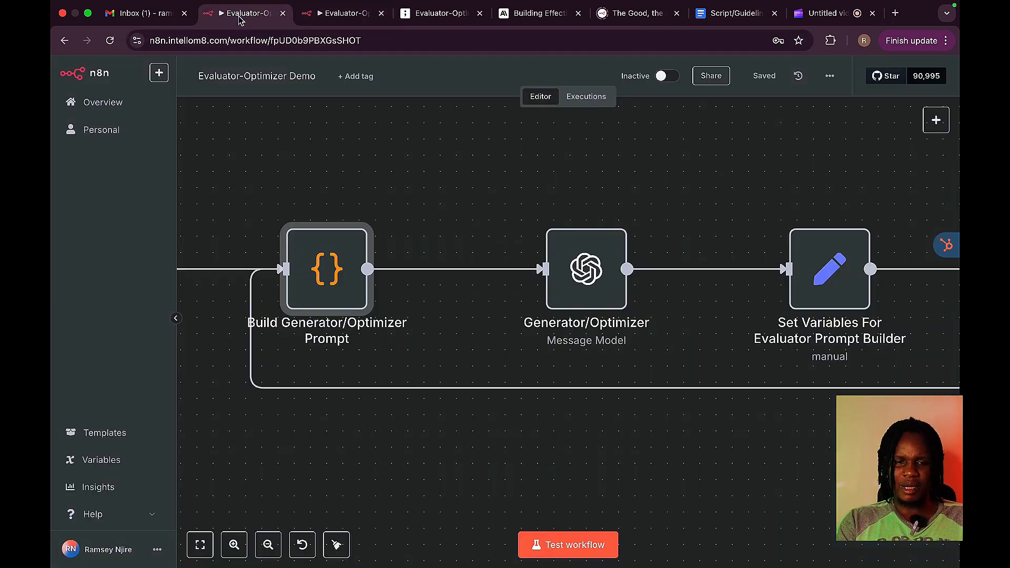
left_click(342, 14)
type("erator/Optimizer")
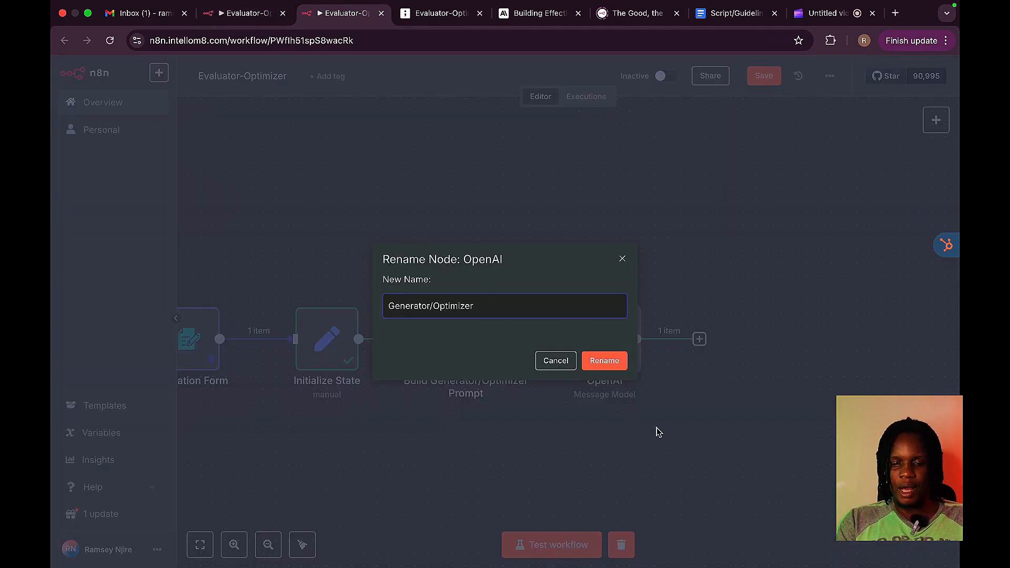
left_click(605, 360)
scroll(600, 358, "right", 3)
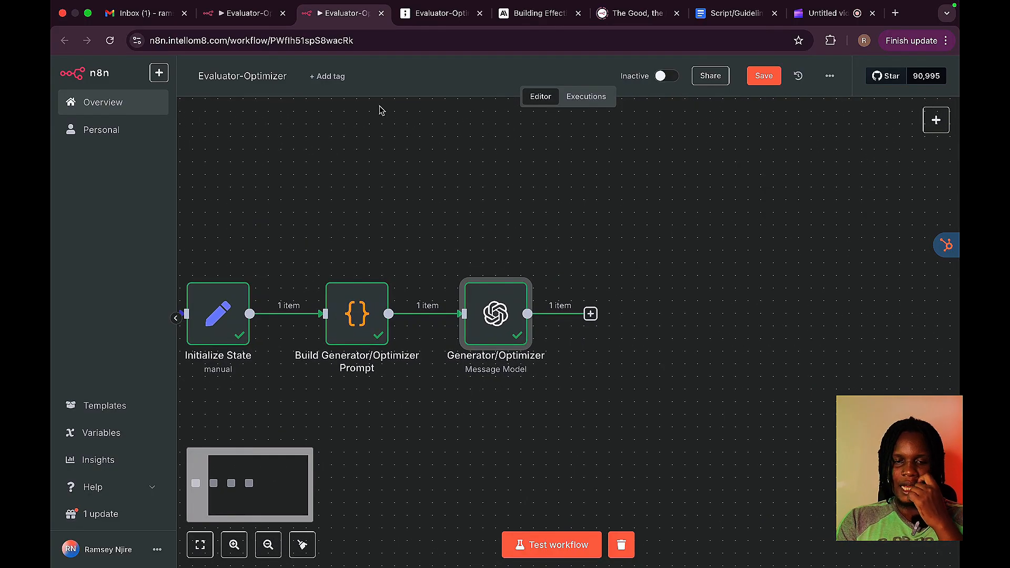
- Examine the Evaluator-Optimizer Demo workflow's loop and the nodes between Generator/Optimizer and Evaluator
left_click(245, 17)
scroll(590, 349, "right", 3)
scroll(589, 350, "right", 4)
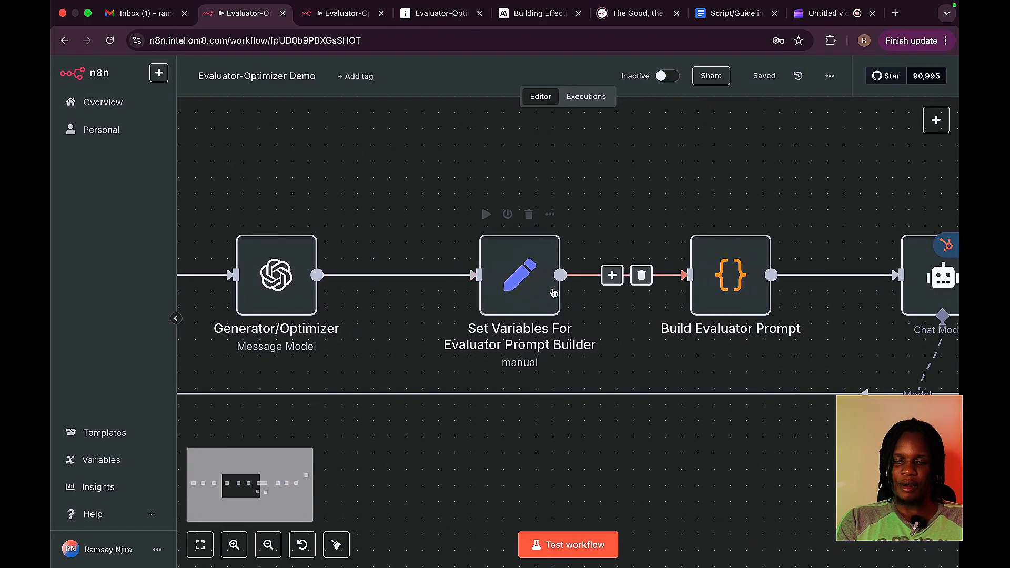
scroll(755, 289, "right", 1)
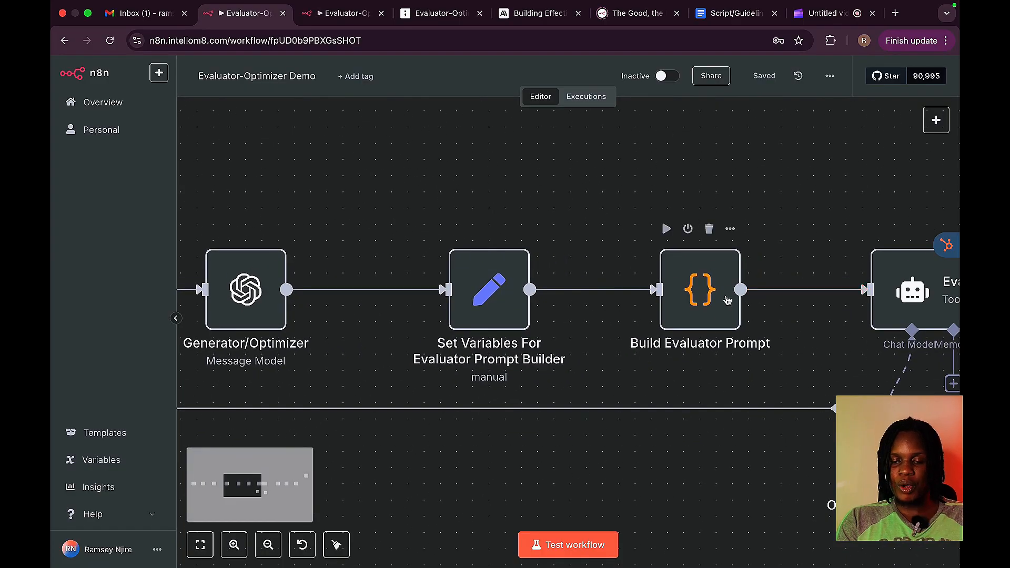
scroll(727, 308, "right", 3)
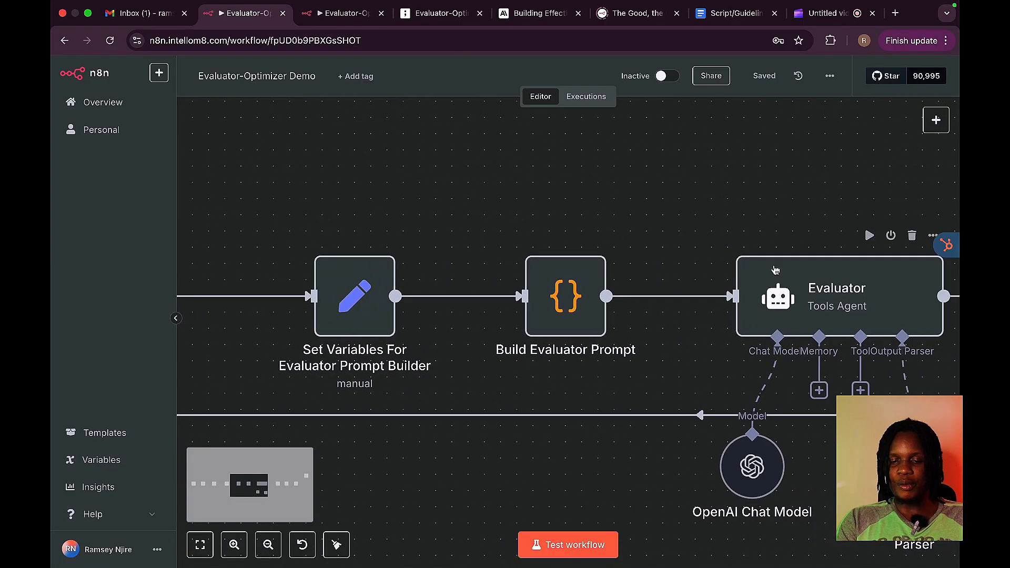
scroll(592, 327, "left", 12)
scroll(594, 329, "right", 6)
scroll(593, 329, "right", 3)
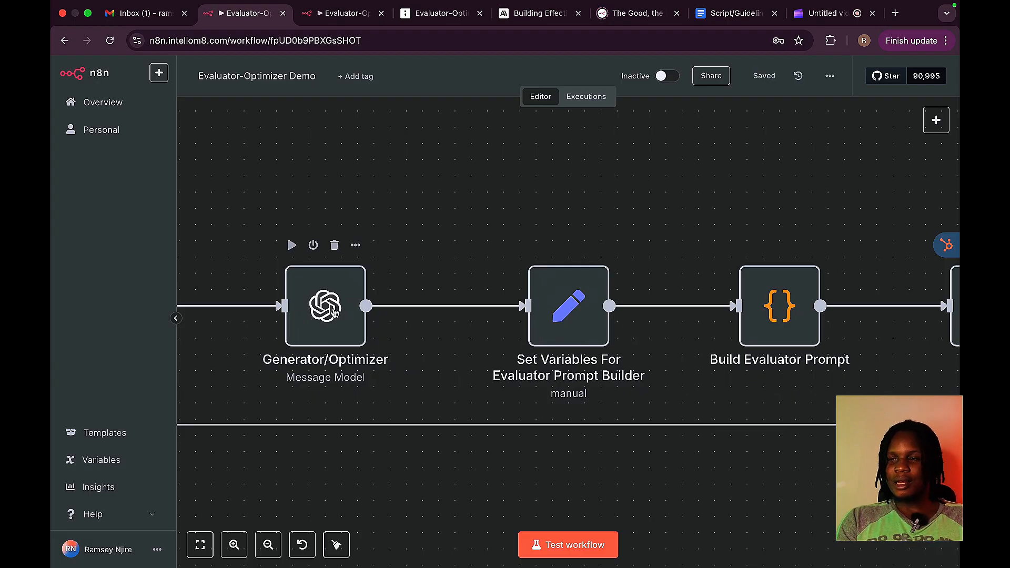
scroll(335, 312, "left", 4)
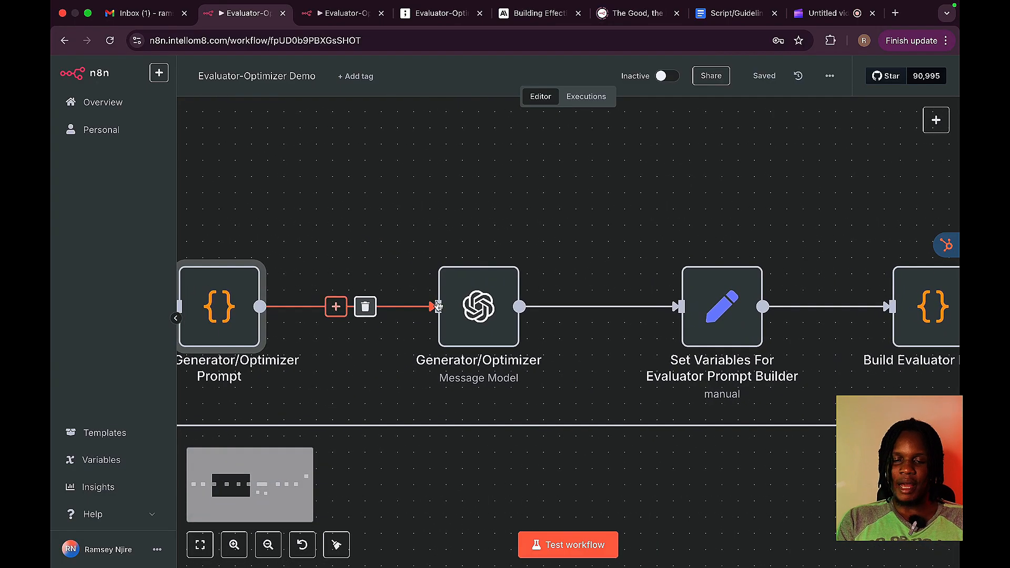
scroll(501, 289, "left", 5)
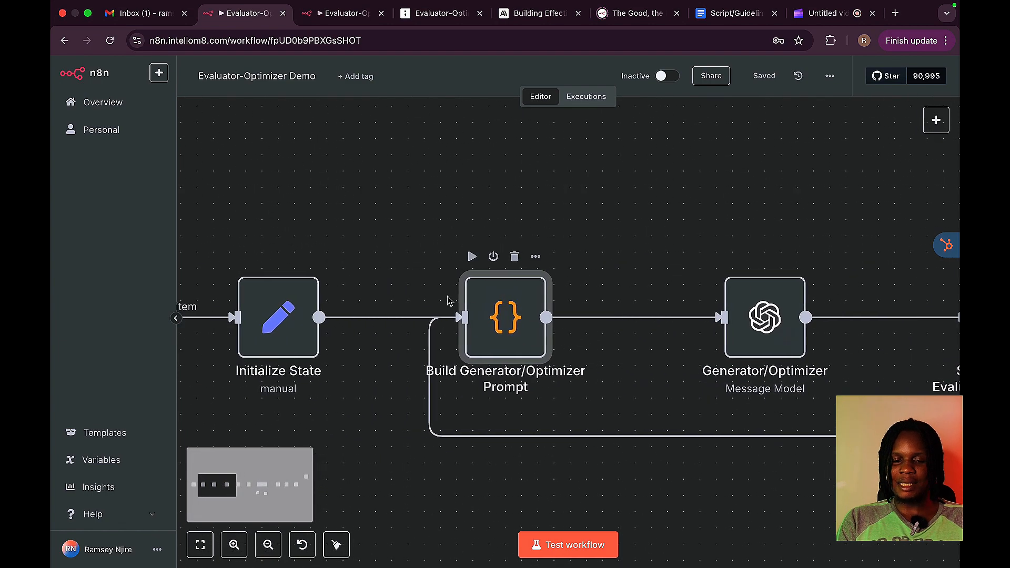
scroll(553, 334, "right", 2)
scroll(553, 334, "up", 1)
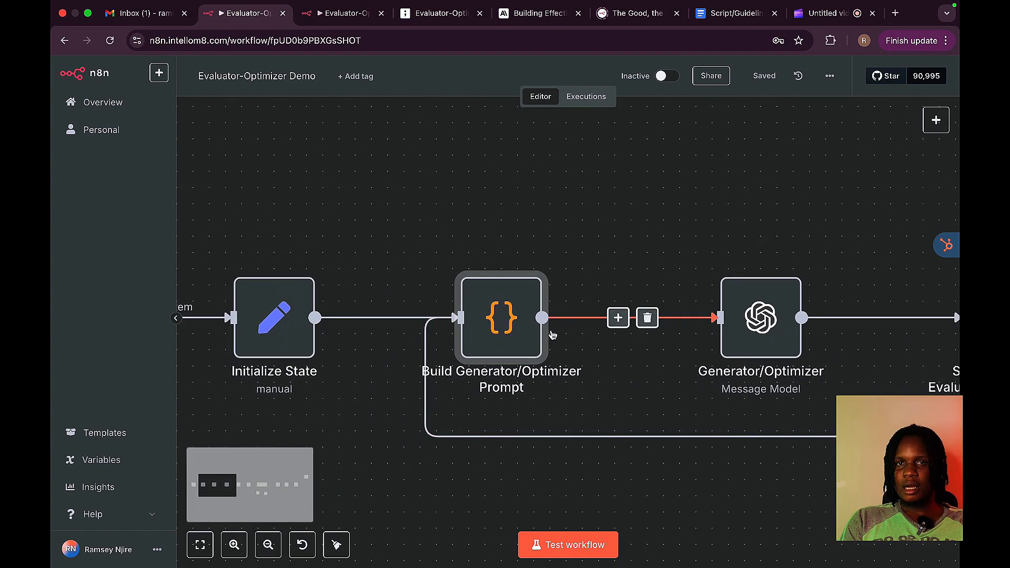
scroll(553, 335, "right", 7)
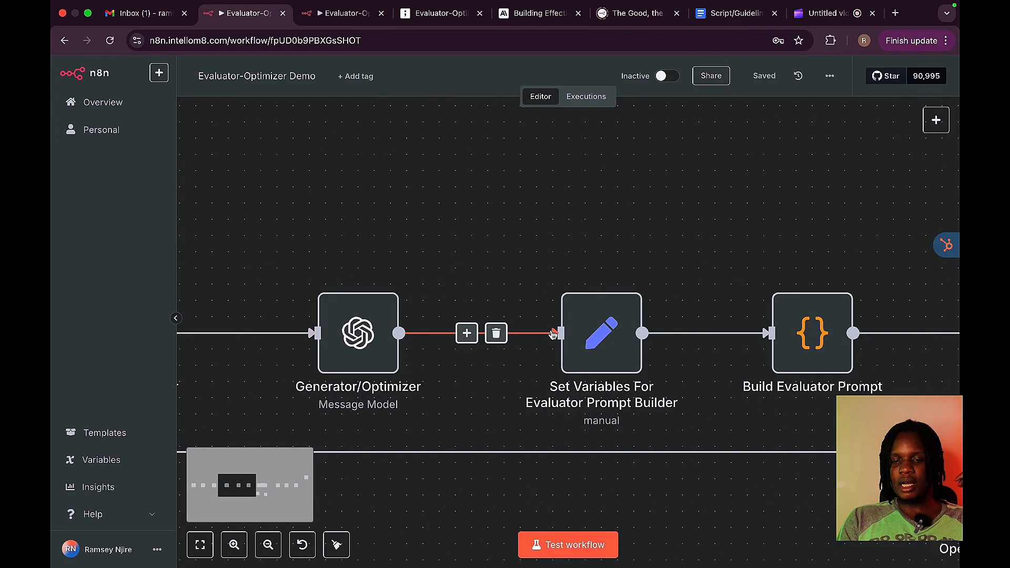
scroll(662, 327, "right", 3)
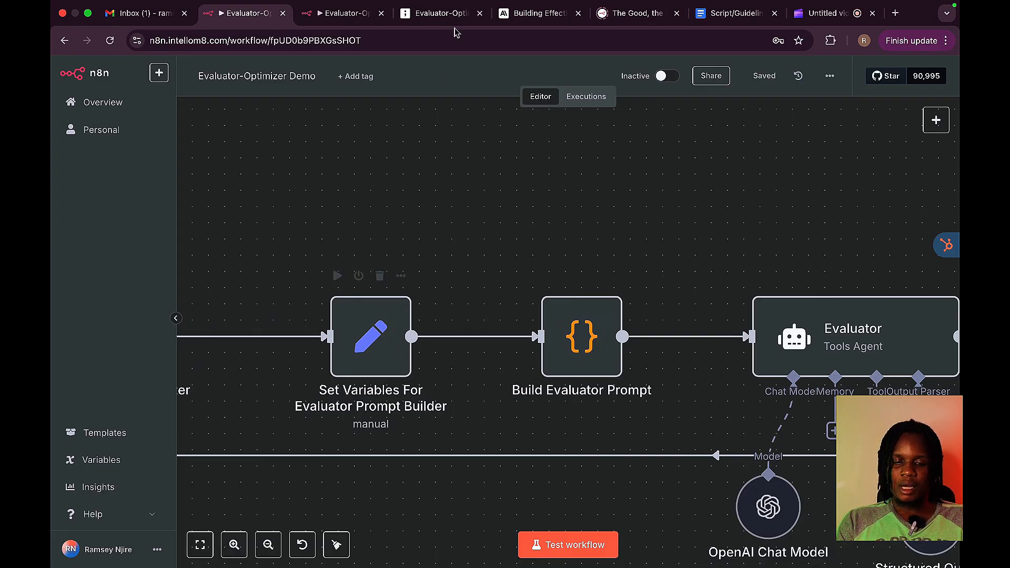
- Return to the Evaluator-Optimizer workflow and add an Edit Fields (Set) node after Generator/Optimizer
left_click(342, 13)
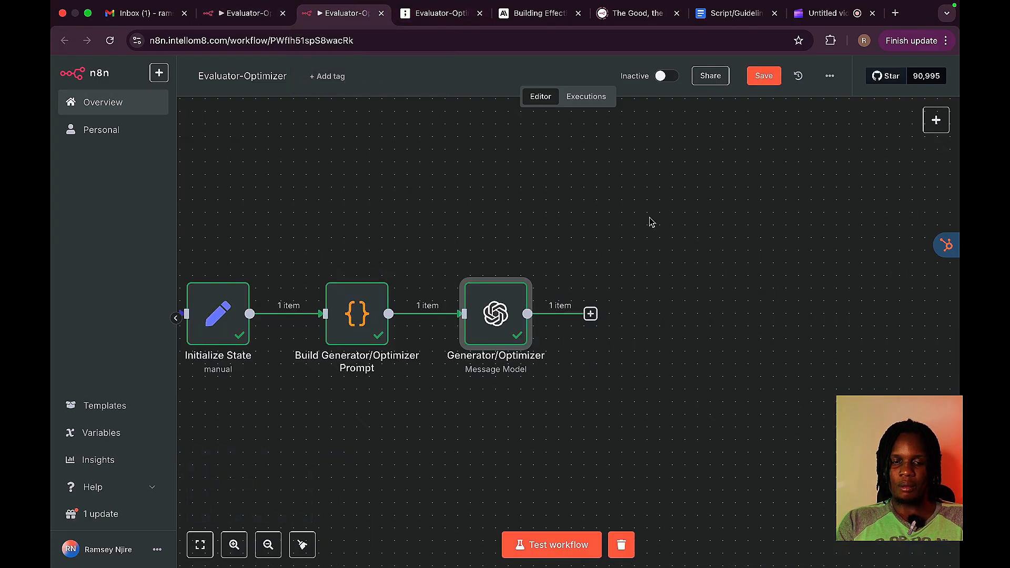
left_click(590, 313)
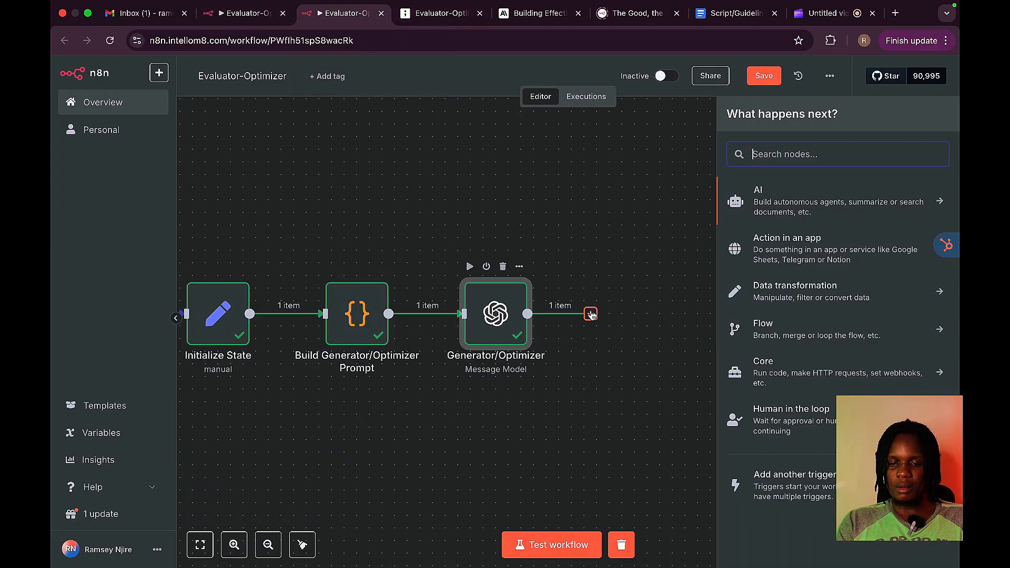
type("edit")
key("Return")
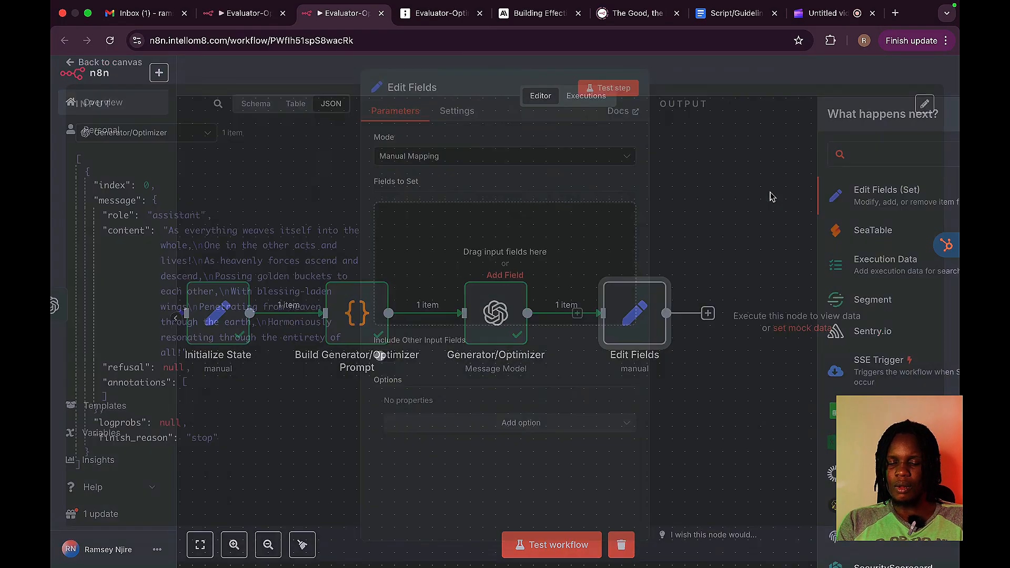
- Check the fields defined in the demo workflow's Set Variables For Evaluator Prompt Builder node and return to the Edit Fields node
left_click(218, 16)
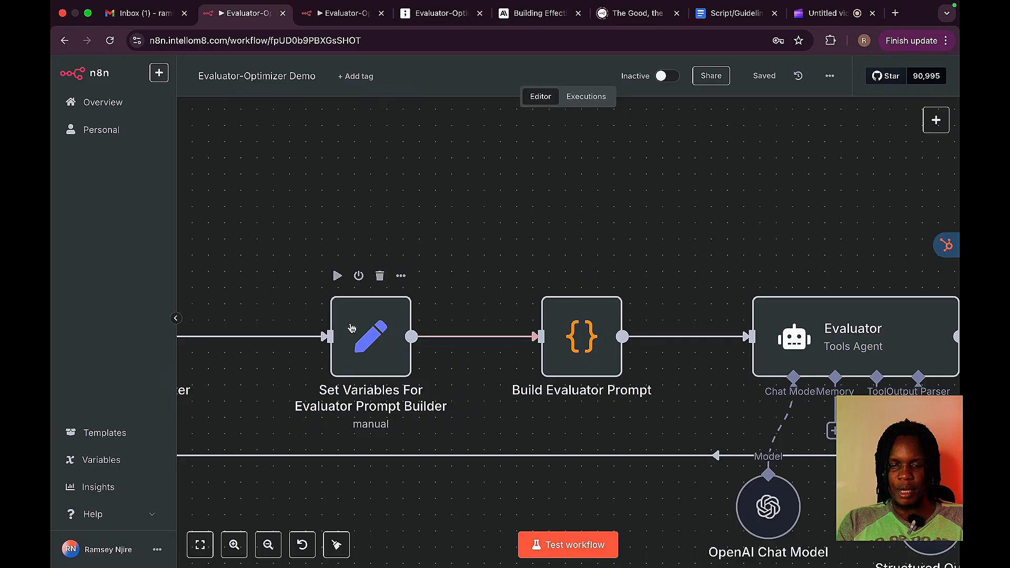
double_click(351, 329)
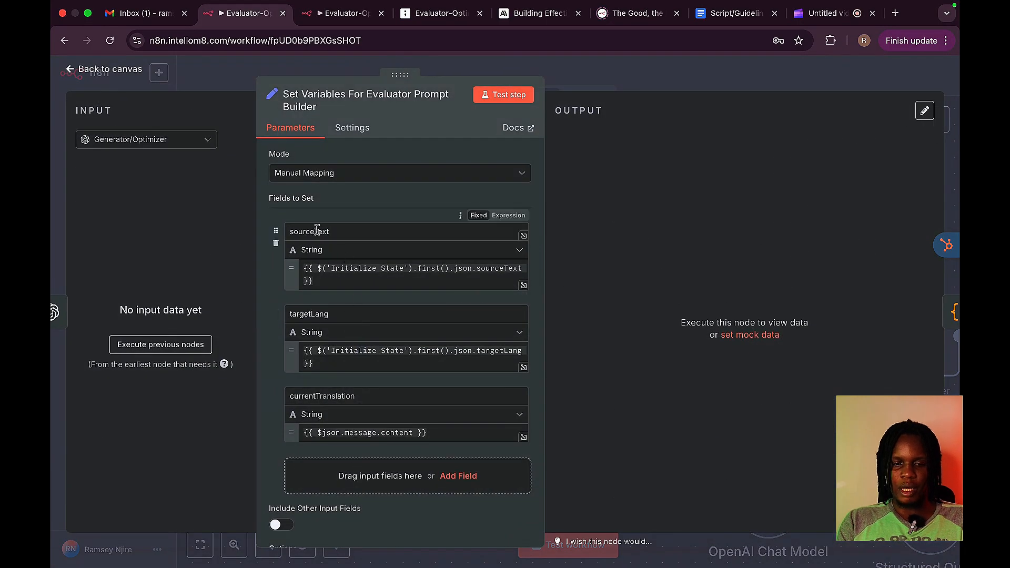
left_click(316, 16)
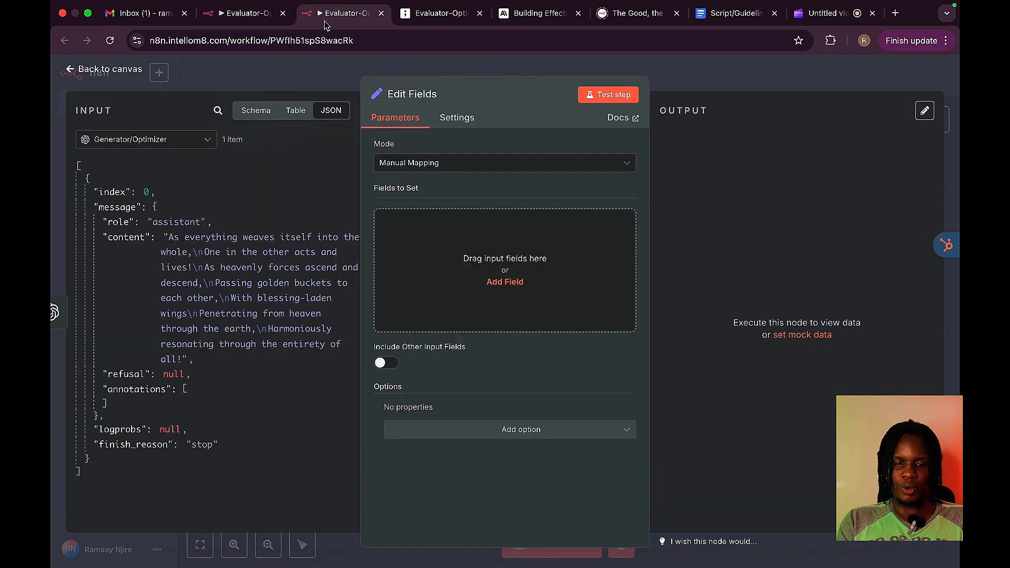
- Add a String field sourceText to Edit Fields, mapped to sourceText from the Build Generator/Optimizer Prompt node's output
left_click(504, 283)
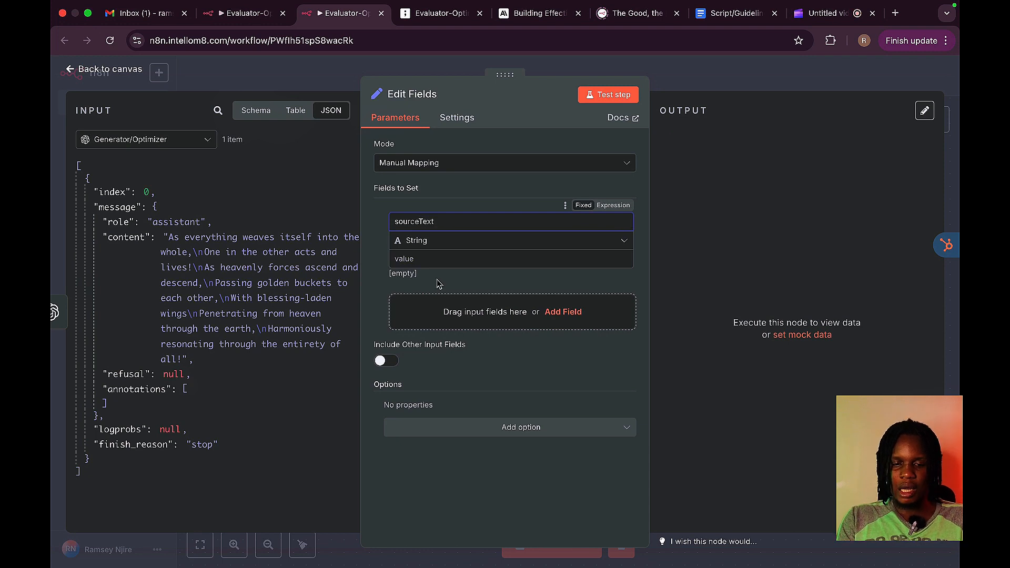
left_click(174, 143)
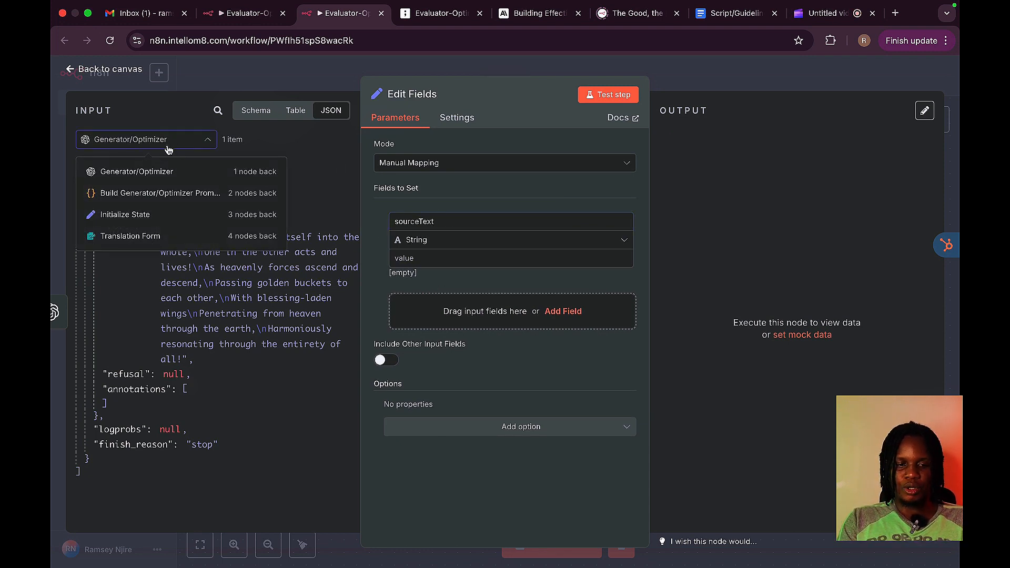
left_click(125, 194)
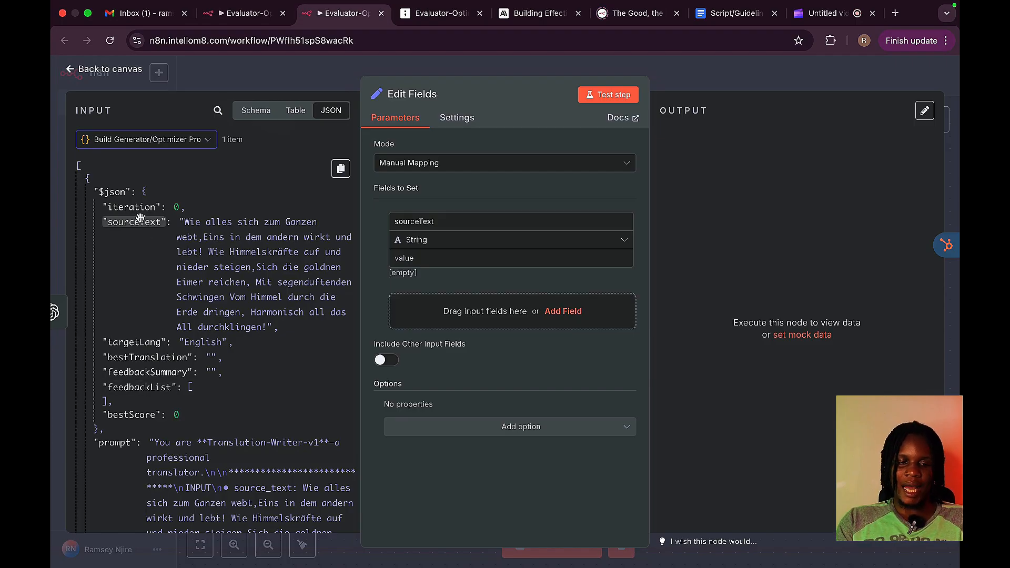
left_click_drag(141, 220, 421, 251)
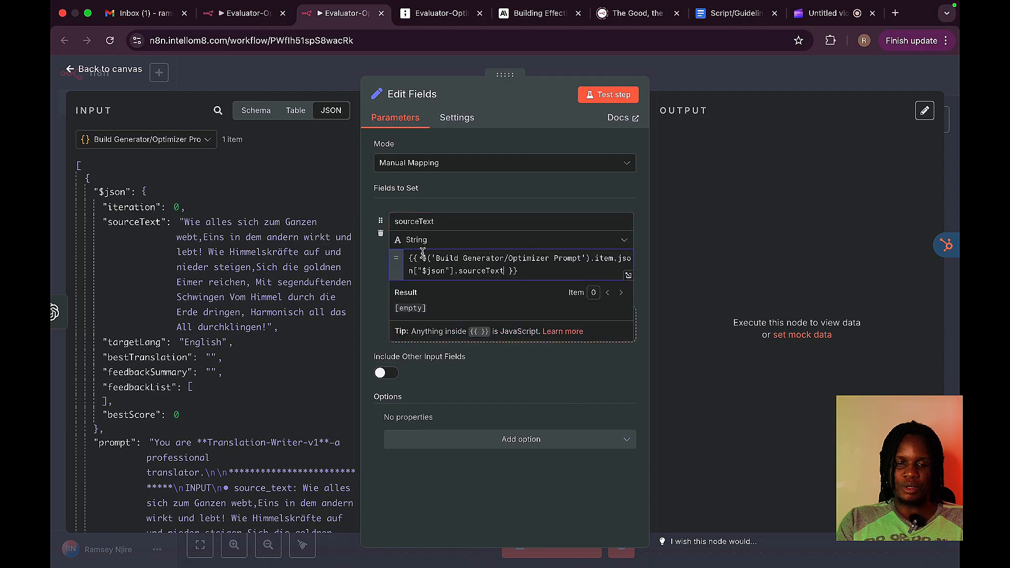
left_click(370, 291)
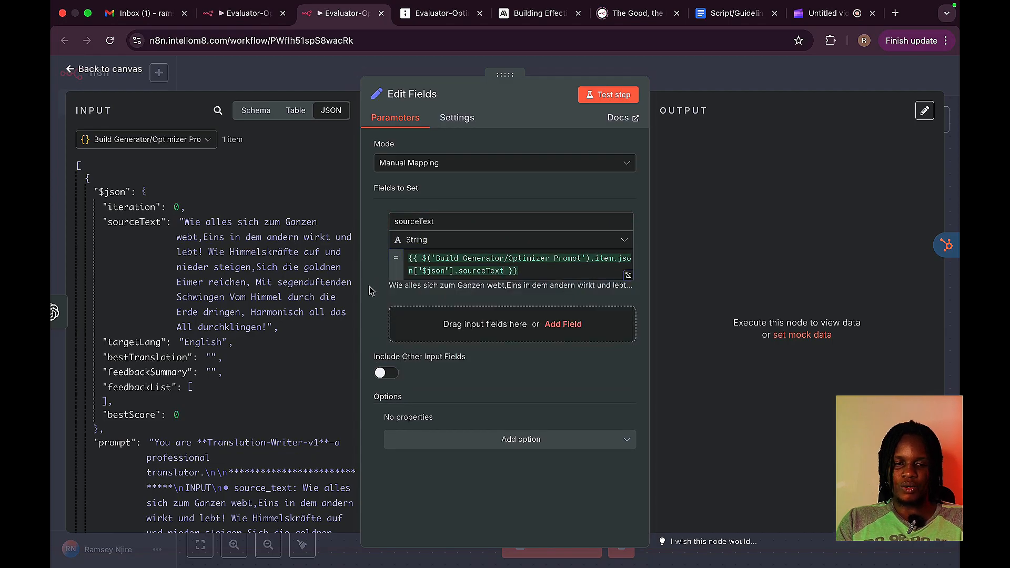
- Add a String field targetLang, named as in the demo, mapped to targetLang from the Build Generator/Optimizer Prompt output
left_click(576, 324)
left_click(243, 14)
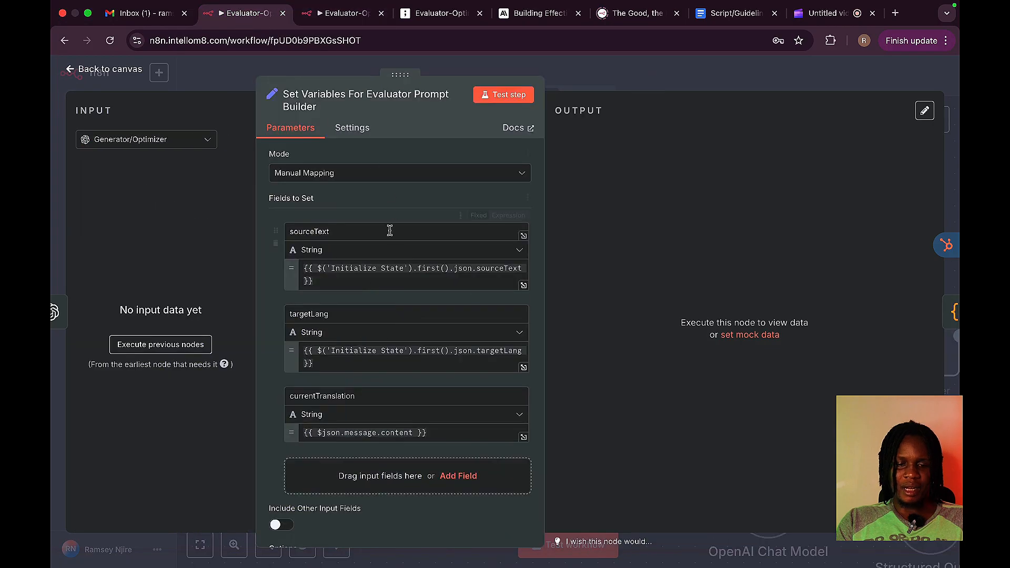
scroll(330, 317, "down", 2)
left_click(337, 11)
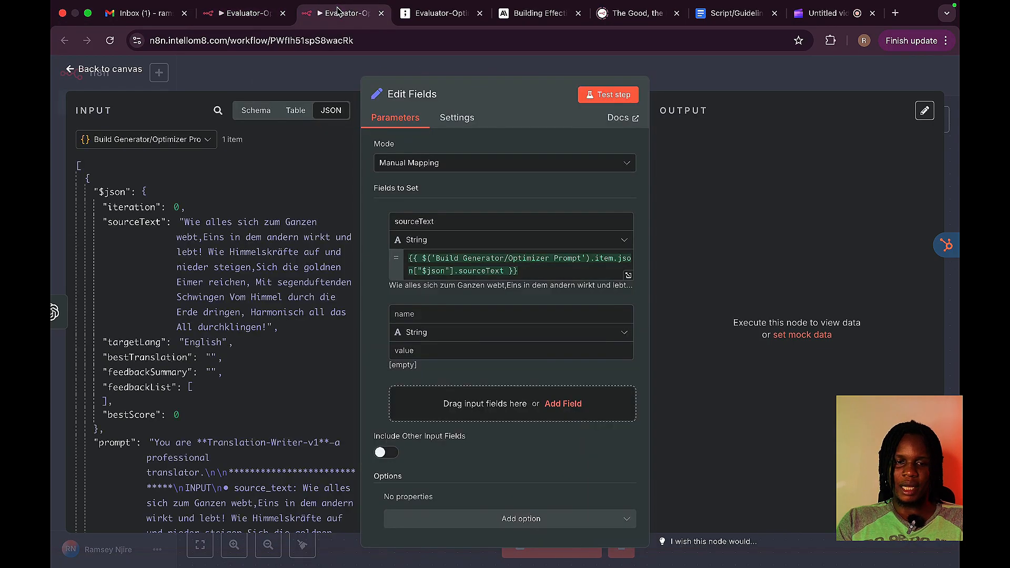
left_click(521, 310)
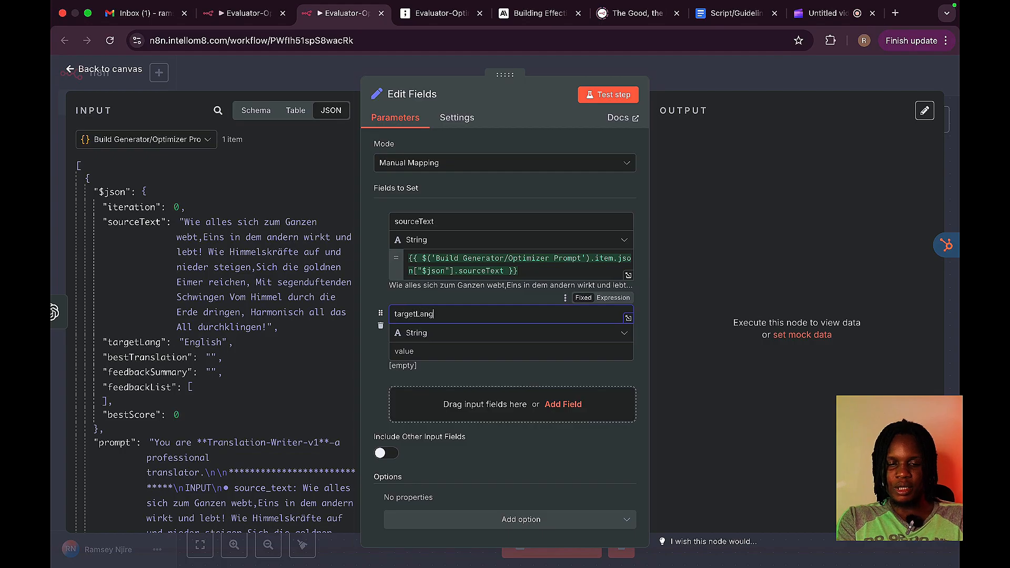
left_click(479, 345)
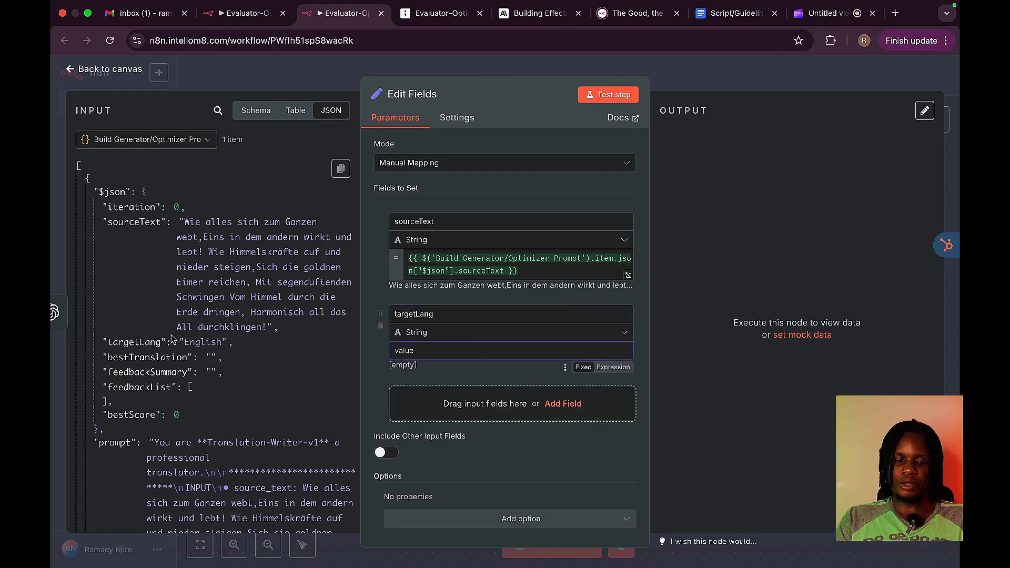
left_click_drag(130, 342, 413, 350)
left_click(368, 383)
- Add a String field currentTranslation mapped to the Generator/Optimizer output's message content, {{ $json.message.content }}
scroll(423, 403, "down", 1)
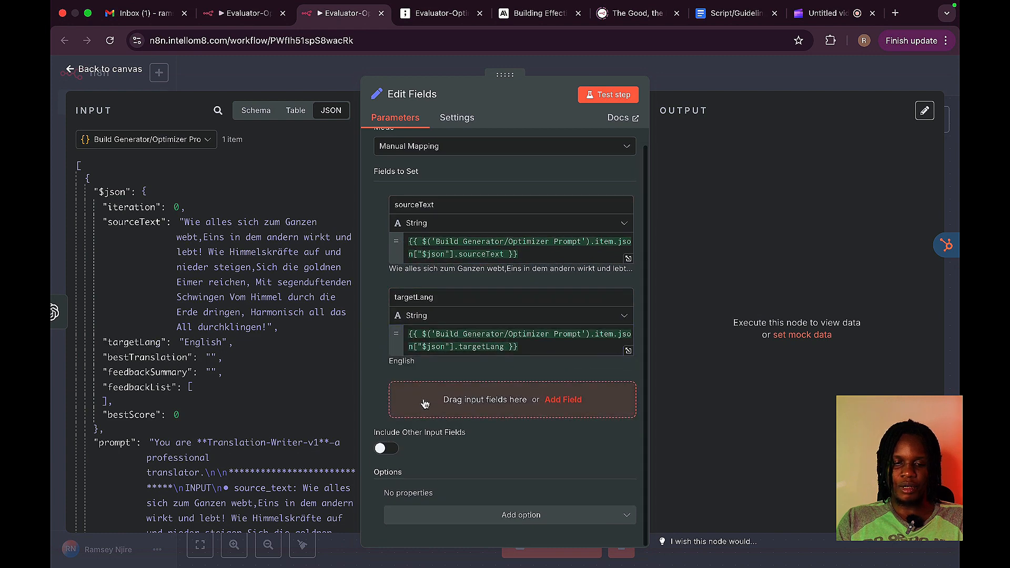
left_click(563, 399)
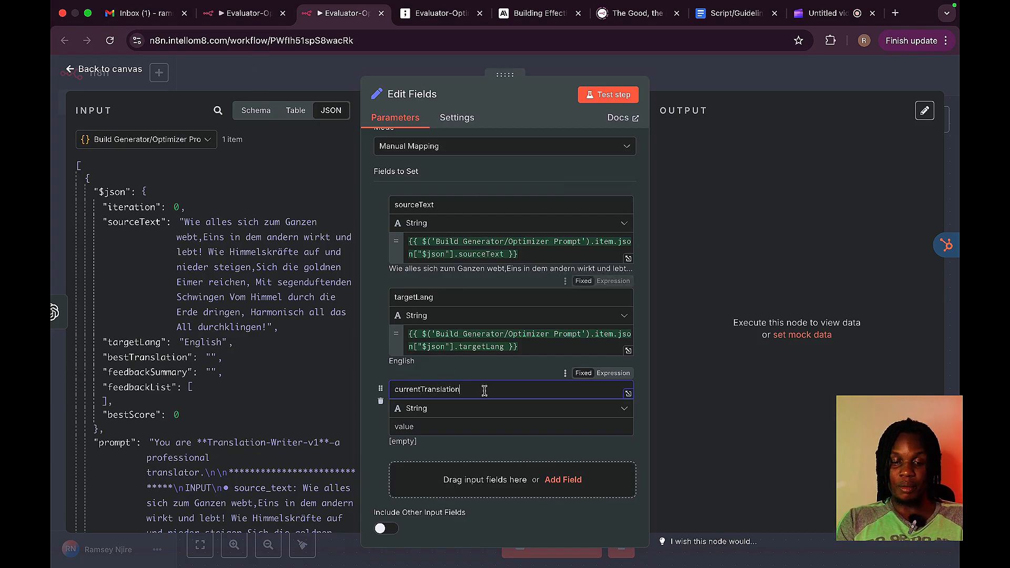
left_click(472, 425)
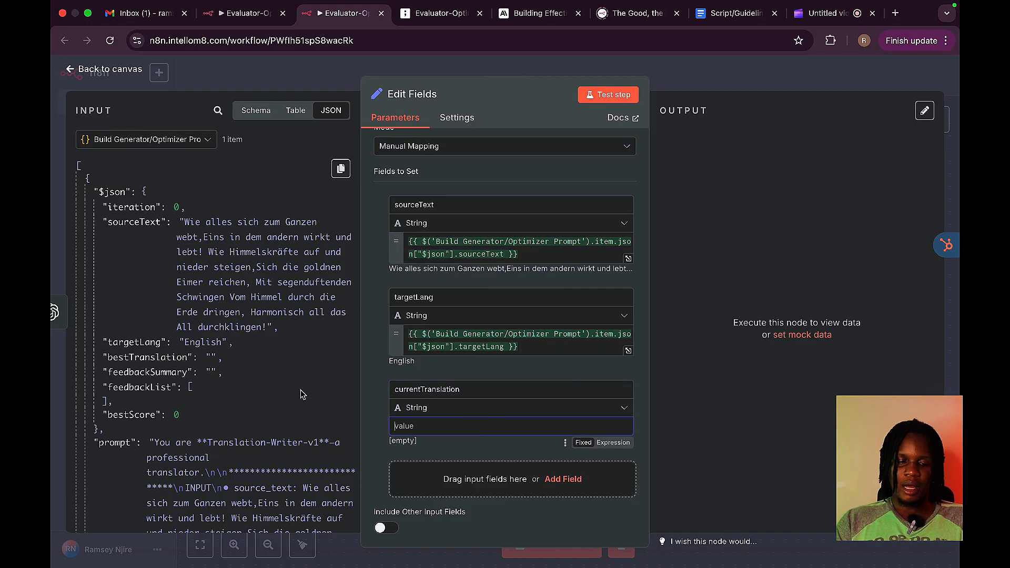
scroll(277, 402, "down", 3)
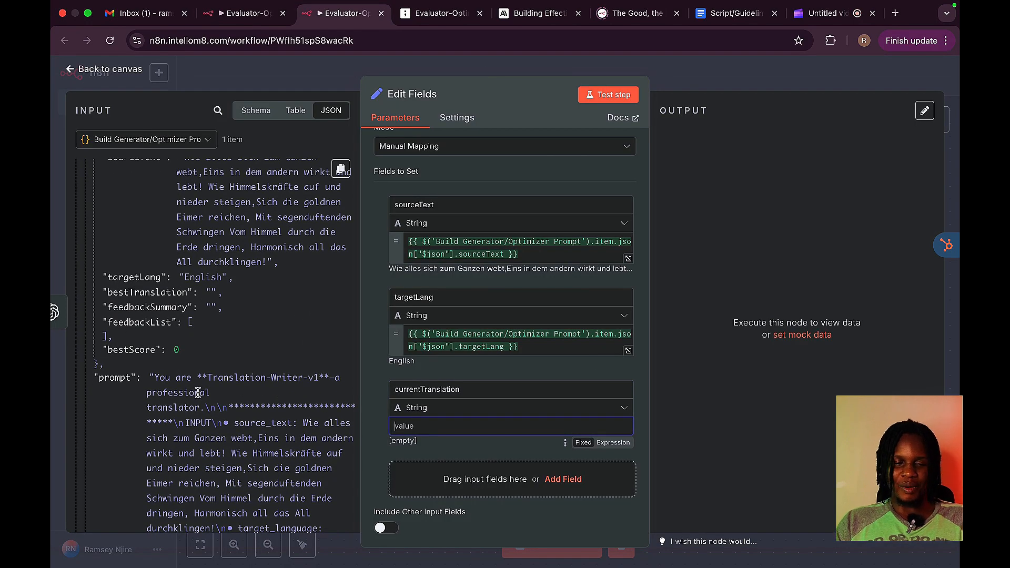
scroll(197, 392, "up", 1)
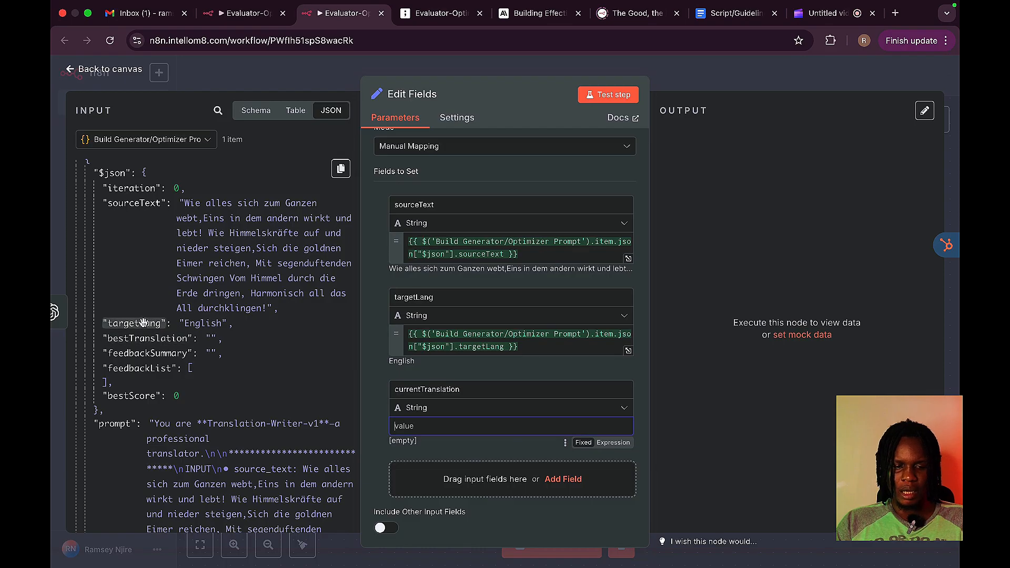
scroll(142, 337, "down", 3)
scroll(152, 367, "up", 2)
scroll(152, 367, "up", 2)
left_click(147, 139)
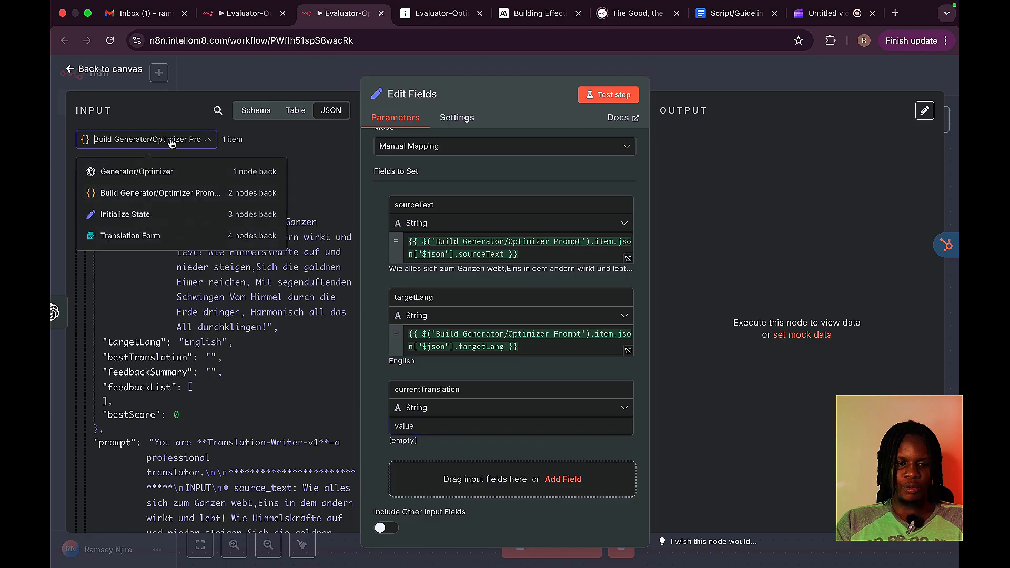
left_click(148, 171)
left_click_drag(118, 237, 458, 431)
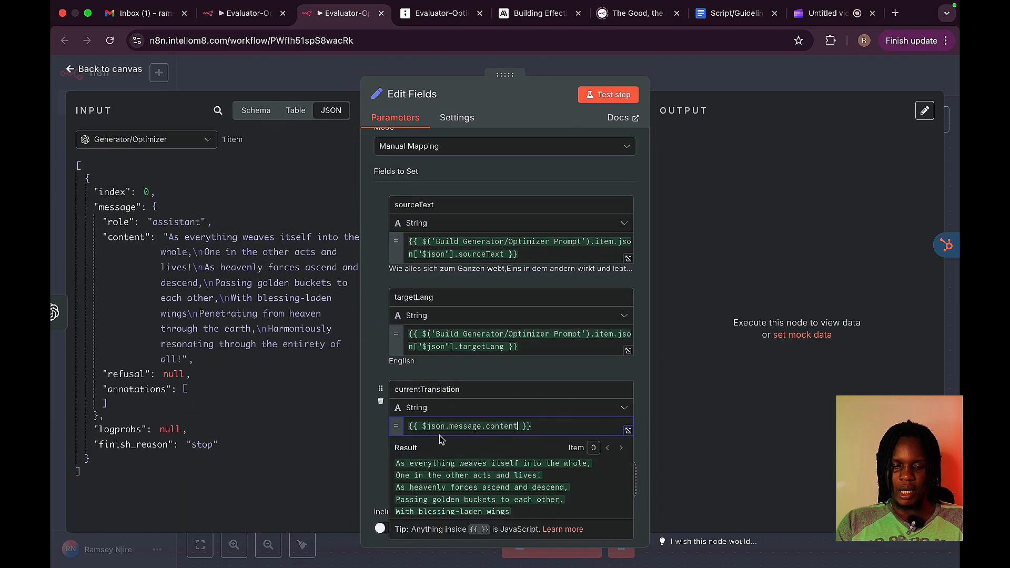
left_click(382, 437)
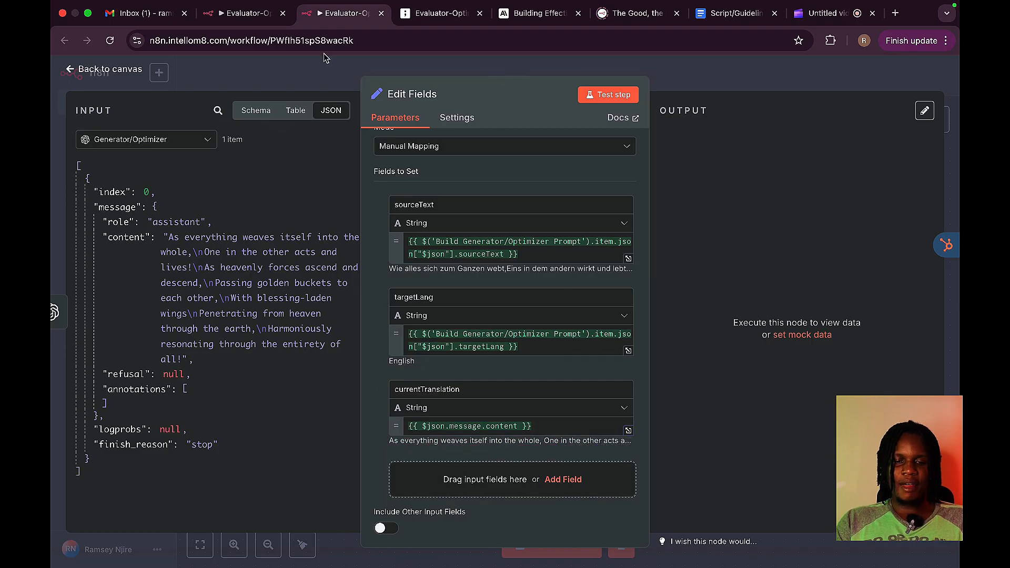
- Review the model, prompt and output settings of the Generator/Optimizer node in the Evaluator-Optimizer Demo workflow
left_click(245, 14)
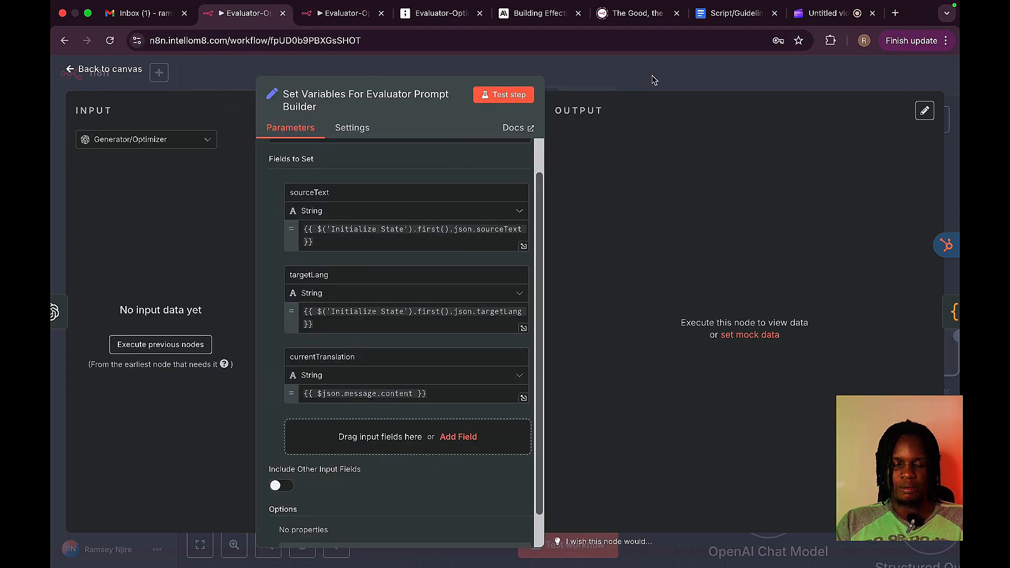
left_click(654, 79)
scroll(554, 260, "left", 5)
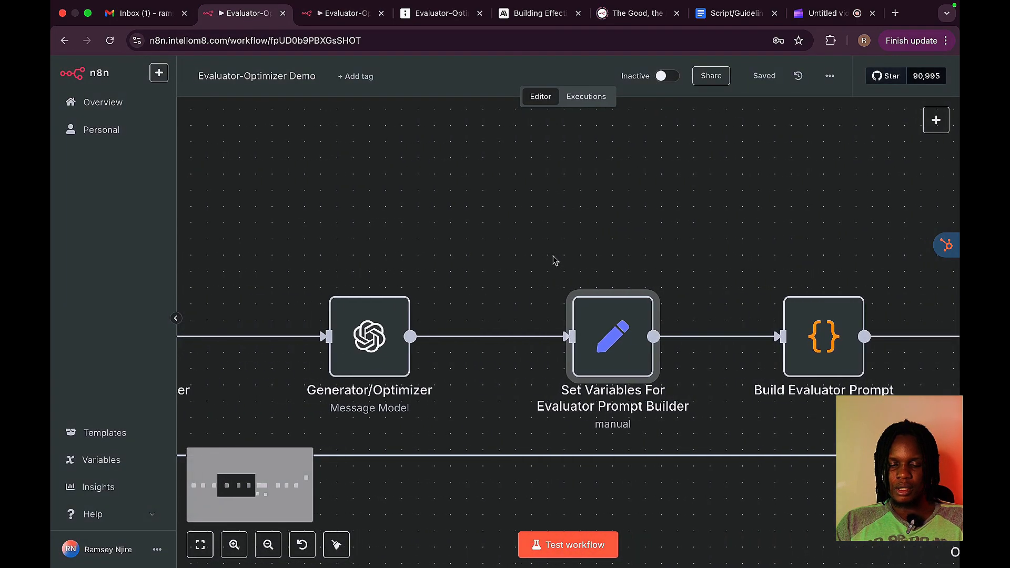
scroll(553, 259, "down", 5)
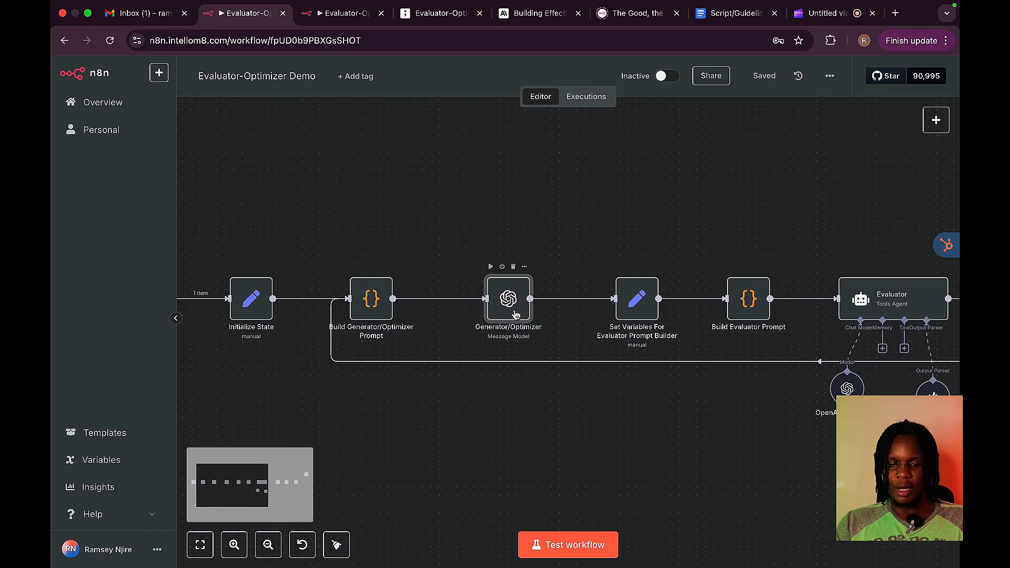
double_click(510, 300)
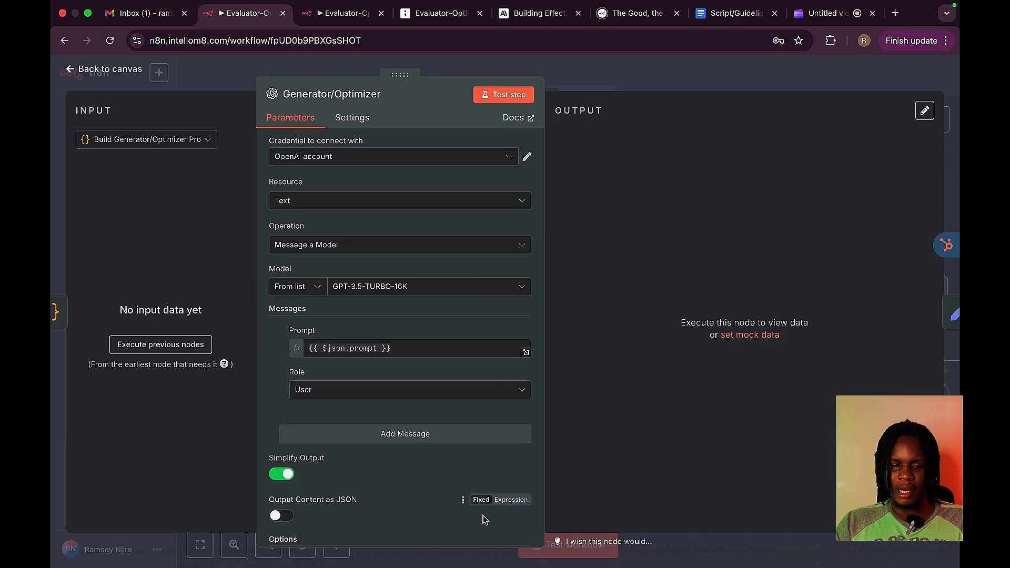
scroll(466, 368, "down", 3)
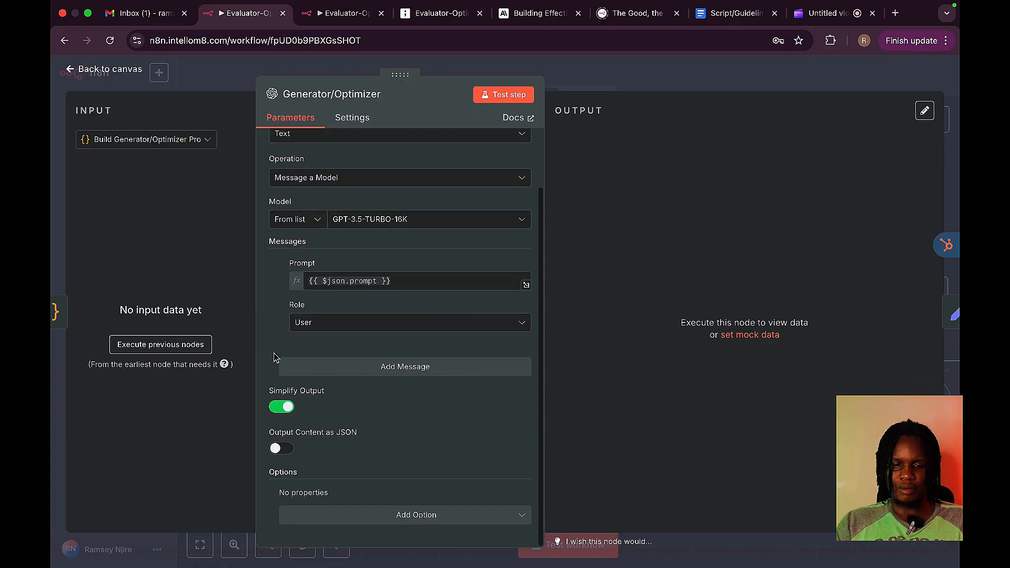
left_click(213, 65)
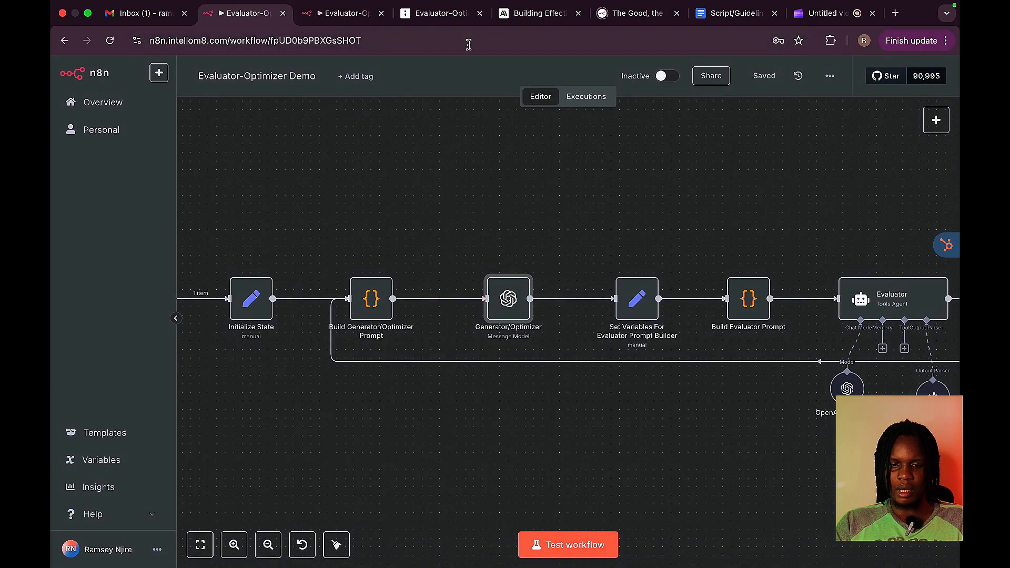
- Examine the prompt text passed into the Generator/Optimizer node of the Evaluator-Optimizer workflow, down to its TASK instructions
left_click(336, 13)
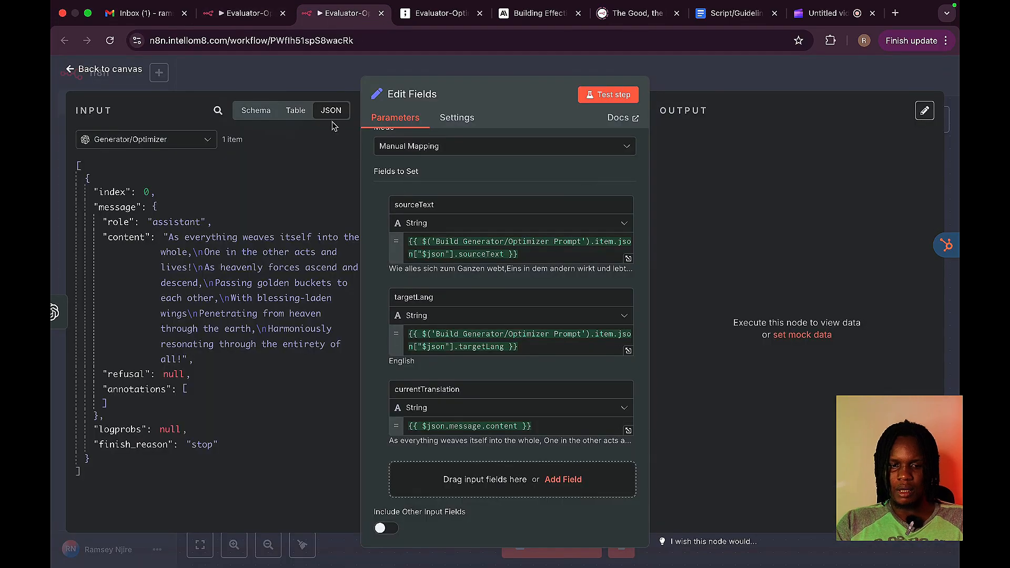
left_click(327, 84)
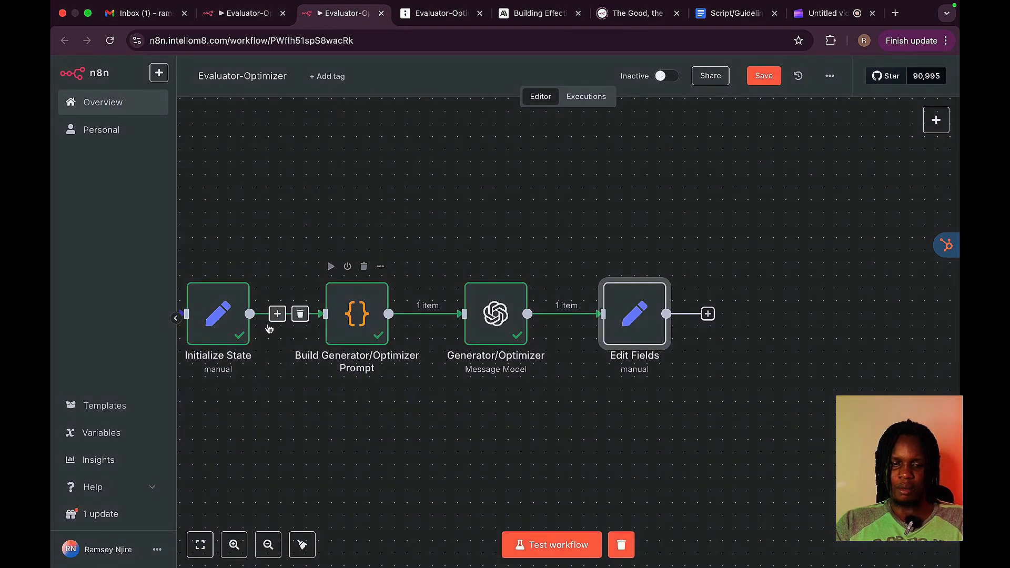
scroll(273, 318, "left", 2)
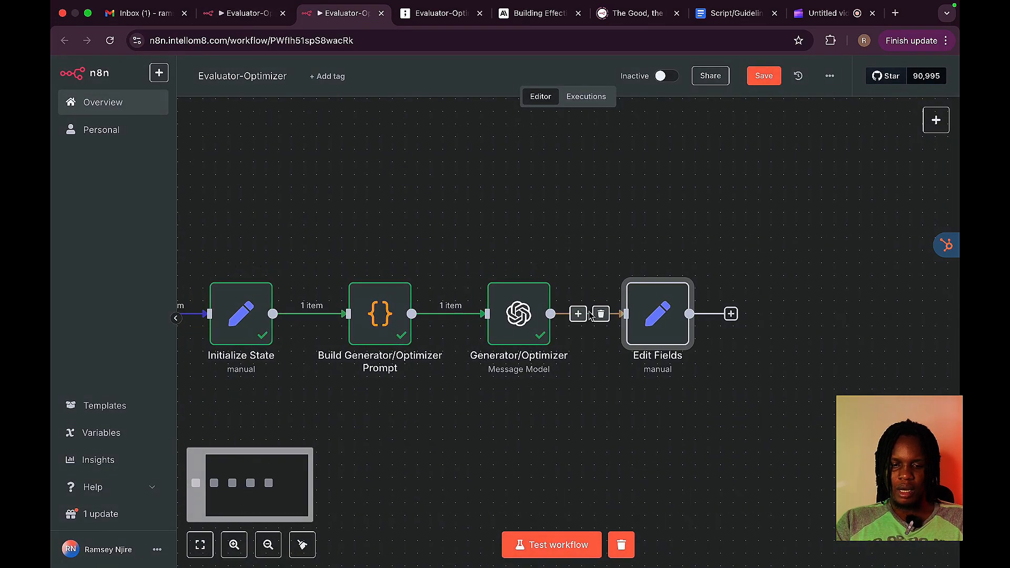
double_click(497, 324)
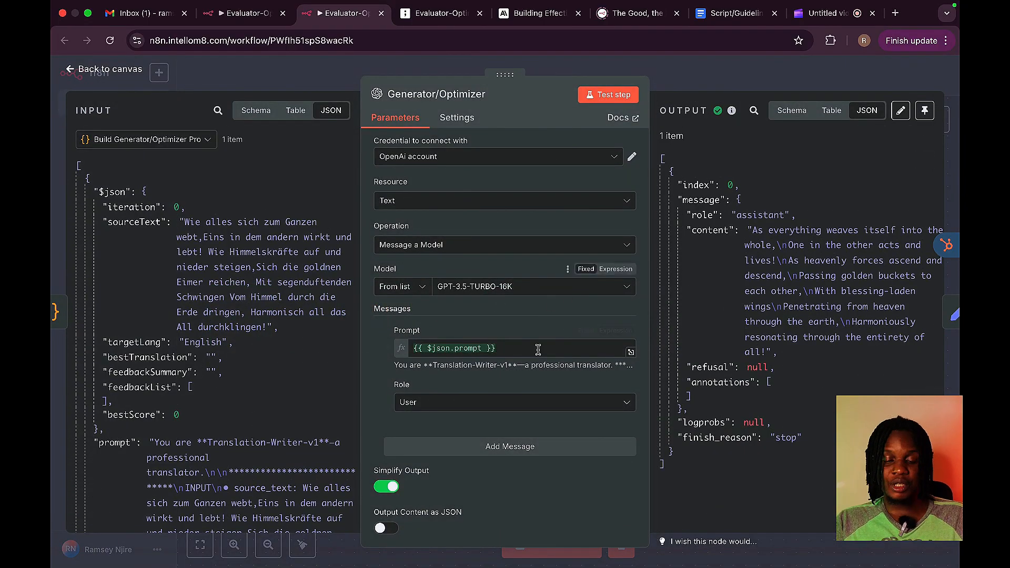
scroll(199, 320, "down", 5)
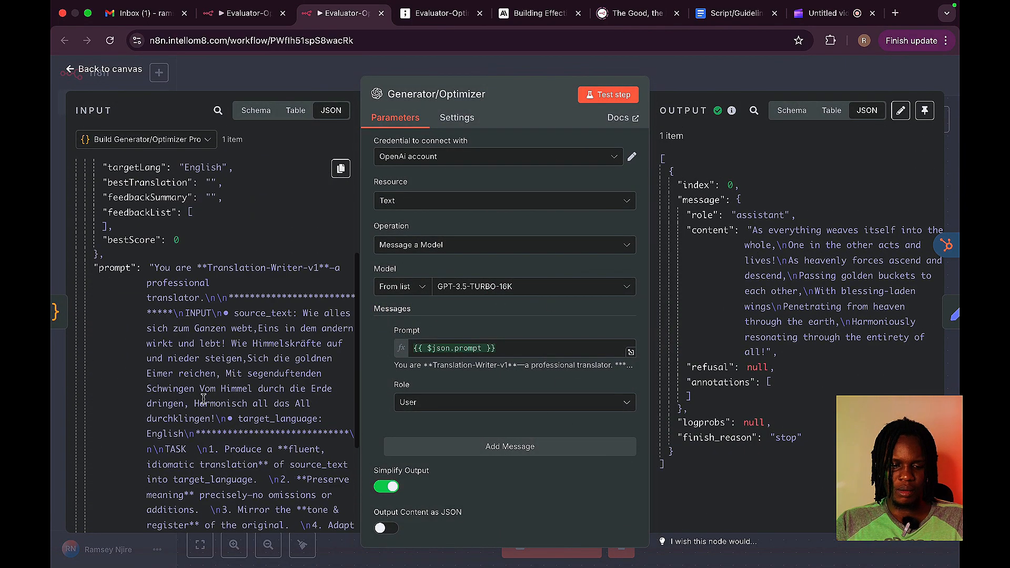
scroll(171, 251, "down", 2)
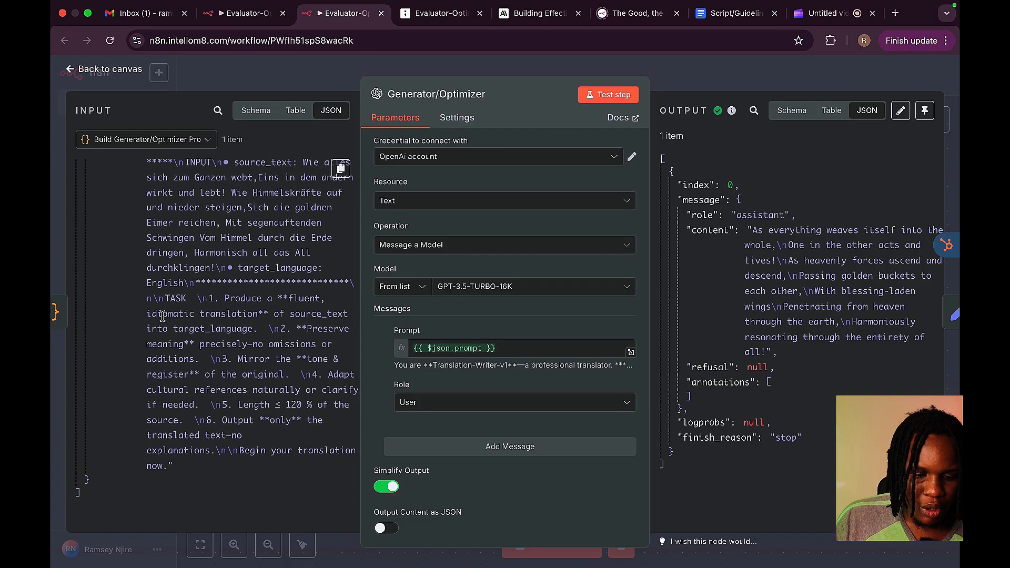
left_click(224, 297)
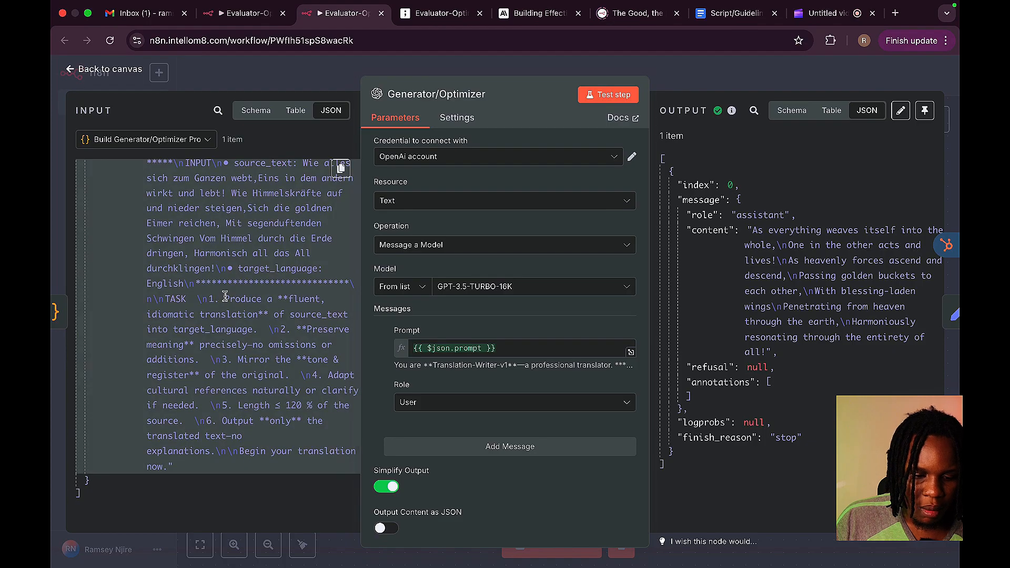
left_click_drag(224, 296, 238, 315)
left_click(240, 323)
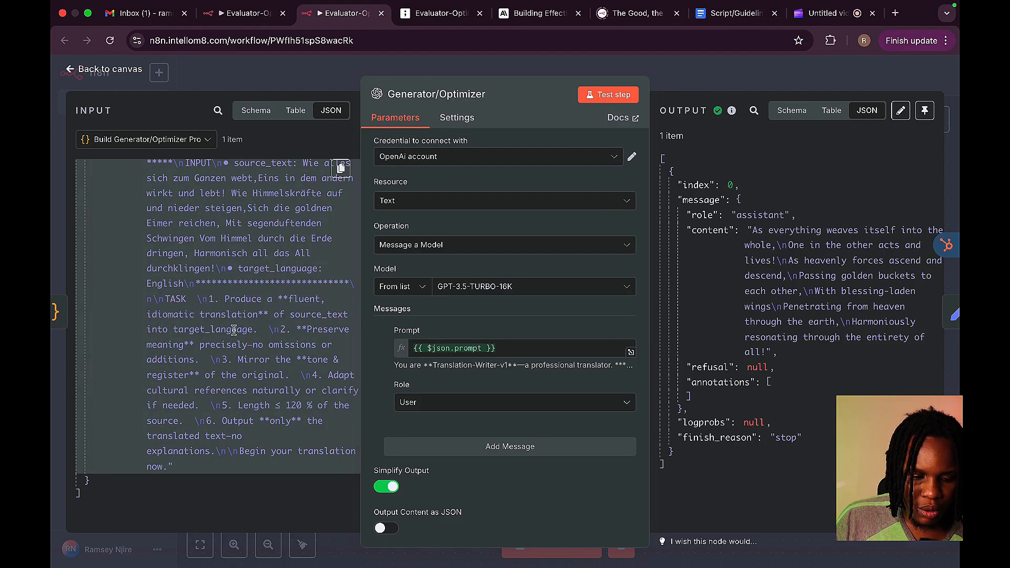
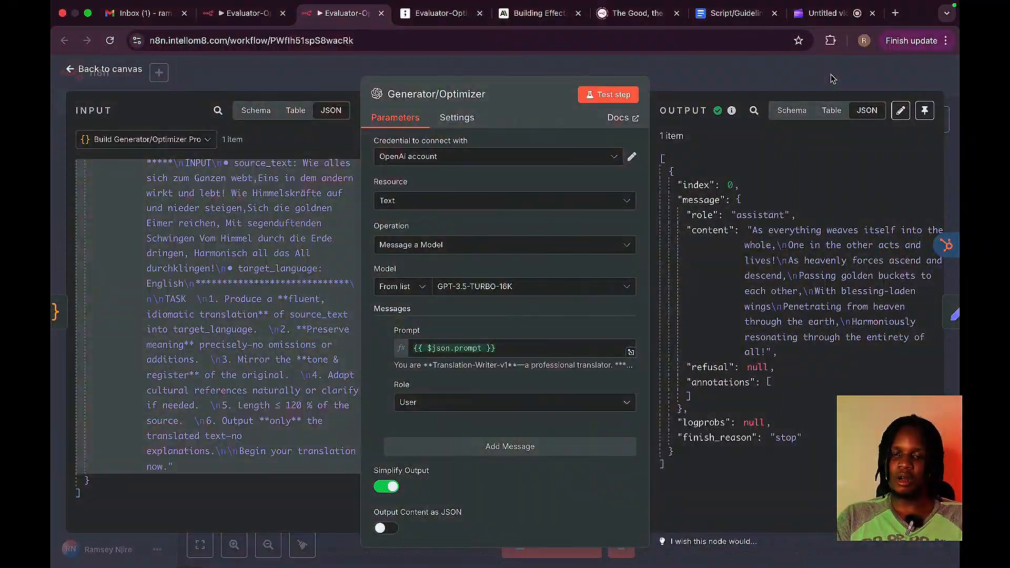
- Close the Generator/Optimizer node and save the Evaluator-Optimizer workflow
left_click(831, 79)
scroll(734, 383, "right", 3)
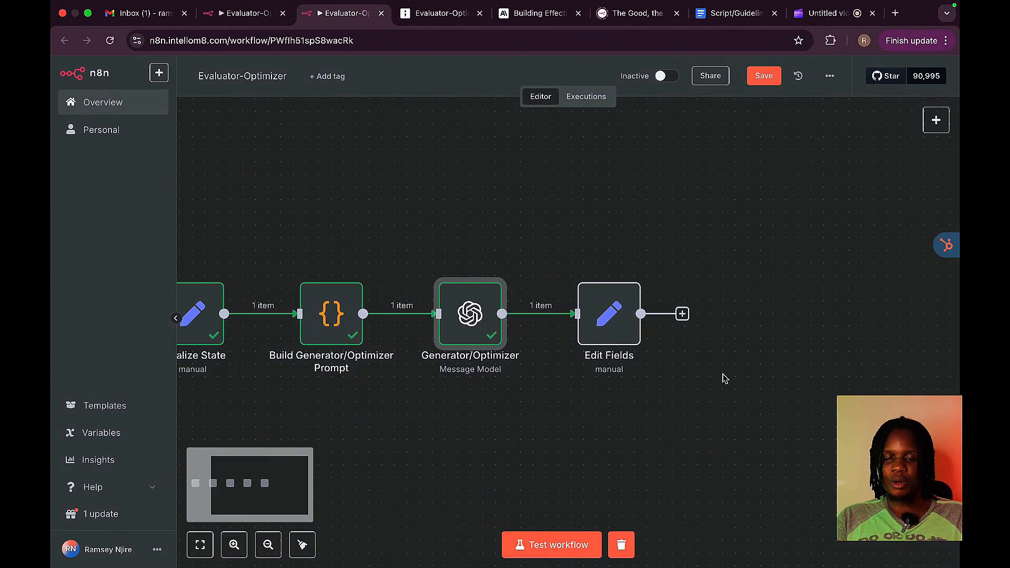
left_click(758, 80)
- Rename the Edit Fields node as Set Variables For Evaluator Prompt Builder, matching the node name in the demo workflow
right_click(562, 327)
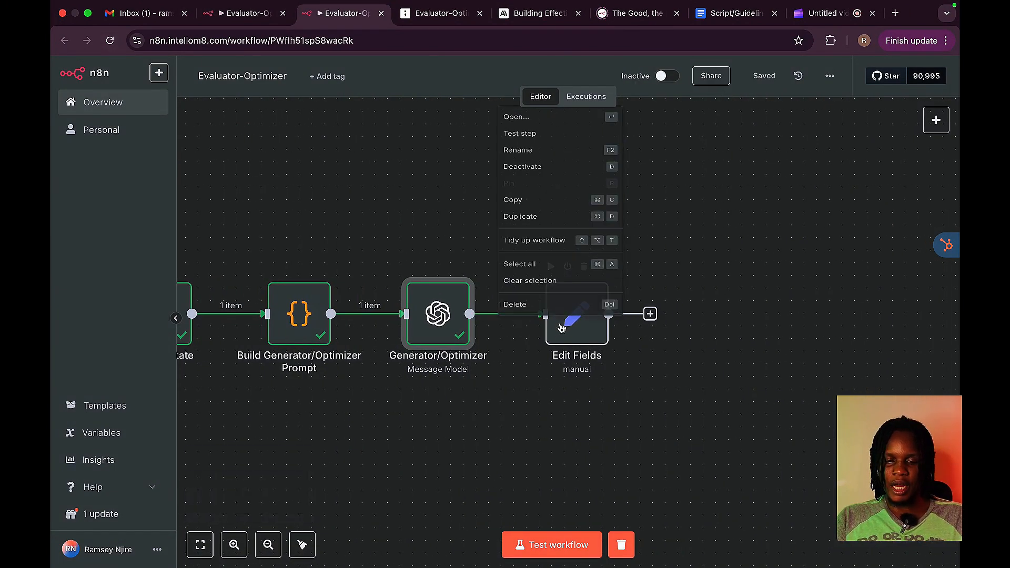
left_click(507, 129)
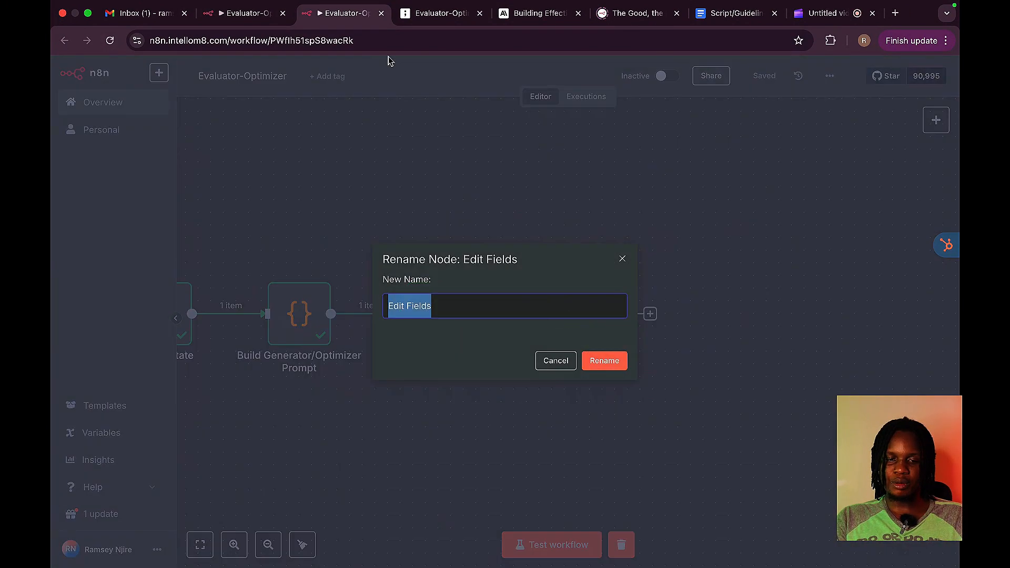
left_click(251, 20)
scroll(511, 305, "right", 3)
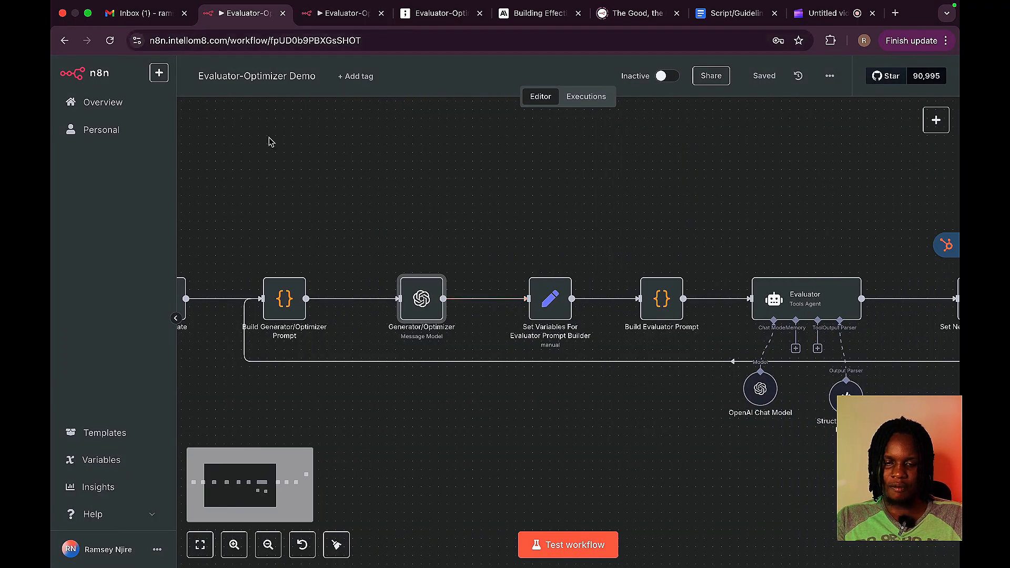
left_click(302, 13)
type("Set Variables For Evaluator Prompt Builder")
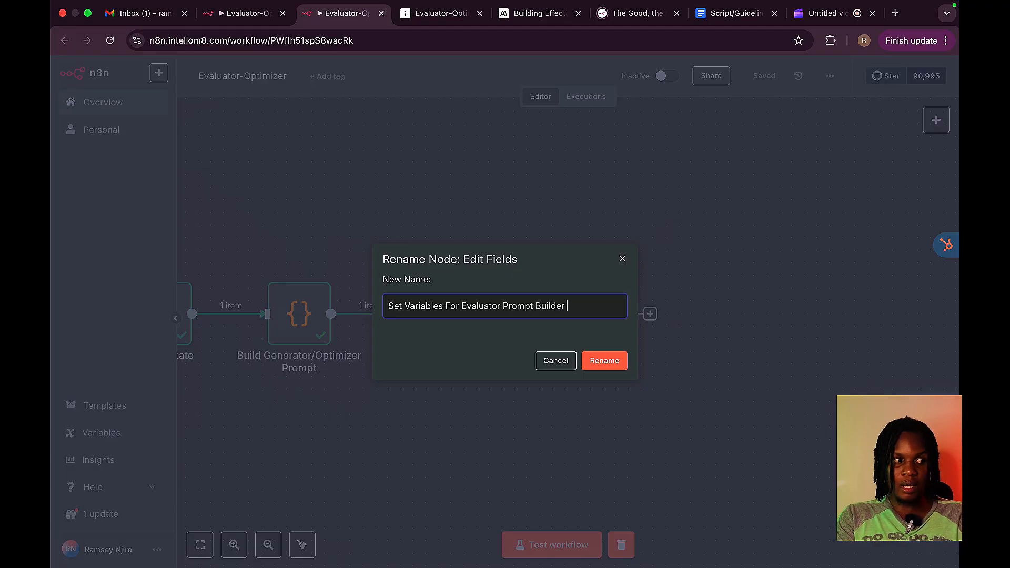
left_click(600, 371)
- Add a Code node after the Set Variables For Evaluator Prompt Builder node
left_click(650, 314)
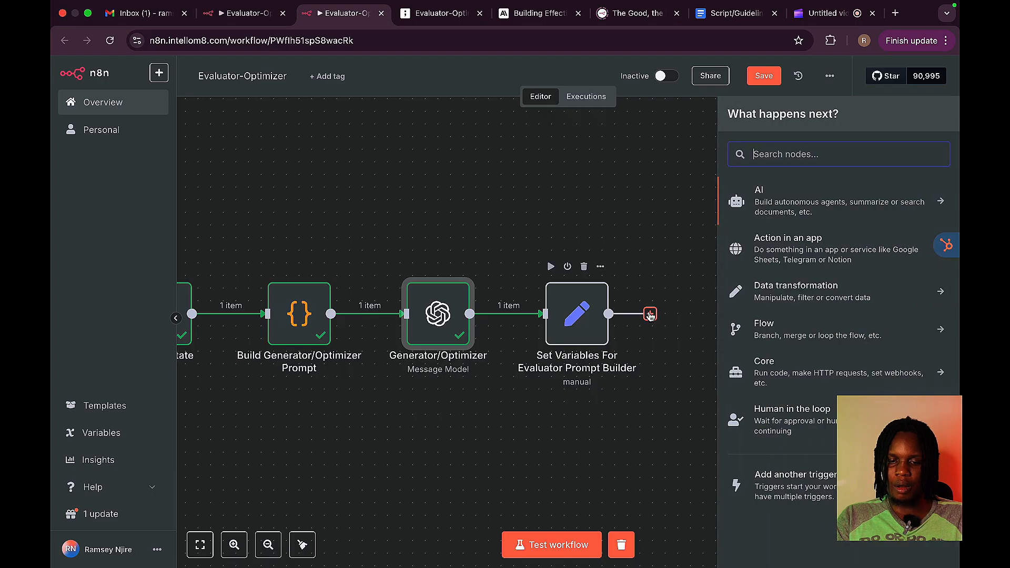
type("Ciodo")
key("BackSpace")
key("BackSpace")
key("BackSpace")
key("BackSpace")
type("ode")
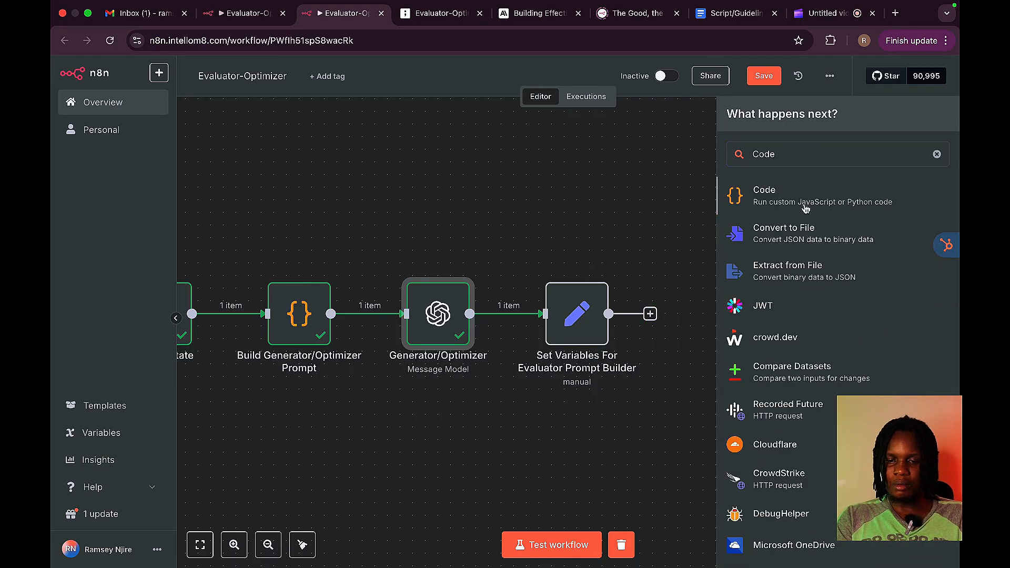
left_click(805, 209)
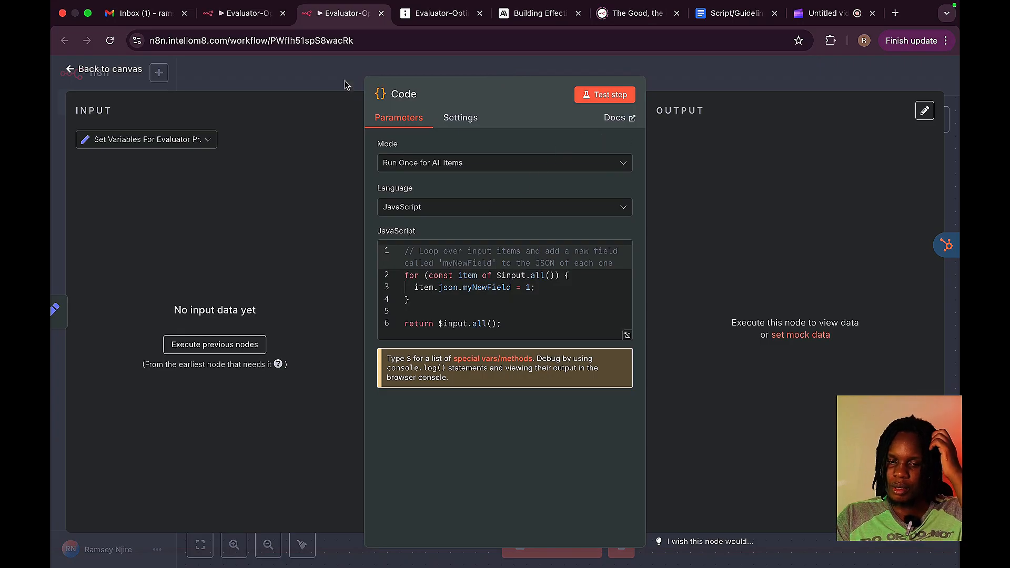
- Replace the new Code node's default JavaScript with the full script copied from the demo's Build Evaluator Prompt node
left_click(245, 13)
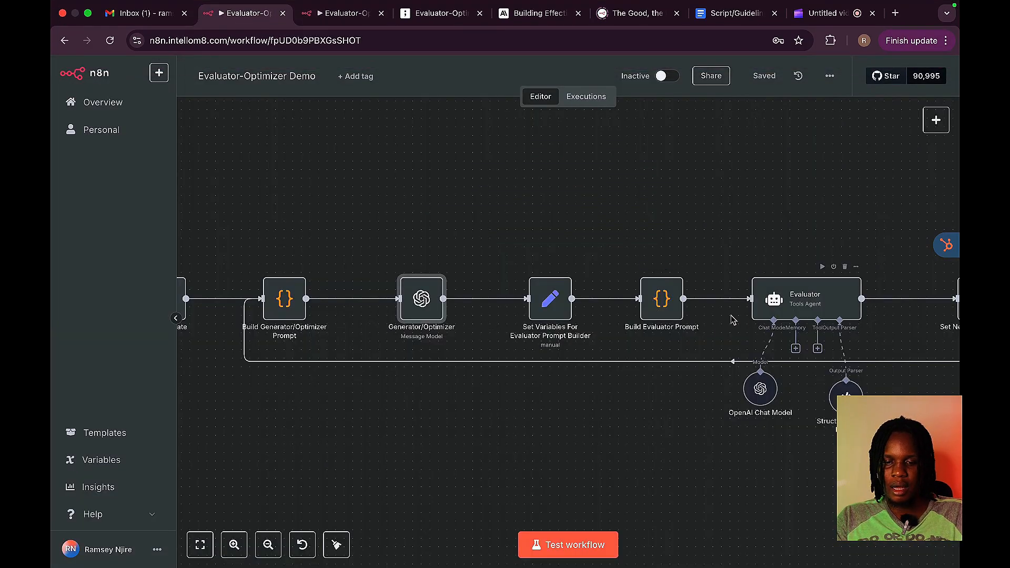
double_click(661, 299)
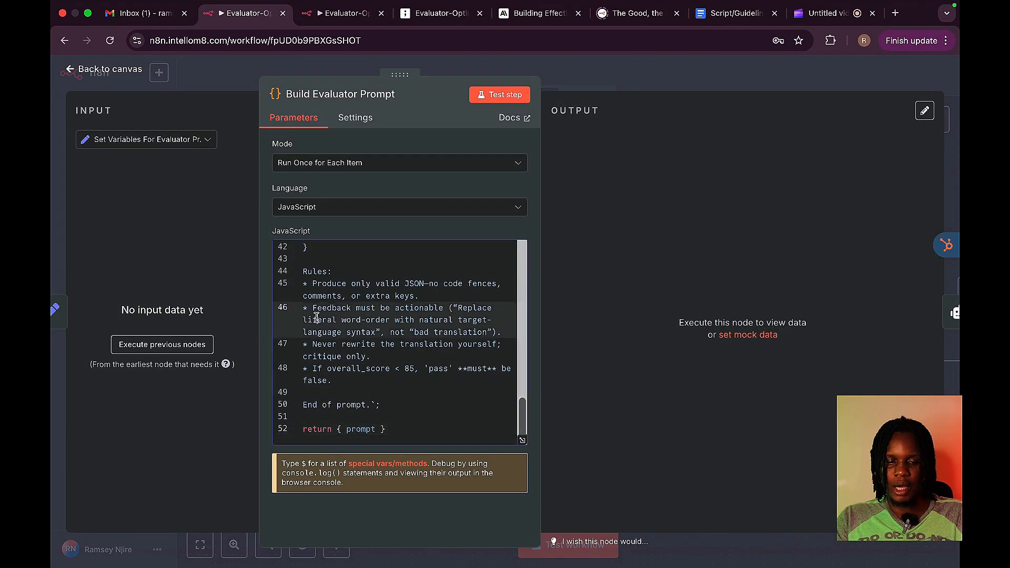
key("super+a")
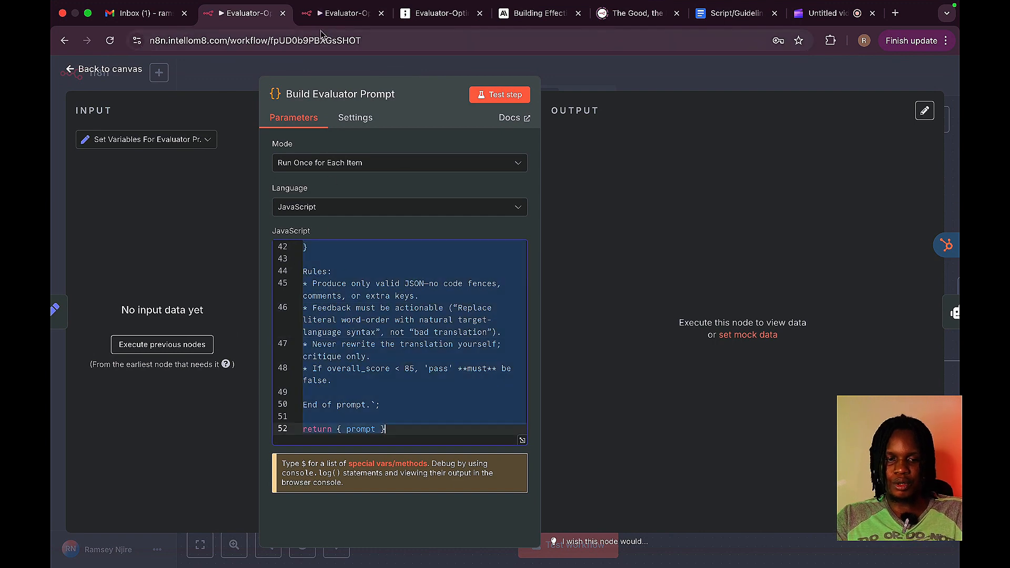
left_click(330, 14)
left_click_drag(504, 324, 367, 252)
key("super+v")
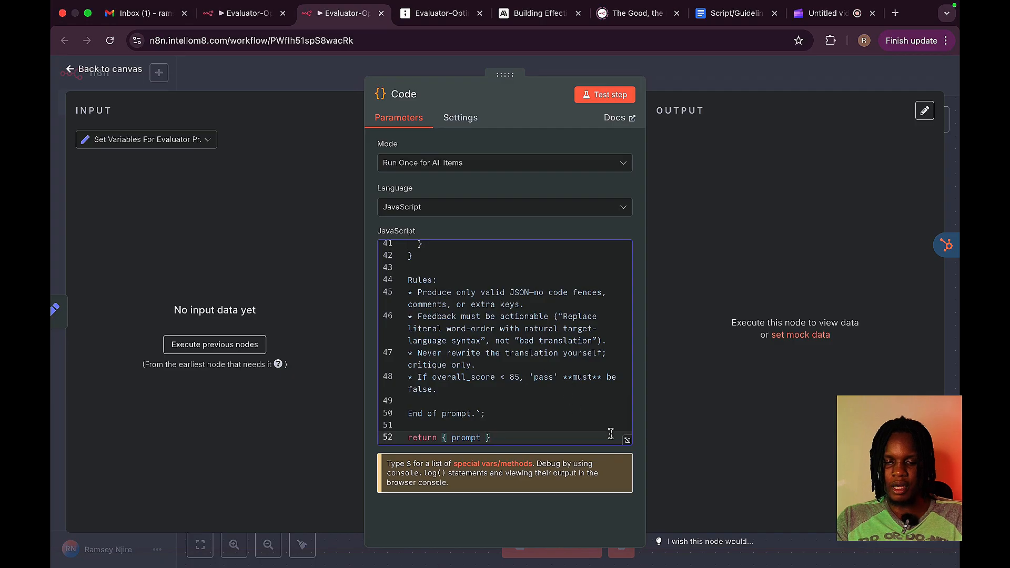
- Check the variables read from $json in the pasted script, and set the Code node's mode to Run Once for Each Item
left_click(627, 440)
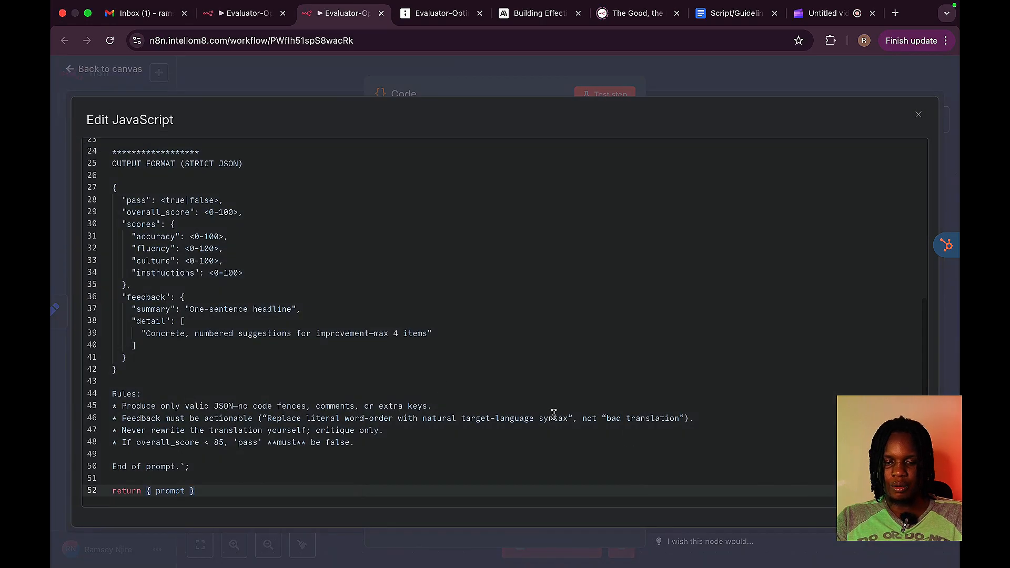
scroll(182, 223, "up", 5)
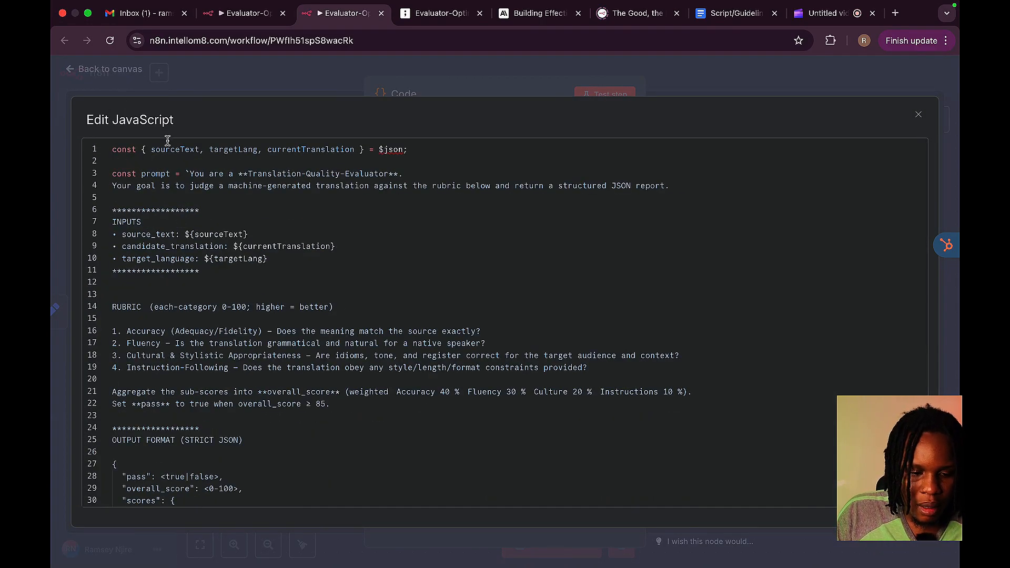
double_click(152, 150)
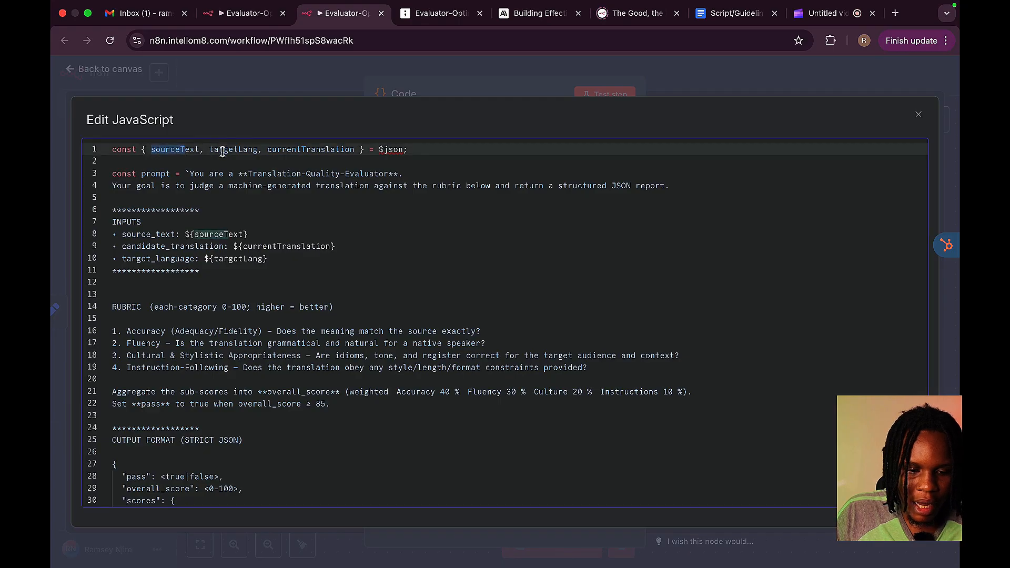
left_click(167, 152)
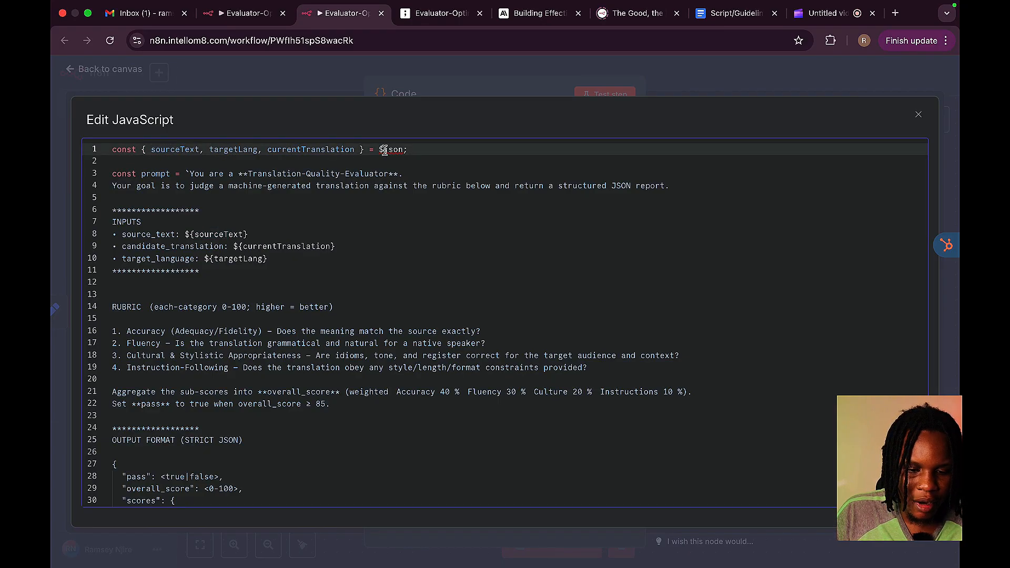
left_click(421, 93)
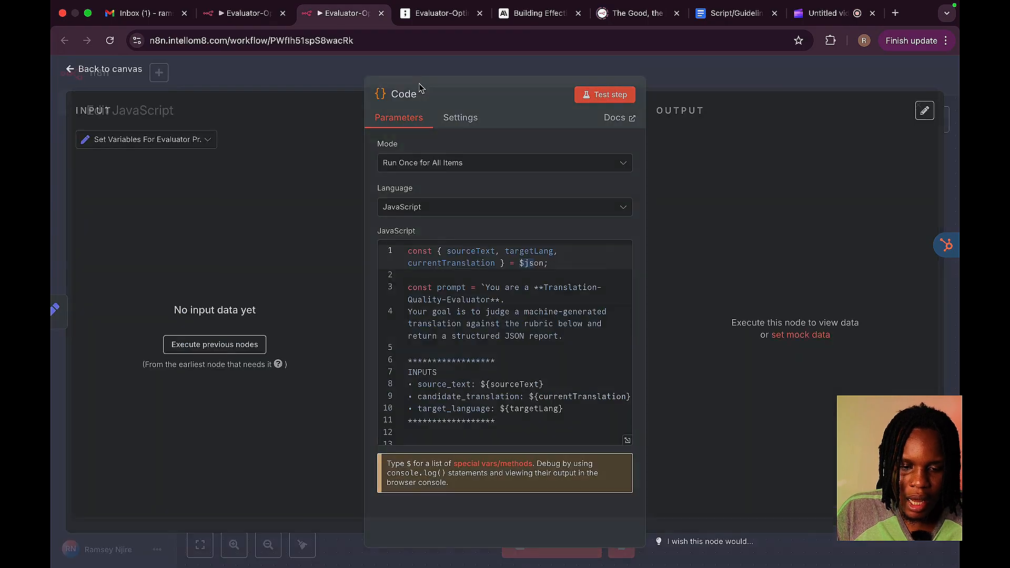
left_click(462, 162)
left_click(436, 243)
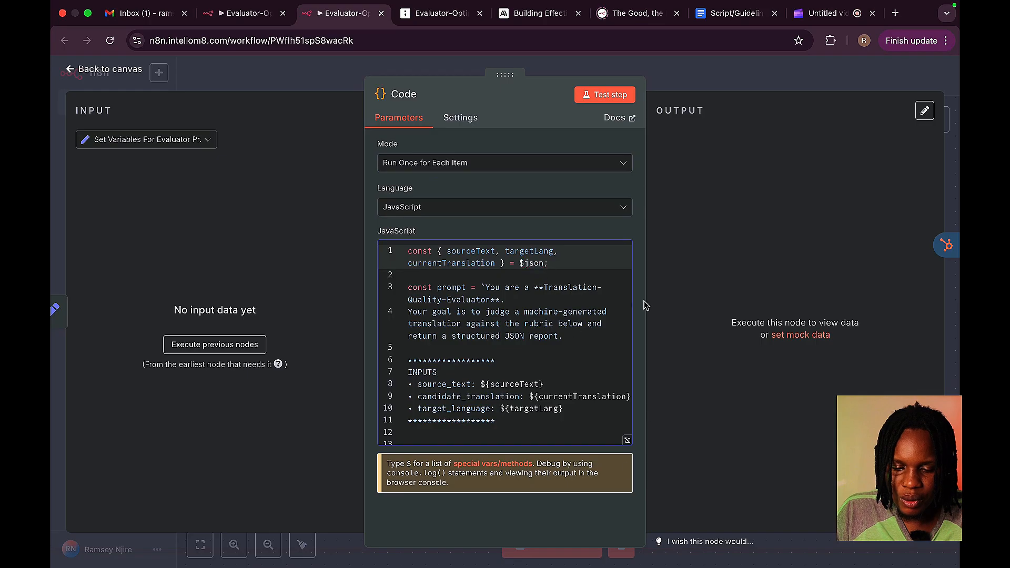
- Examine the evaluator prompt's input variables, its four rubric criteria and the score weighting in the Code node's script
left_click(629, 440)
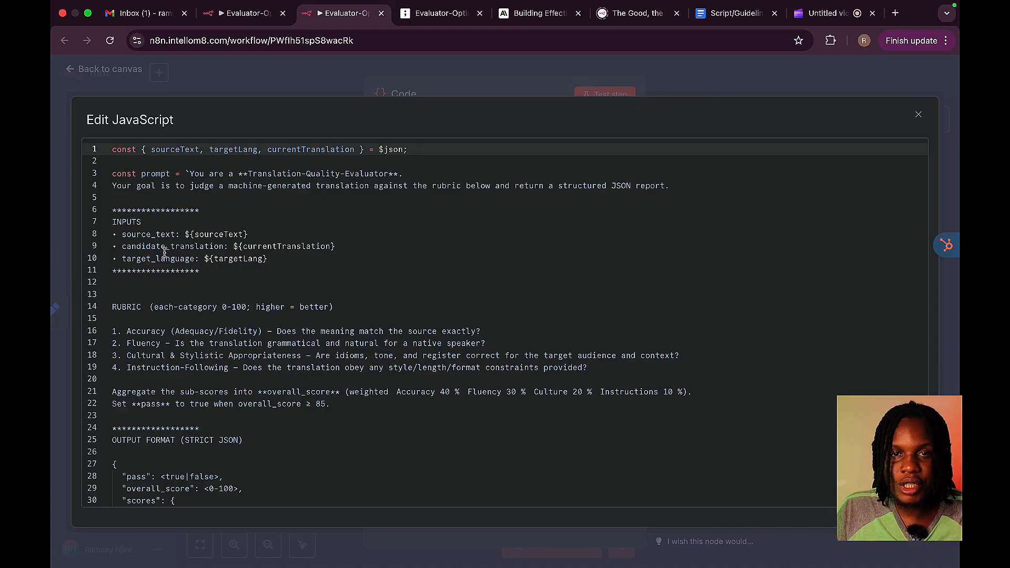
left_click_drag(188, 234, 232, 231)
left_click(255, 245)
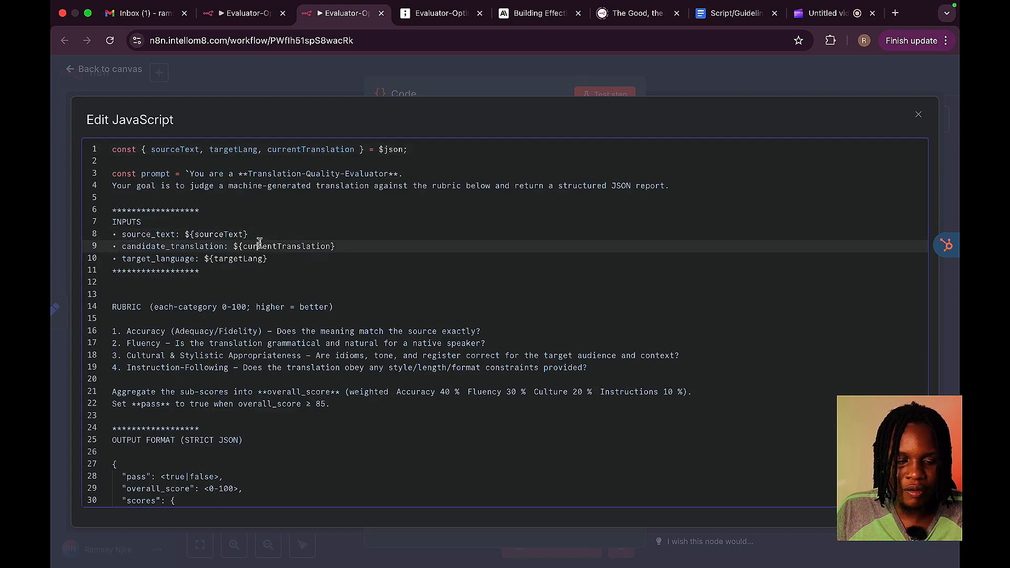
left_click(228, 258)
scroll(226, 322, "down", 3)
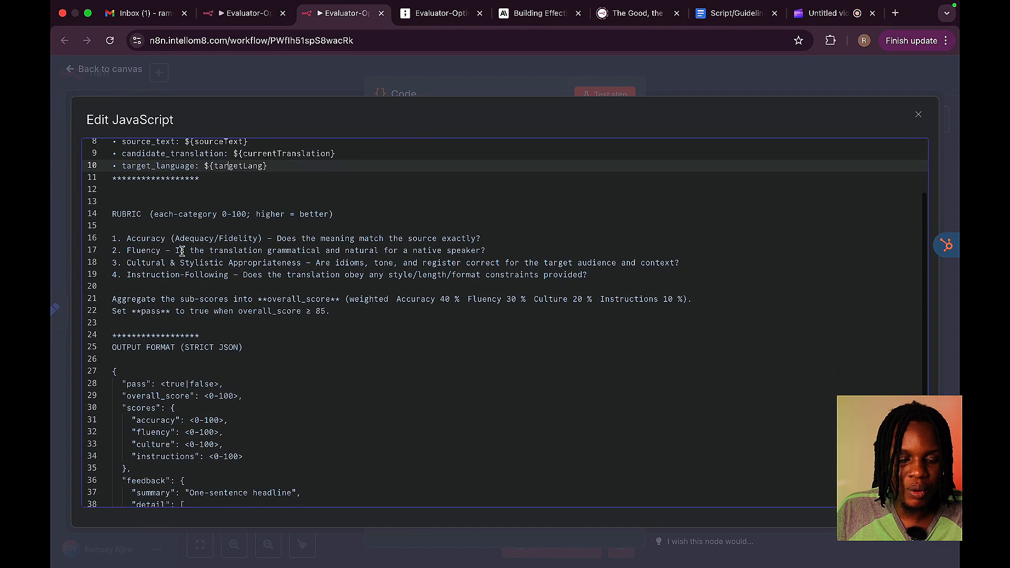
left_click_drag(128, 242, 379, 240)
left_click_drag(141, 261, 345, 251)
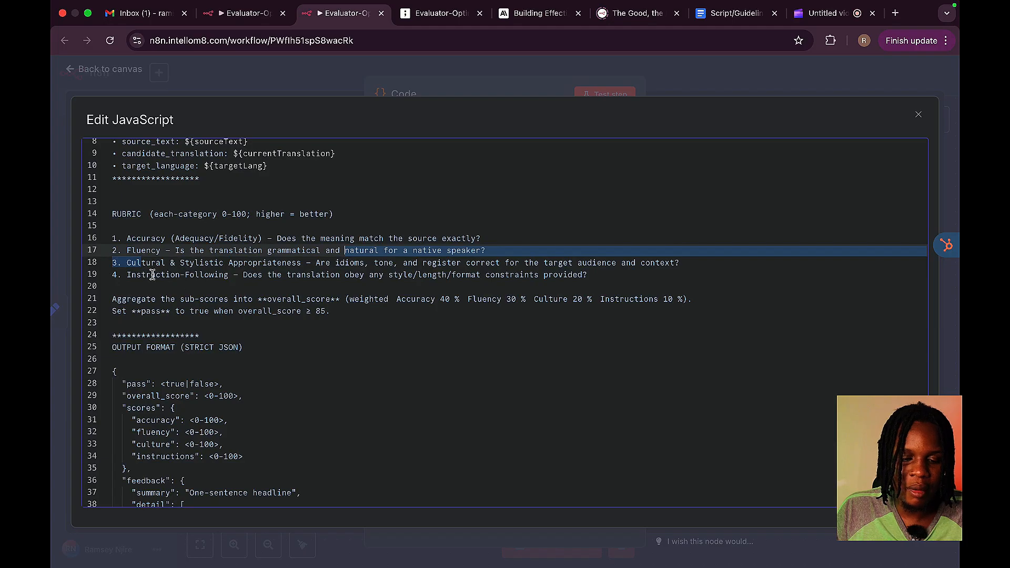
left_click_drag(140, 263, 614, 266)
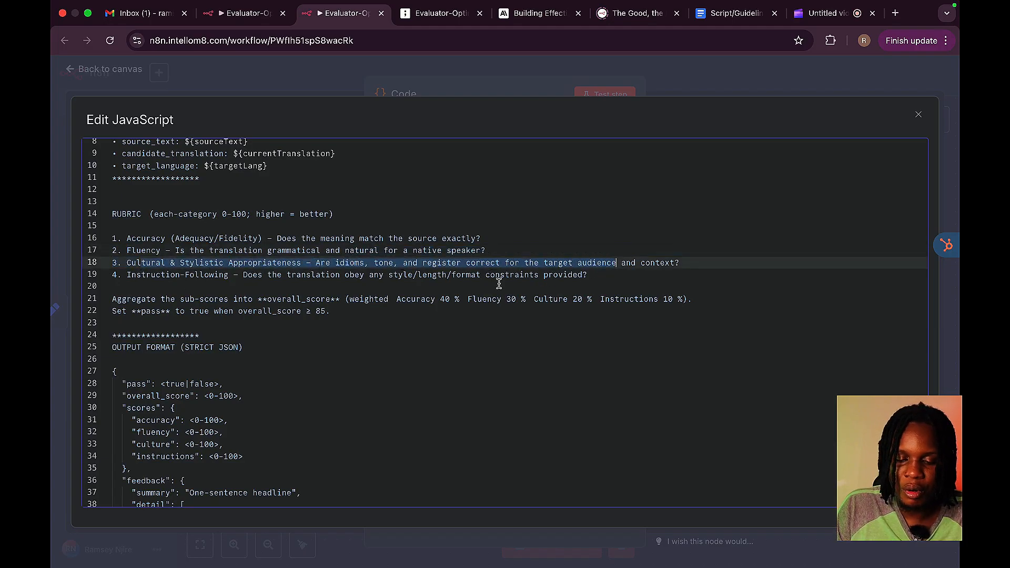
left_click_drag(155, 280, 537, 276)
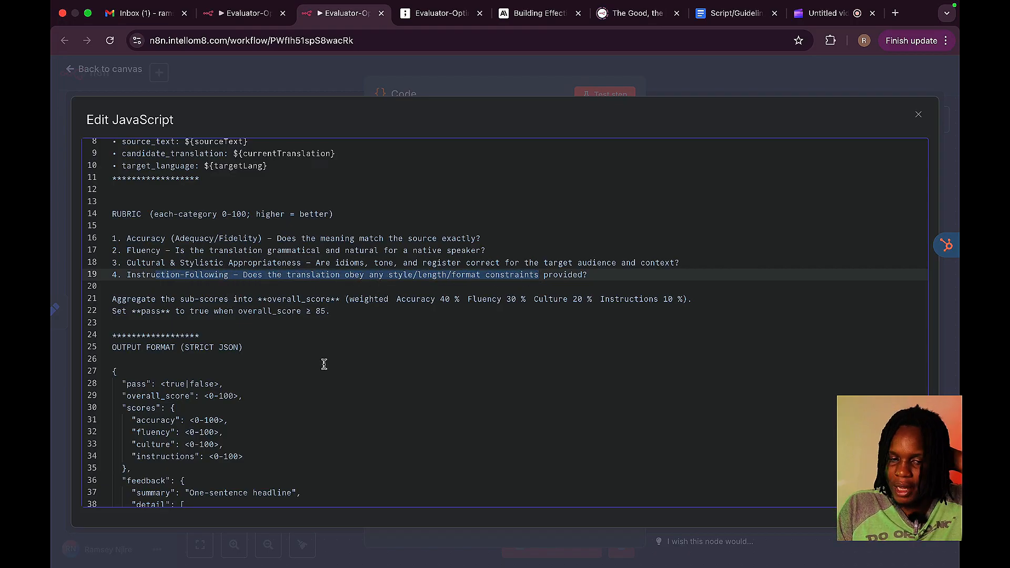
scroll(502, 294, "down", 3)
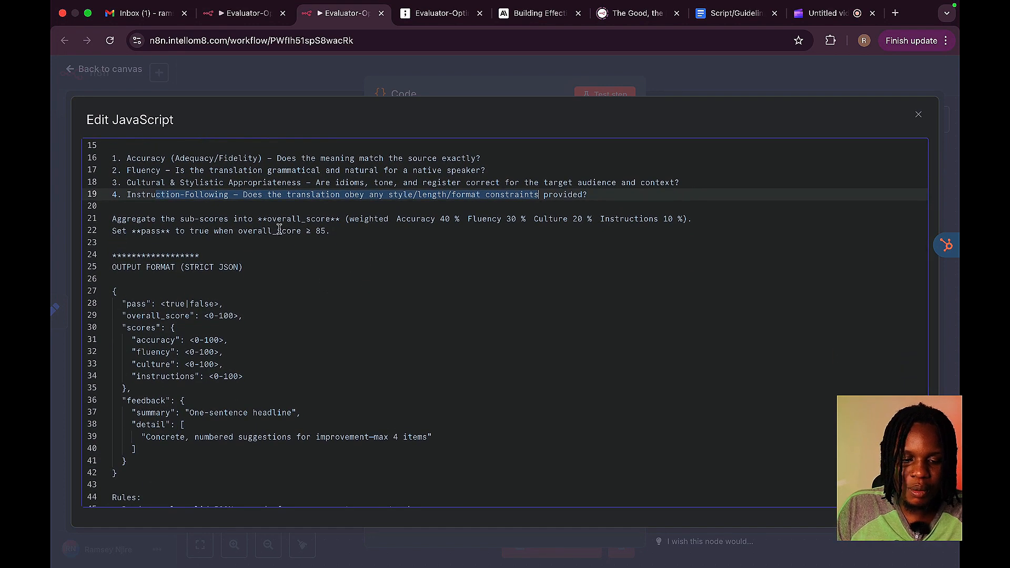
- Review the prompt's strict JSON output format, covering the pass, overall_score, scores and feedback fields
scroll(337, 283, "down", 1)
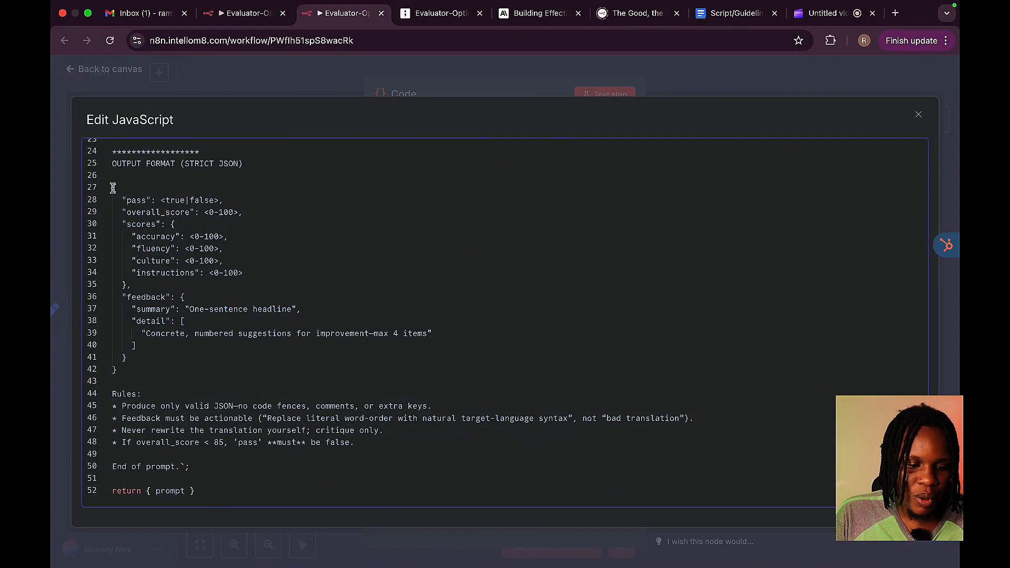
left_click_drag(147, 202, 198, 200)
left_click_drag(136, 211, 220, 211)
left_click_drag(141, 240, 168, 273)
left_click(145, 268)
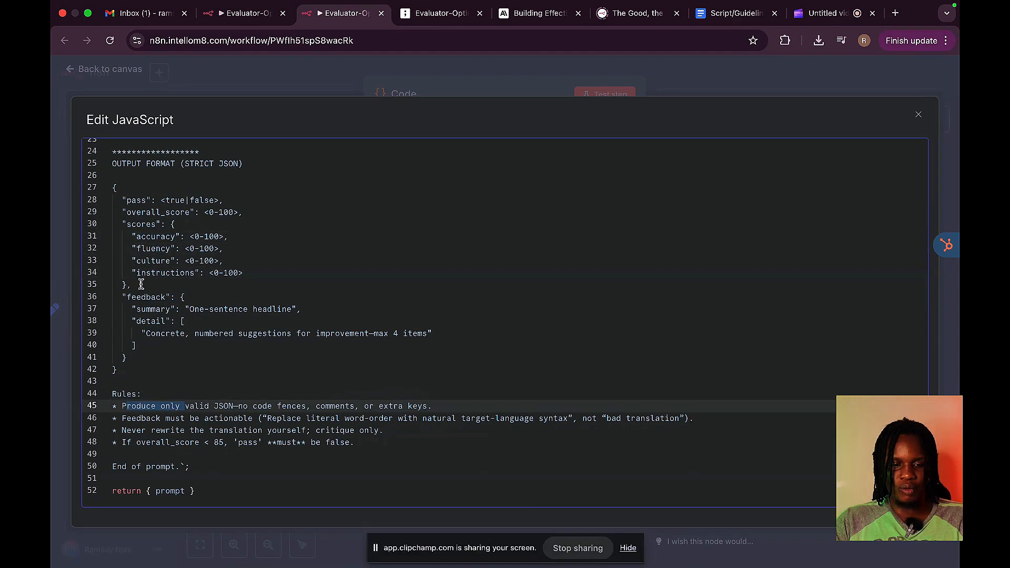
left_click_drag(134, 296, 224, 335)
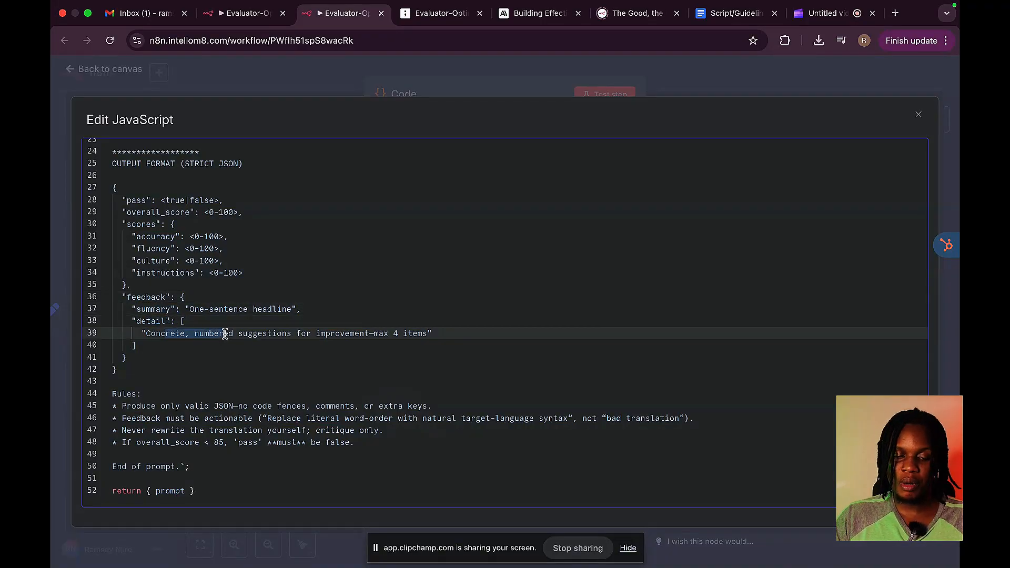
- Examine the evaluator prompt's four rules and the script's closing return statement
left_click_drag(116, 408, 430, 407)
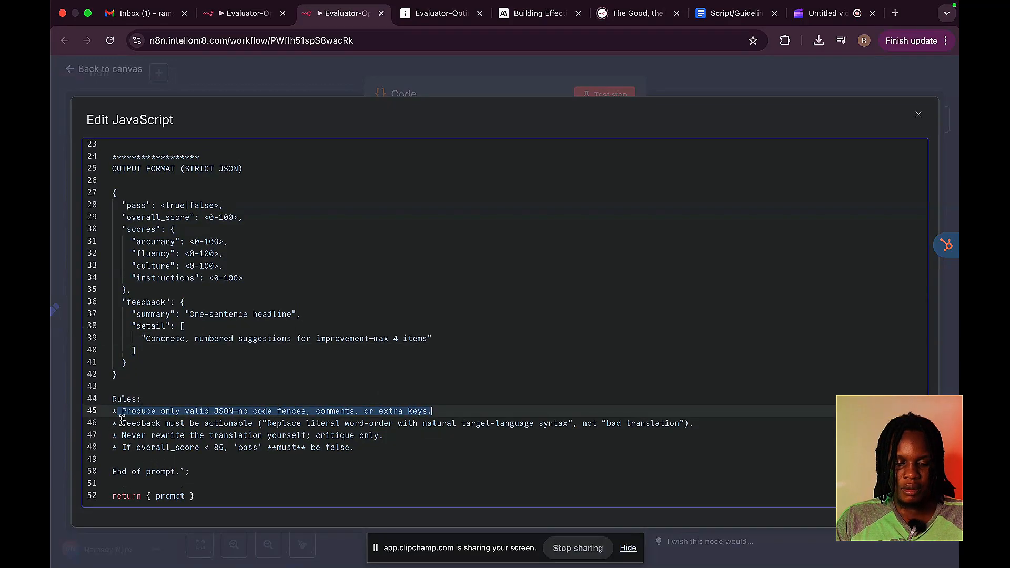
left_click(169, 411)
left_click_drag(121, 436, 298, 434)
left_click_drag(183, 436, 368, 427)
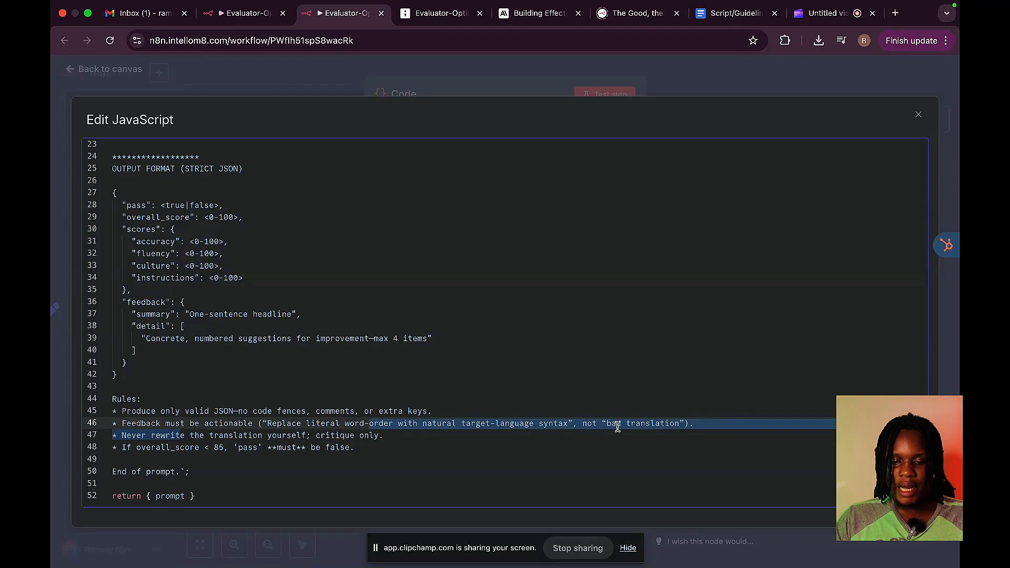
scroll(135, 441, "down", 1)
left_click(126, 441)
left_click_drag(126, 438, 335, 431)
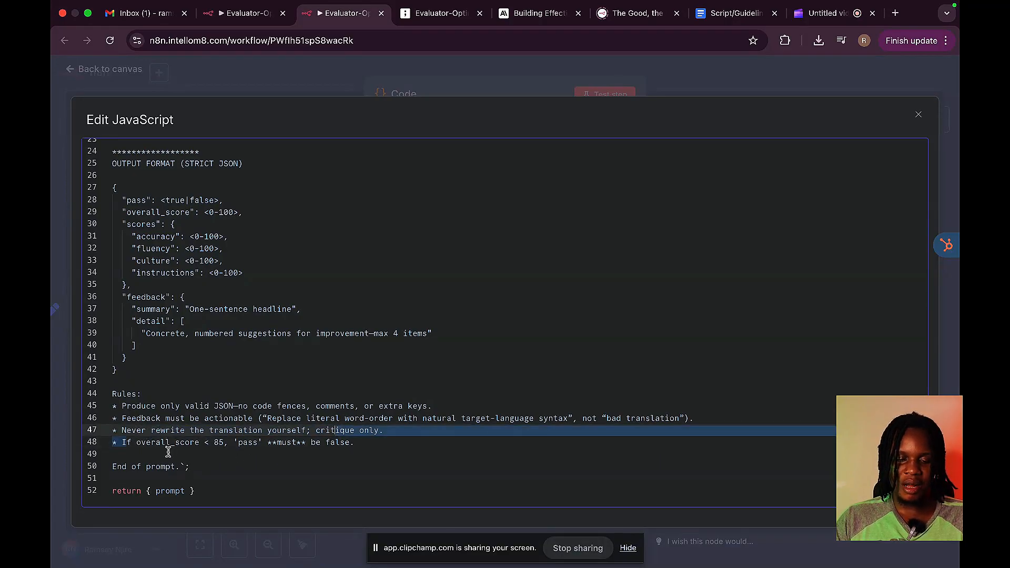
left_click_drag(142, 446, 371, 461)
scroll(129, 447, "up", 1)
scroll(370, 462, "down", 1)
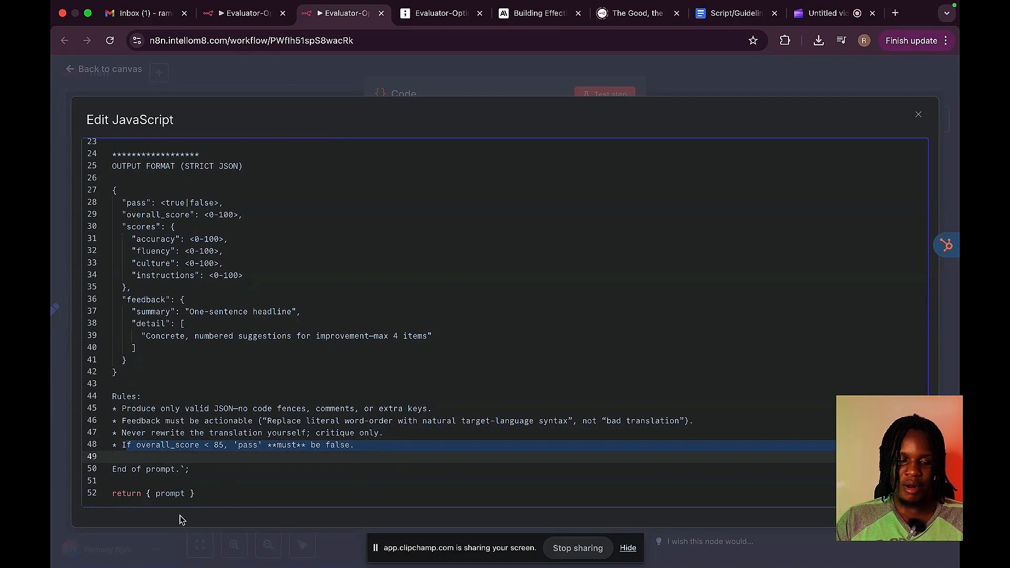
left_click(152, 492)
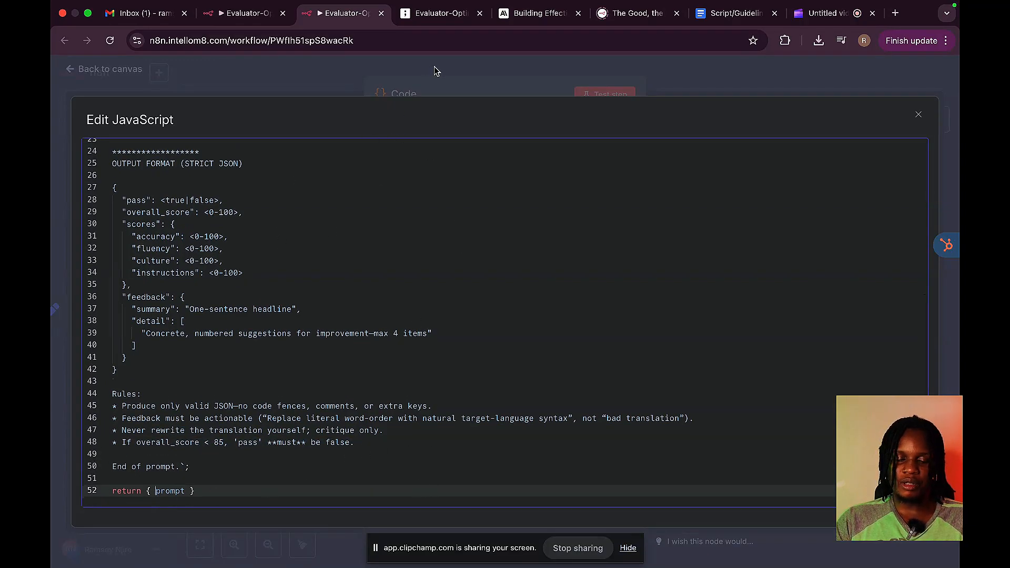
- Rename the Code node to "Build Evaluator Prompt", matching the node's name in the Evaluator-Optimizer Demo workflow
left_click(326, 66)
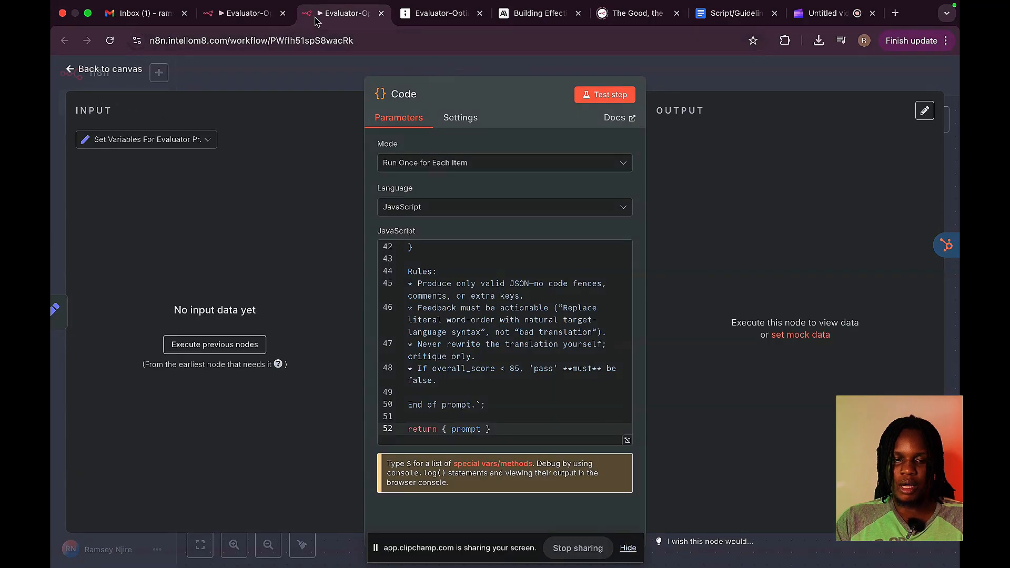
left_click(255, 19)
left_click(668, 84)
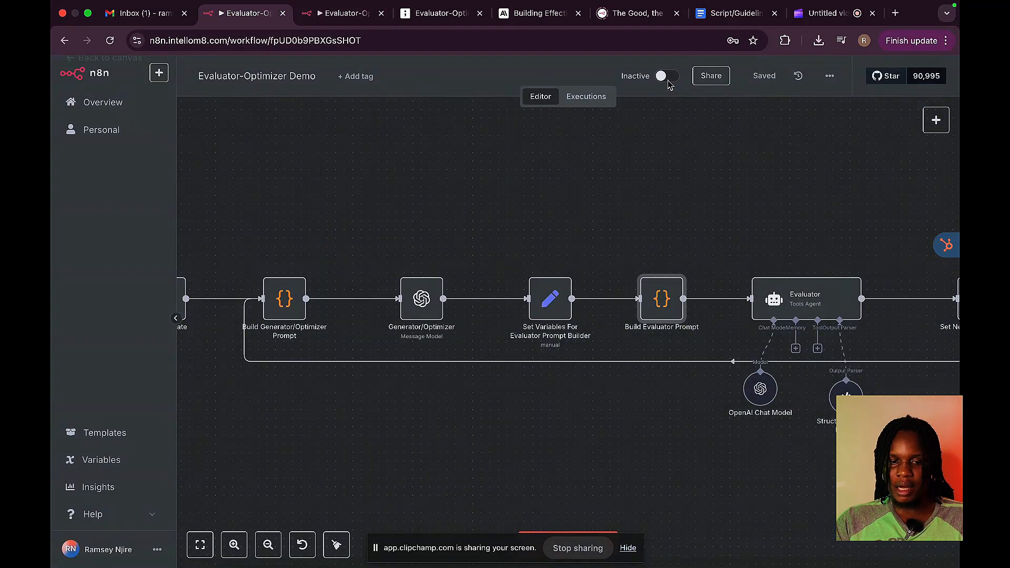
left_click(319, 17)
left_click(752, 78)
right_click(719, 316)
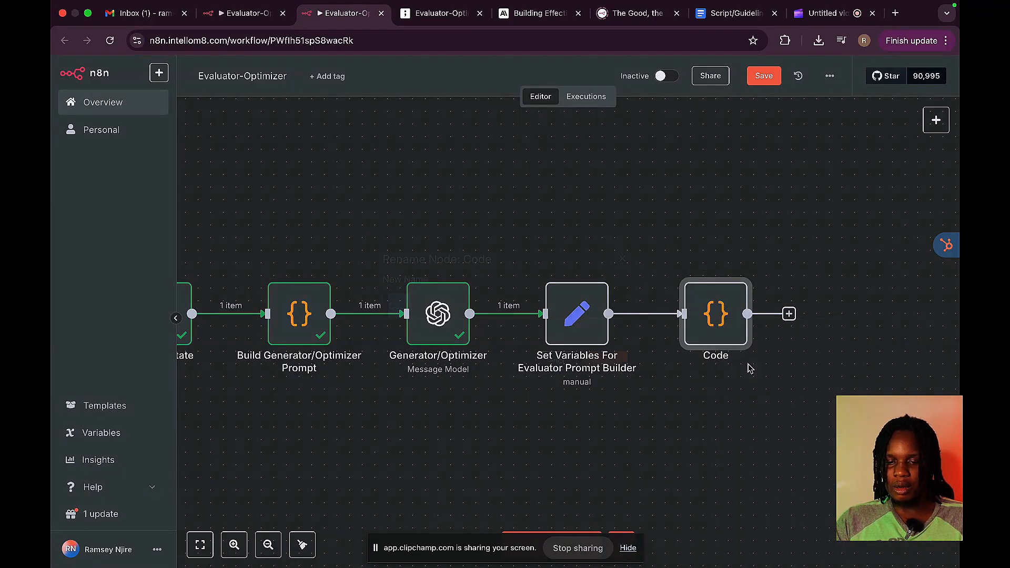
left_click(750, 368)
type("Build Evaluator Prompt")
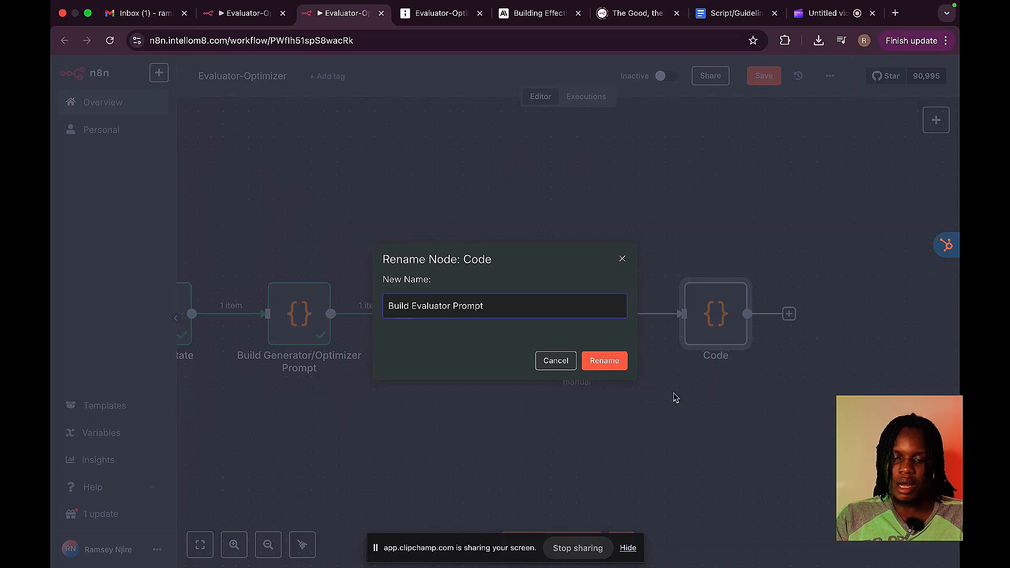
left_click(600, 361)
- Test the Set Variables For Evaluator Prompt Builder node, save the workflow, and check the node's output fields
scroll(651, 357, "right", 5)
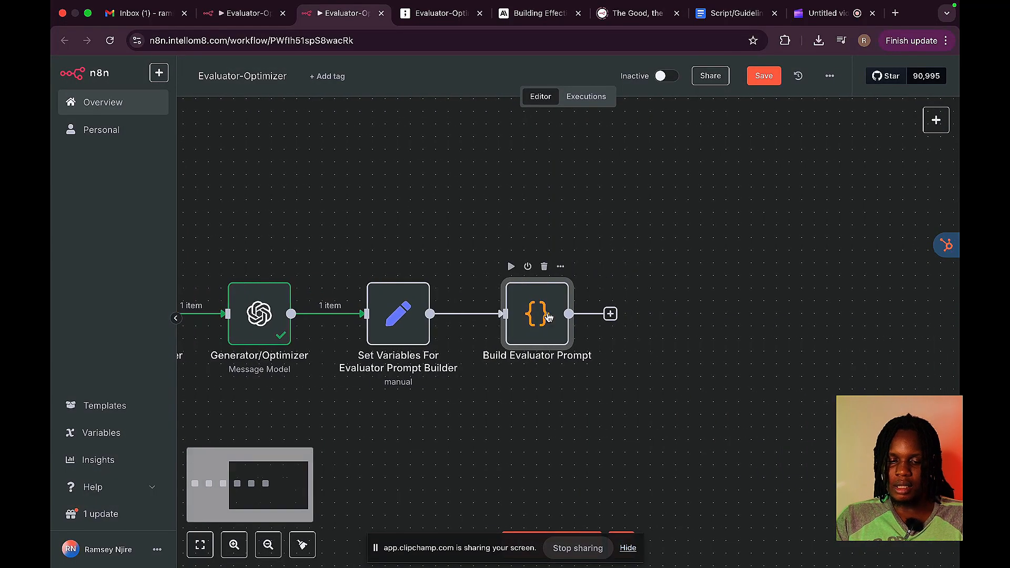
double_click(548, 316)
left_click(298, 77)
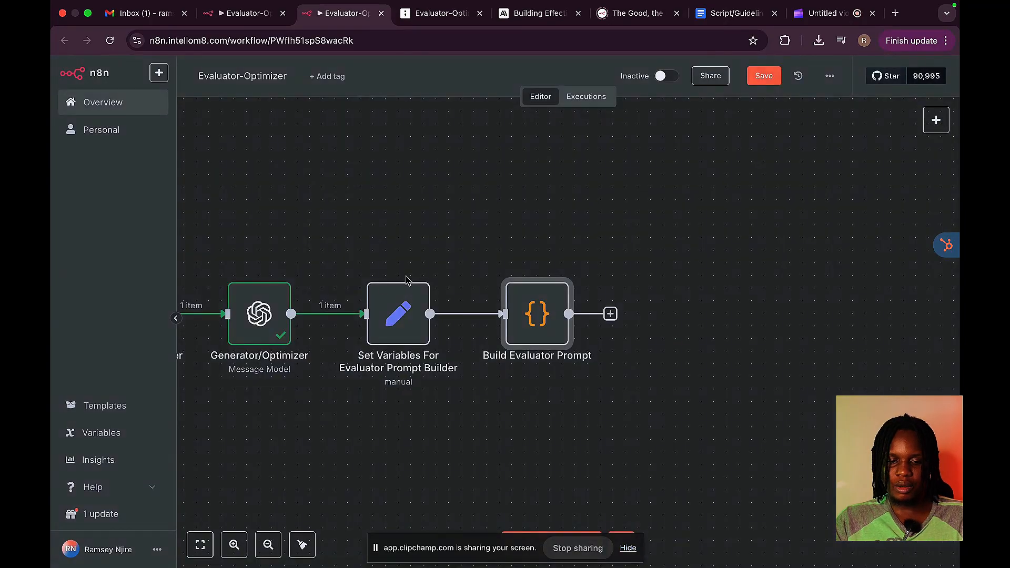
double_click(396, 321)
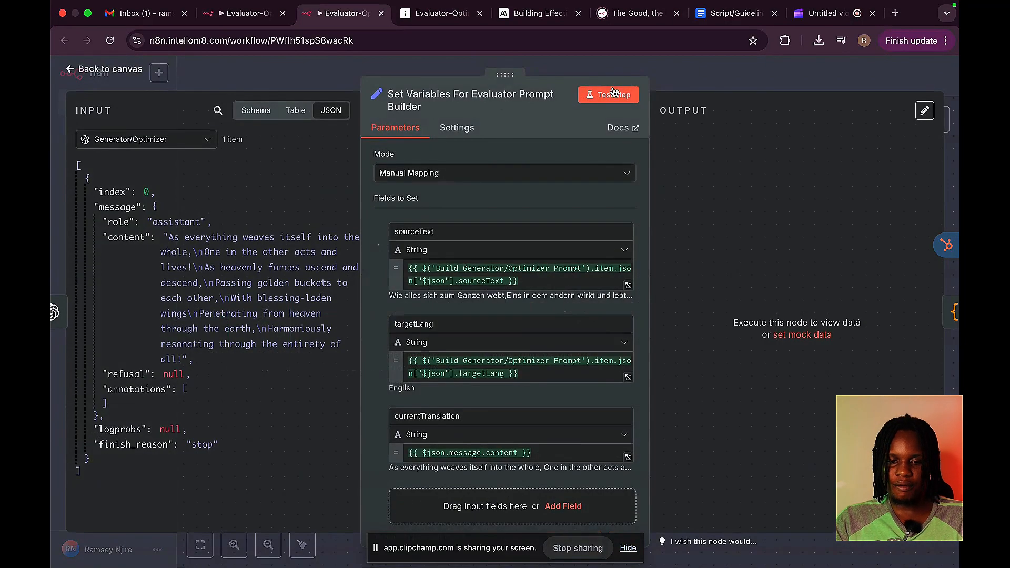
left_click(612, 99)
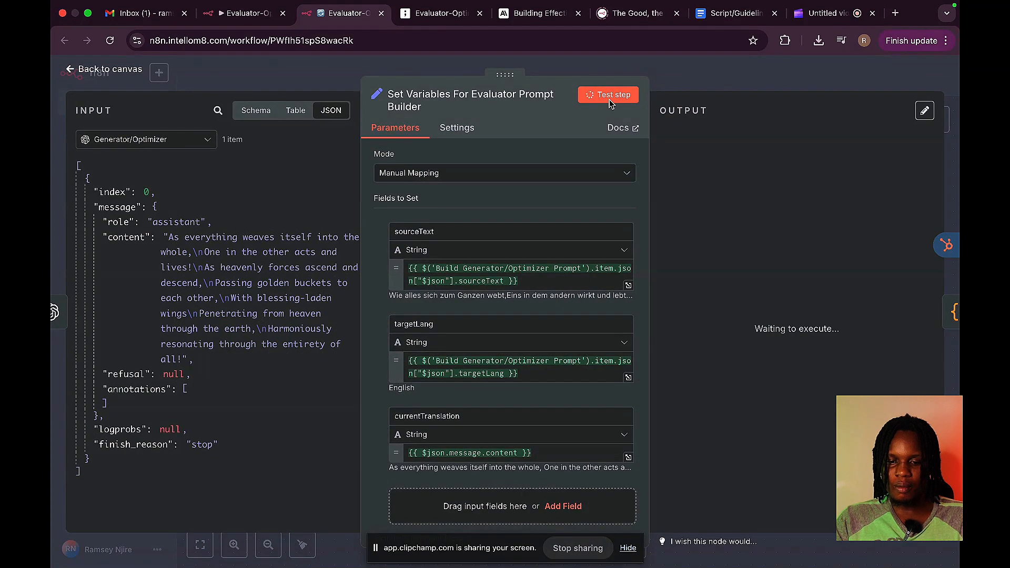
left_click(697, 76)
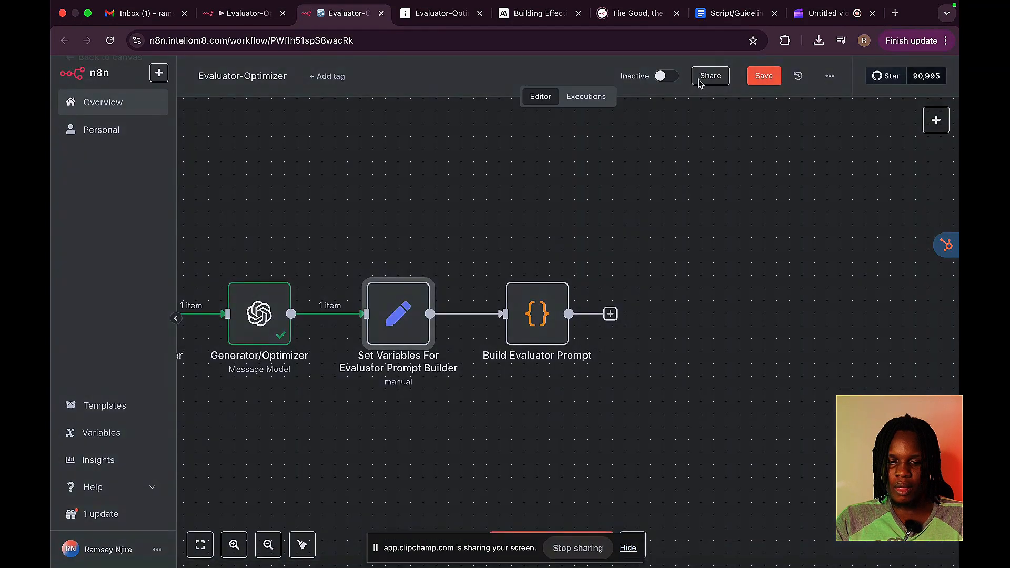
left_click(763, 76)
left_click(630, 556)
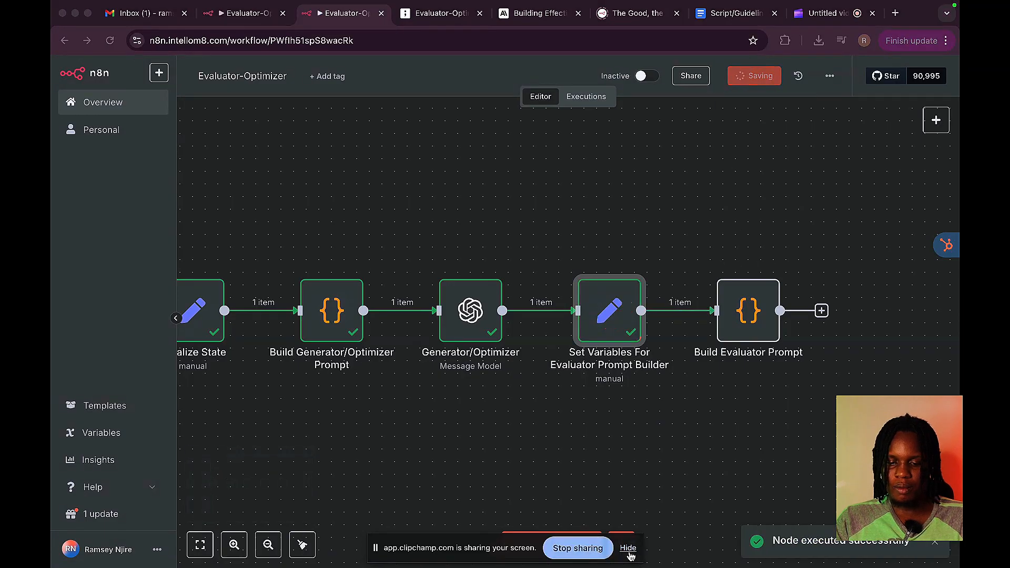
left_click(629, 552)
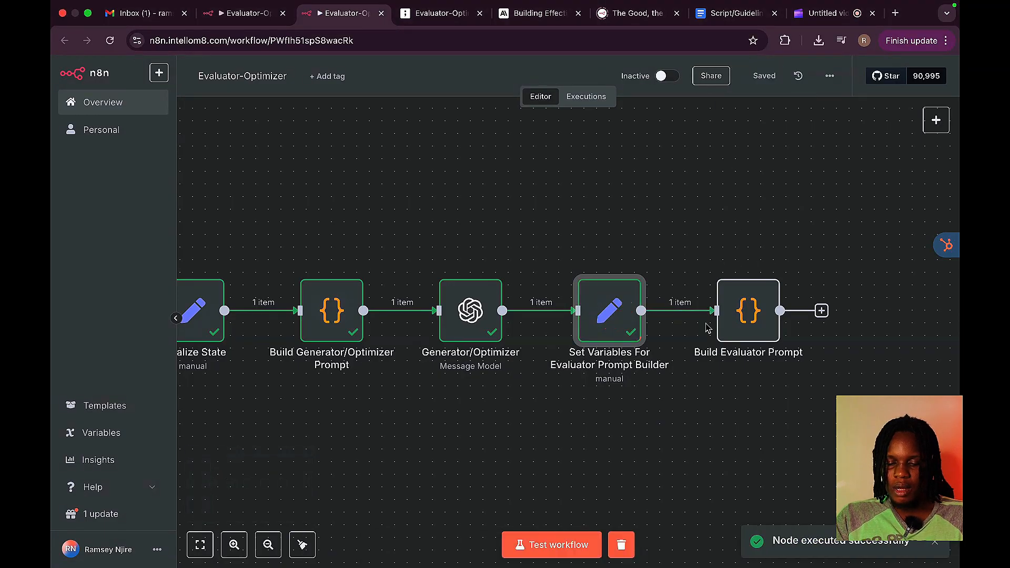
double_click(631, 314)
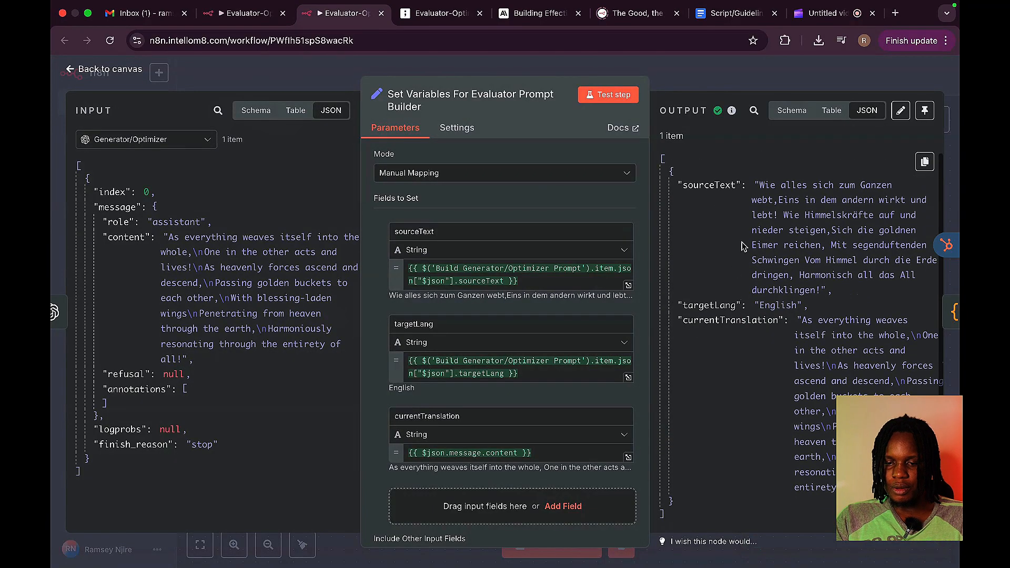
left_click(798, 86)
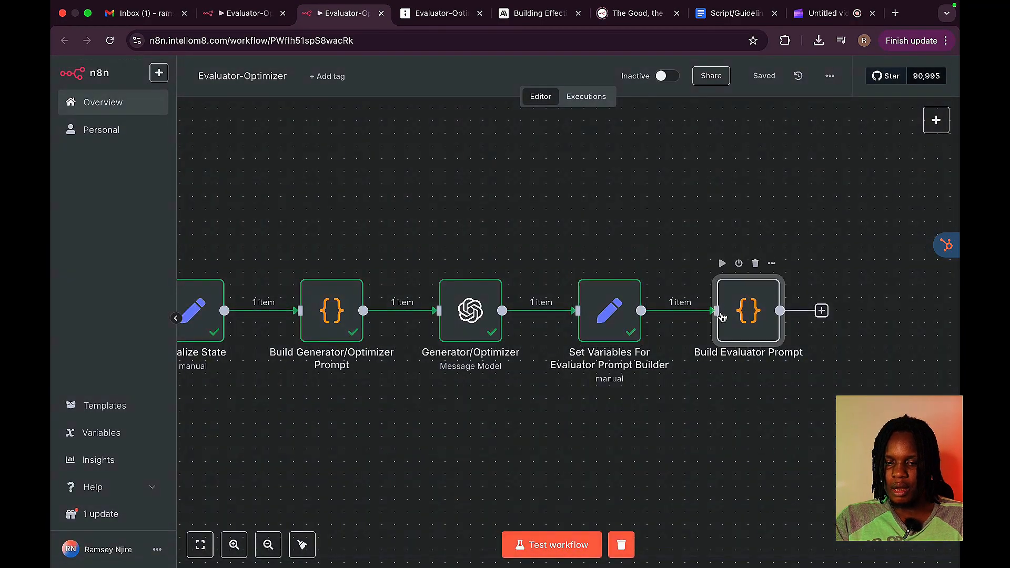
- Test the Build Evaluator Prompt node and review the evaluator prompt in its output
double_click(723, 318)
left_click(602, 95)
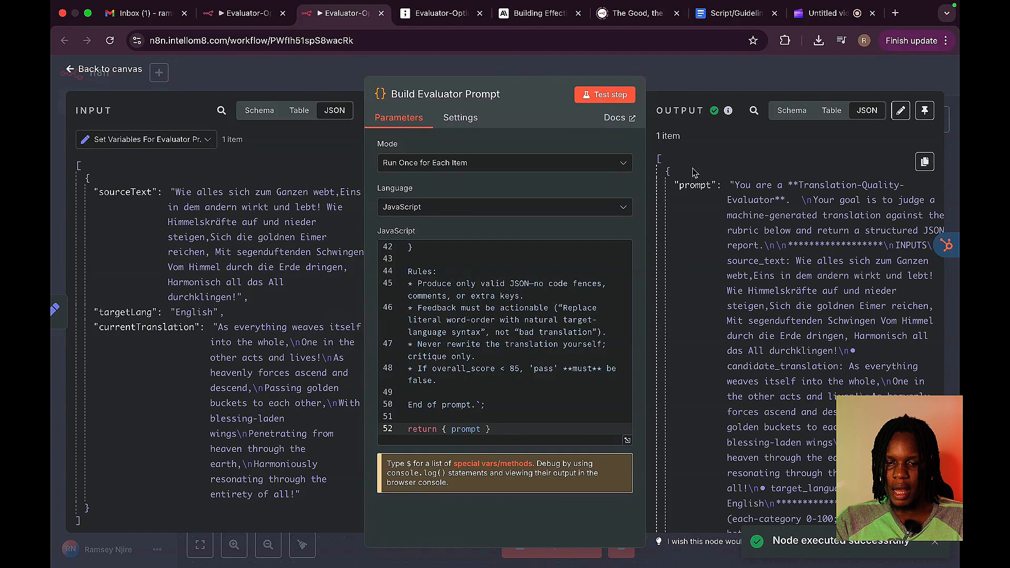
scroll(767, 273, "down", 1)
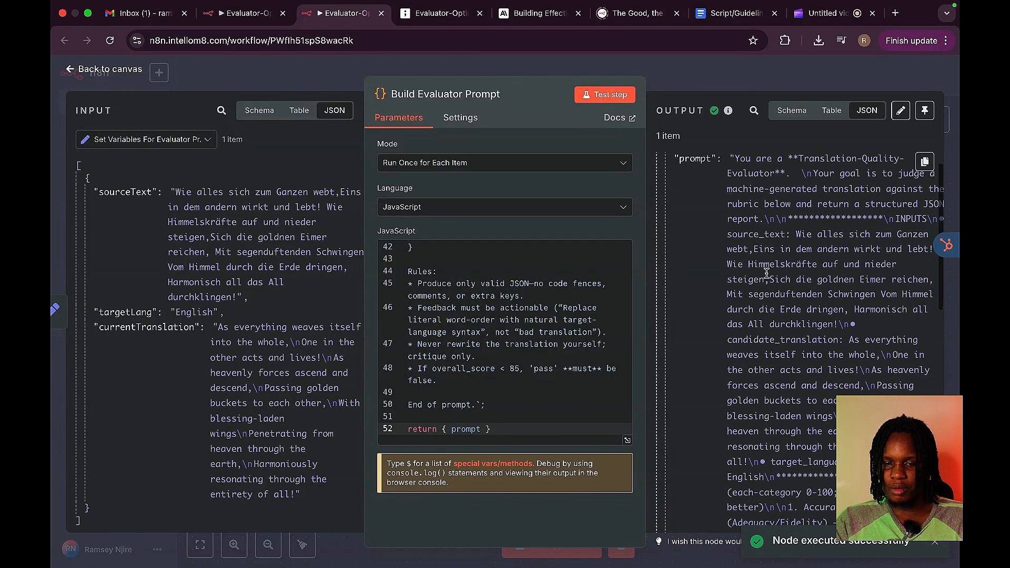
scroll(767, 273, "down", 2)
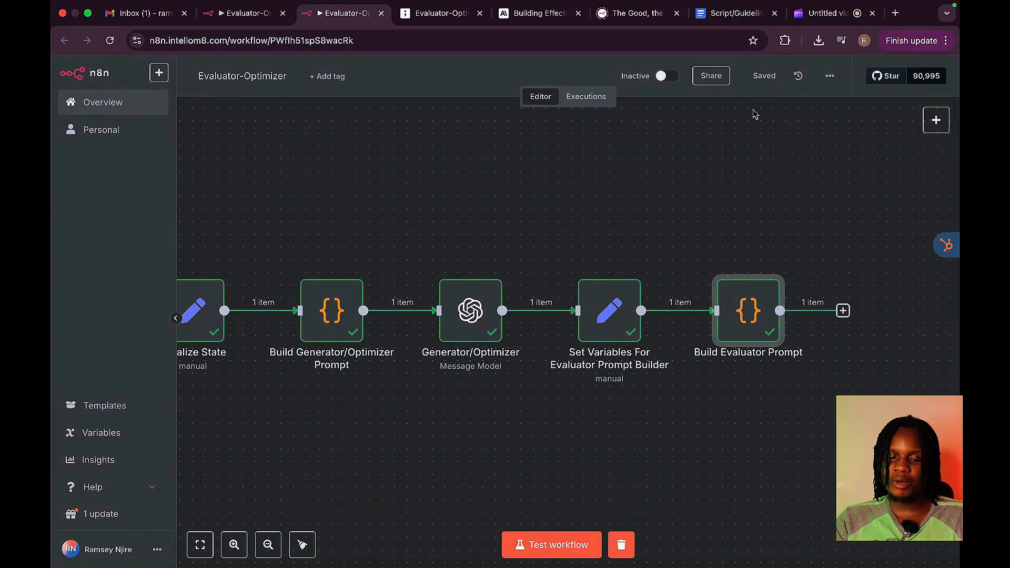
left_click(755, 78)
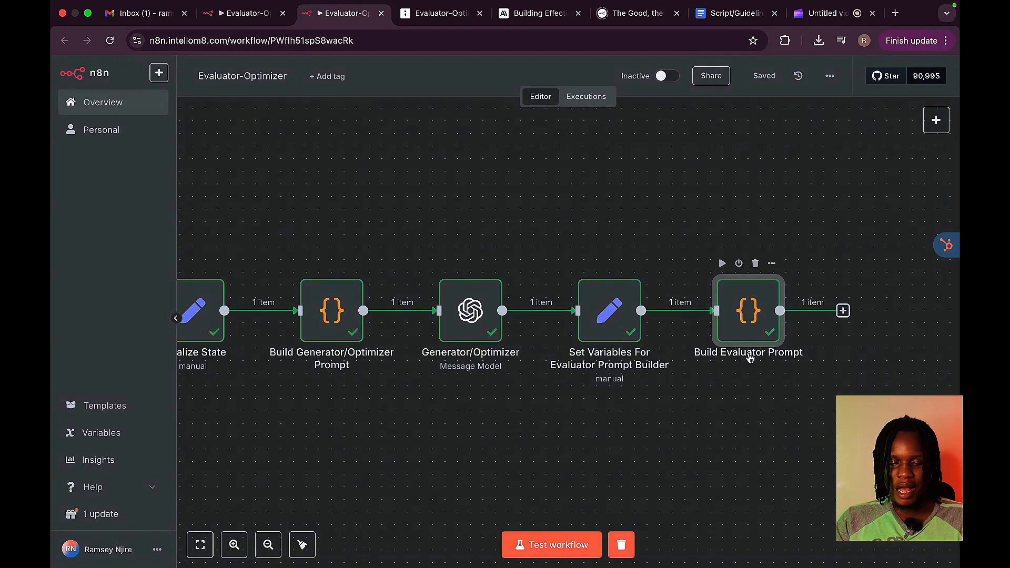
- Add an AI Agent node after the Build Evaluator Prompt node
scroll(751, 358, "down", 5)
scroll(751, 358, "right", 3)
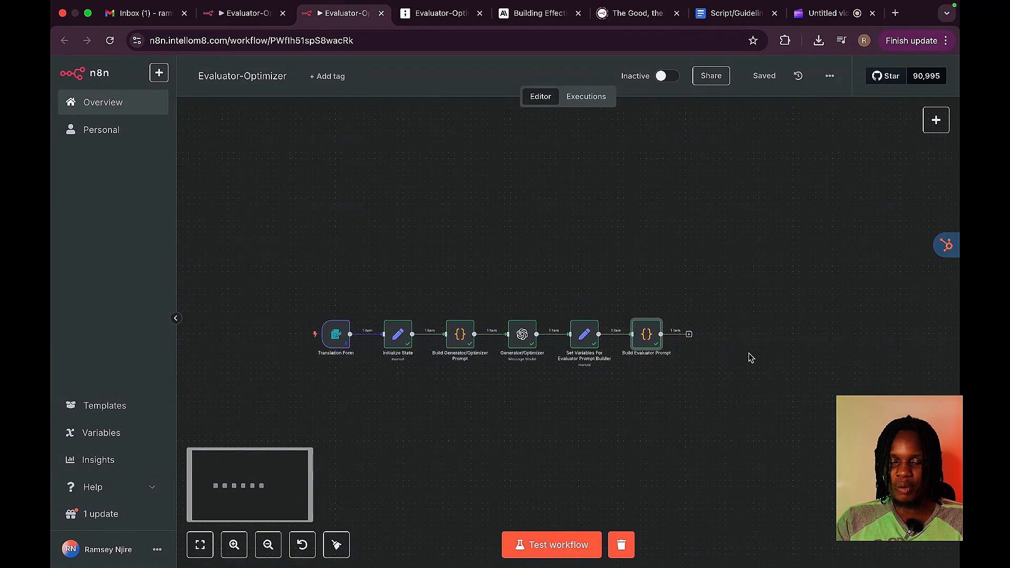
scroll(676, 356, "up", 3)
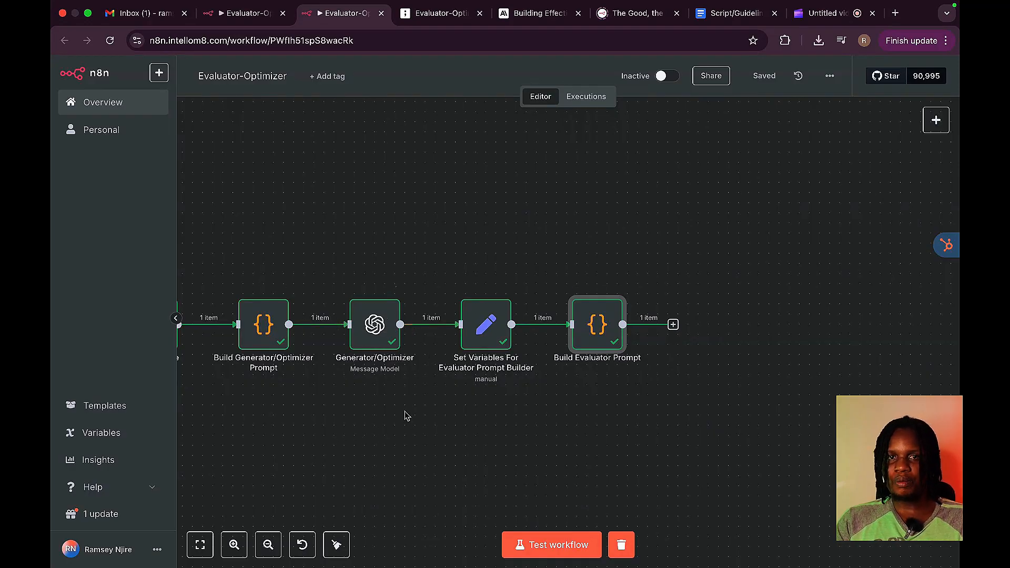
scroll(470, 430, "right", 1)
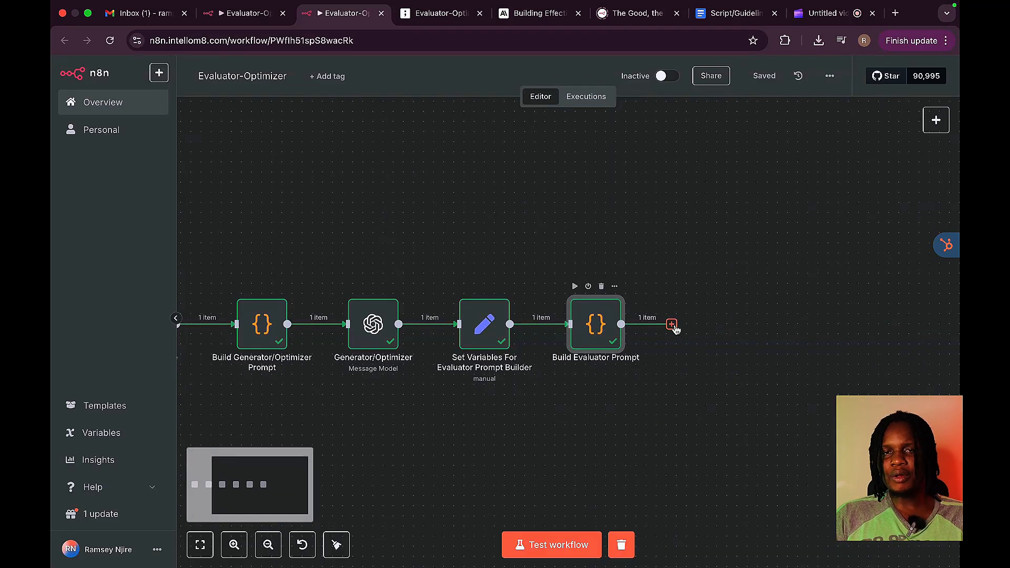
left_click(671, 325)
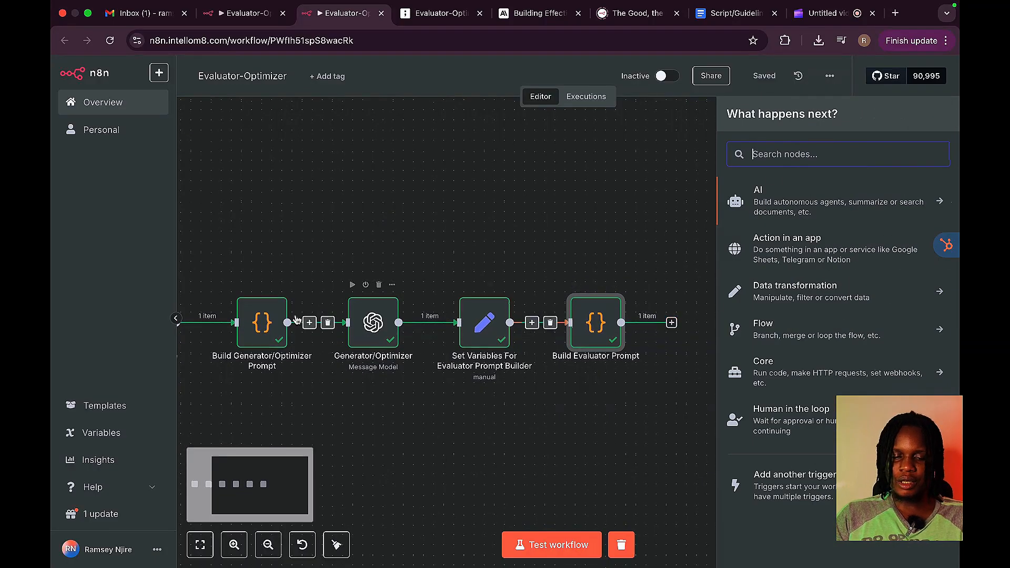
left_click(769, 199)
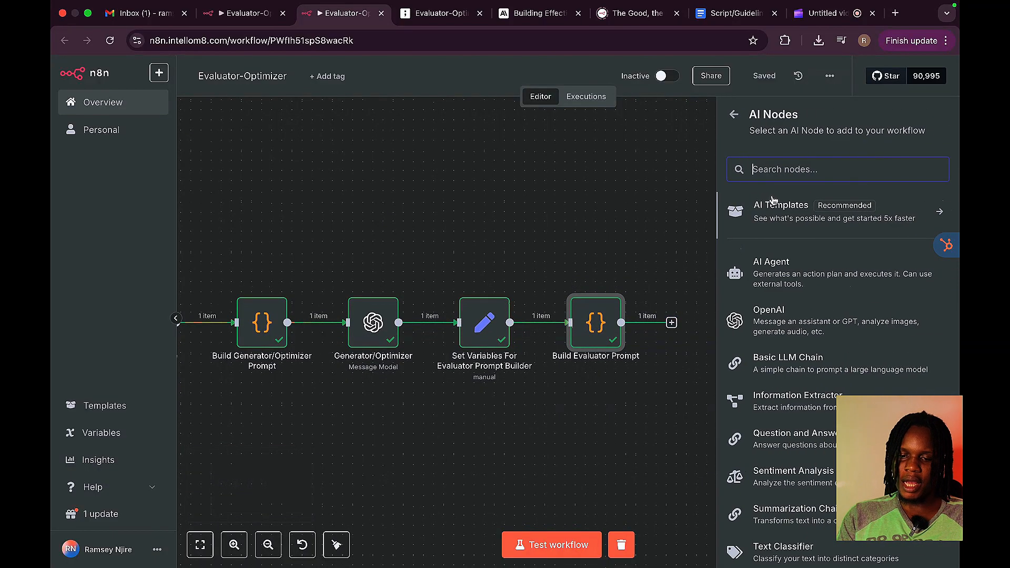
left_click(790, 267)
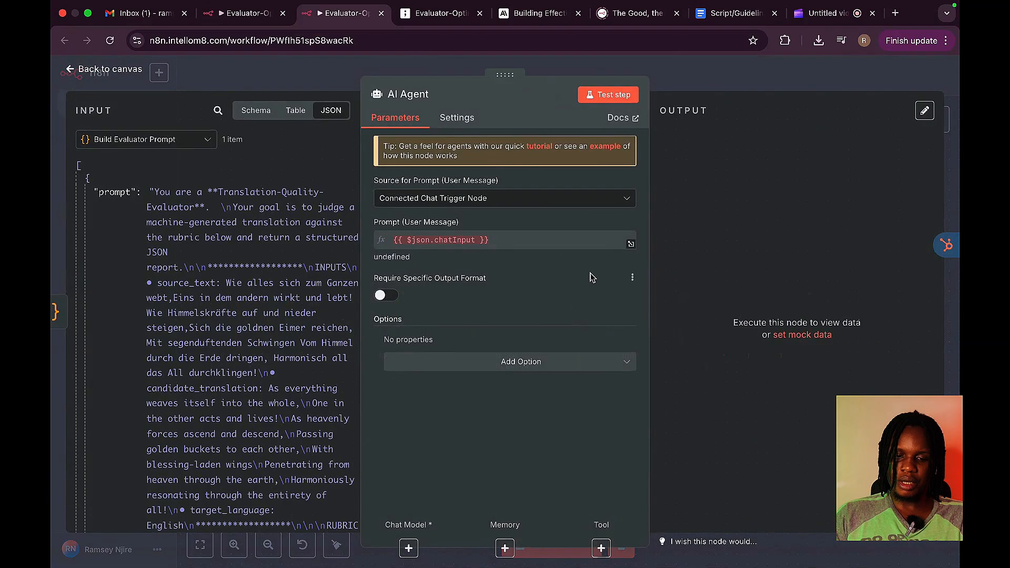
- Set the AI Agent's prompt source to Define below and map the incoming prompt field as {{ $json.prompt }}
left_click(479, 199)
left_click(430, 288)
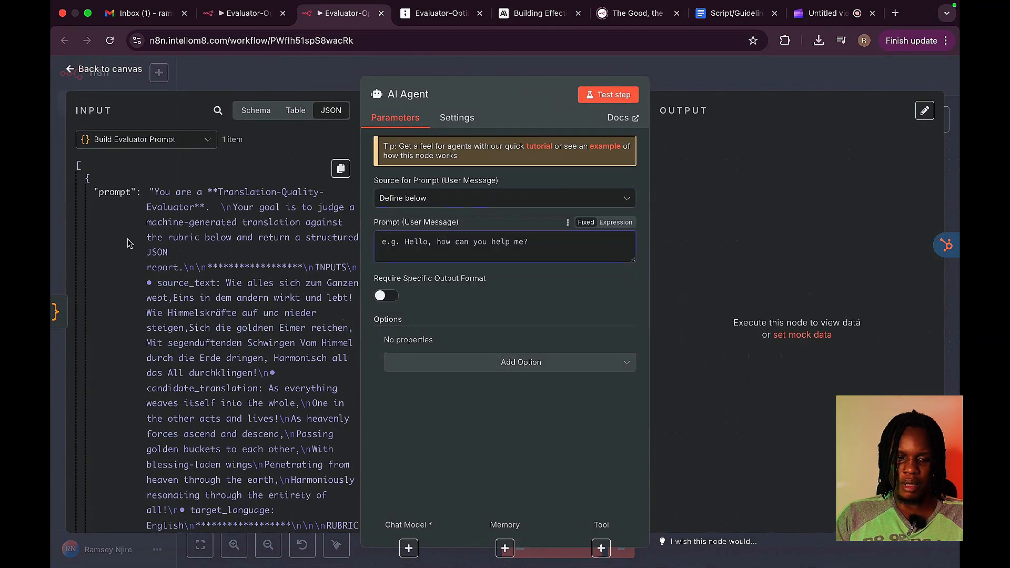
left_click_drag(115, 192, 394, 241)
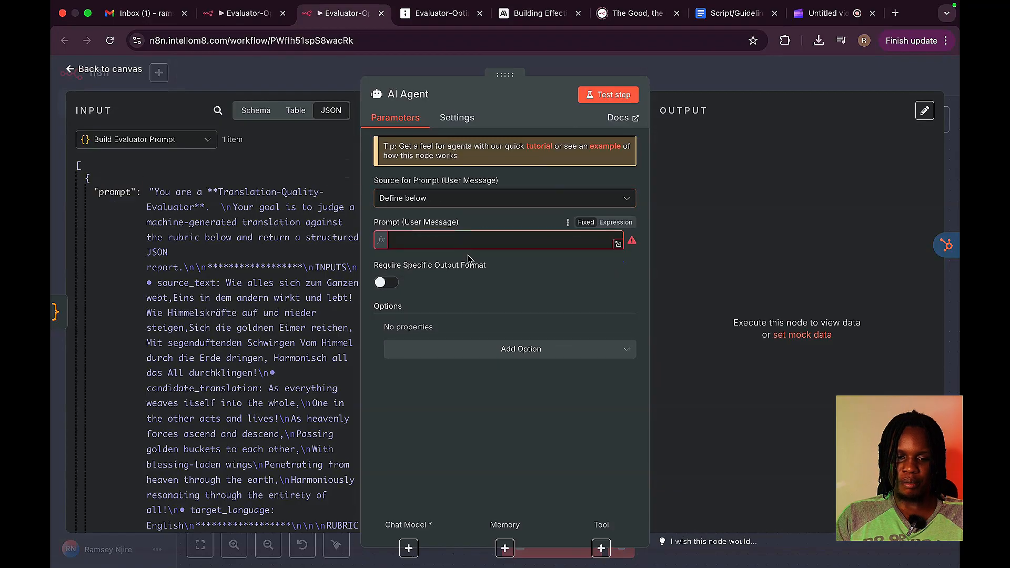
left_click(525, 478)
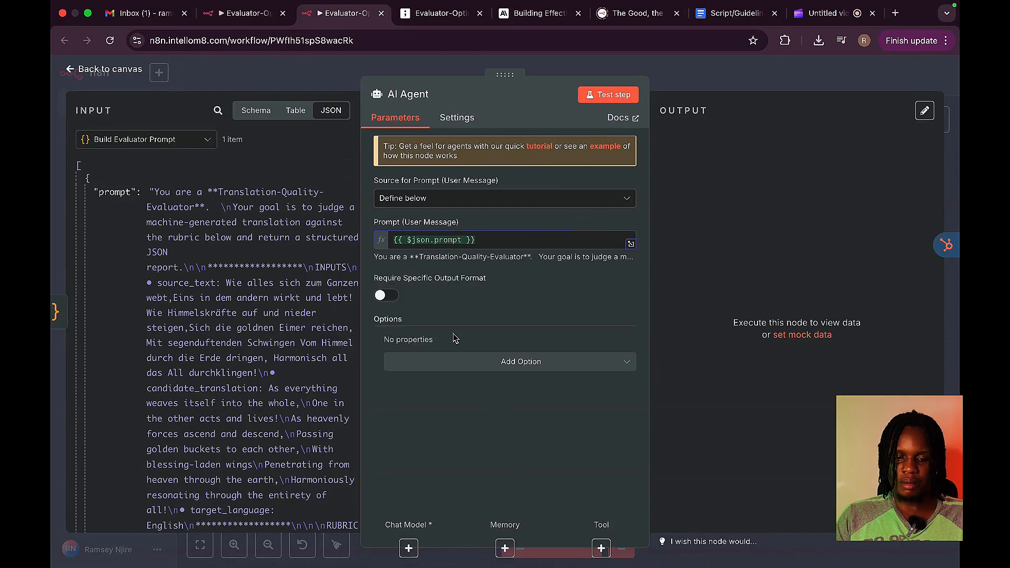
- Enable Require Specific Output Format on the AI Agent and return to the canvas
left_click(393, 298)
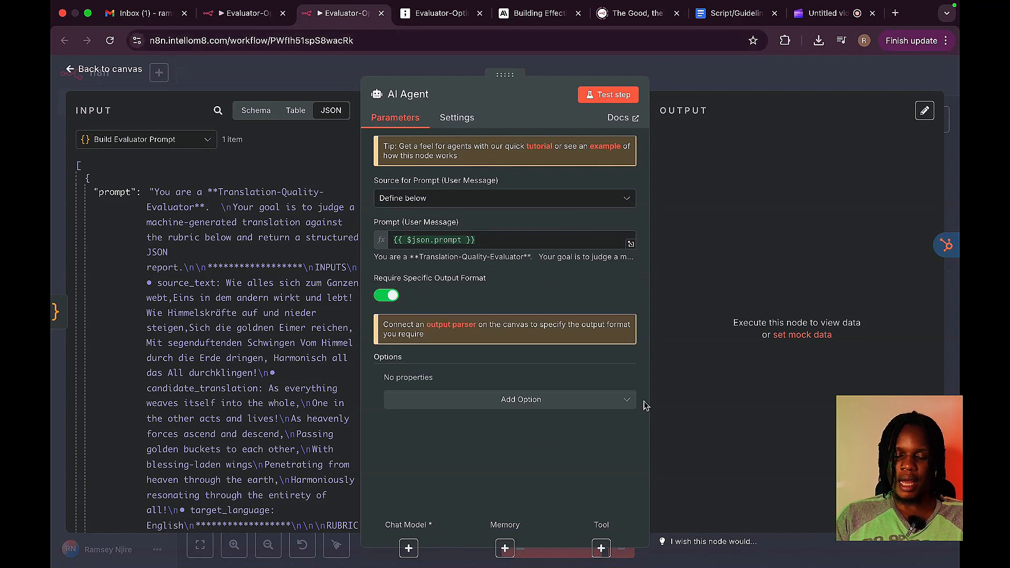
left_click(573, 398)
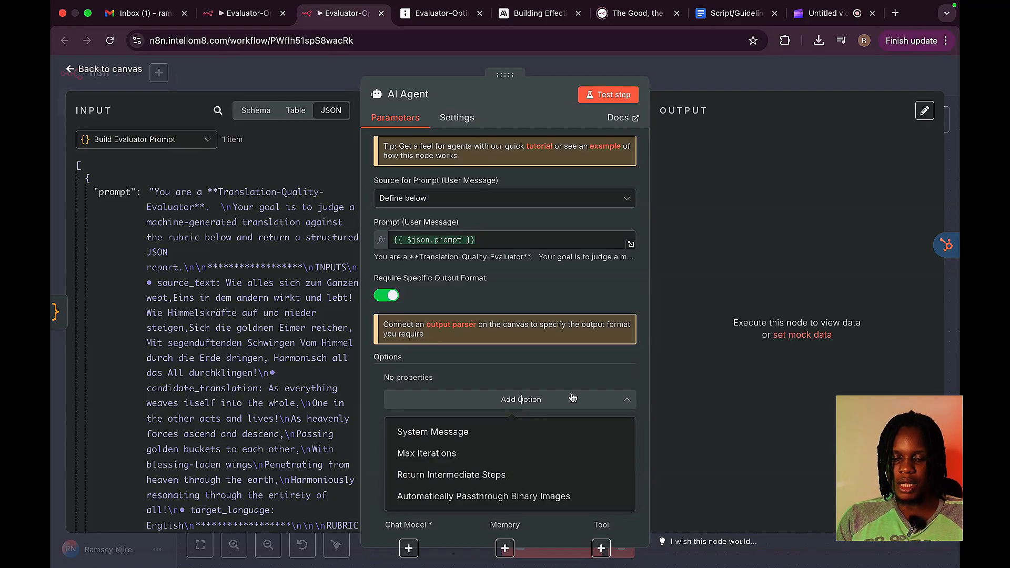
left_click(573, 398)
left_click(731, 74)
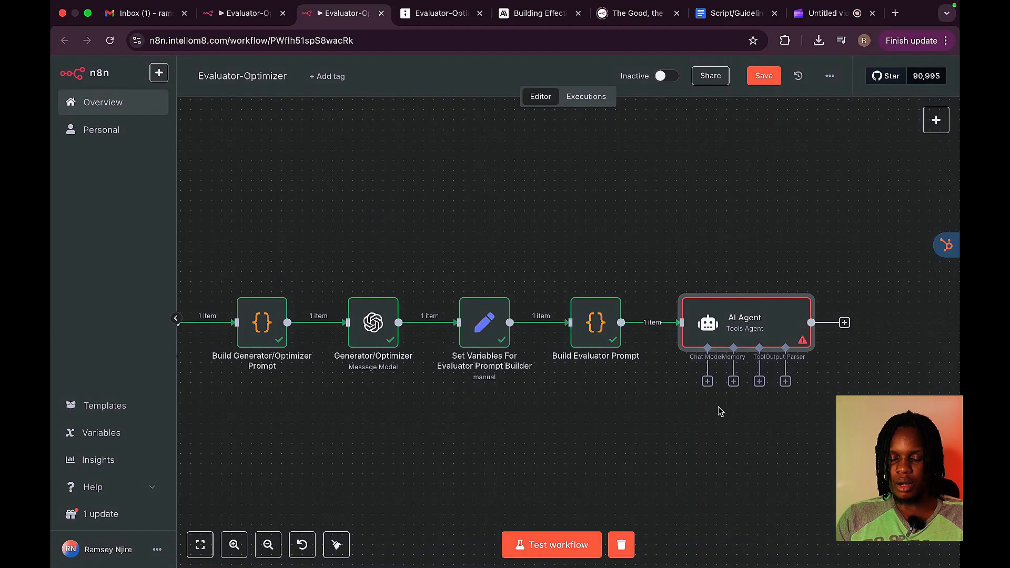
- Attach an OpenAI Chat Model to the AI Agent as its chat model
left_click(707, 381)
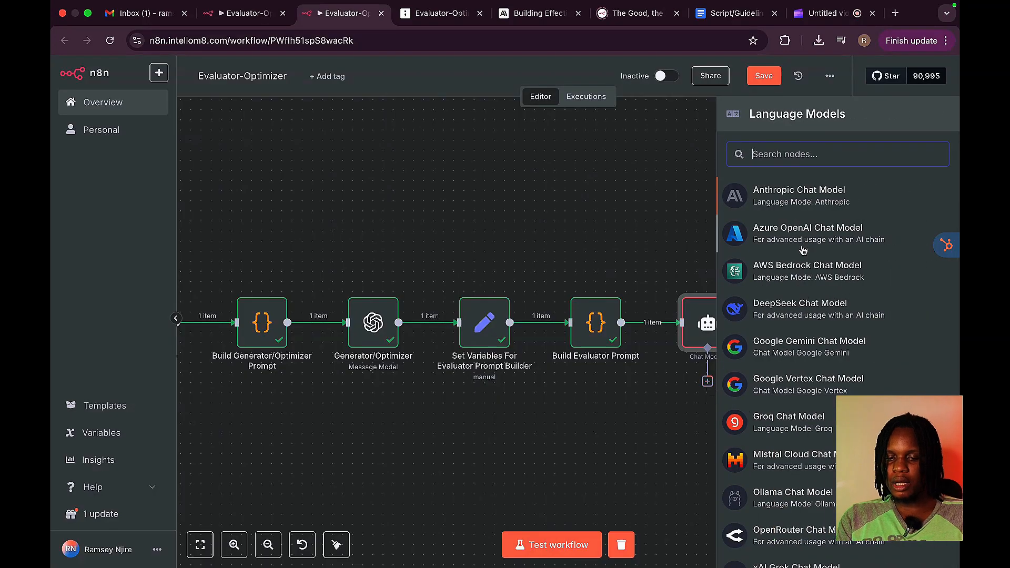
scroll(799, 529, "down", 2)
left_click(789, 518)
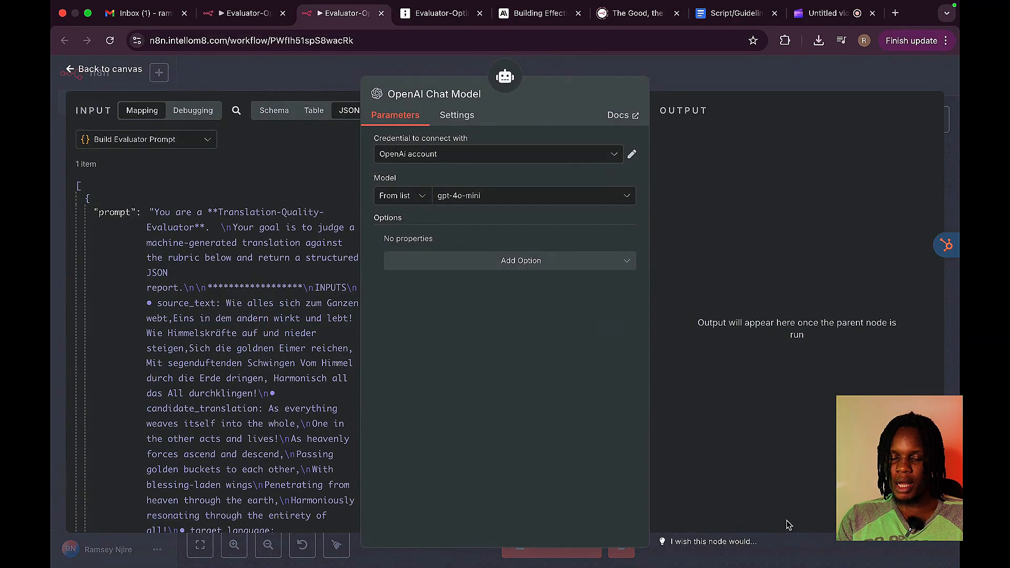
- Set the chat model to gpt-4.1-2025-04-14, matching the Evaluator's chat model in the Evaluator-Optimizer Demo workflow
left_click(443, 205)
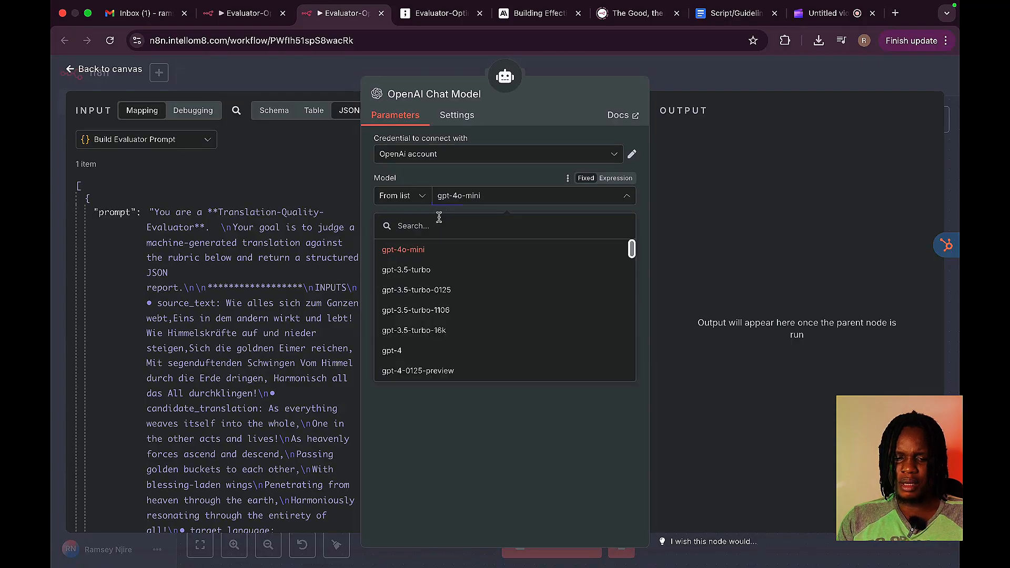
left_click(235, 30)
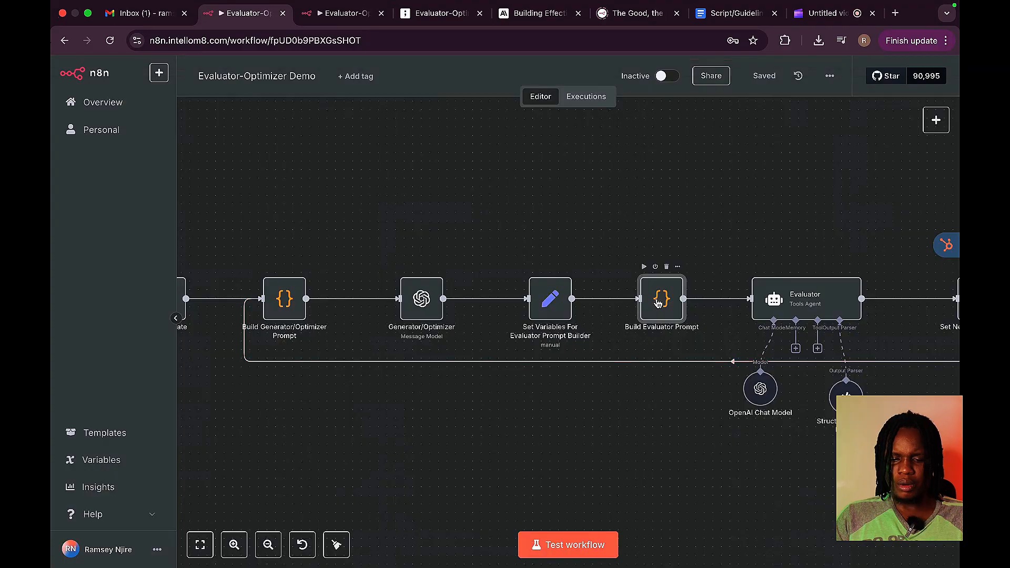
double_click(800, 299)
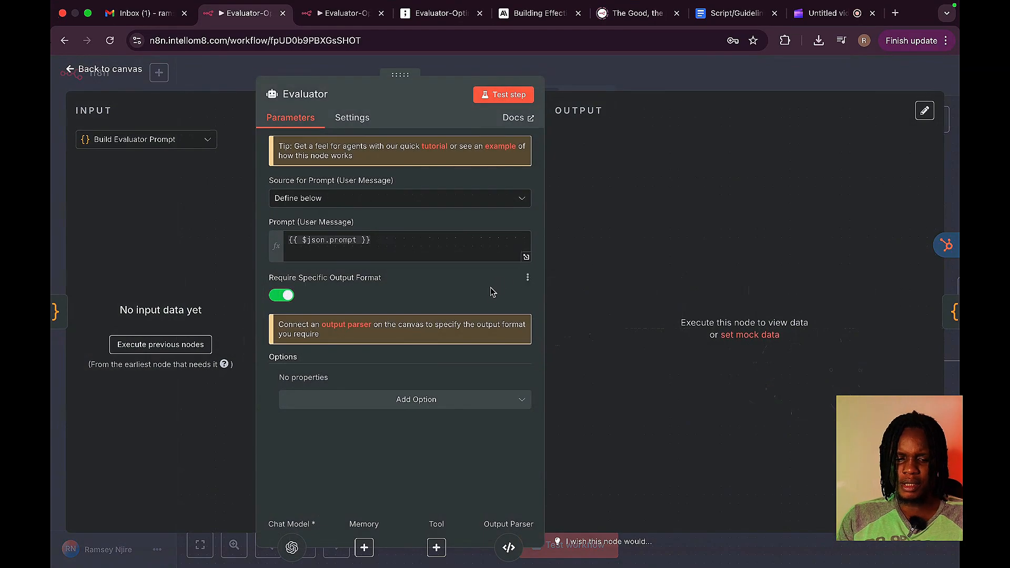
key("Escape")
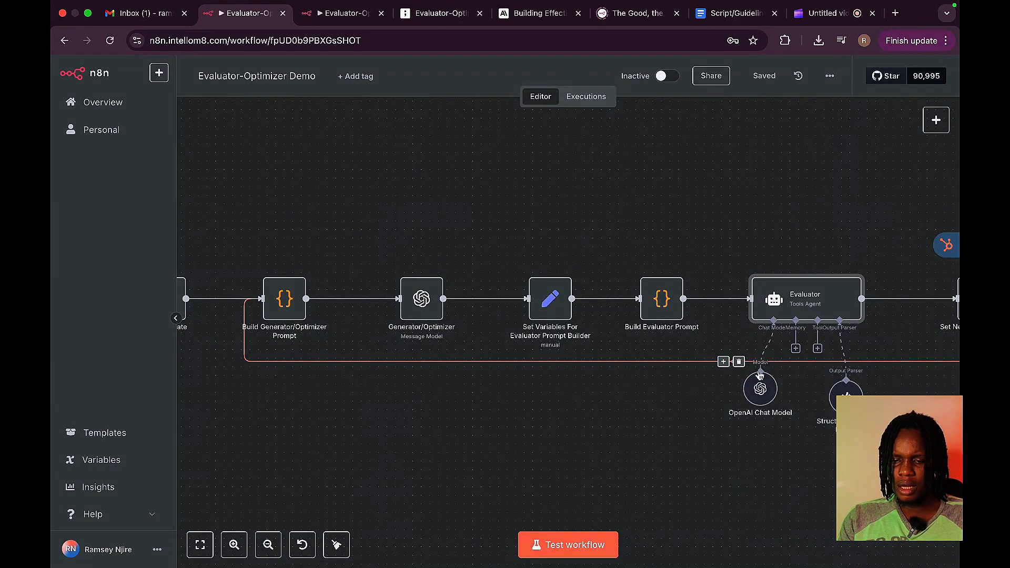
double_click(760, 387)
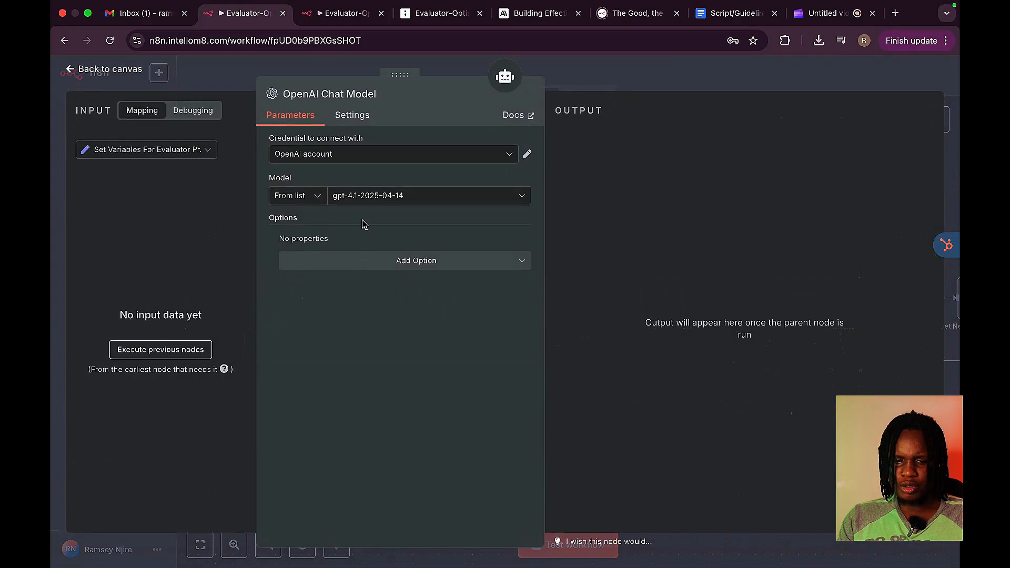
left_click(639, 82)
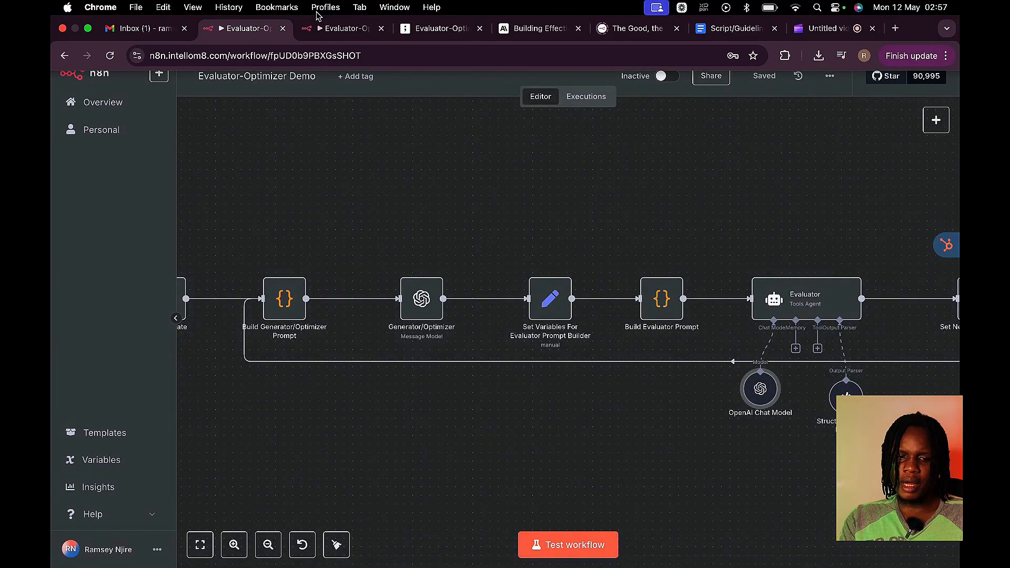
left_click(336, 28)
scroll(463, 315, "down", 5)
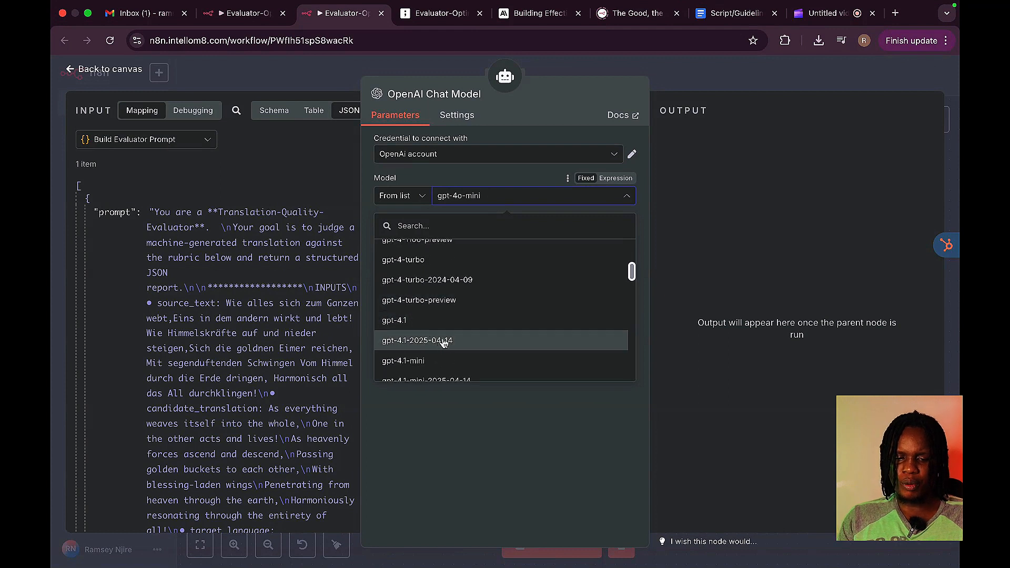
left_click(444, 342)
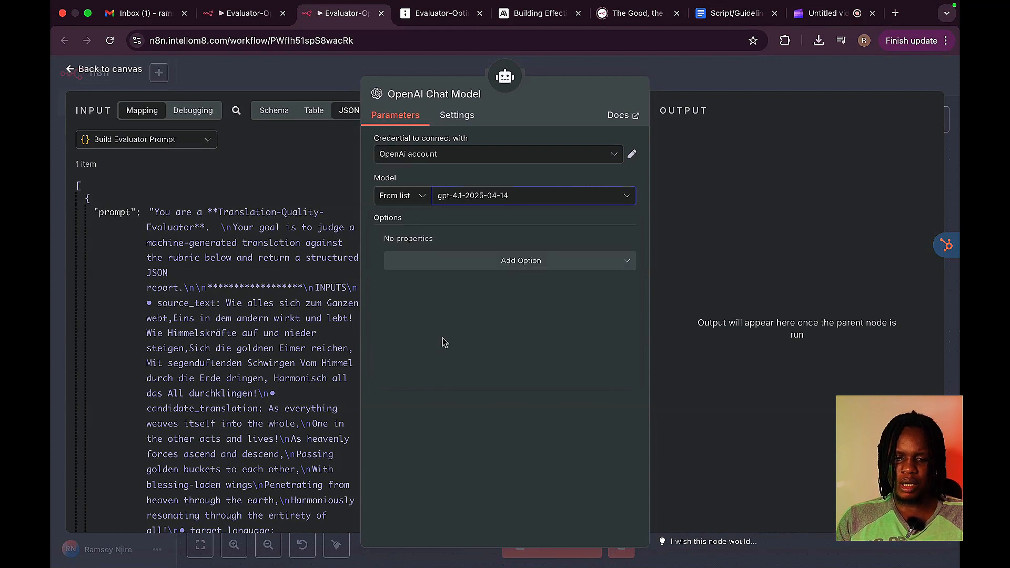
- Compare the chat model's available options with the Evaluator and its chat model in the demo workflow, then close the chat model settings
left_click(491, 265)
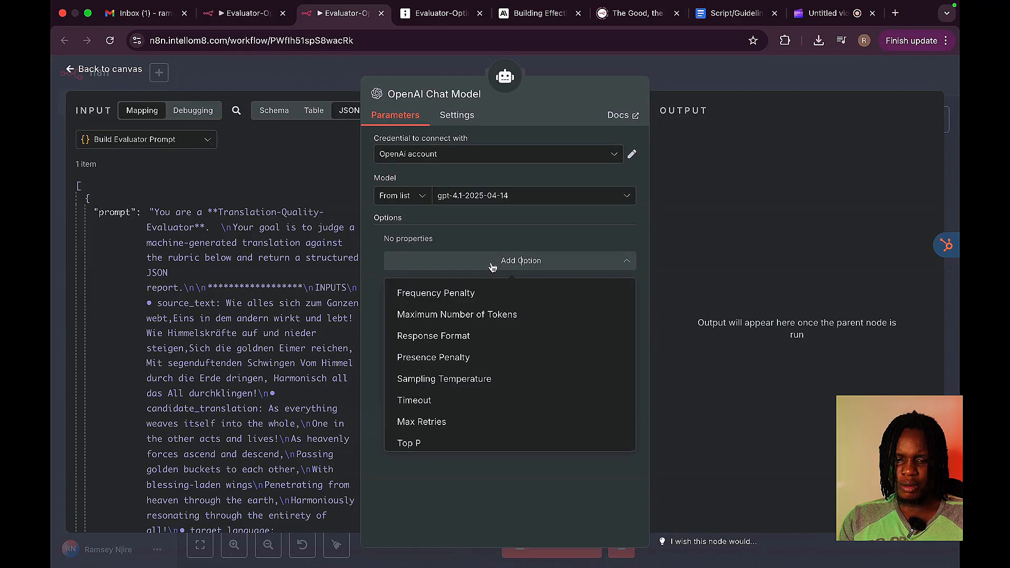
left_click(493, 267)
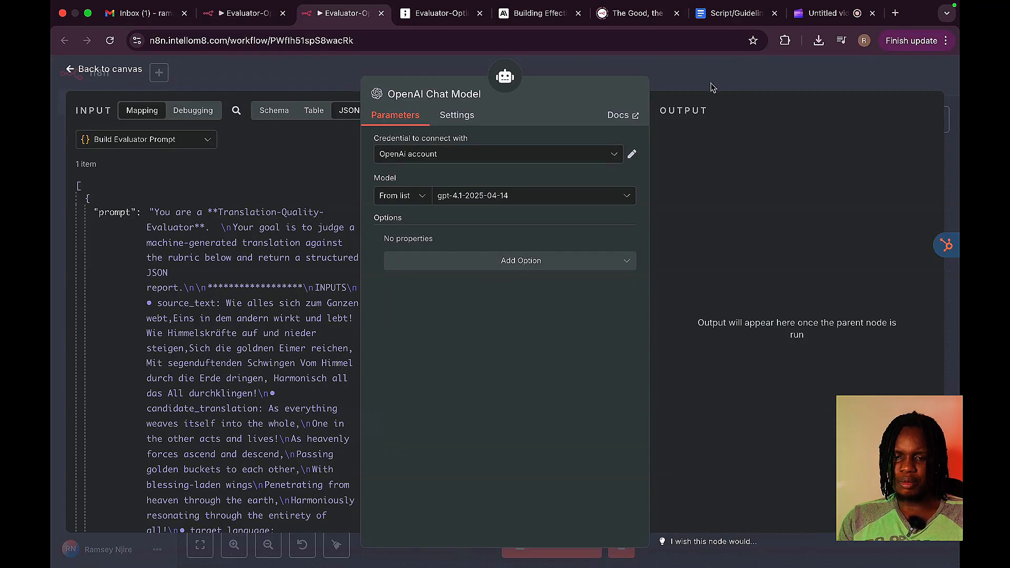
left_click(242, 15)
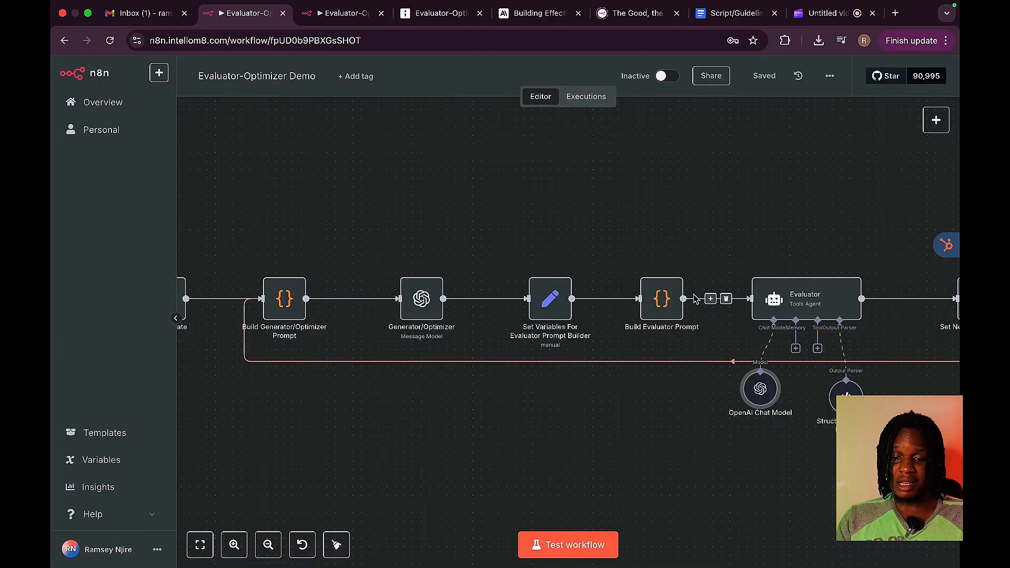
double_click(761, 298)
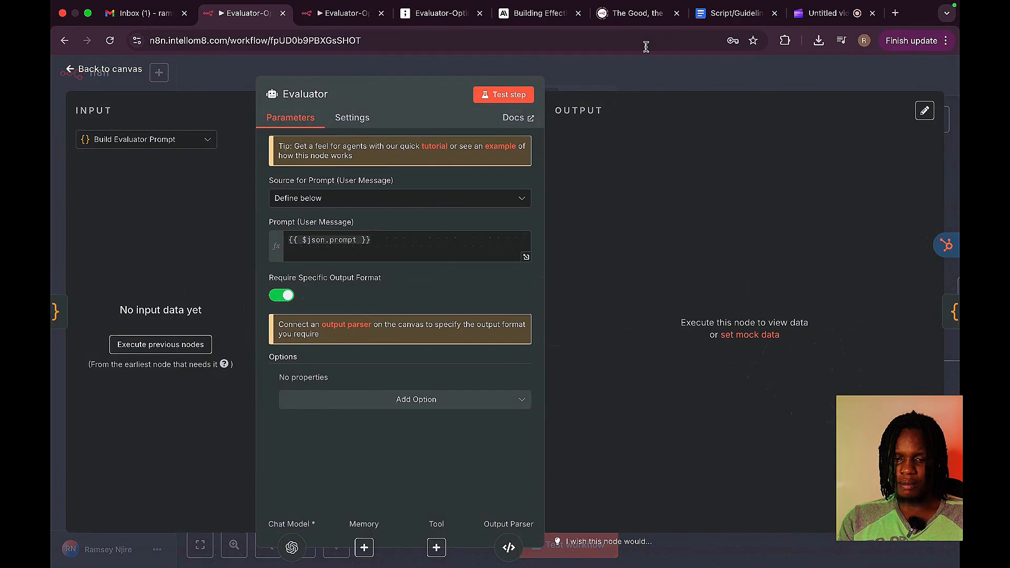
left_click(651, 65)
double_click(758, 388)
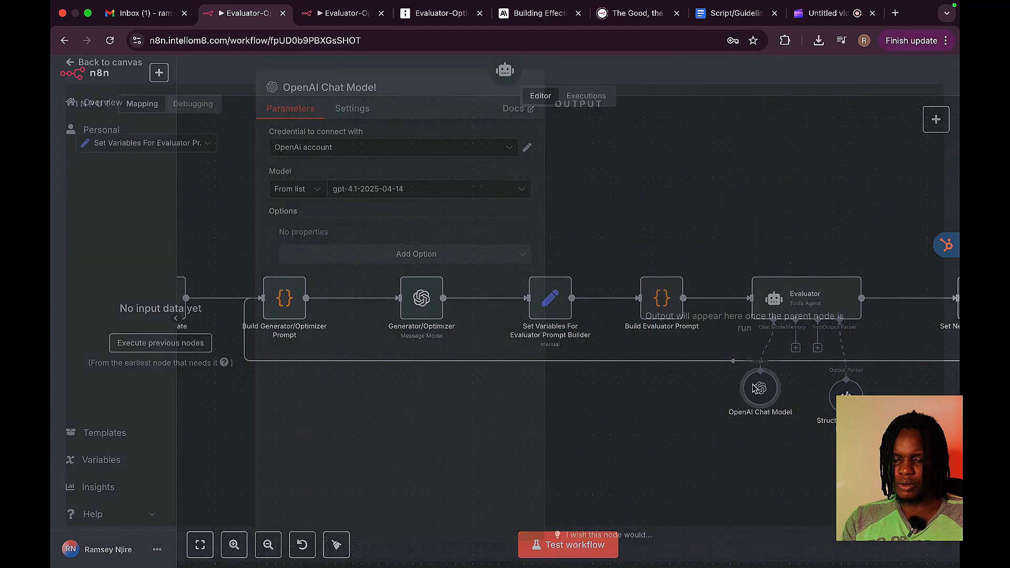
left_click(629, 74)
key("ctrl+Tab")
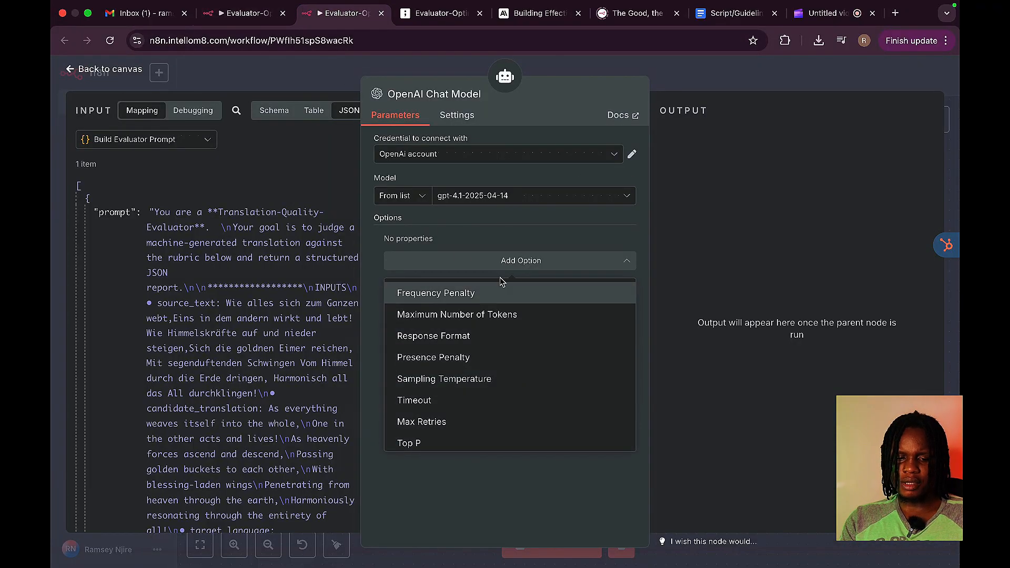
left_click(371, 250)
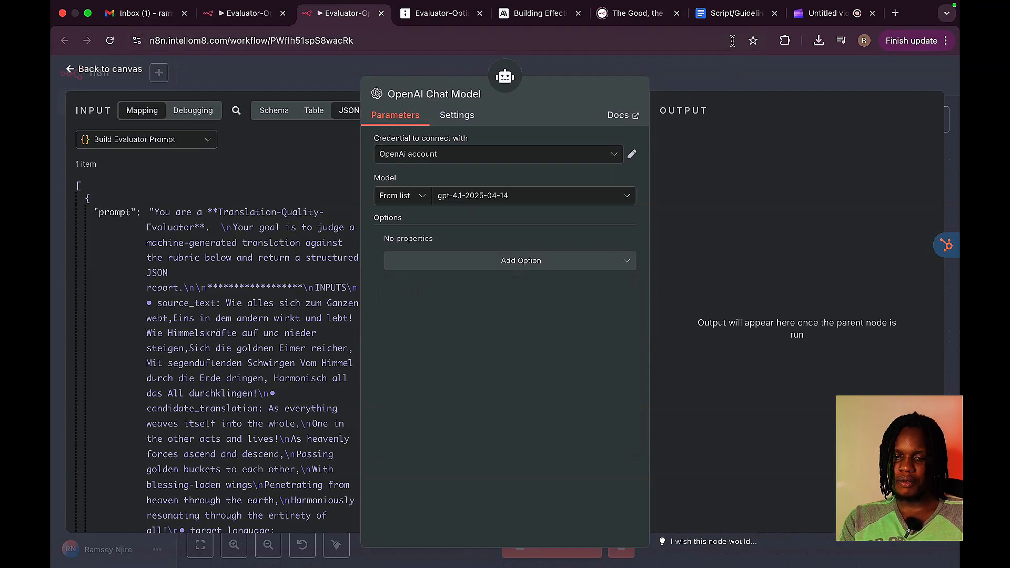
key("Escape")
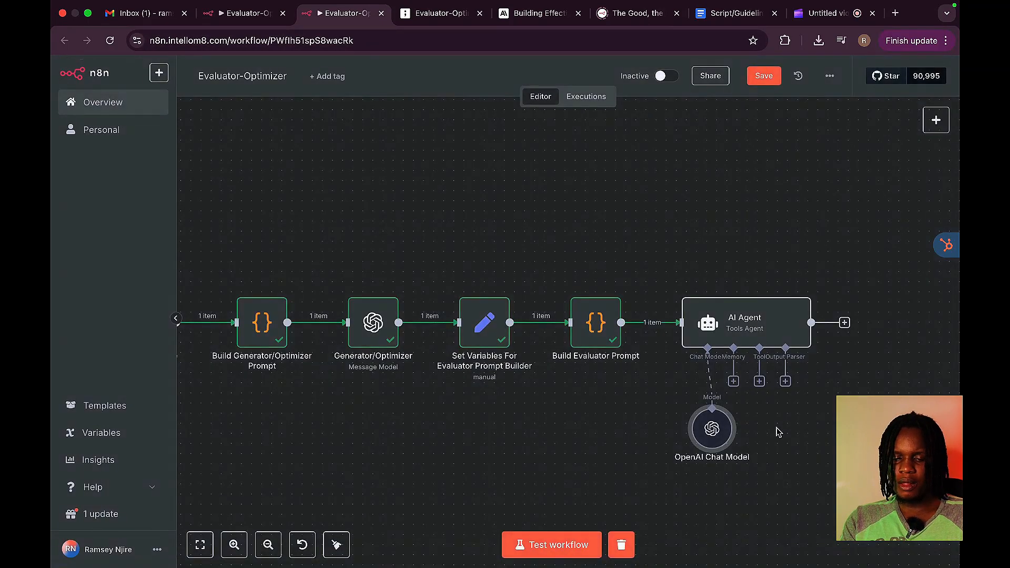
- Attach a Structured Output Parser to the AI Agent with the schema type Generate From JSON Example
left_click(786, 381)
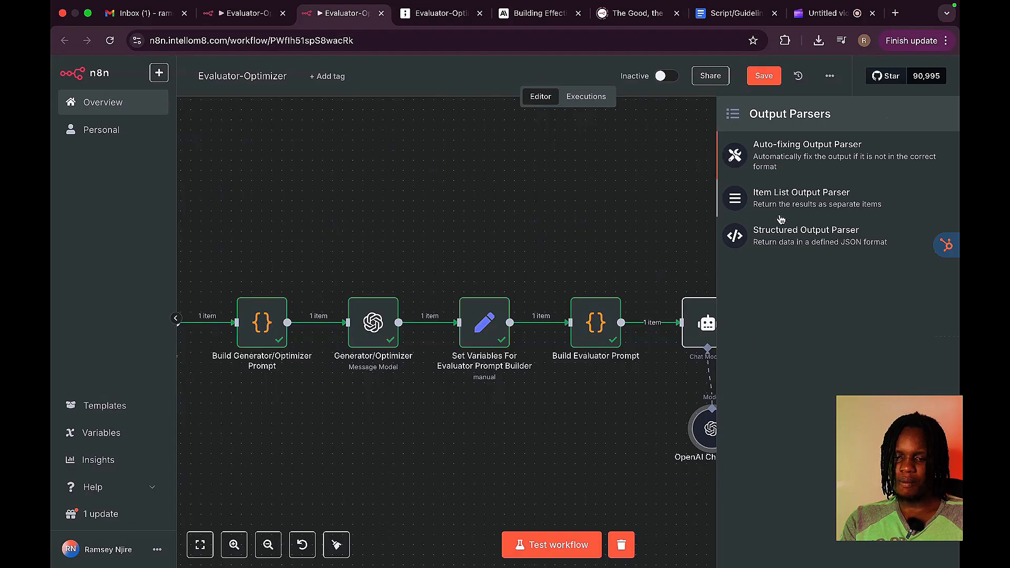
left_click(779, 239)
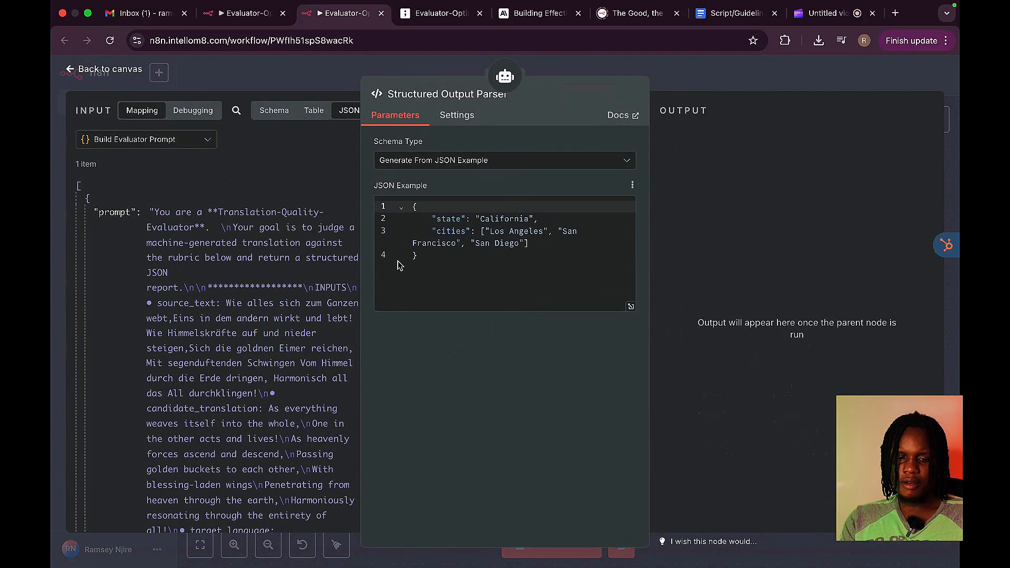
left_click_drag(435, 257, 400, 212)
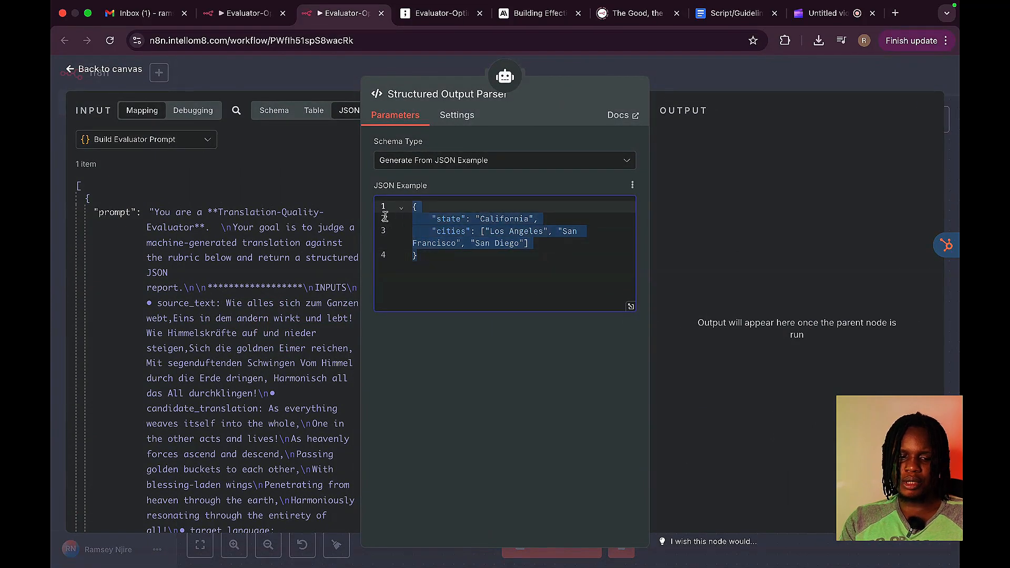
left_click(279, 74)
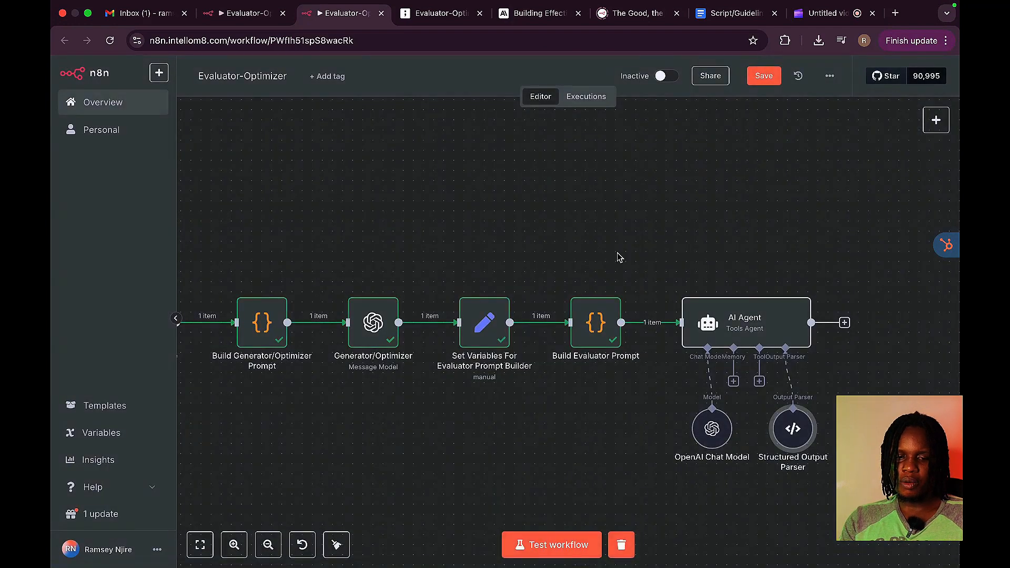
- Copy the strict JSON output format block from the JavaScript of the Build Evaluator Prompt node and close the node
double_click(593, 326)
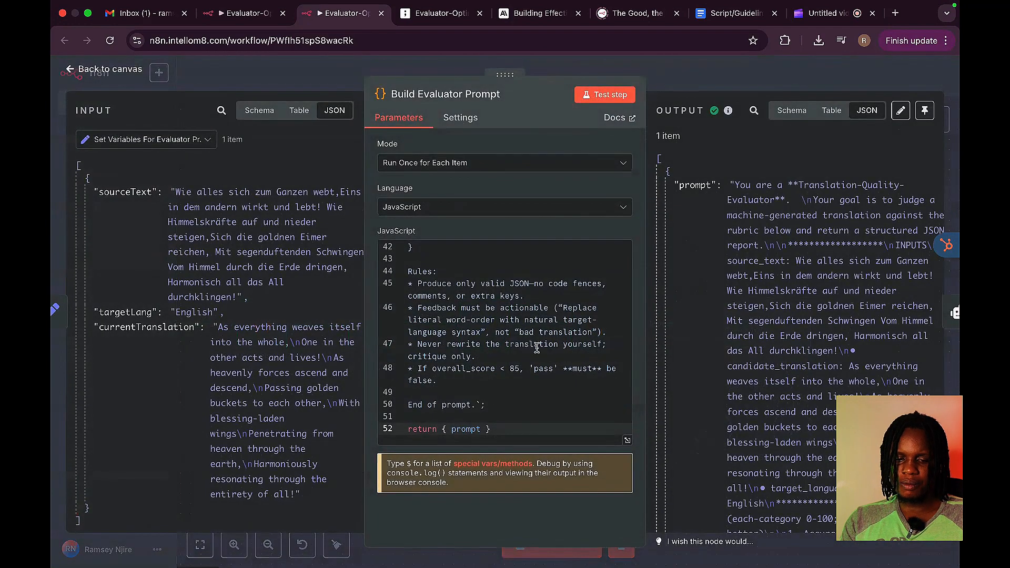
scroll(537, 347, "up", 3)
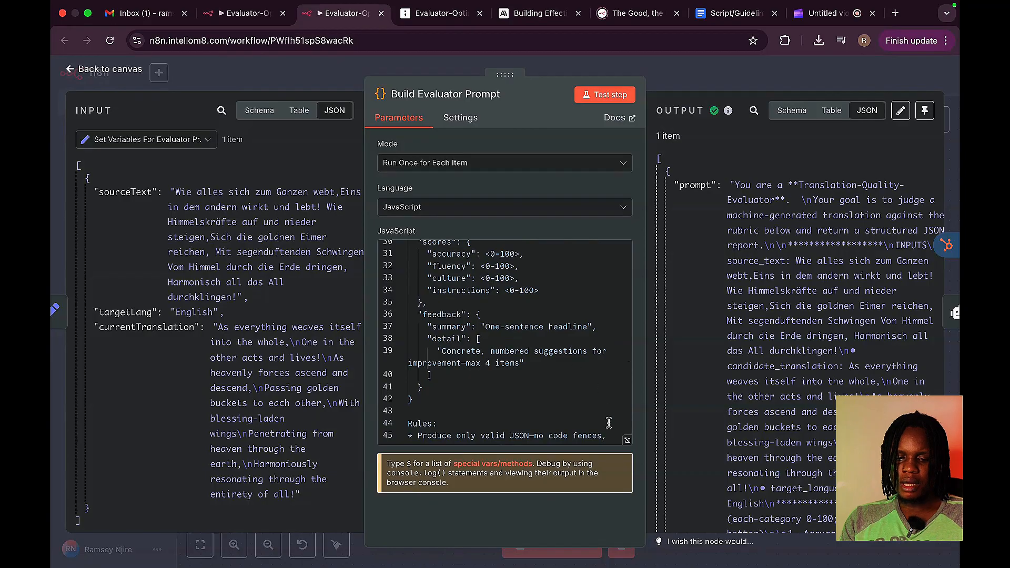
left_click(626, 441)
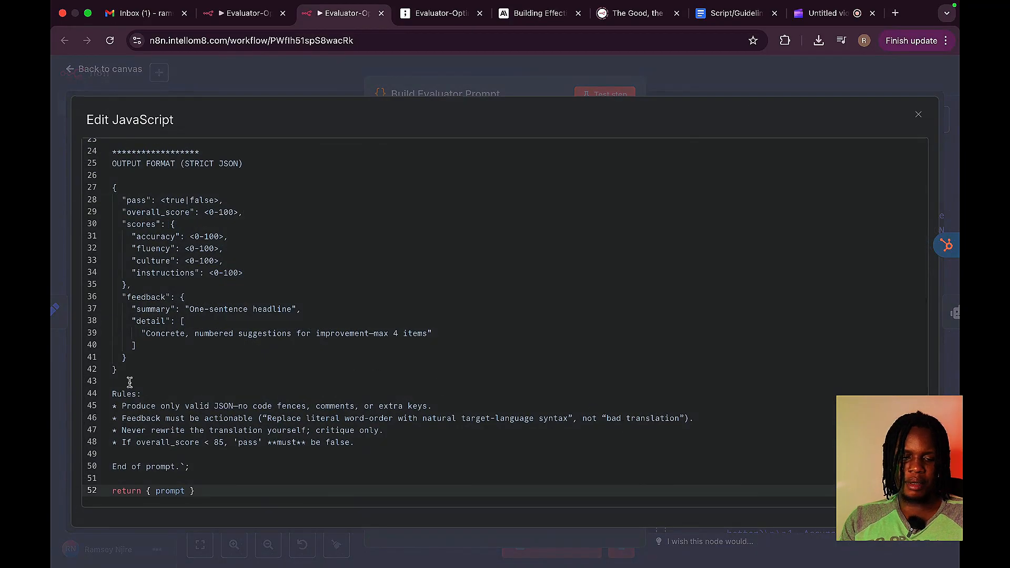
left_click_drag(115, 372, 99, 253)
key("super+c")
scroll(108, 334, "up", 2)
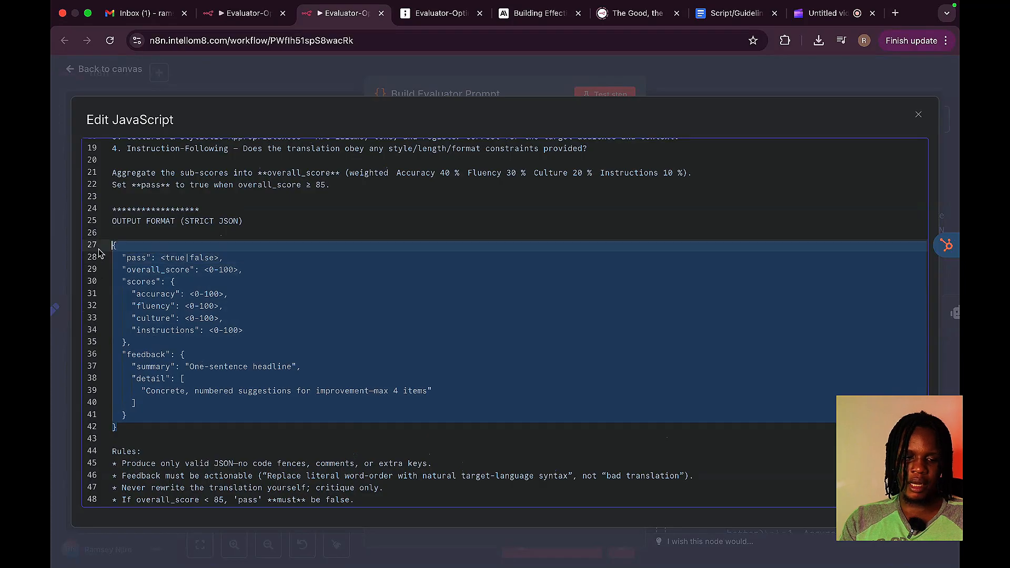
left_click(283, 75)
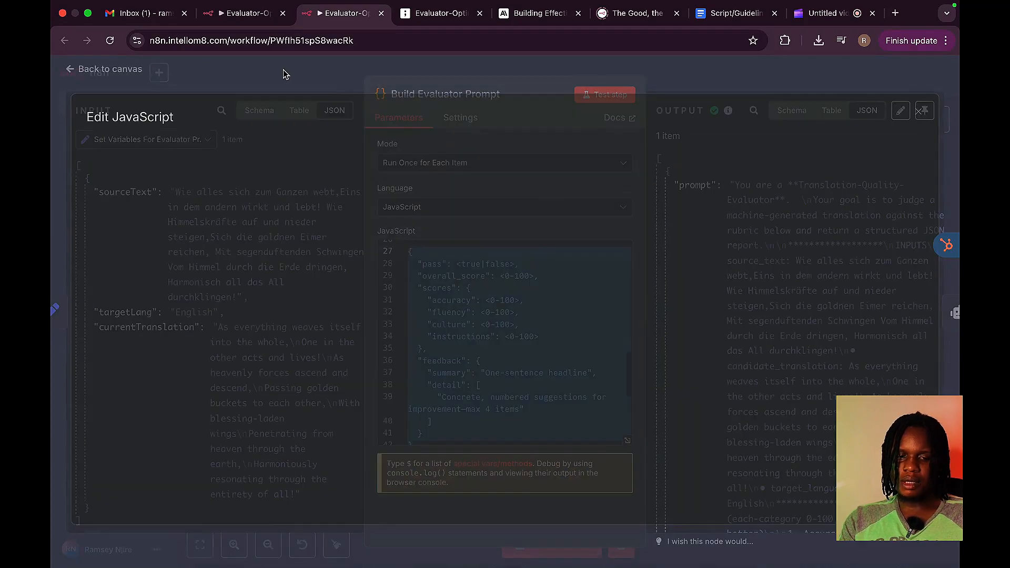
left_click(282, 74)
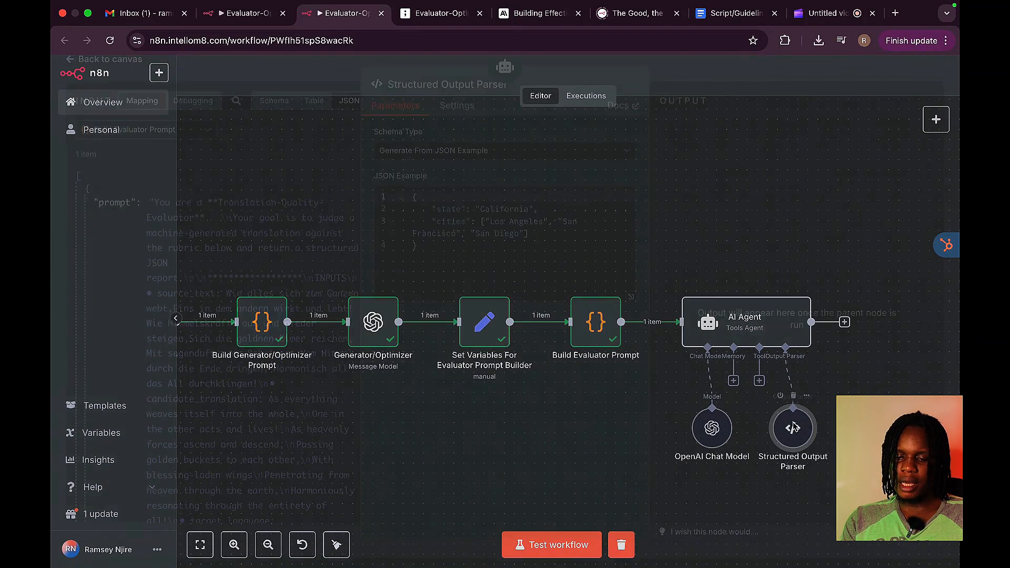
- Replace the Structured Output Parser's sample JSON with the output format block copied from the evaluator prompt
double_click(793, 429)
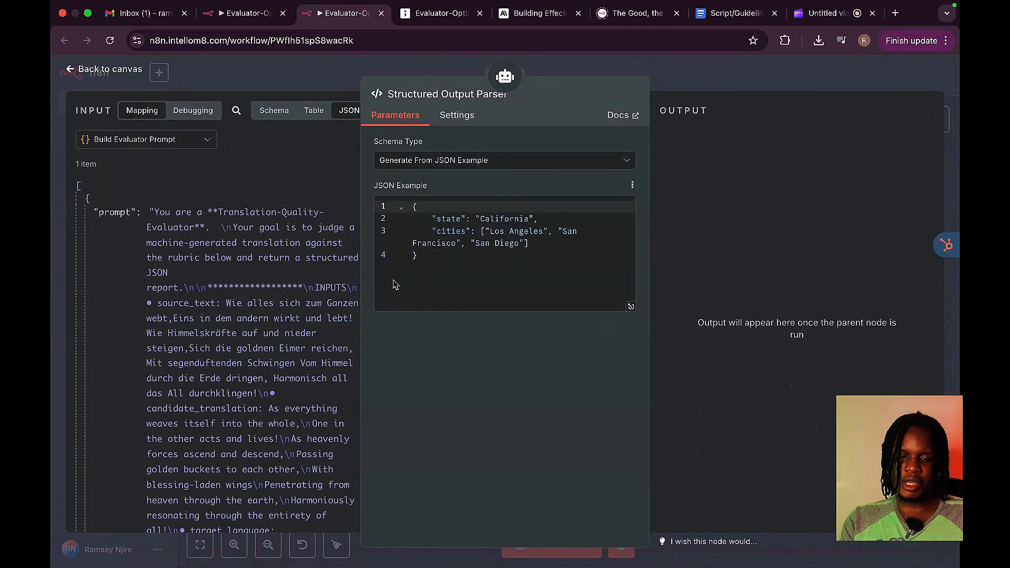
left_click_drag(436, 256, 381, 214)
key("super+v")
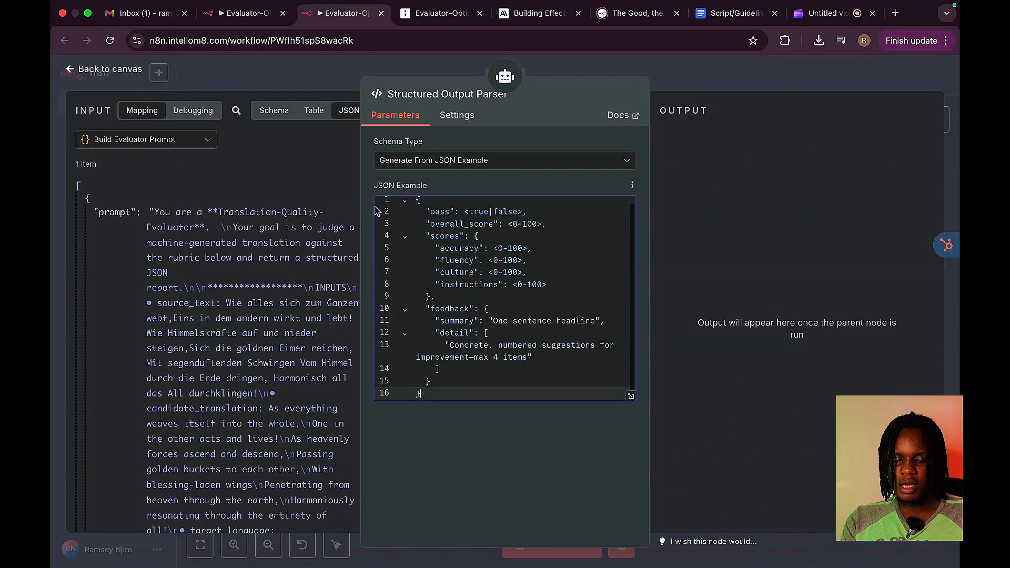
- Try to repair the JSON example by re-entering its opening brace directly before the "pass" key, and inspect the marked error
left_click(417, 207)
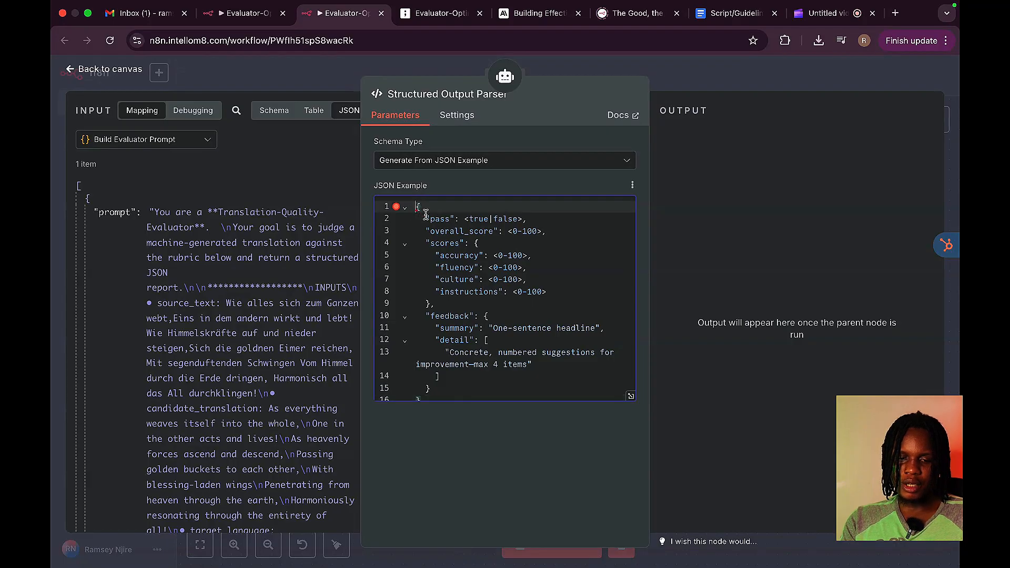
mouse_move(416, 206)
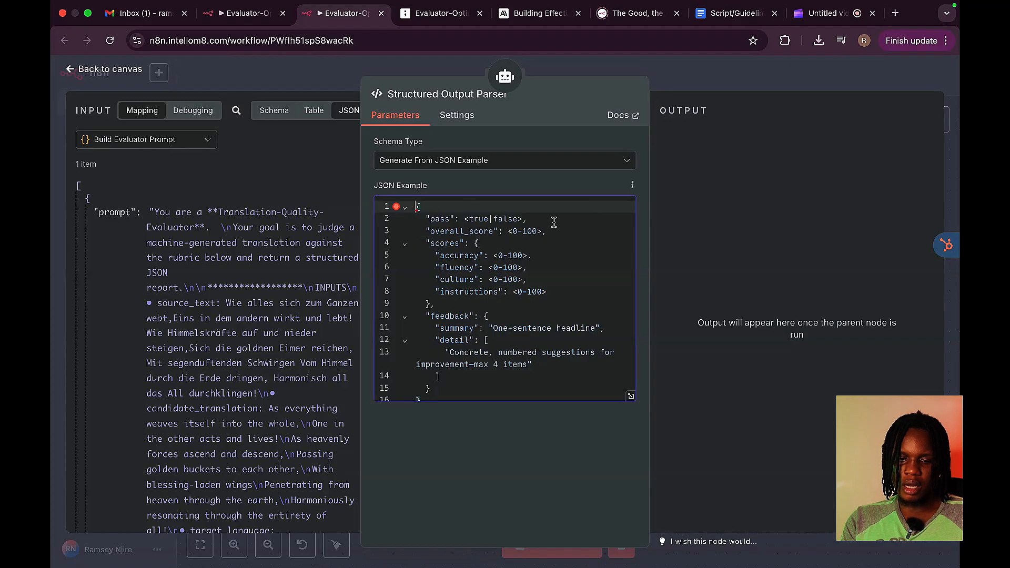
scroll(489, 357, "down", 1)
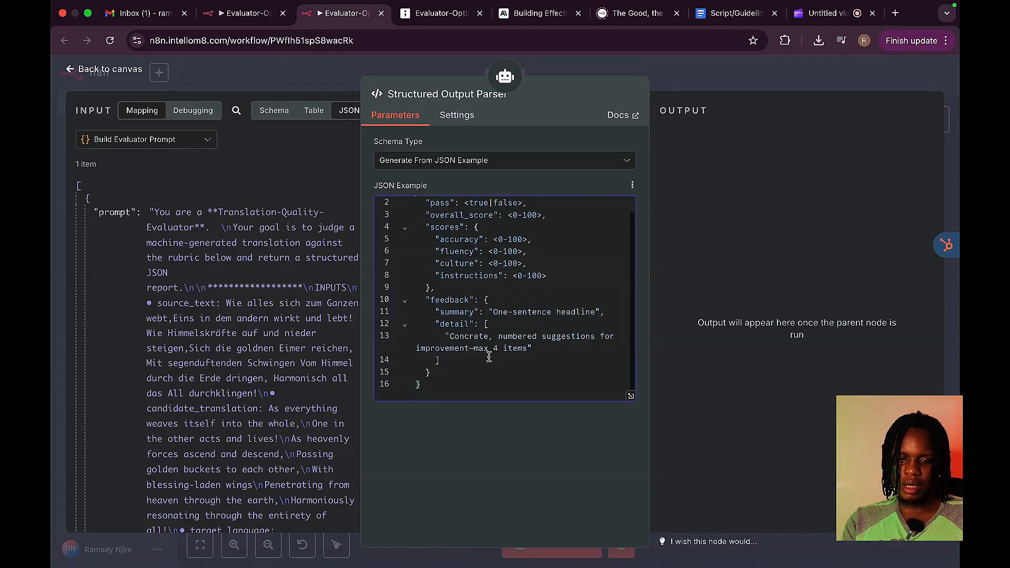
scroll(488, 357, "up", 1)
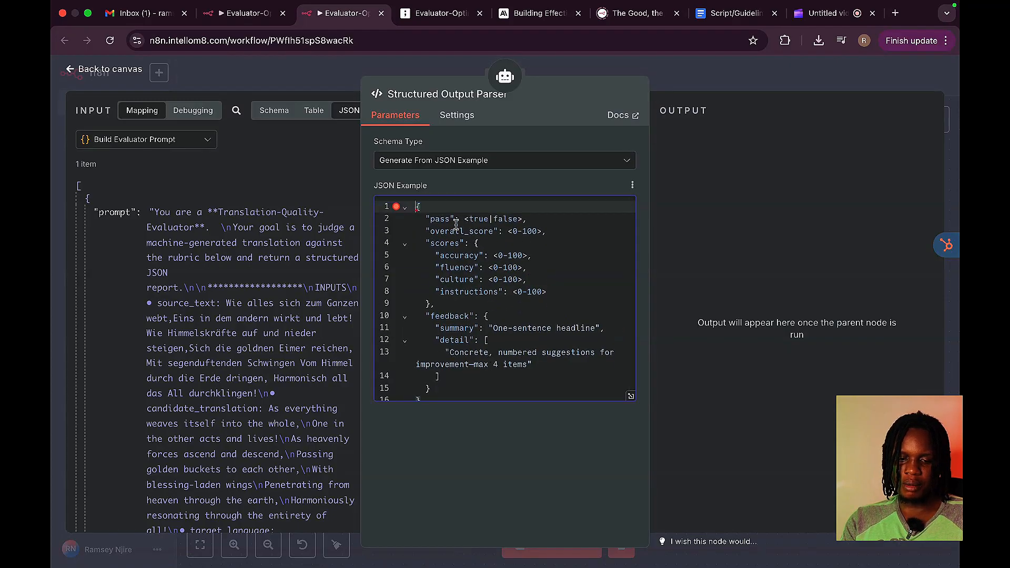
left_click(432, 218)
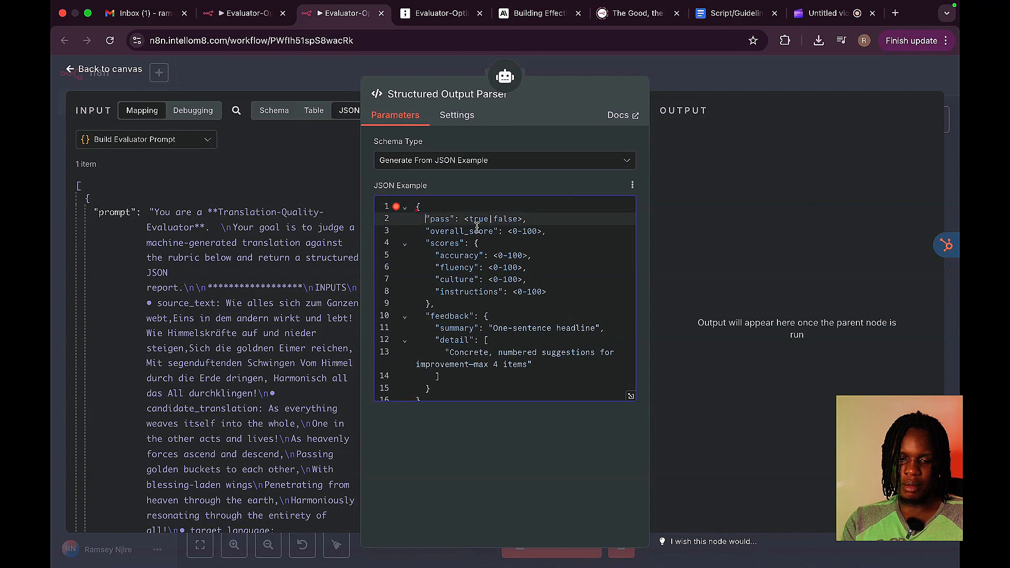
left_click(421, 208)
key("BackSpace")
left_click(416, 219)
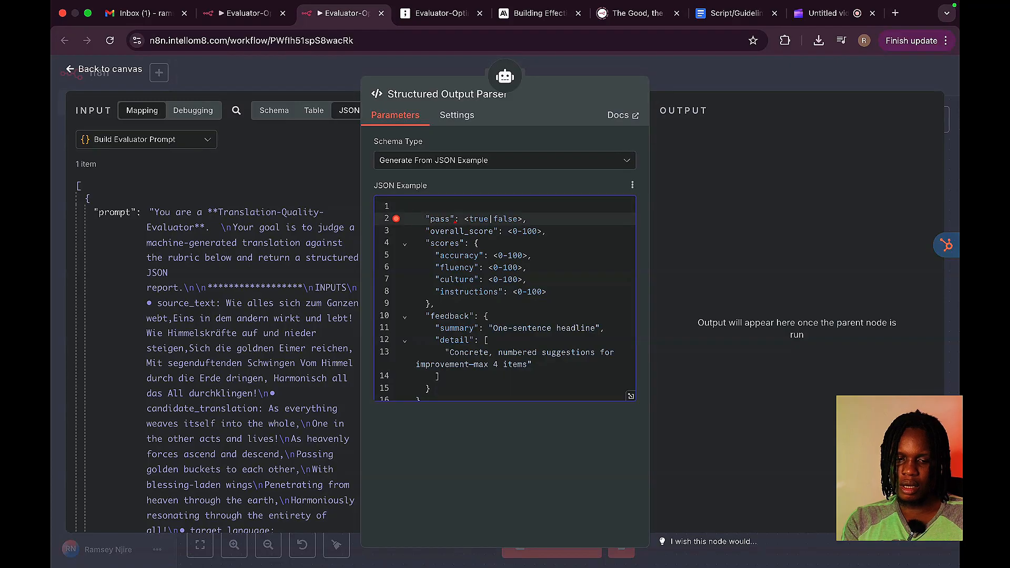
key("BackSpace")
key("BackSpace")
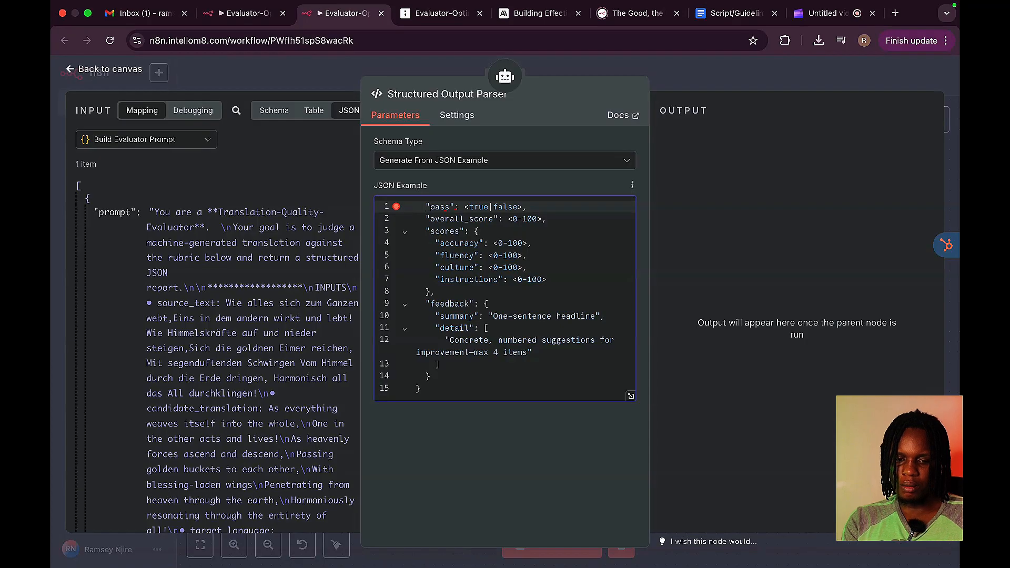
type("{")
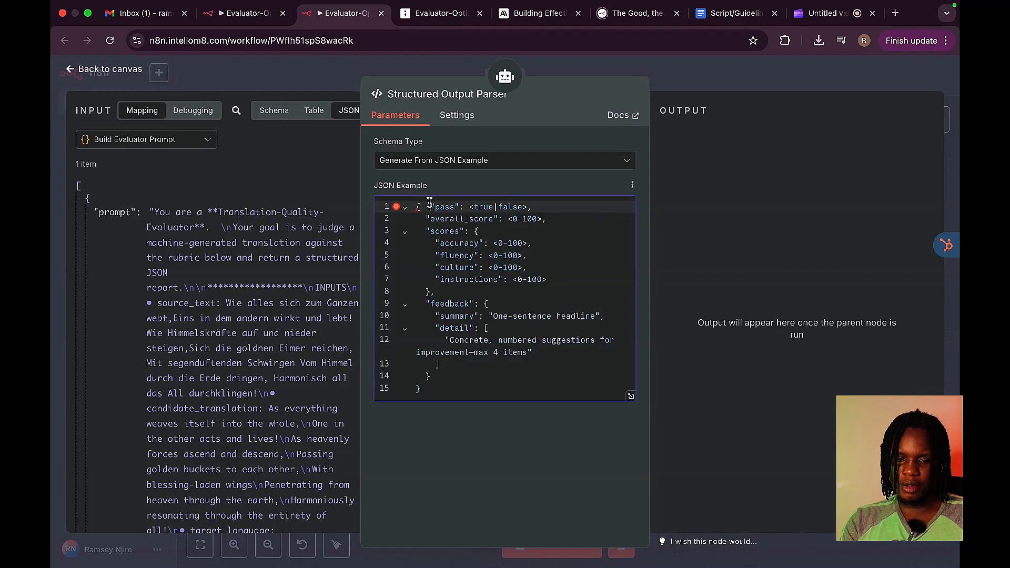
key("BackSpace")
key("BackSpace")
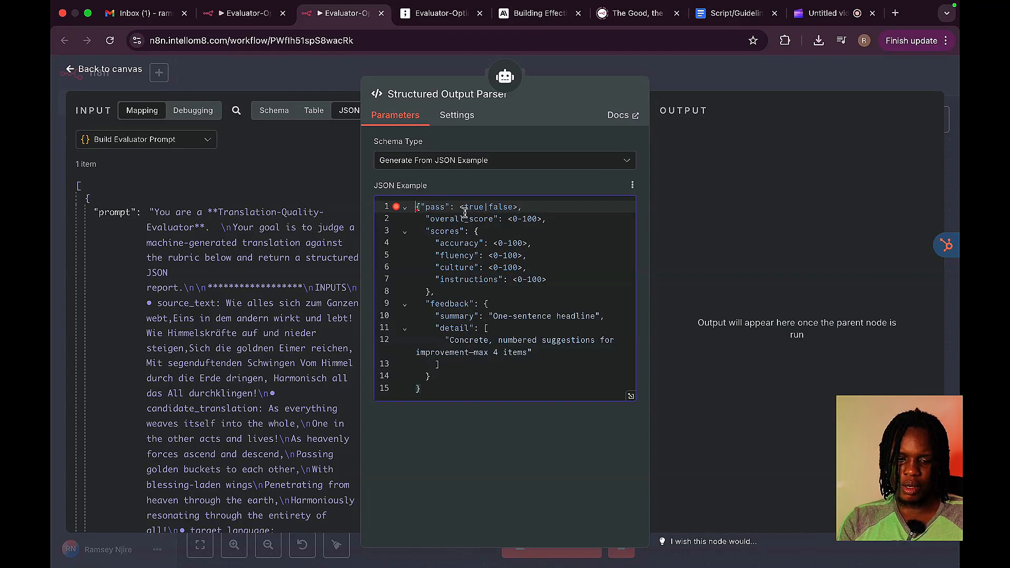
mouse_move(397, 207)
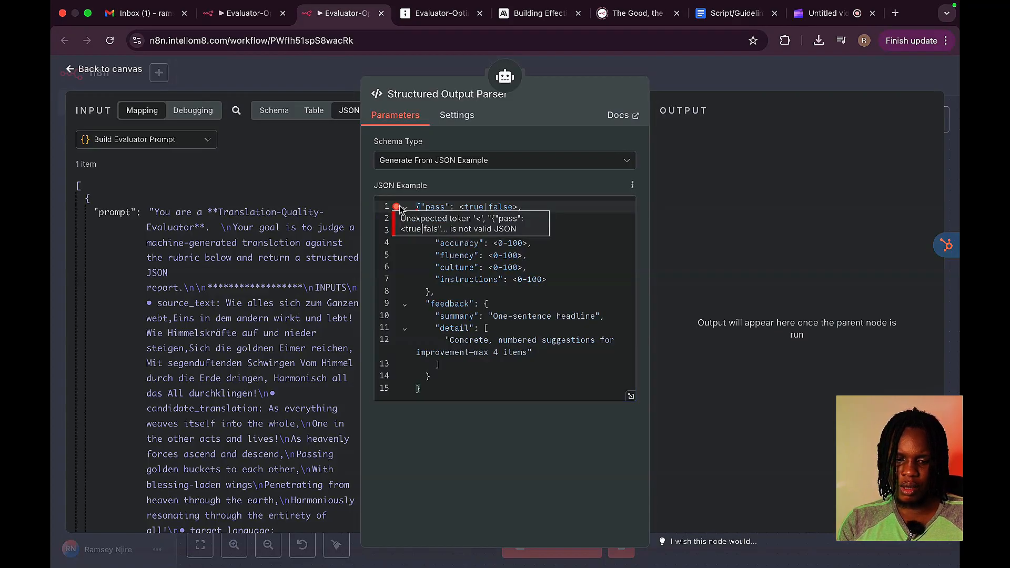
- Replace the JSON example with the one from the Evaluator-Optimizer Demo workflow's Structured Output Parser, and save the Evaluator-Optimizer workflow
left_click(243, 12)
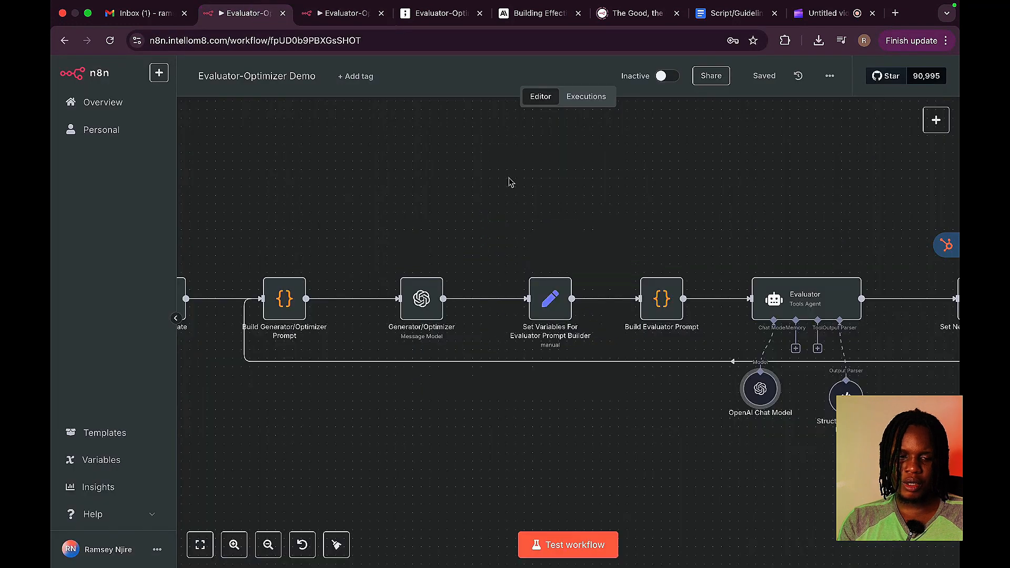
double_click(841, 394)
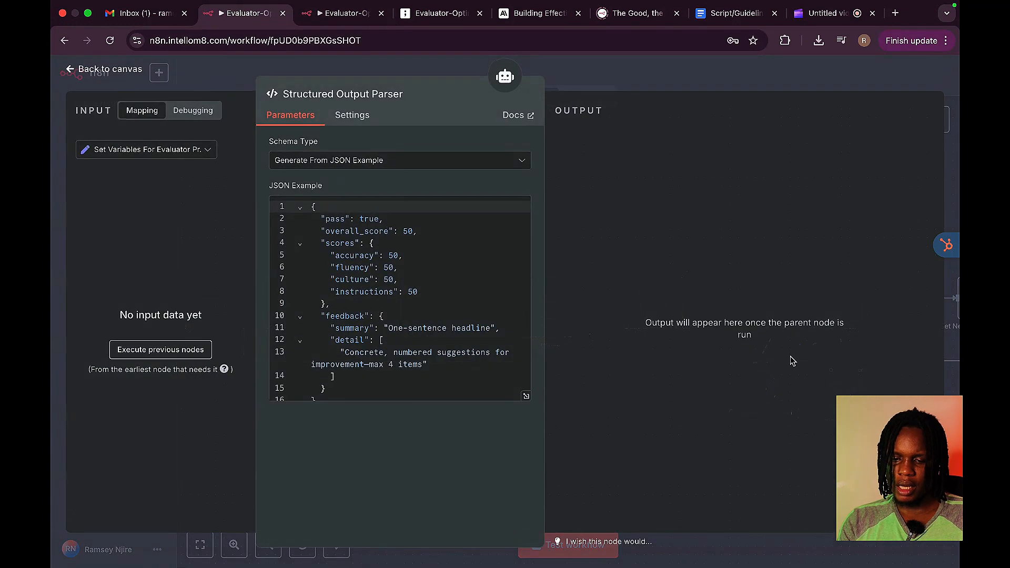
left_click_drag(323, 386, 280, 174)
key("super+c")
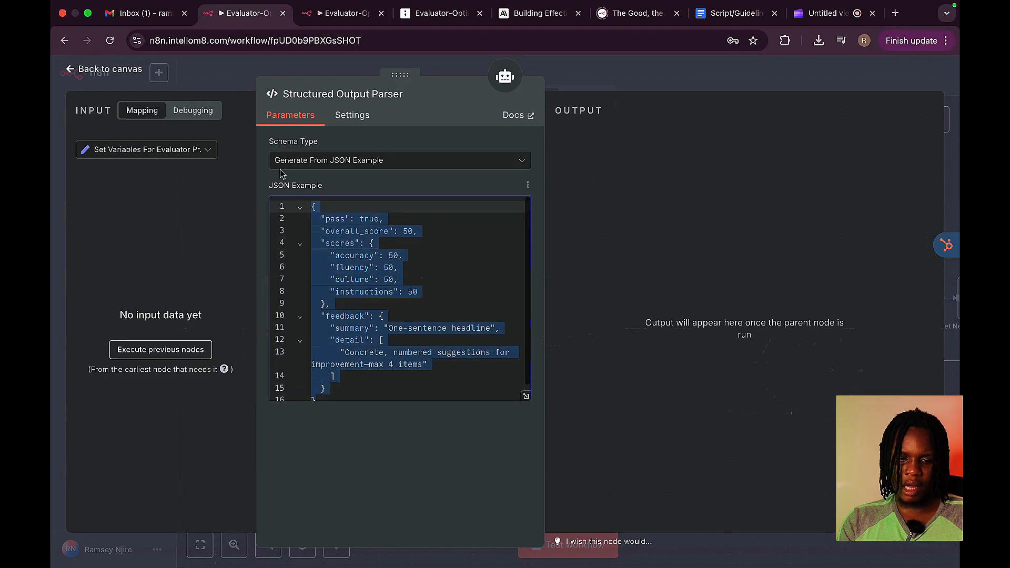
left_click(342, 12)
left_click_drag(437, 392, 407, 174)
key("super+v")
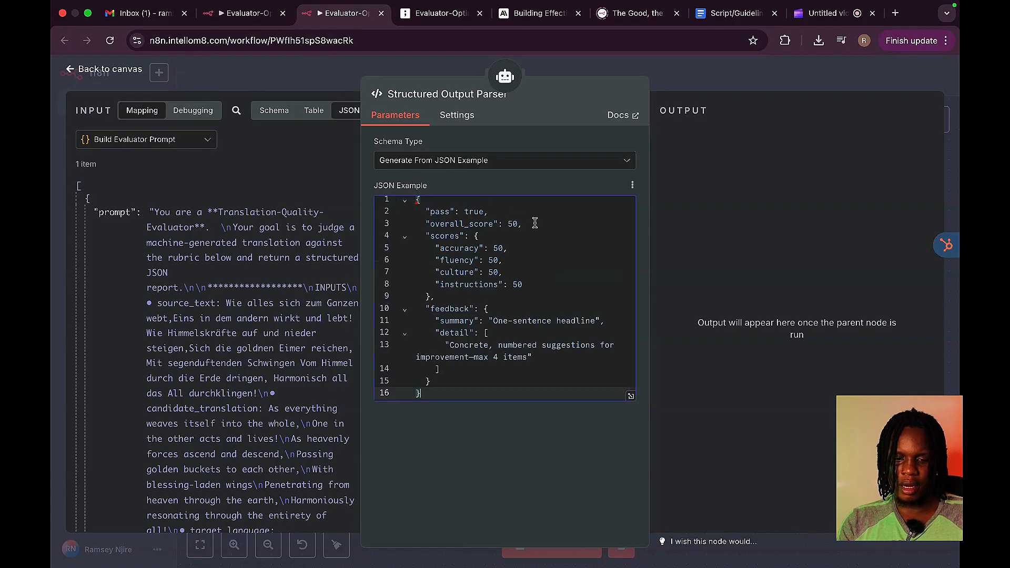
left_click(689, 84)
left_click(766, 78)
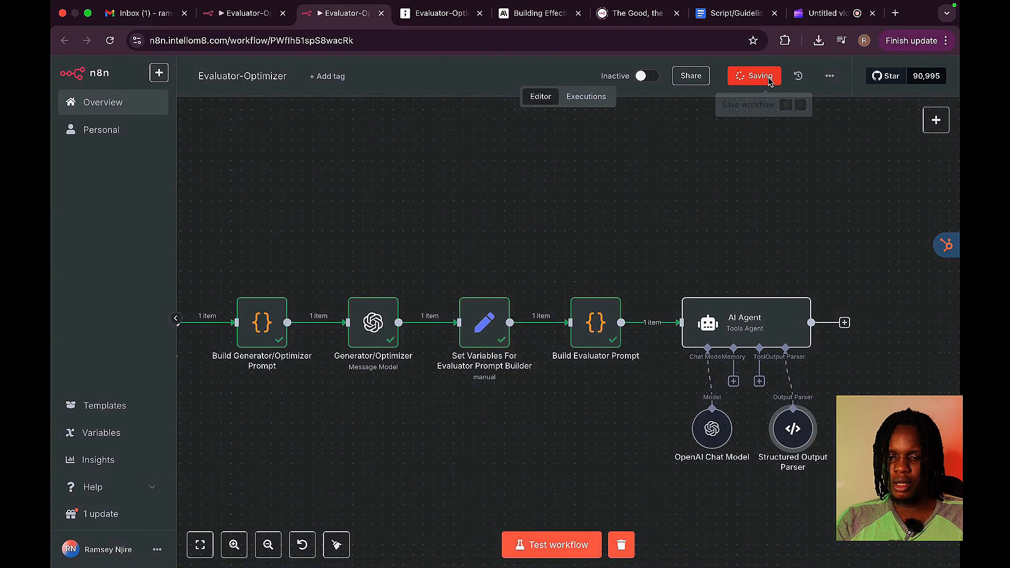
- Rename the AI Agent node as Evaluator
right_click(752, 325)
left_click(712, 124)
type("Ev")
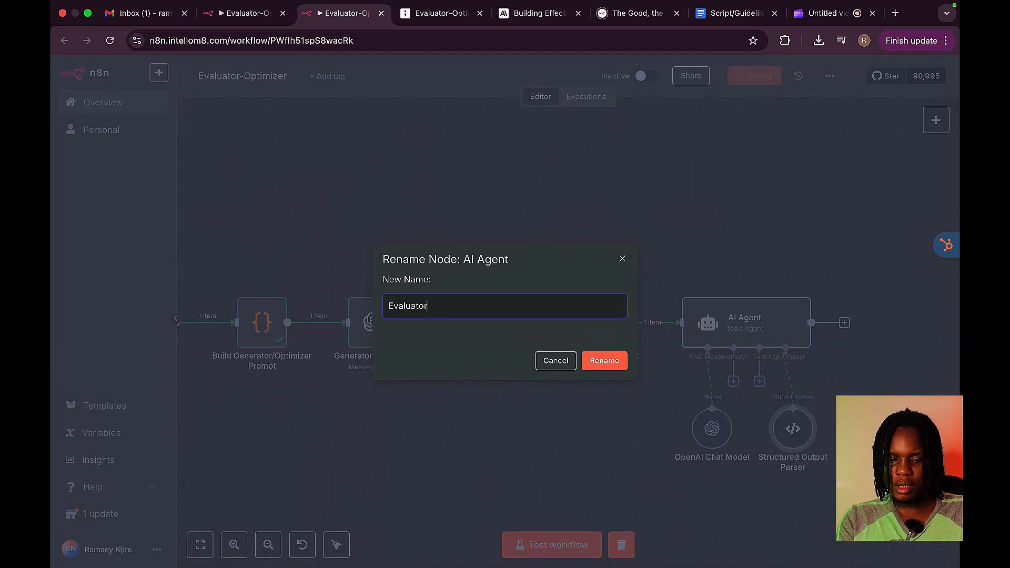
type("aluator")
left_click(610, 364)
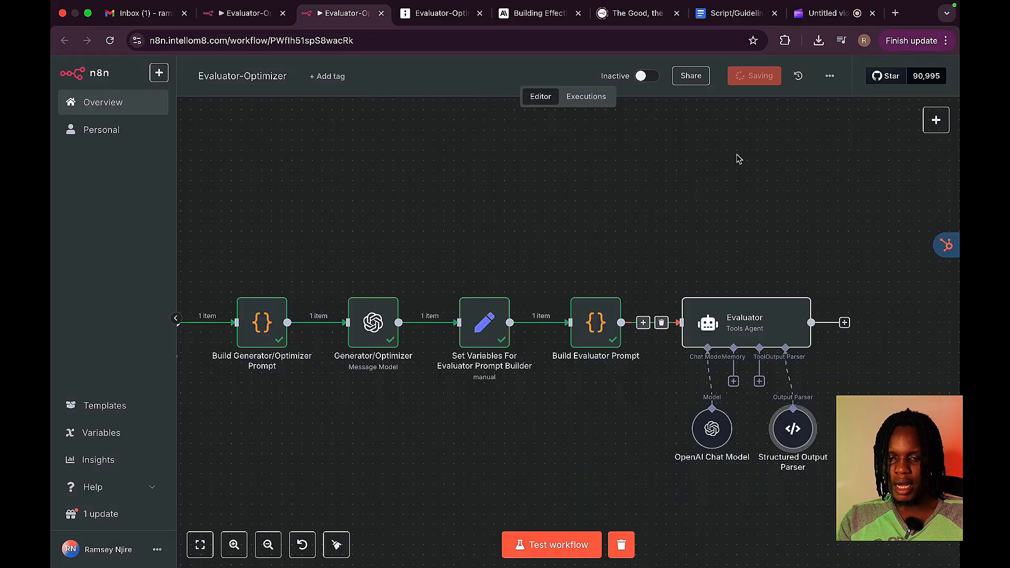
- Try a test run of the Evaluator node and return to the canvas
double_click(767, 335)
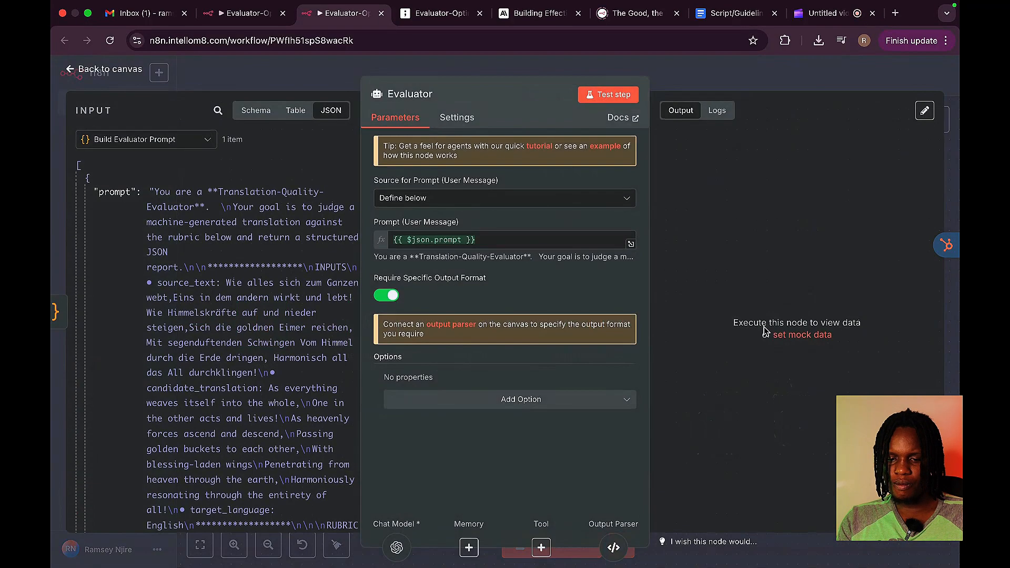
left_click(612, 98)
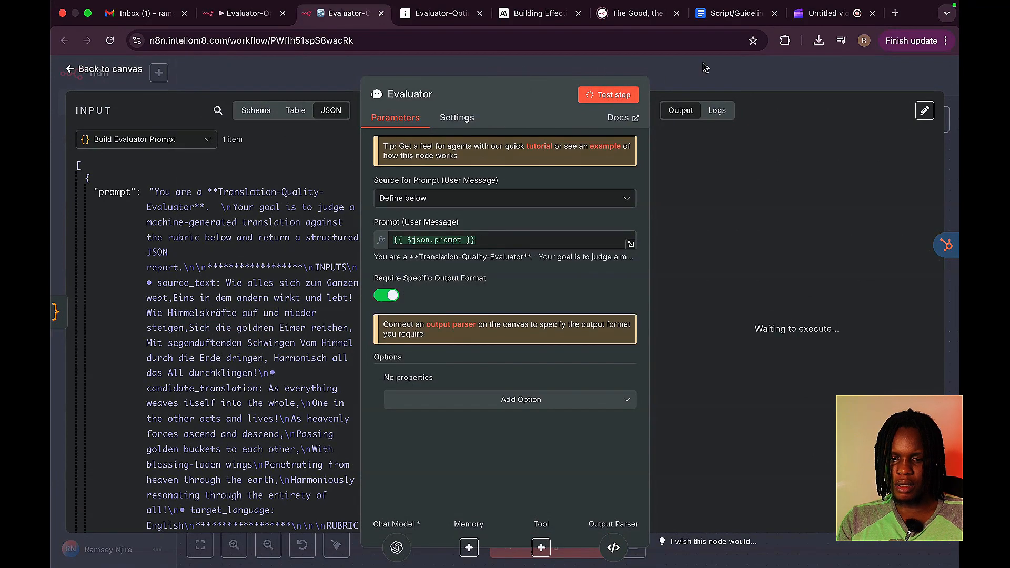
left_click(718, 76)
scroll(705, 307, "right", 4)
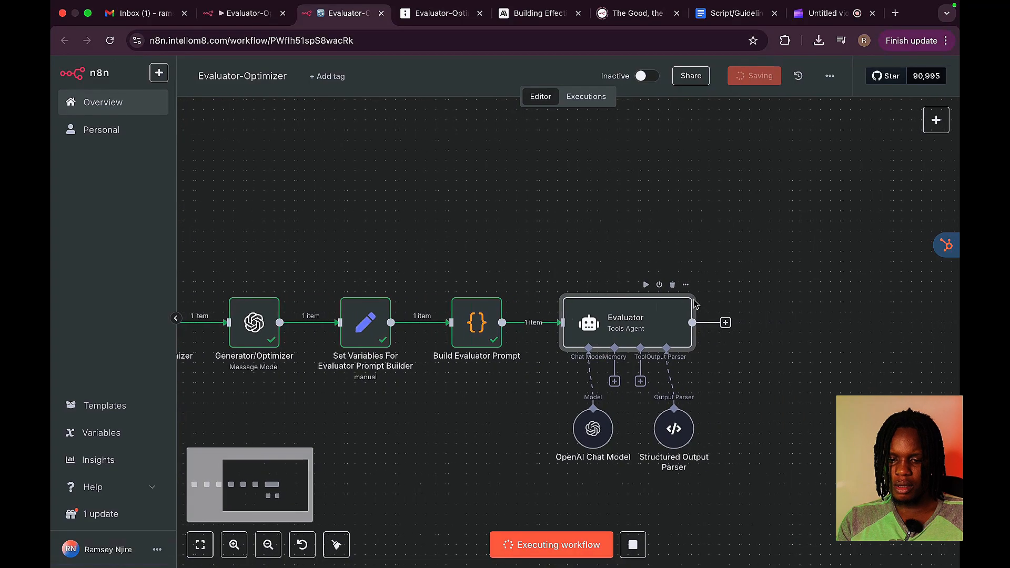
mouse_move(620, 331)
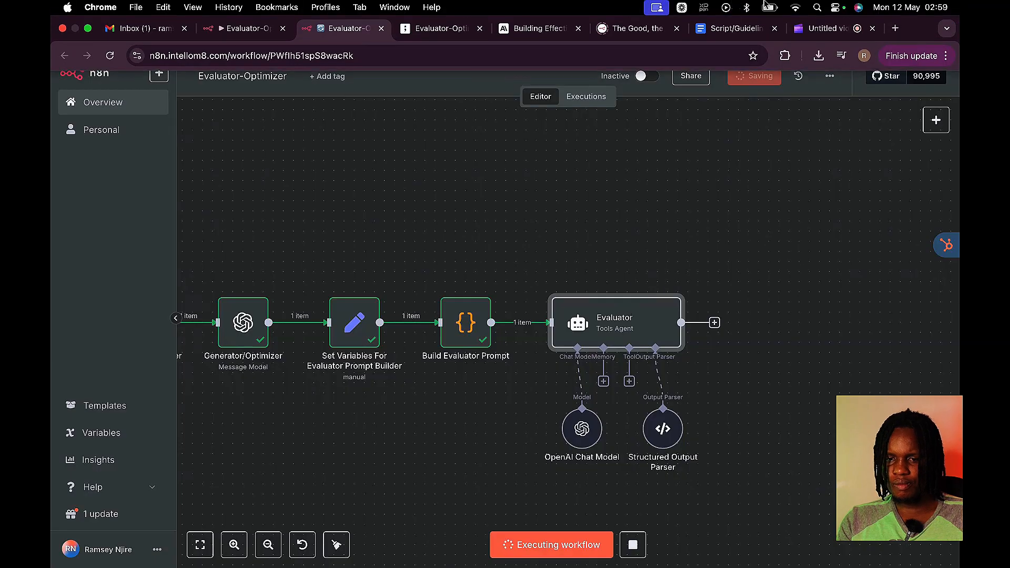
- Try to join the Wi-Fi network "The Promised LAN" and dismiss the network dialog
left_click(794, 6)
left_click(698, 97)
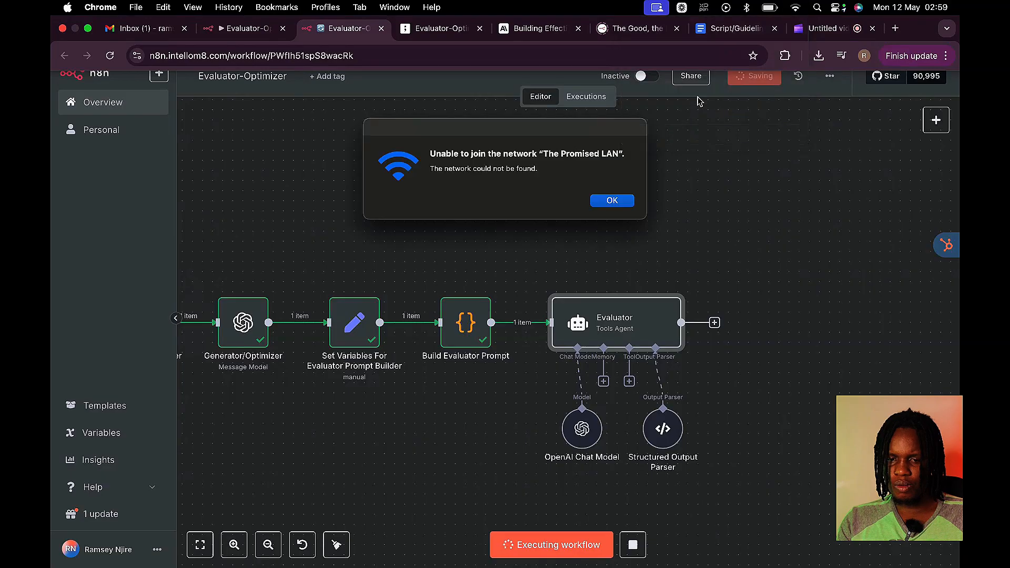
left_click(796, 7)
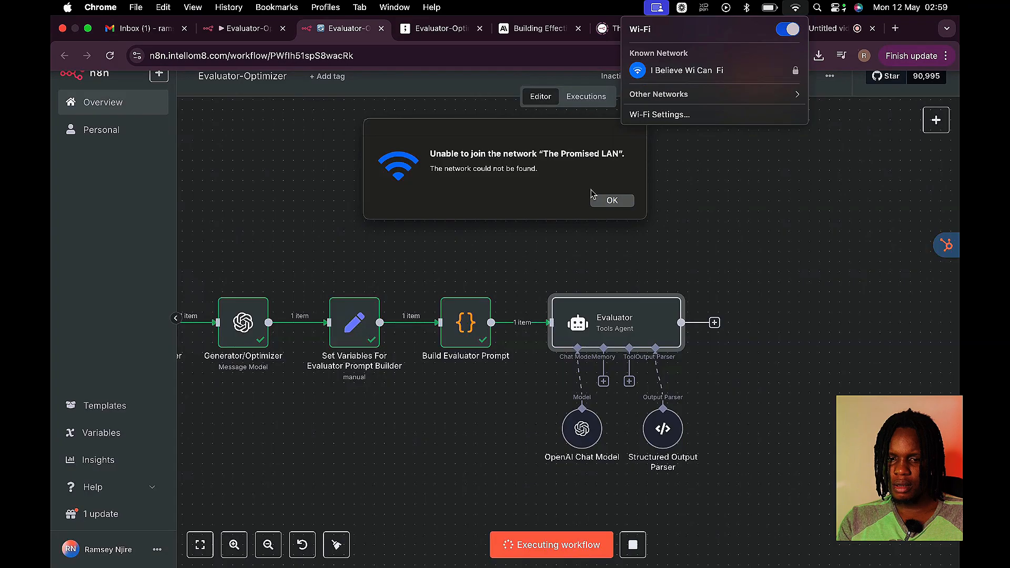
left_click(603, 170)
left_click(610, 200)
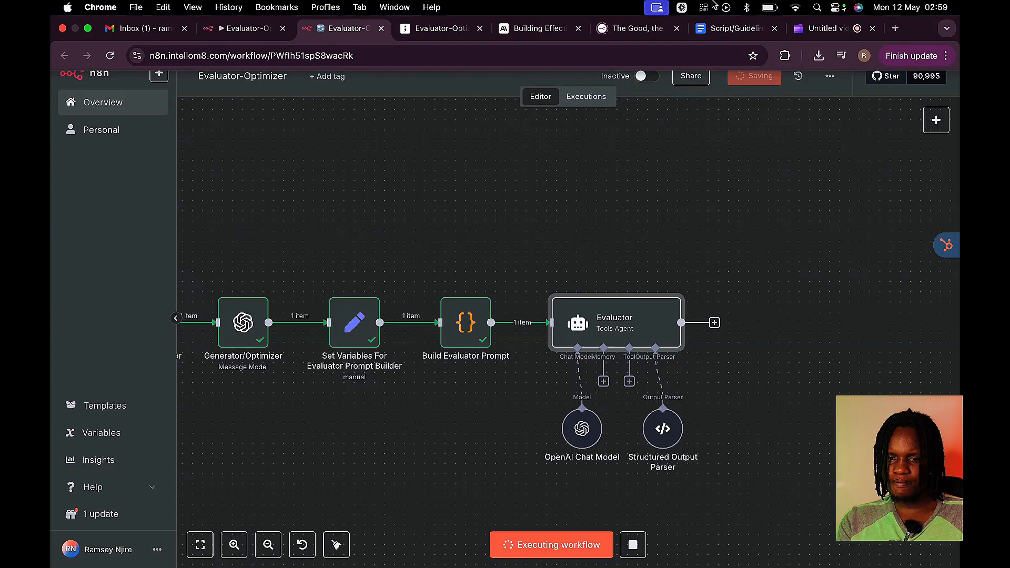
- Switch the Wi-Fi connection from the current network to "The Promised LAN" and return to the workflow canvas
left_click(795, 7)
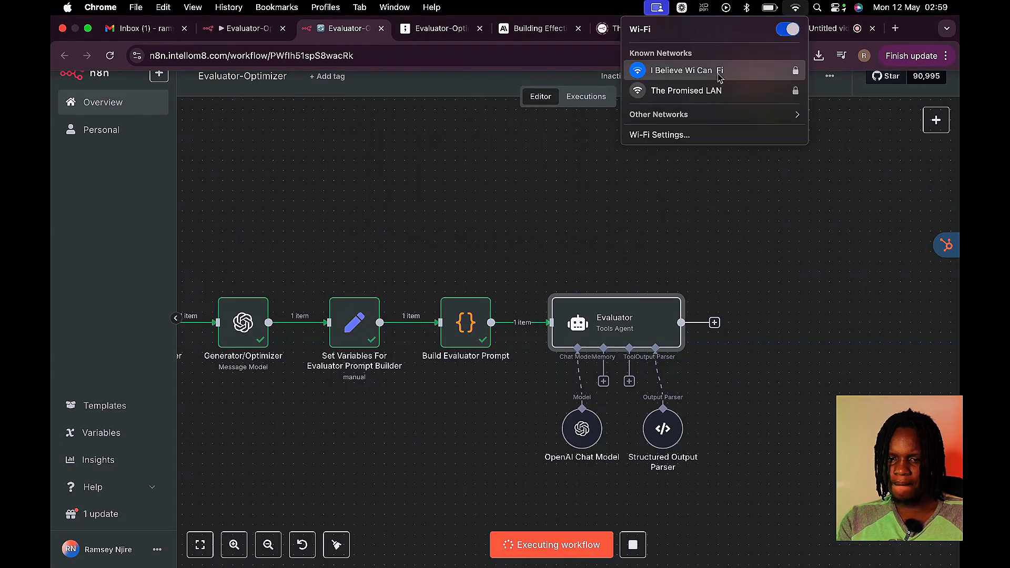
left_click(716, 98)
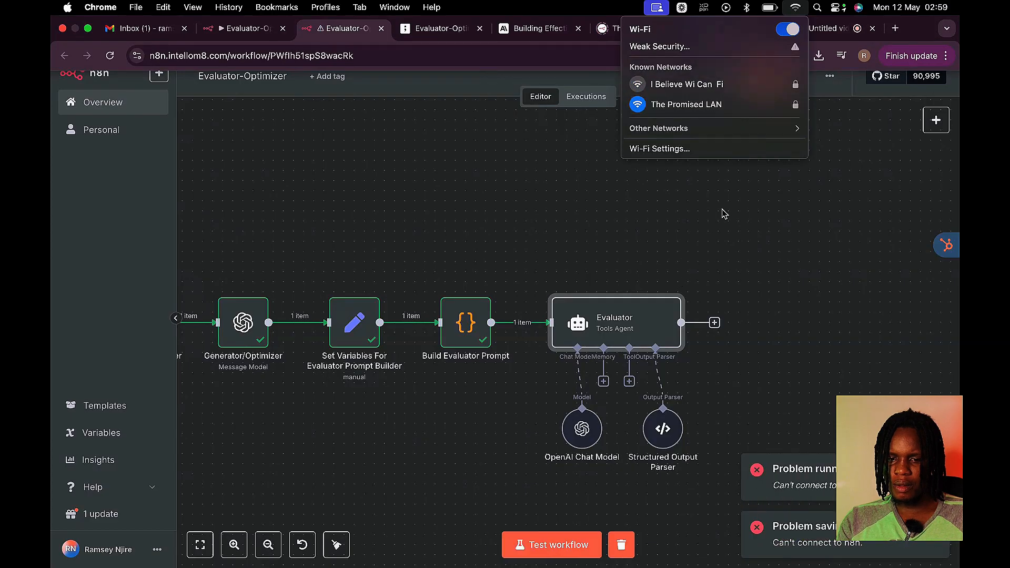
left_click(712, 230)
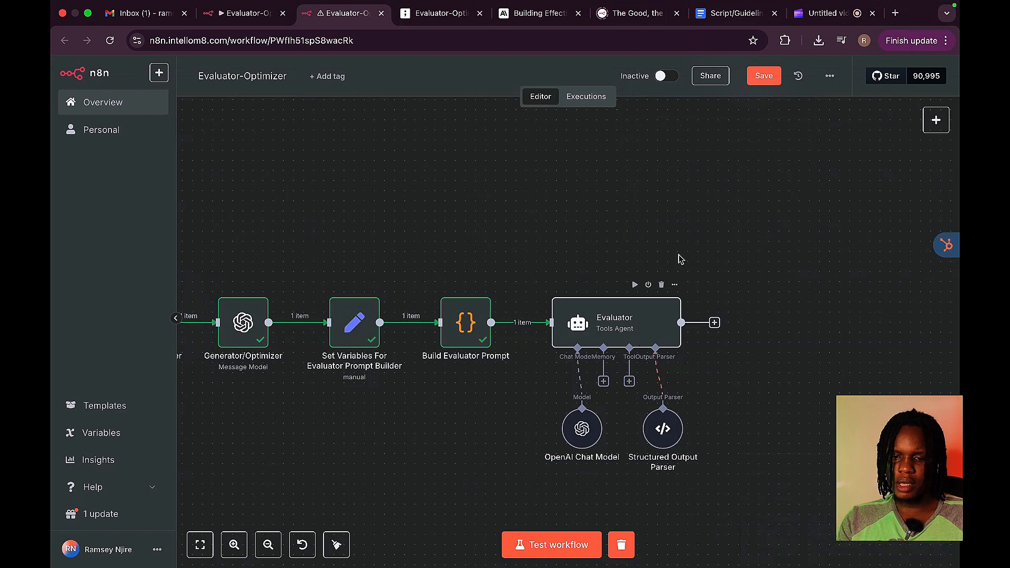
- Save the workflow, run a test of the Evaluator node and return to the canvas
key("super+s")
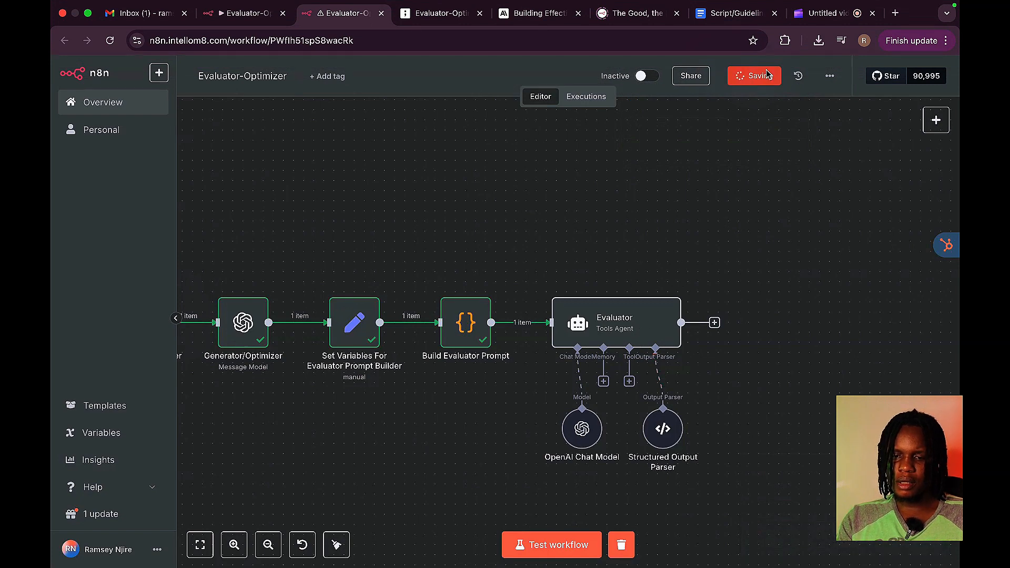
double_click(632, 332)
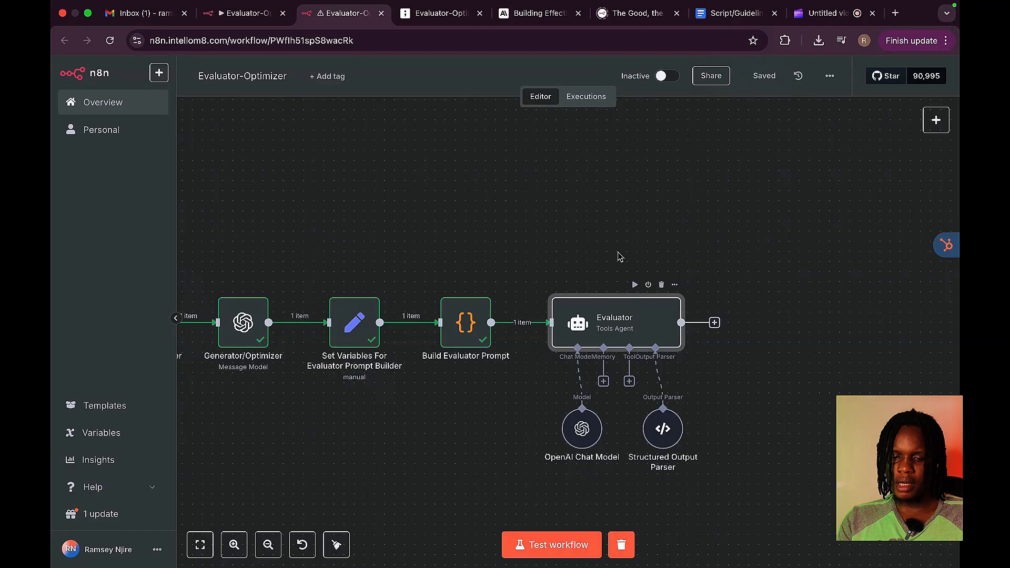
left_click(600, 98)
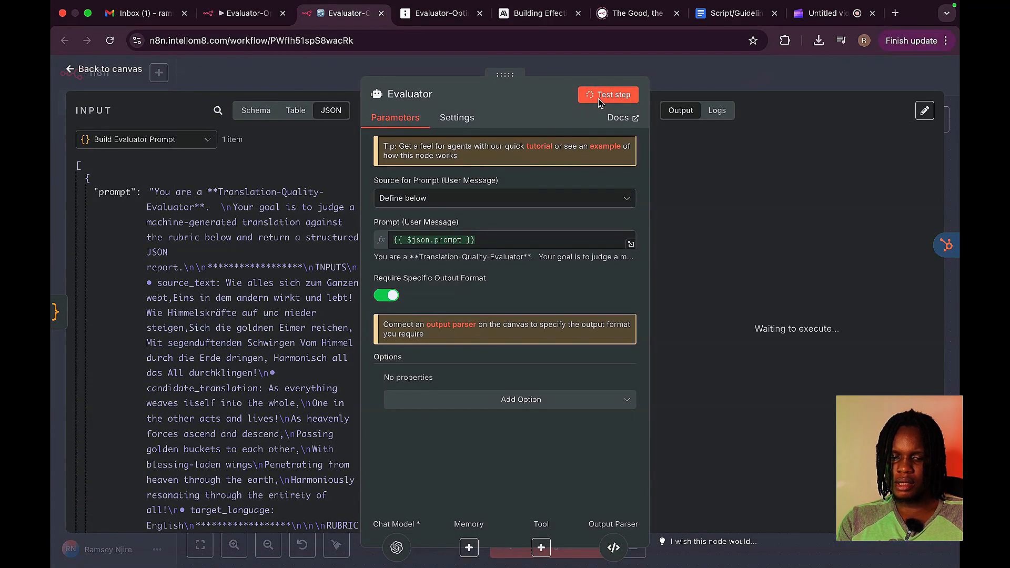
key("Escape")
scroll(691, 265, "right", 4)
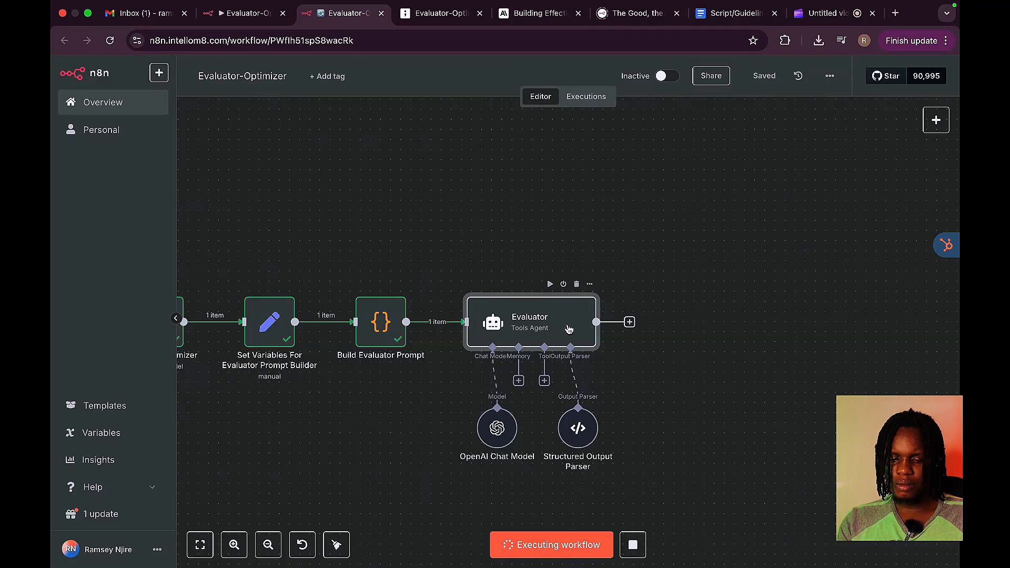
mouse_move(568, 4)
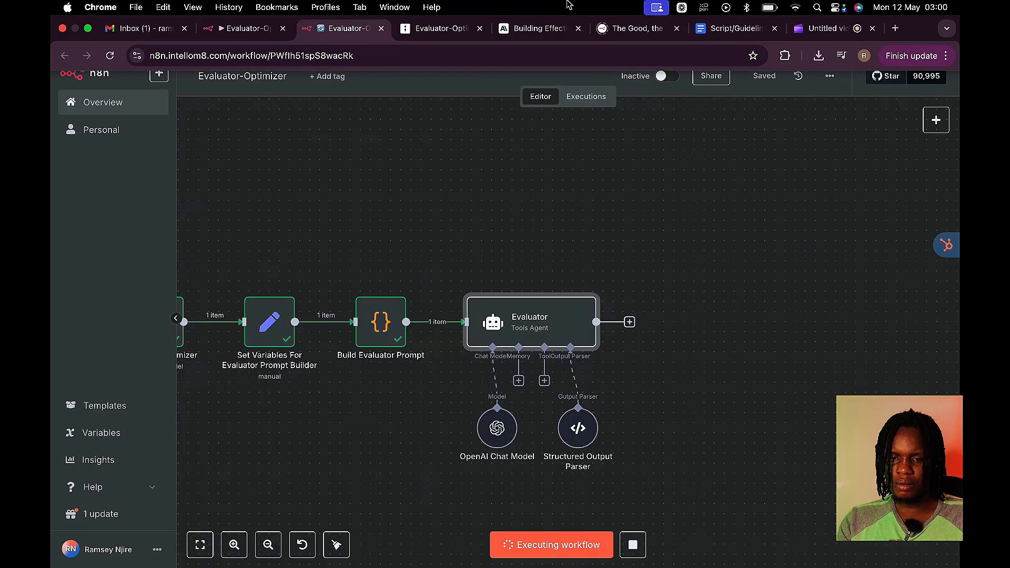
left_click(795, 7)
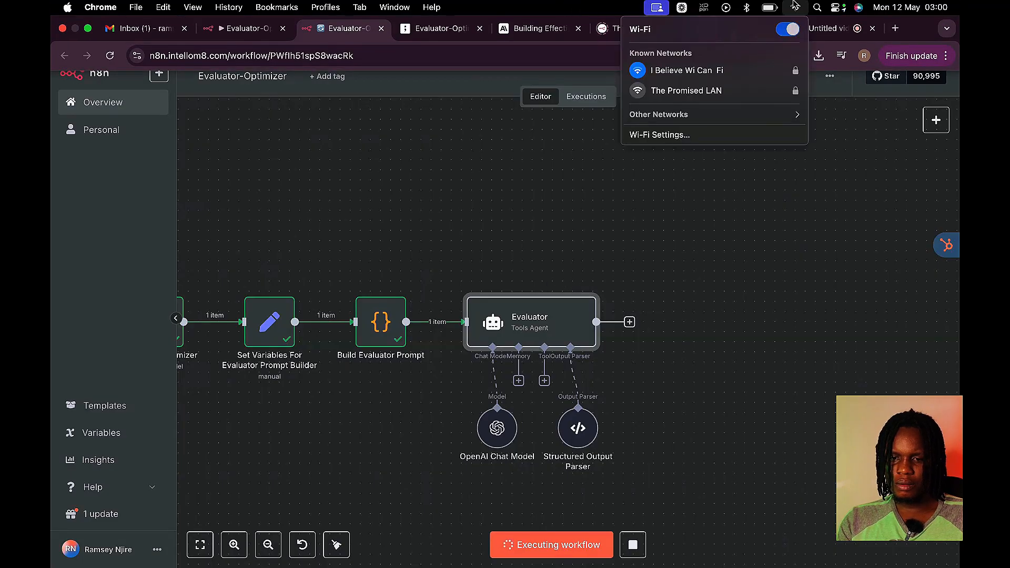
left_click(747, 91)
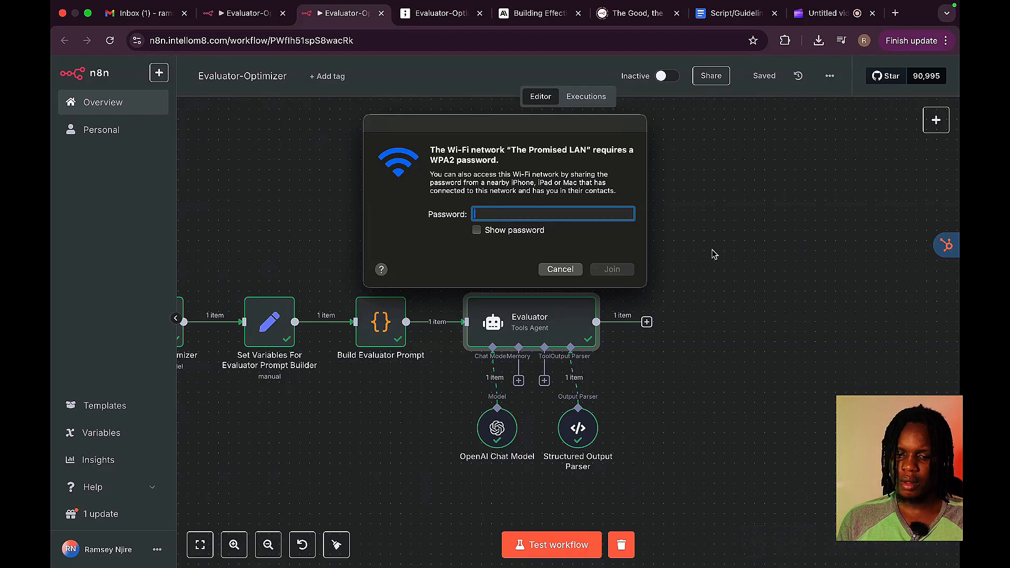
left_click(552, 271)
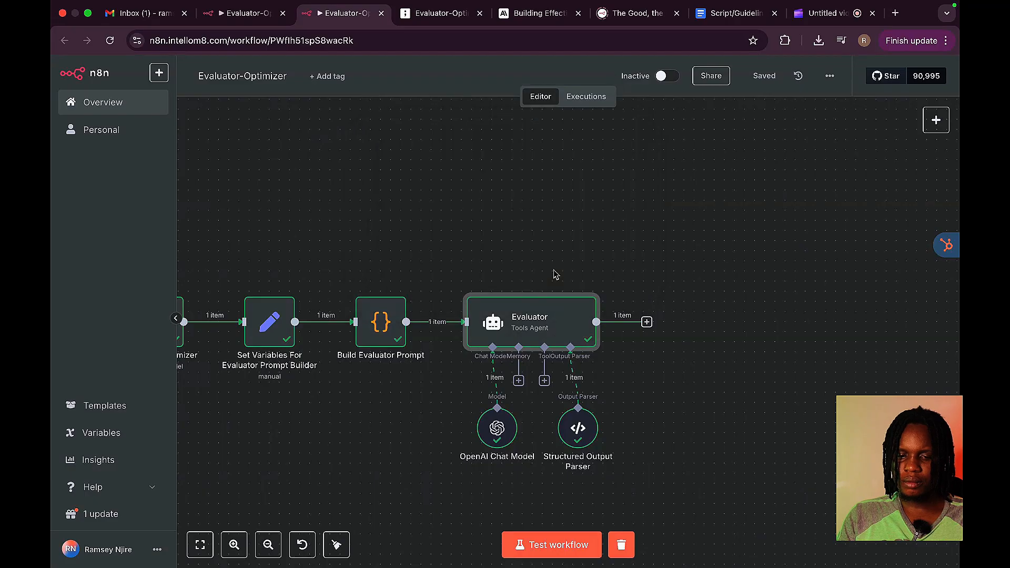
mouse_move(698, 5)
left_click(803, 5)
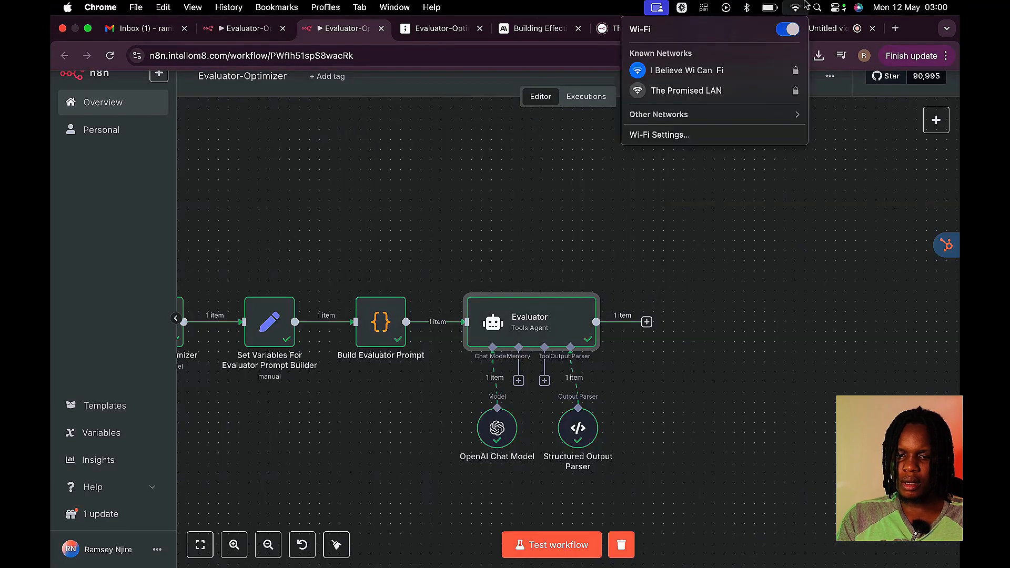
left_click(689, 365)
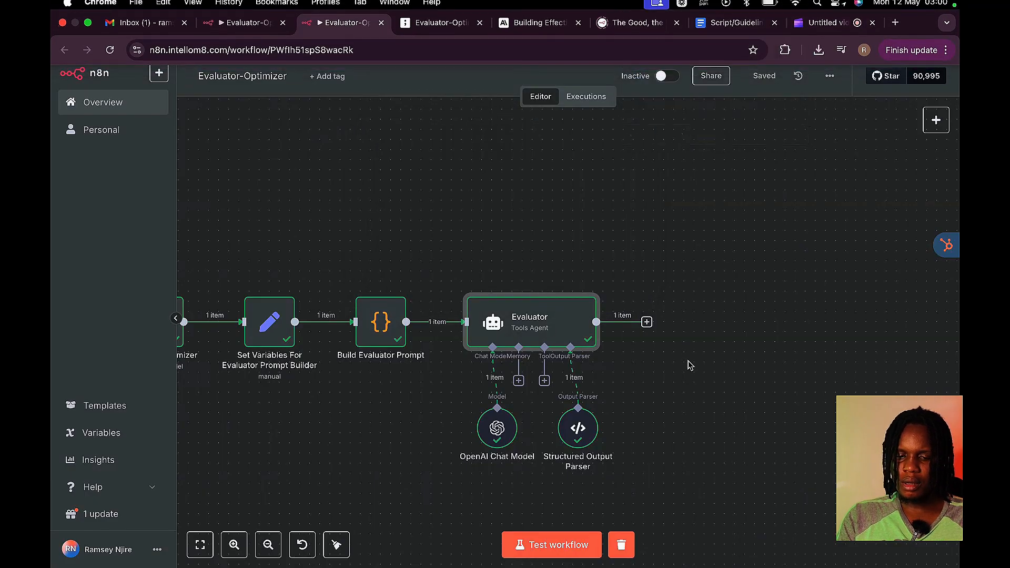
- Review the Evaluator node's JSON output, including the scores, feedback summary and detailed suggestions
double_click(547, 329)
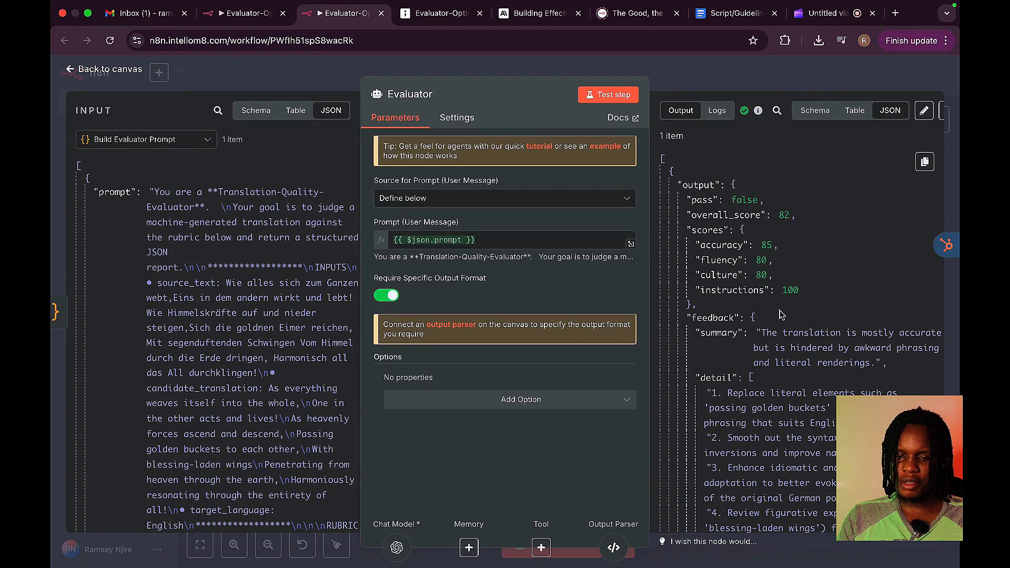
scroll(787, 342, "down", 2)
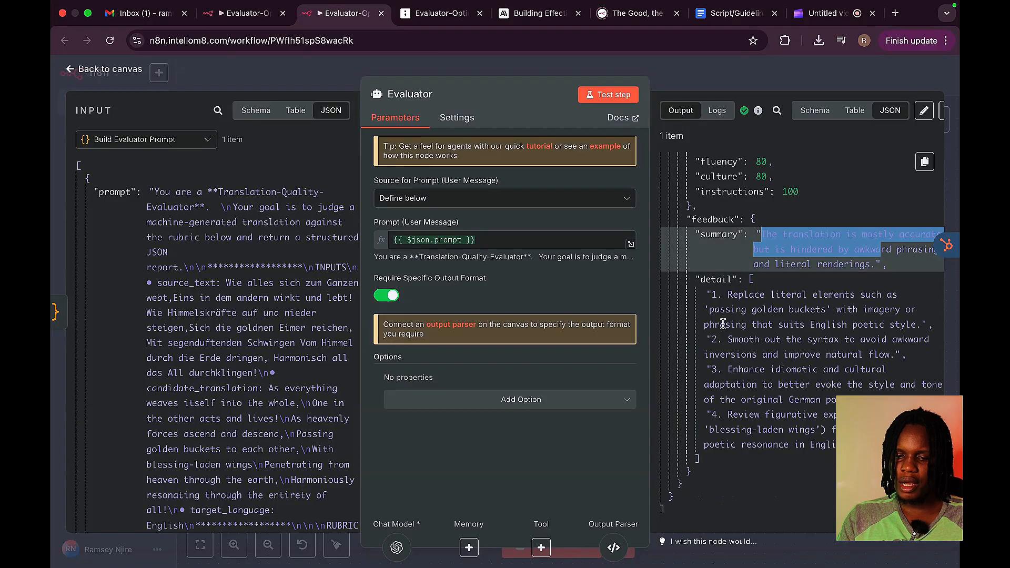
left_click_drag(748, 280, 821, 448)
left_click(785, 80)
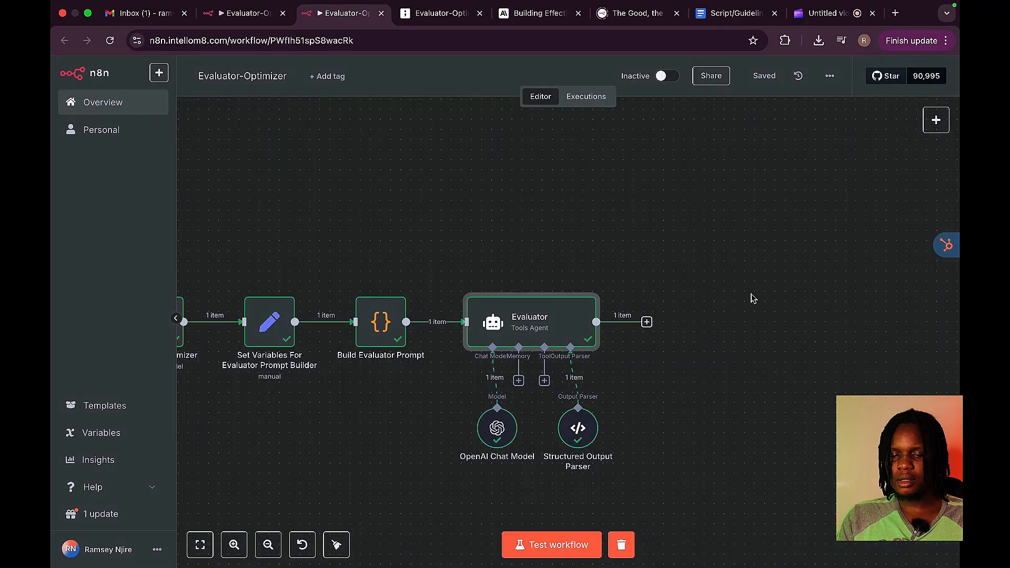
- Consult the Evaluator-Optimizer flow diagram in tldraw and the nodes following the Evaluator in the Evaluator-Optimizer Demo workflow
scroll(753, 297, "down", 2)
mouse_move(465, 358)
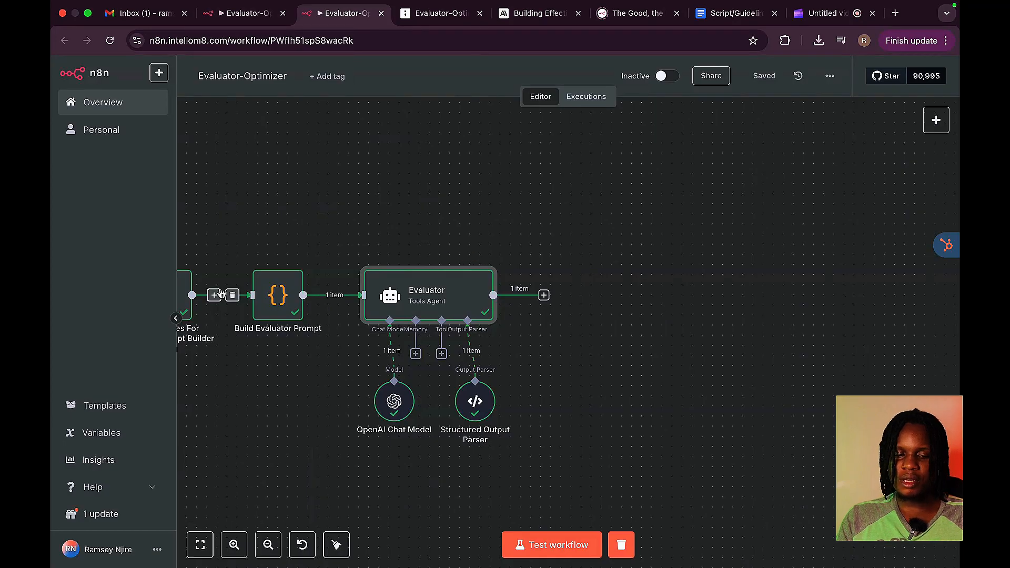
left_click(429, 15)
scroll(678, 479, "right", 5)
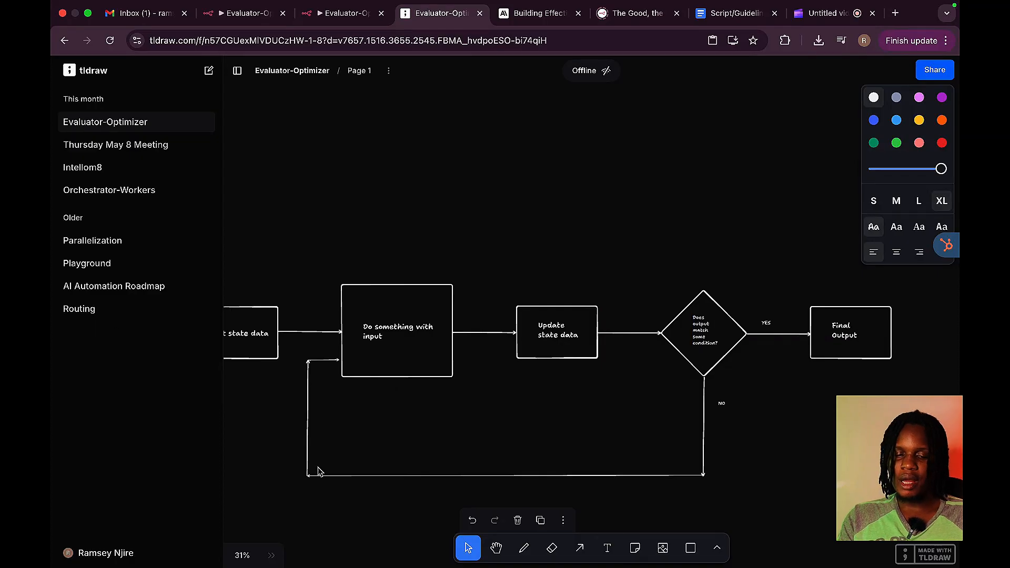
left_click(247, 13)
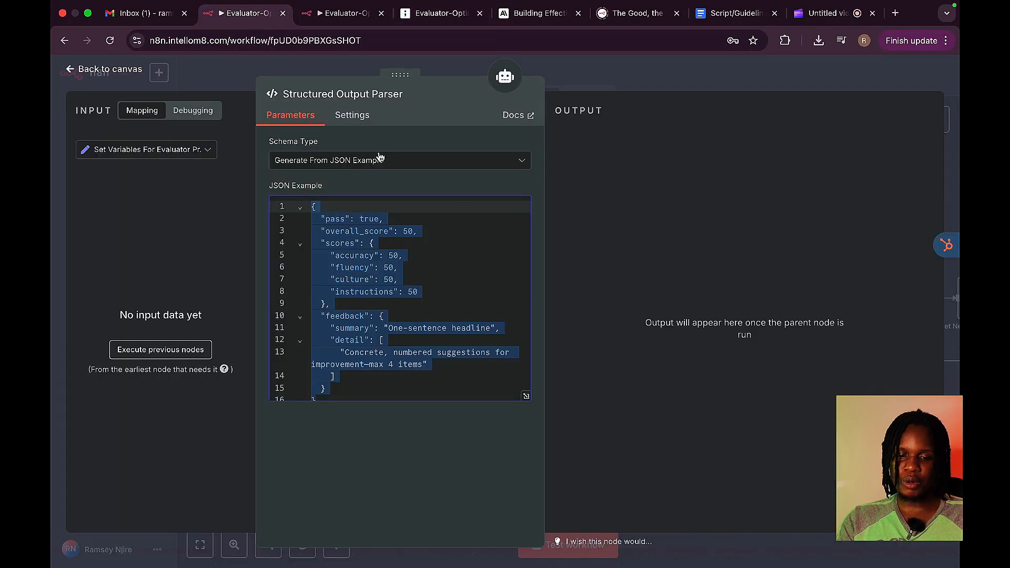
left_click(598, 74)
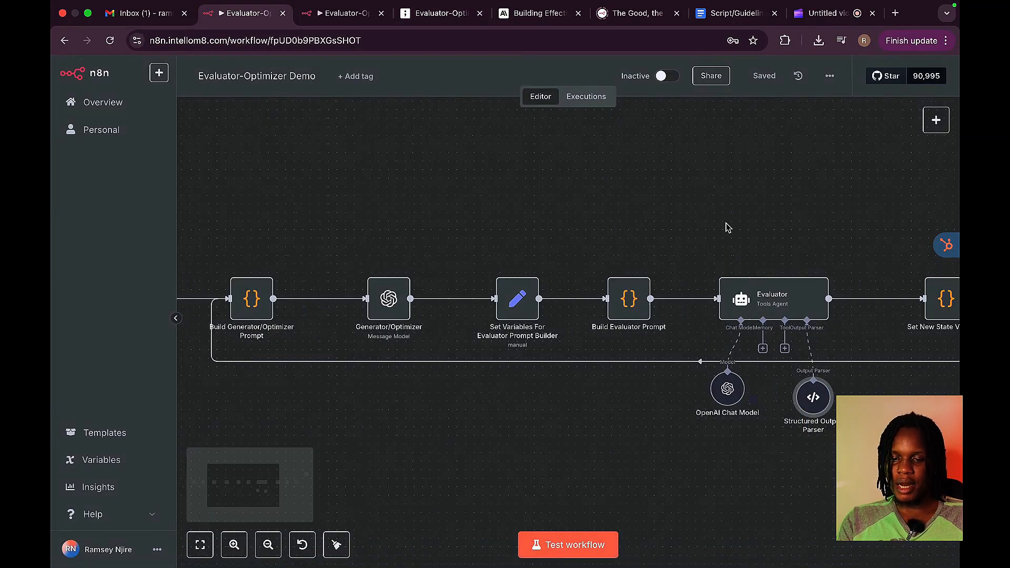
scroll(707, 230, "right", 3)
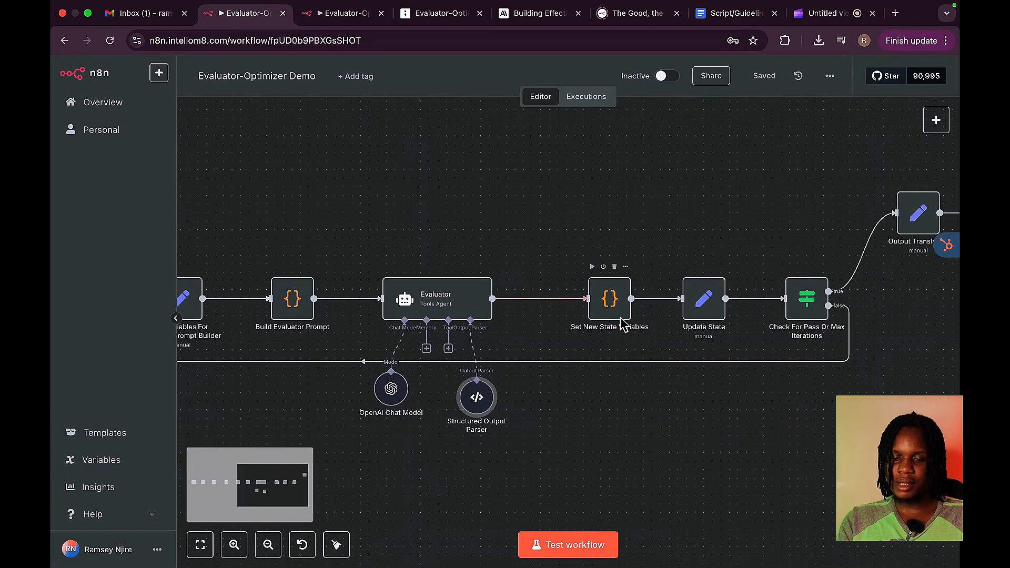
- Add a Code node after the Evaluator in the Evaluator-Optimizer workflow
left_click(325, 24)
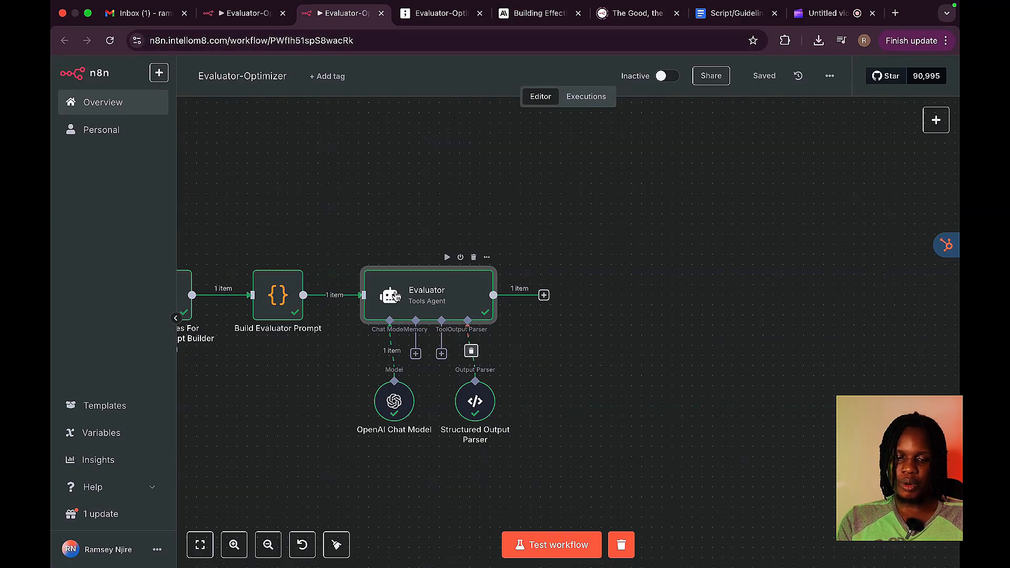
left_click(543, 295)
type("Codwe")
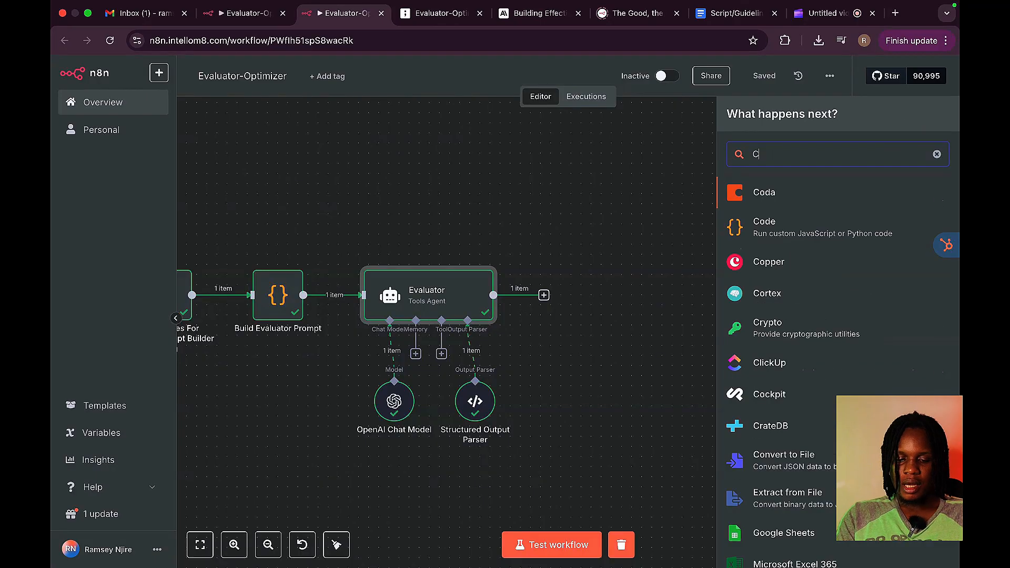
key("BackSpace")
type("e")
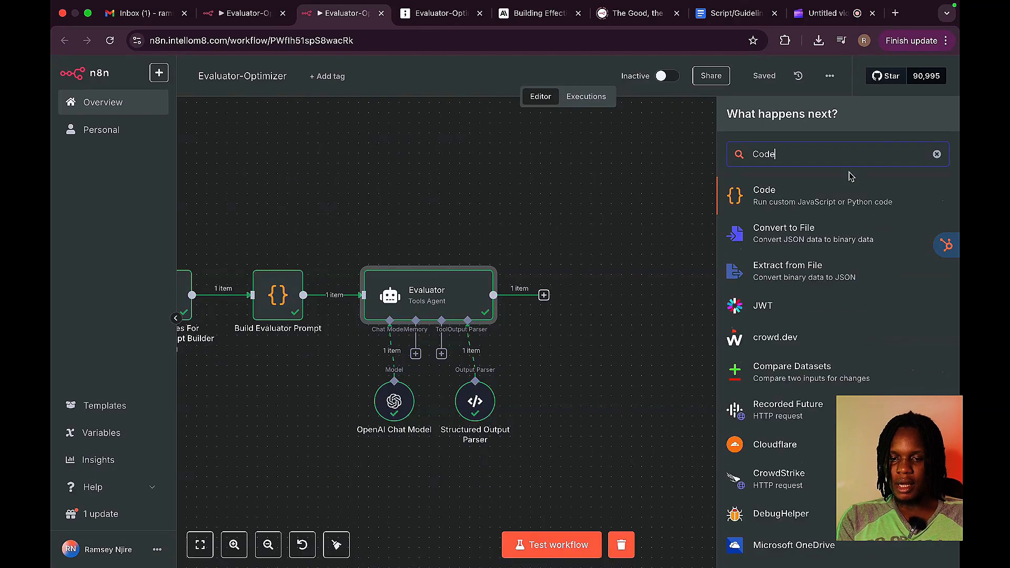
left_click(839, 207)
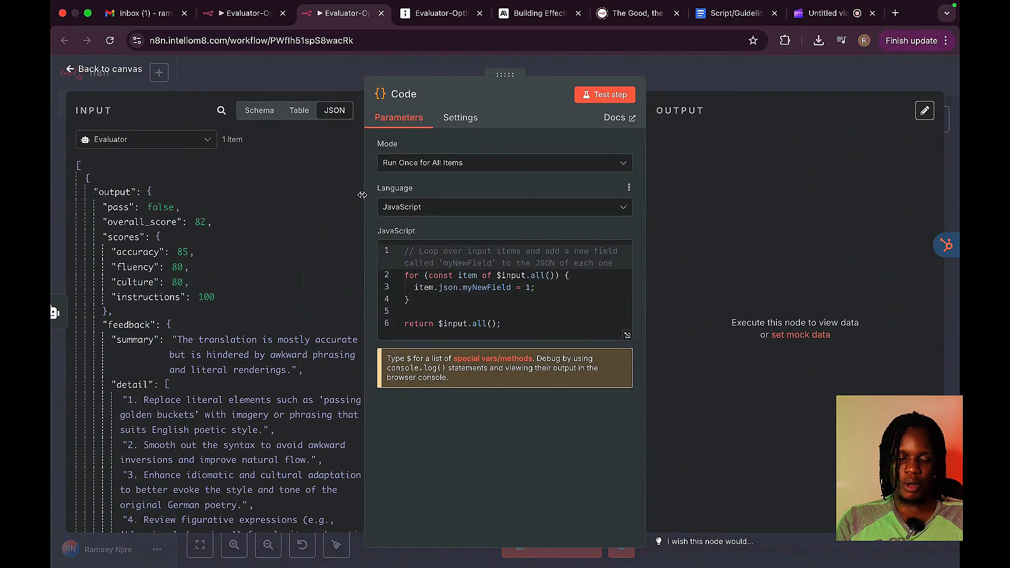
- Copy all the JavaScript from the Set New State Variables node in the Evaluator-Optimizer Demo workflow
left_click(242, 12)
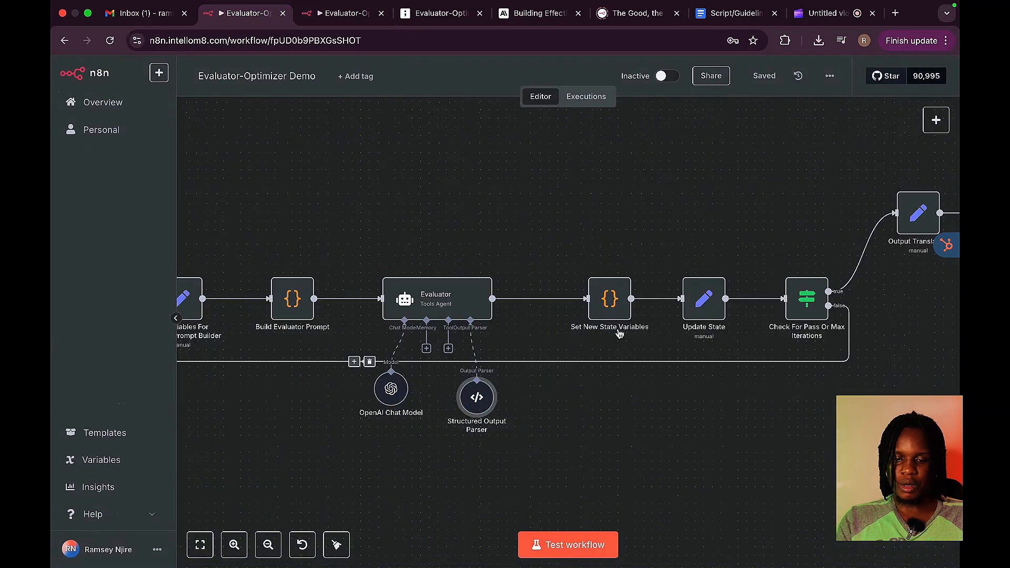
double_click(610, 303)
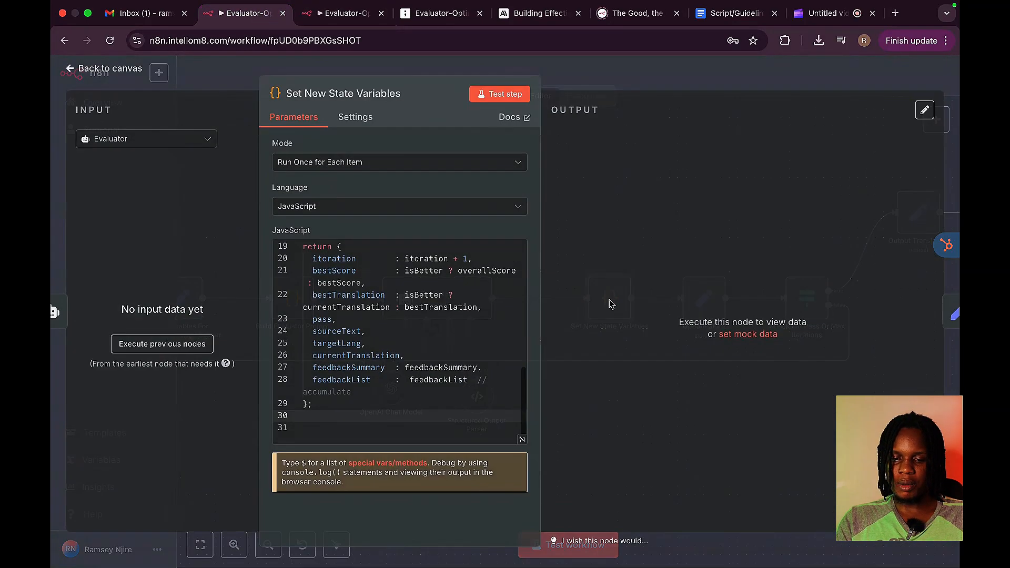
key("super+a")
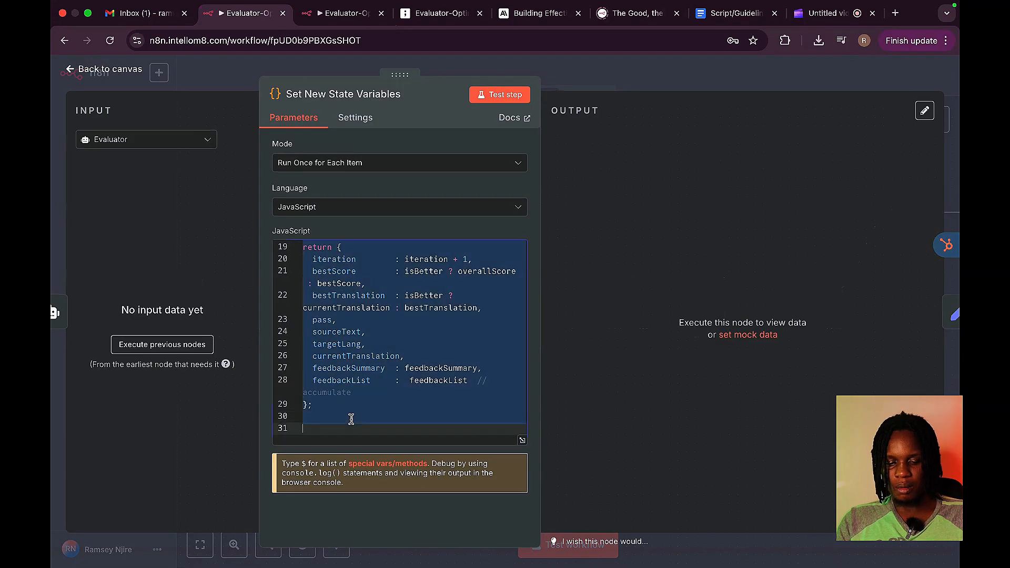
left_click(576, 75)
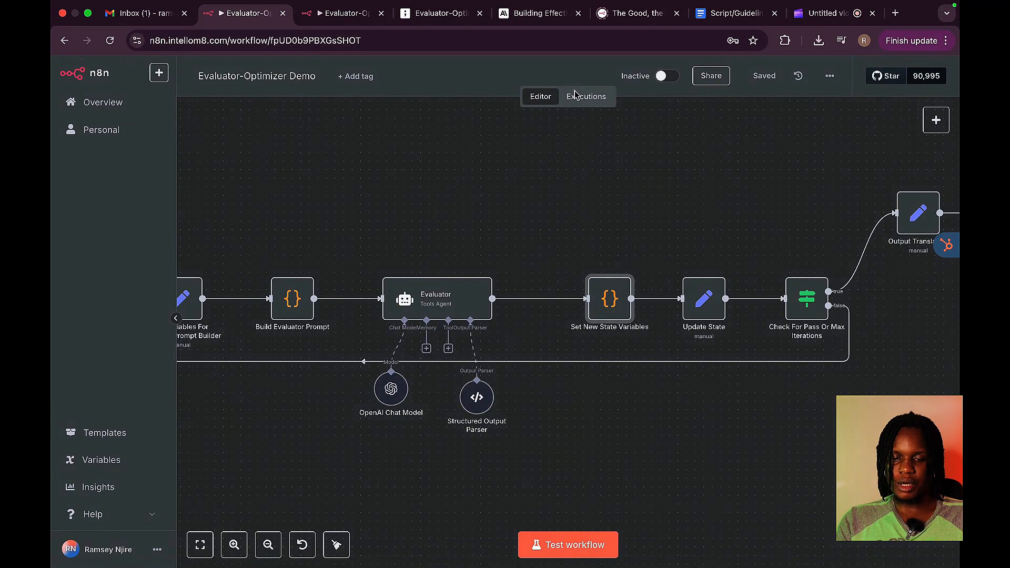
- Replace the default JavaScript in the new Code node with the copied state-update code and return to the canvas
left_click(342, 28)
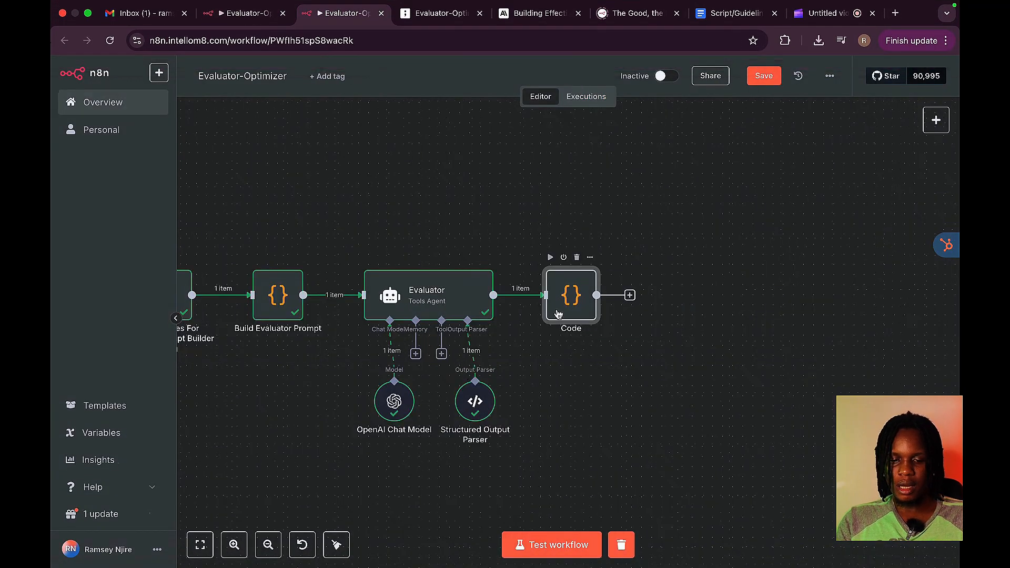
double_click(573, 308)
left_click_drag(508, 324, 406, 246)
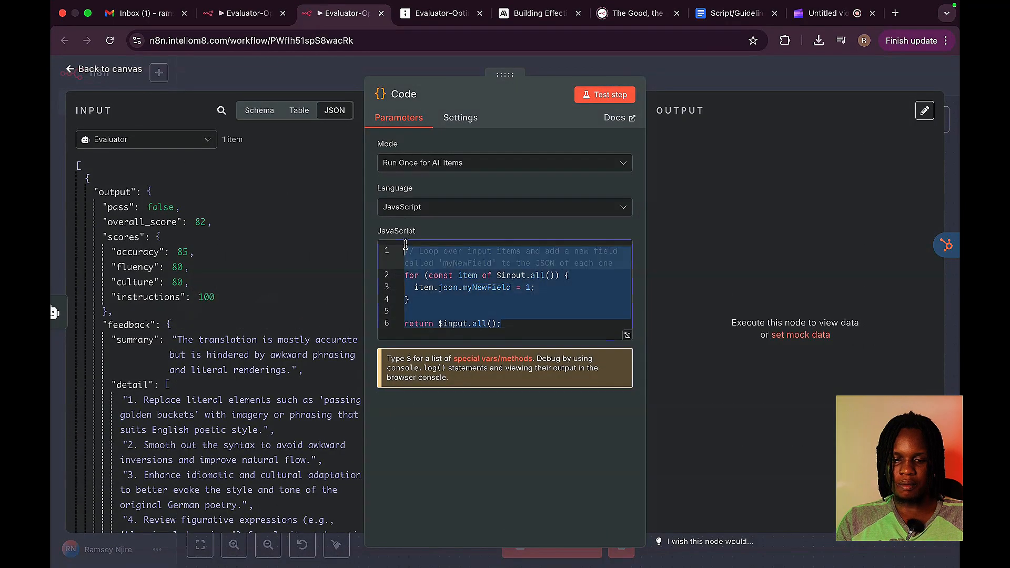
key("super+v")
scroll(484, 335, "up", 5)
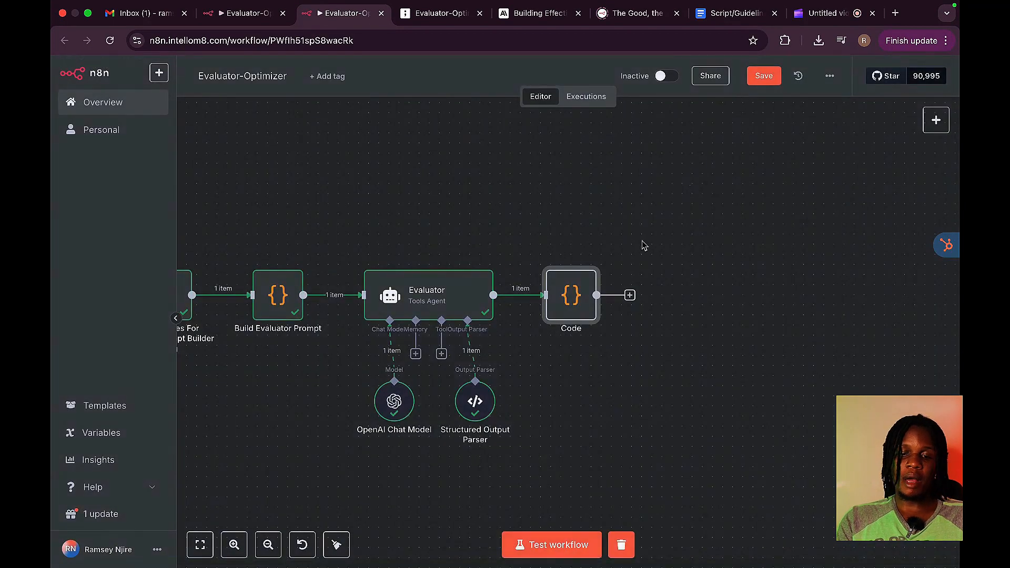
left_click(813, 77)
- Recheck the Evaluator node's output and open the Code node's JavaScript in the expanded editor for review
double_click(441, 296)
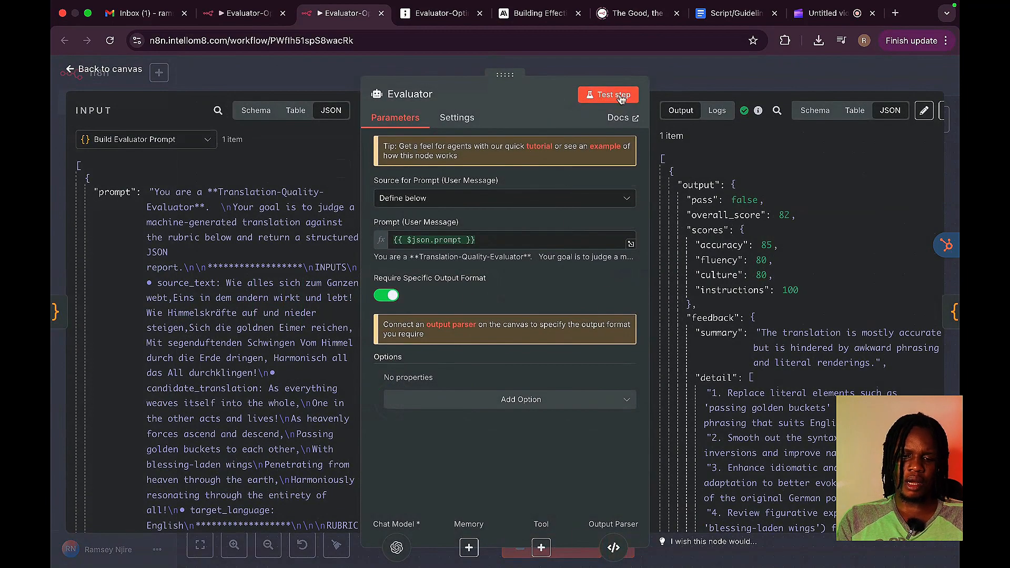
left_click(720, 83)
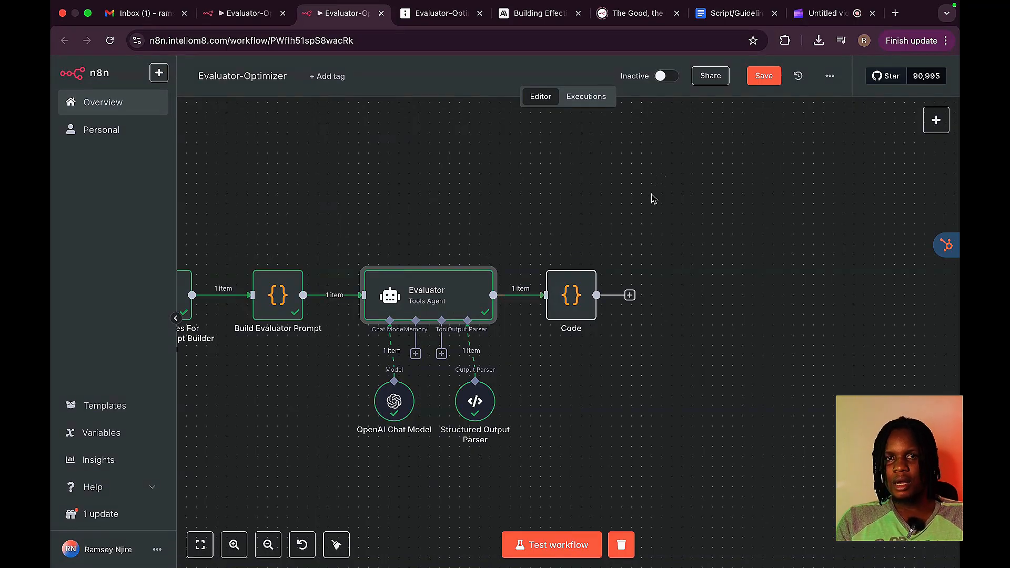
mouse_move(572, 267)
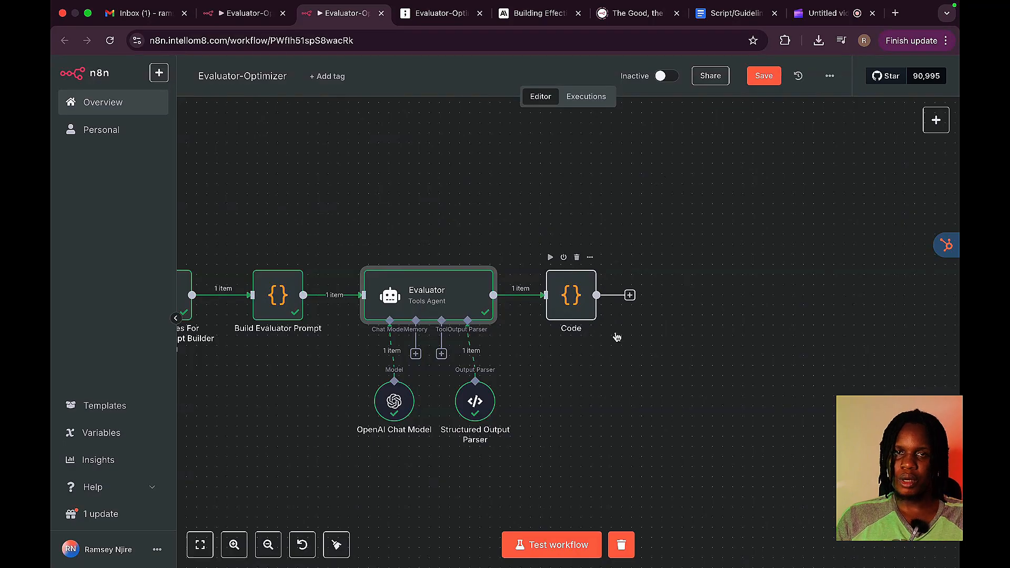
double_click(562, 295)
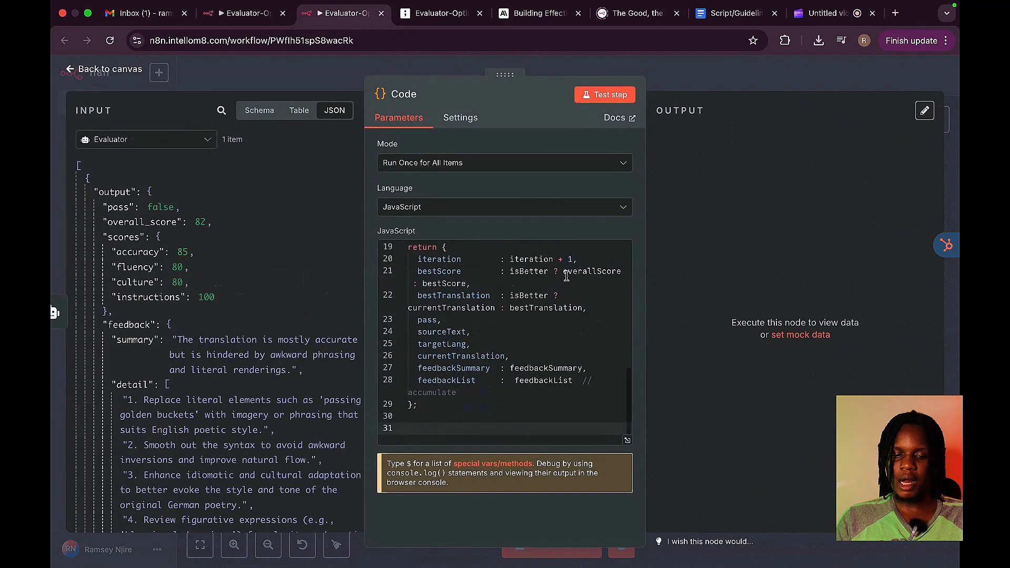
left_click(628, 441)
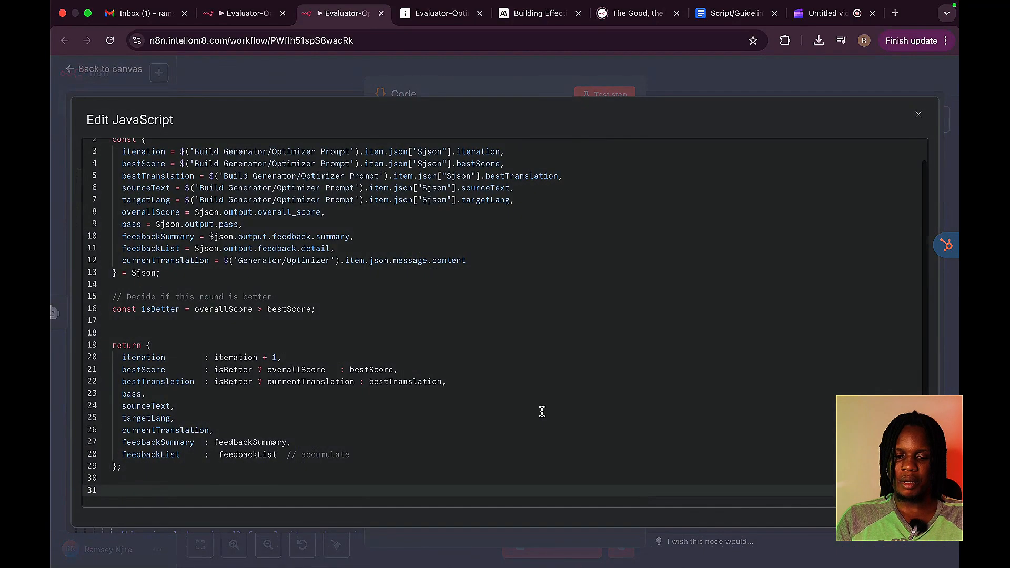
scroll(165, 194, "up", 1)
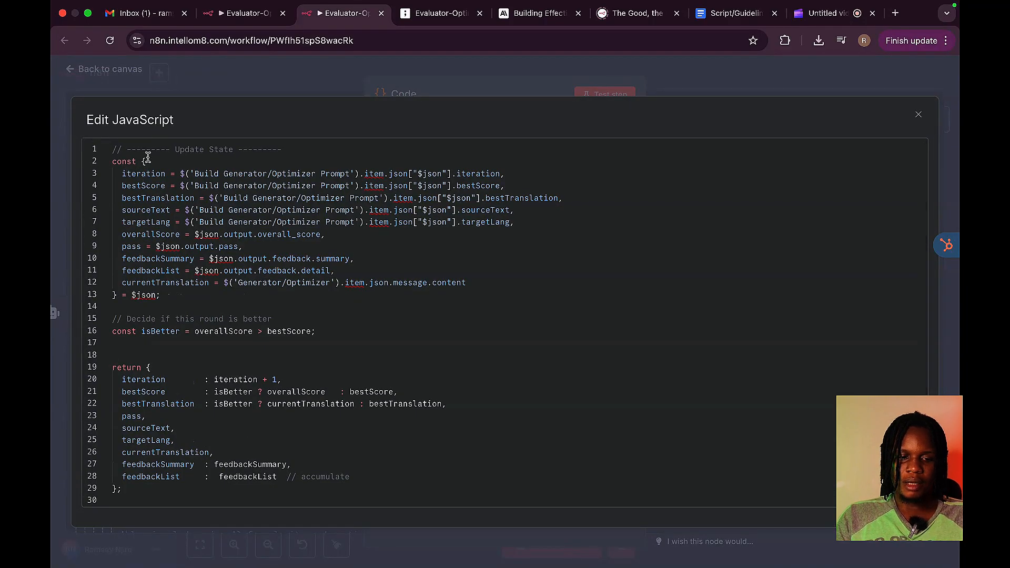
- Examine how the Code node's iteration variable is read from the Build Generator/Optimizer Prompt node
left_click_drag(121, 176, 494, 171)
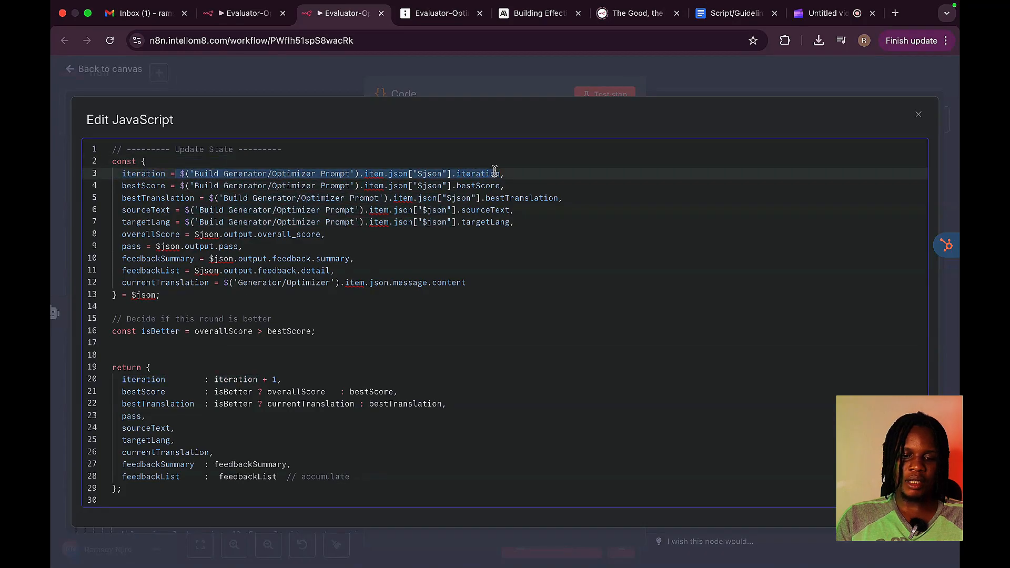
left_click(209, 174)
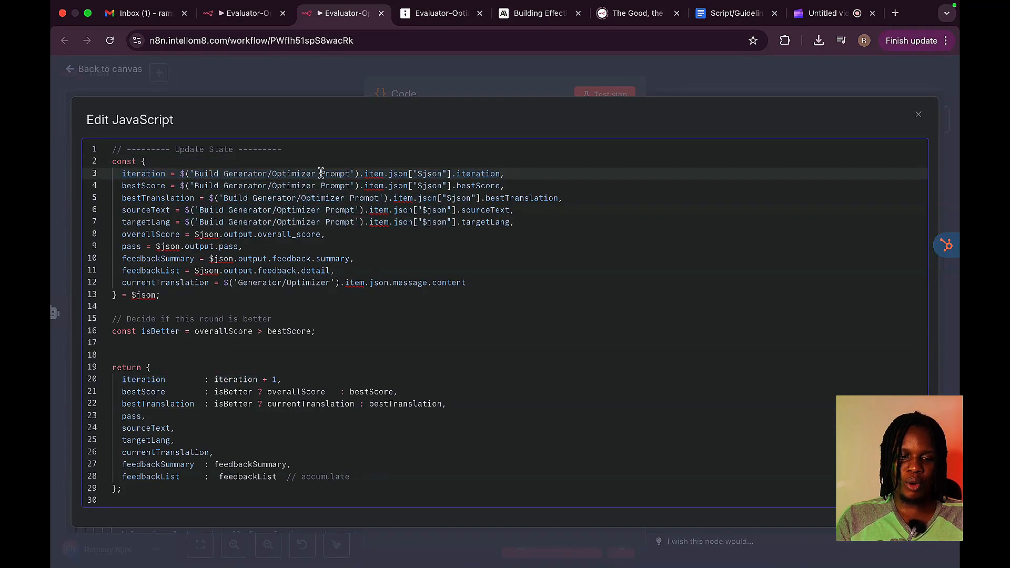
left_click(355, 173)
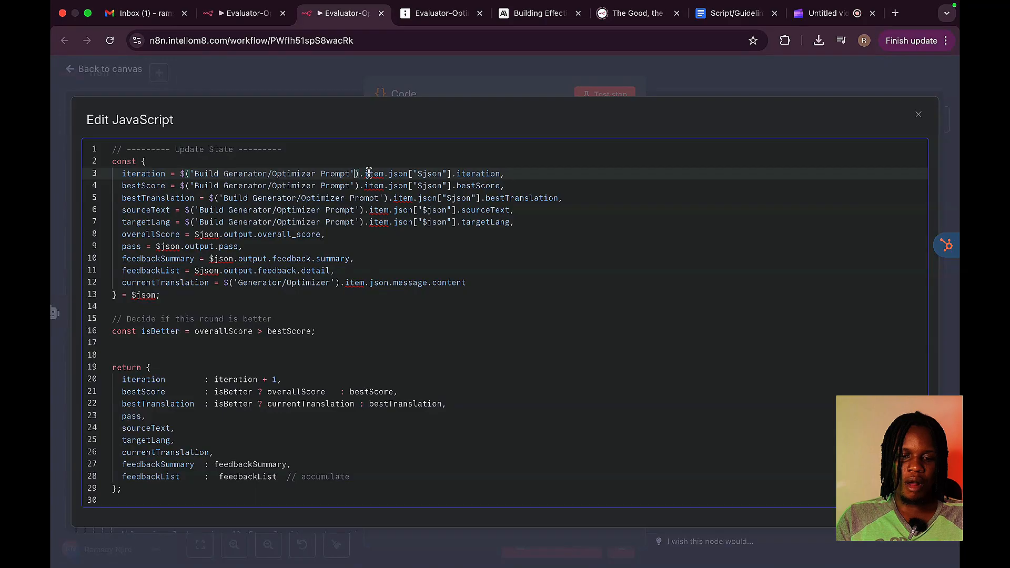
left_click(405, 171)
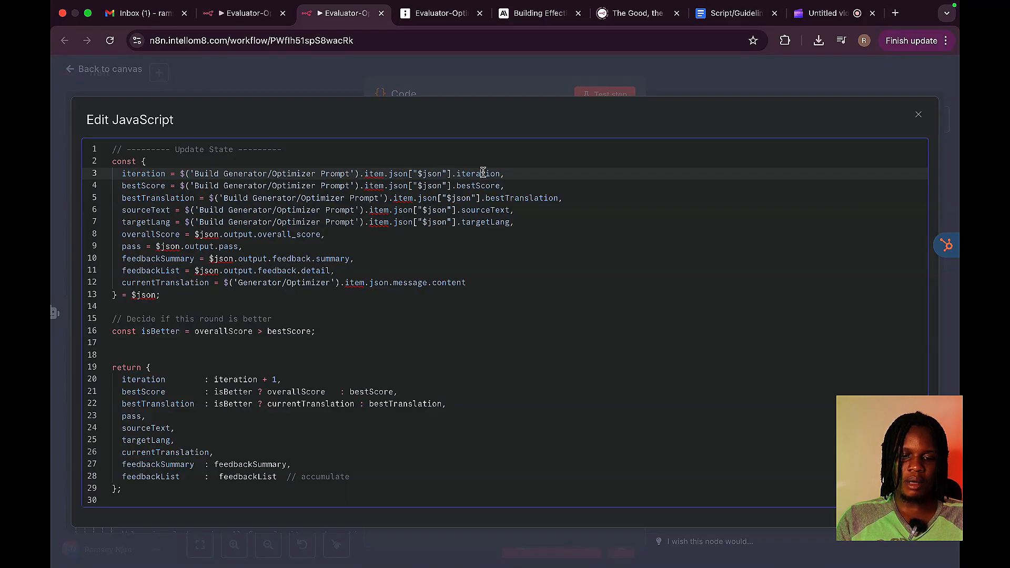
- Check the return statement of the Build Generator/Optimizer Prompt node in the Evaluator-Optimizer Demo workflow
left_click(246, 15)
scroll(413, 304, "left", 3)
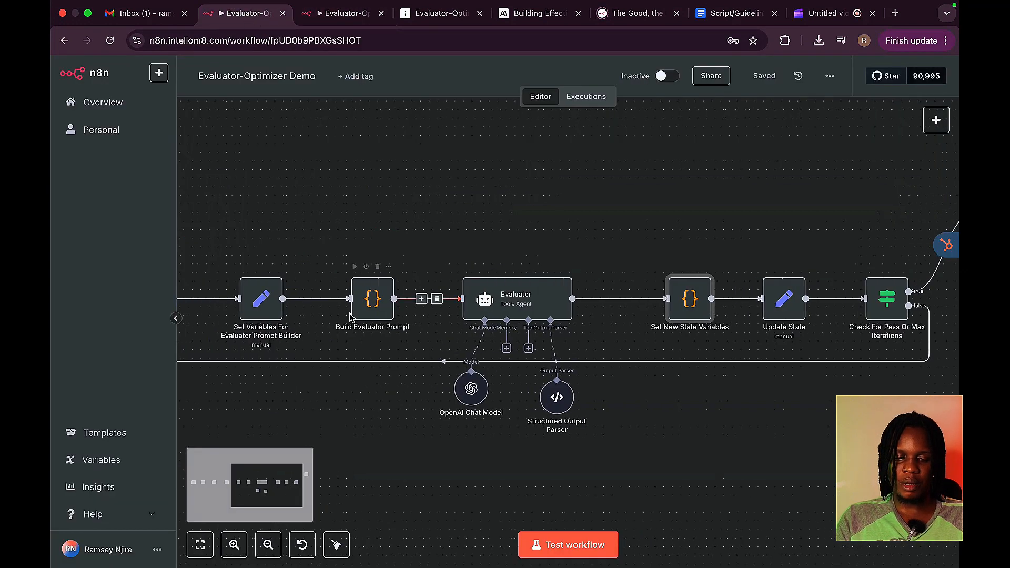
left_click(363, 301)
double_click(363, 301)
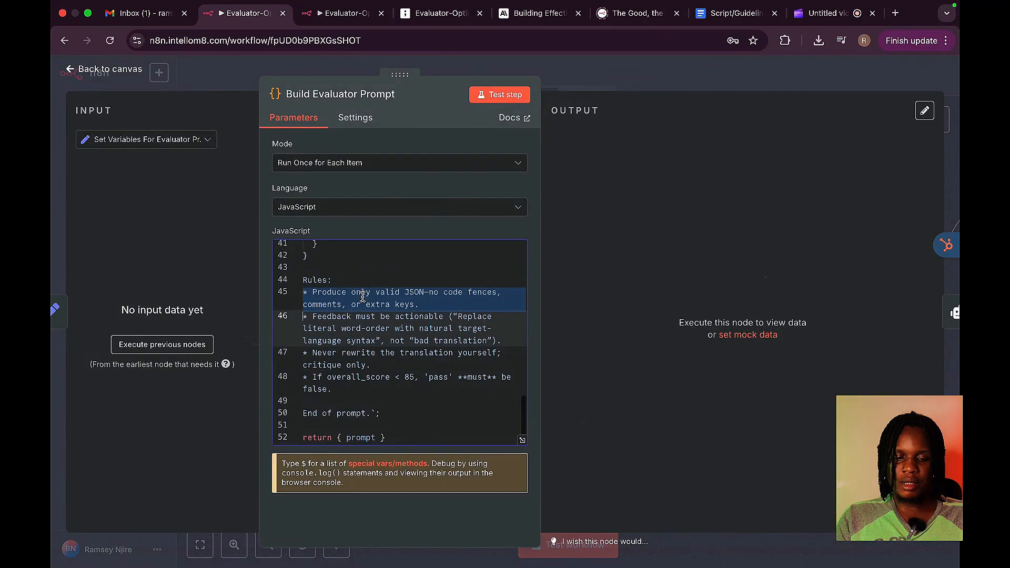
left_click(176, 66)
scroll(282, 290, "left", 10)
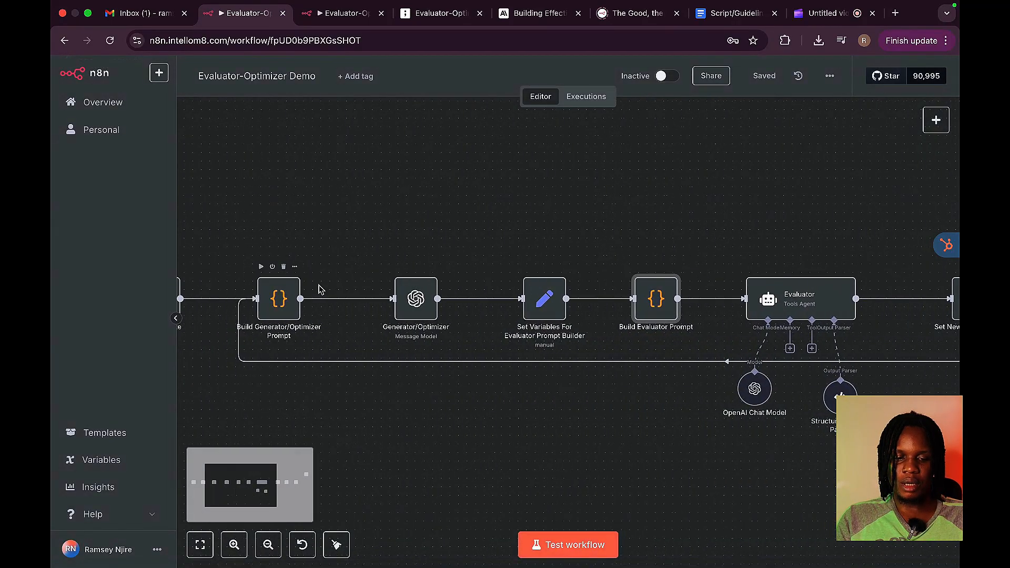
double_click(278, 297)
scroll(316, 295, "down", 1)
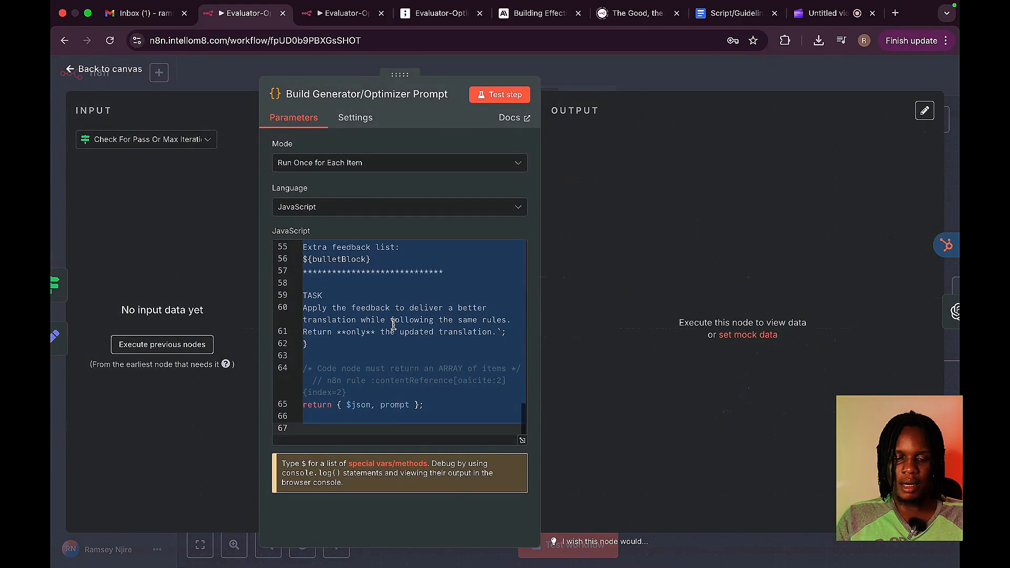
left_click(356, 407)
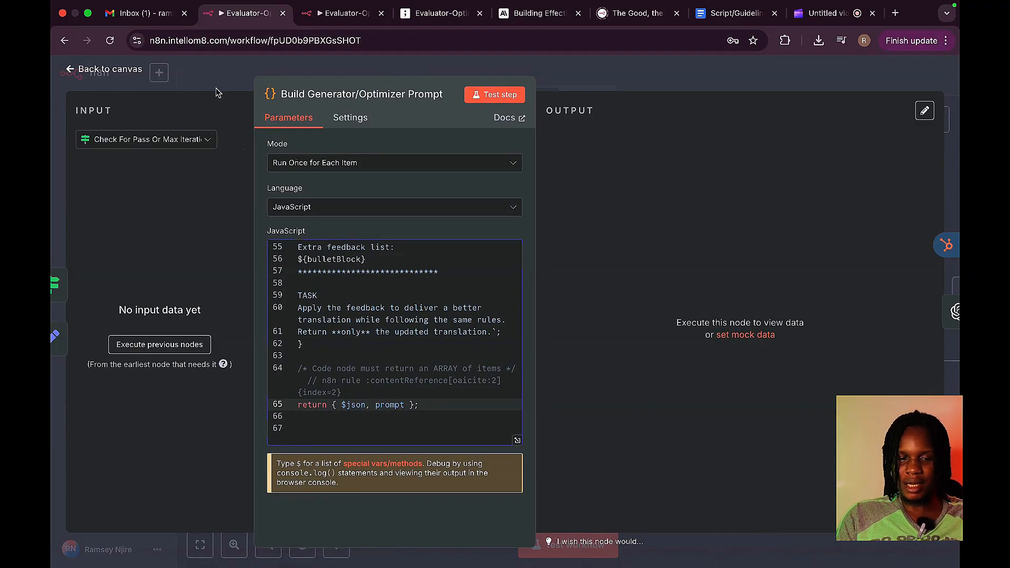
key("Escape")
- Trace the demo's node chain from prompt building to the Evaluator, and review the bestScore reference in the other workflow's Code node
scroll(619, 282, "left", 5)
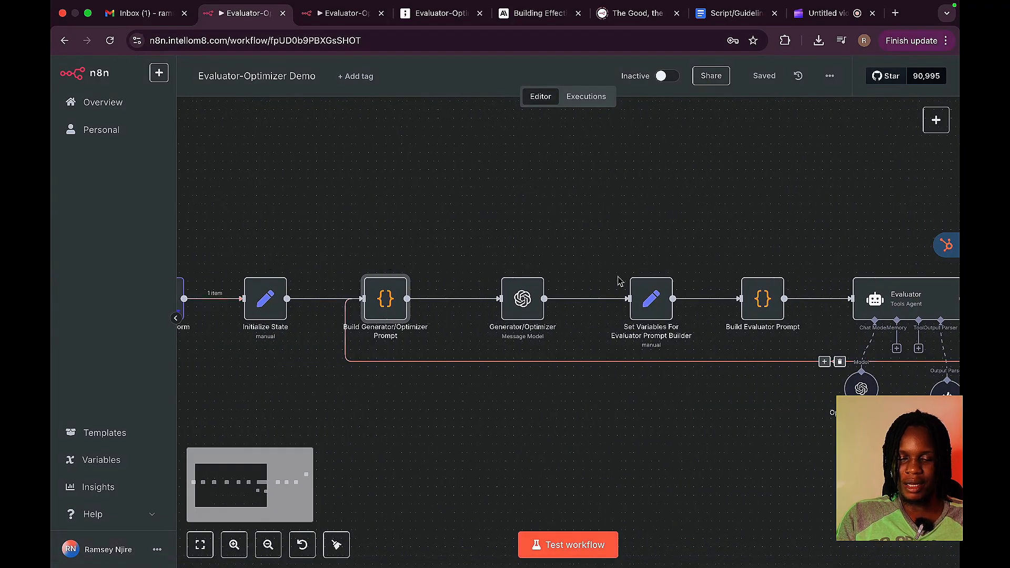
scroll(619, 281, "right", 8)
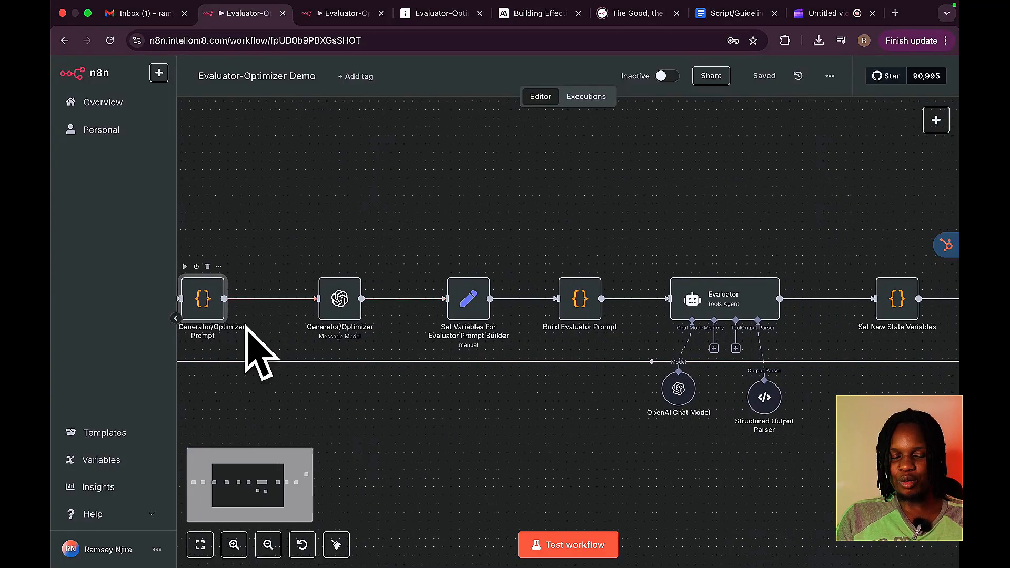
scroll(242, 332, "left", 6)
scroll(531, 296, "right", 12)
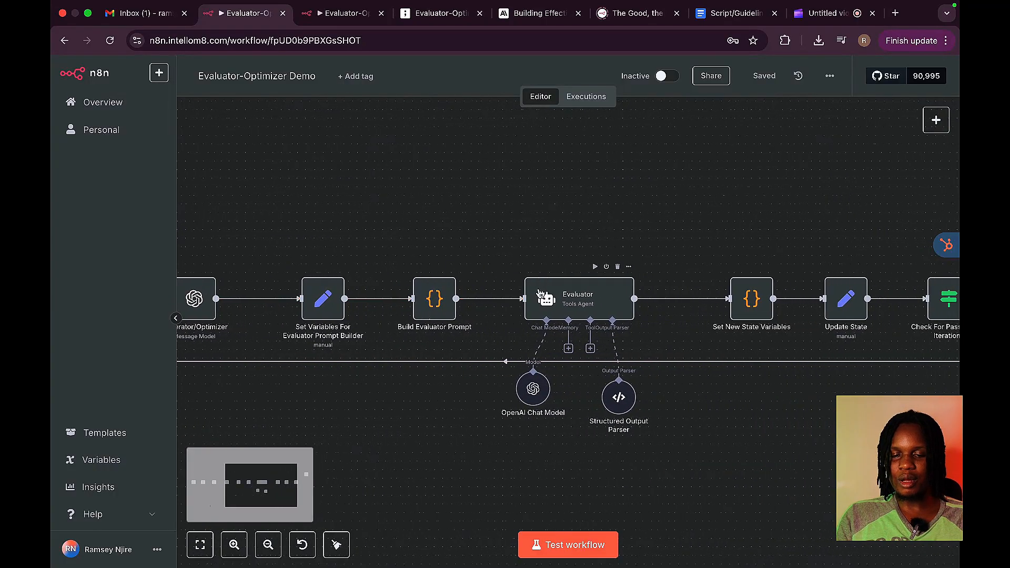
left_click(326, 16)
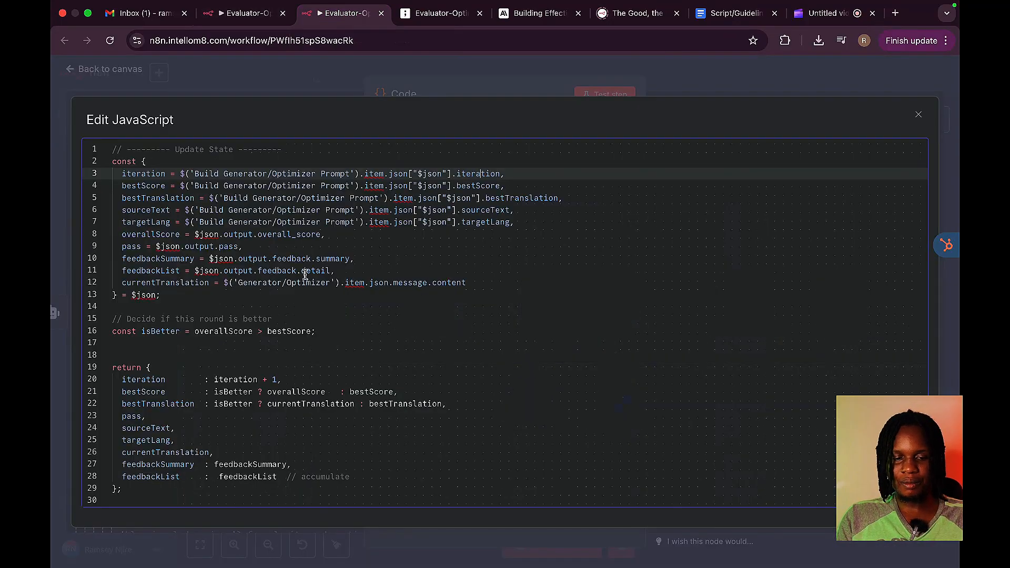
left_click_drag(203, 186, 405, 183)
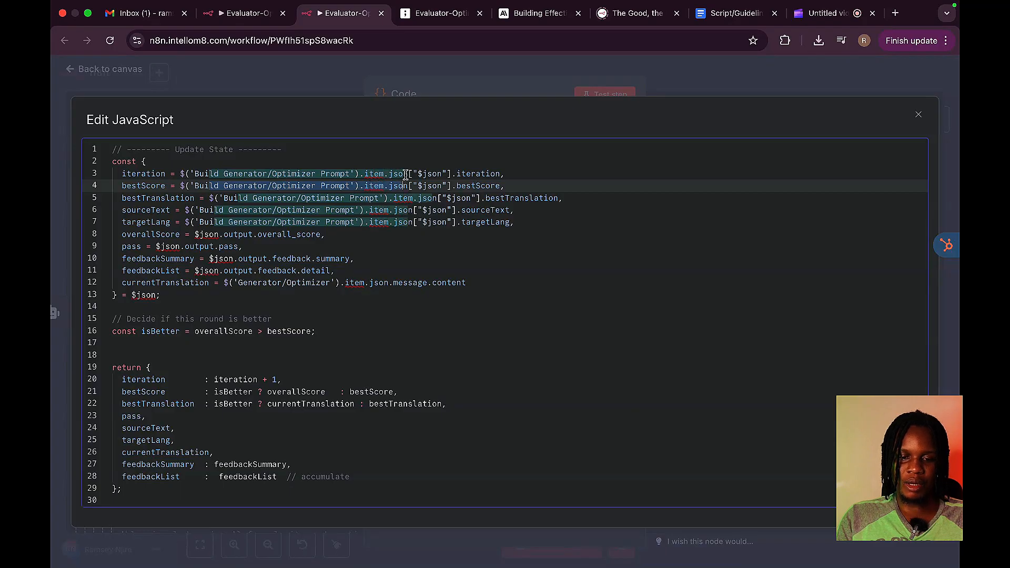
- Close the expanded code editor and set the Code node's mode to Run Once for Each Item
left_click(294, 94)
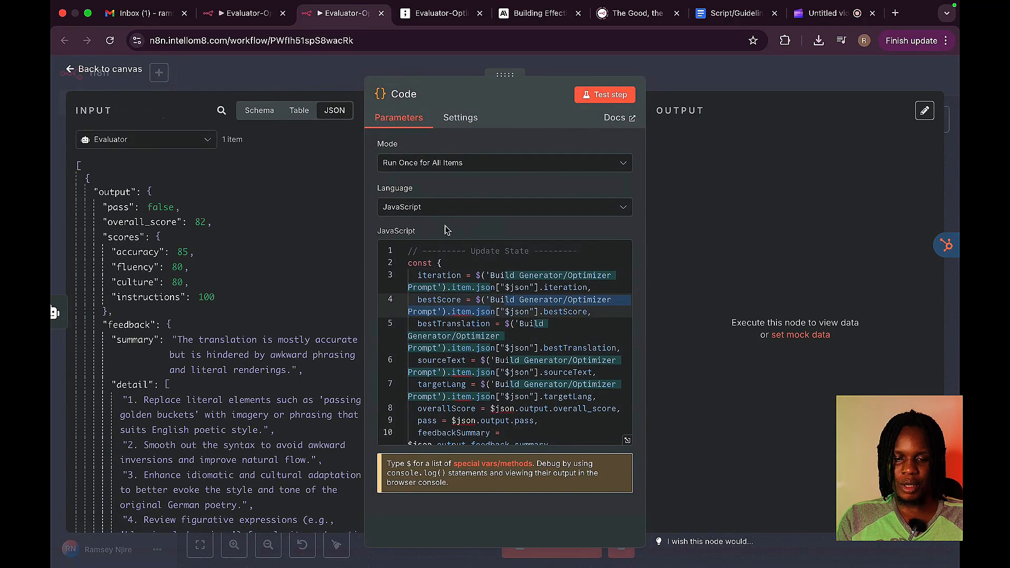
left_click(458, 164)
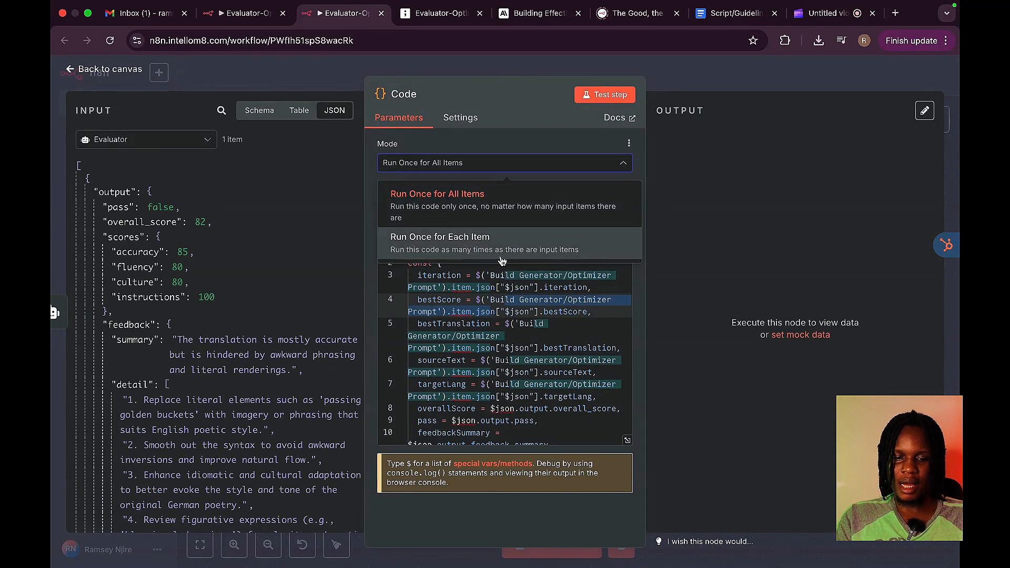
left_click(482, 246)
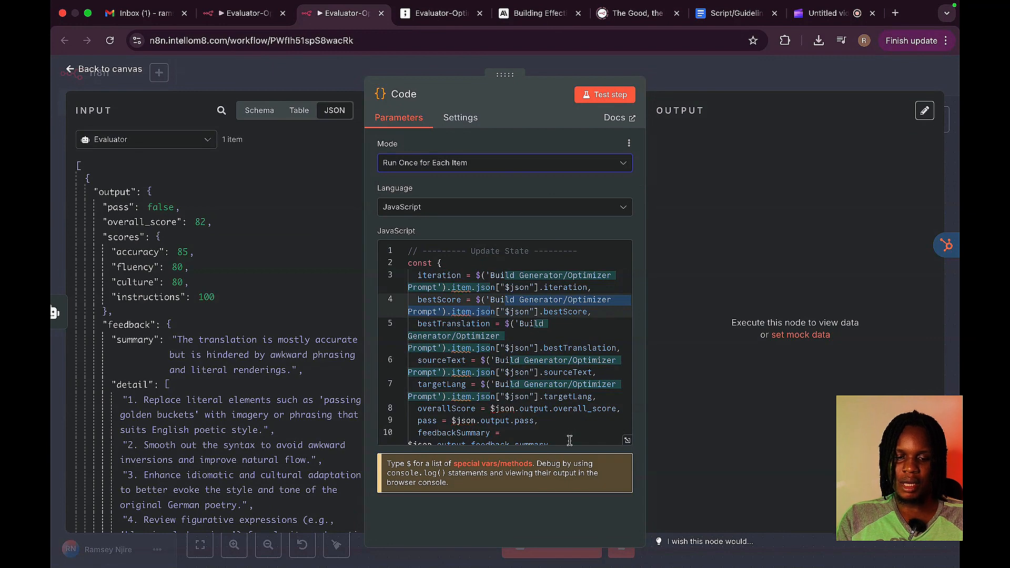
- Review the bestTranslation, sourceText, targetLang and overallScore assignments in the Code node's expanded JavaScript editor
left_click(628, 441)
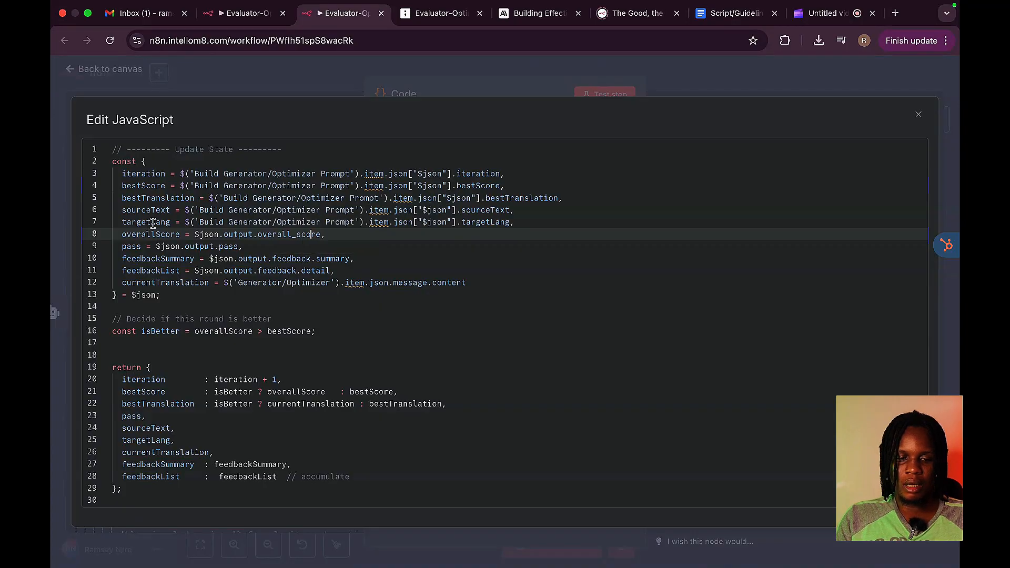
left_click(150, 197)
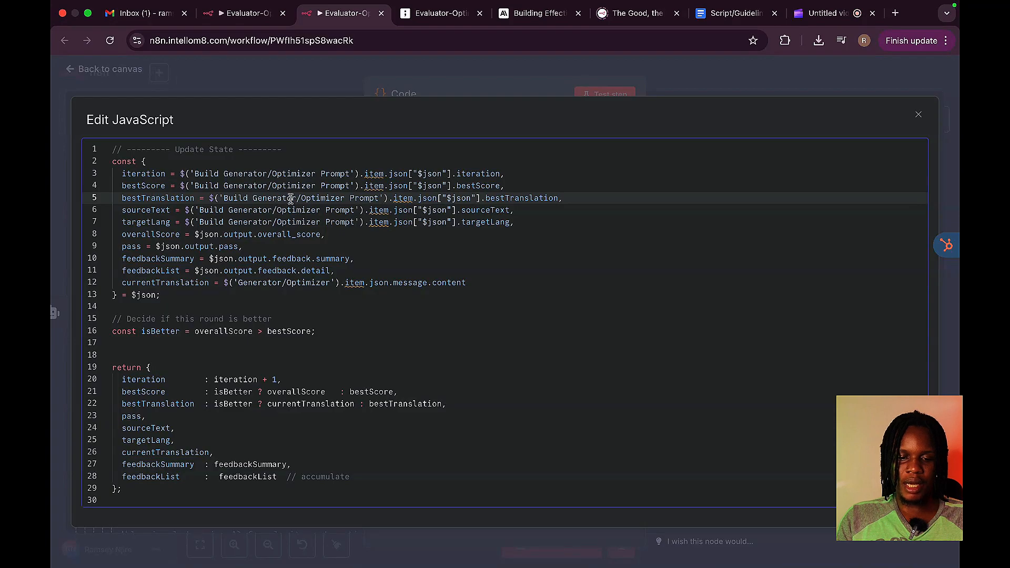
left_click_drag(484, 199, 526, 199)
left_click_drag(298, 199, 490, 200)
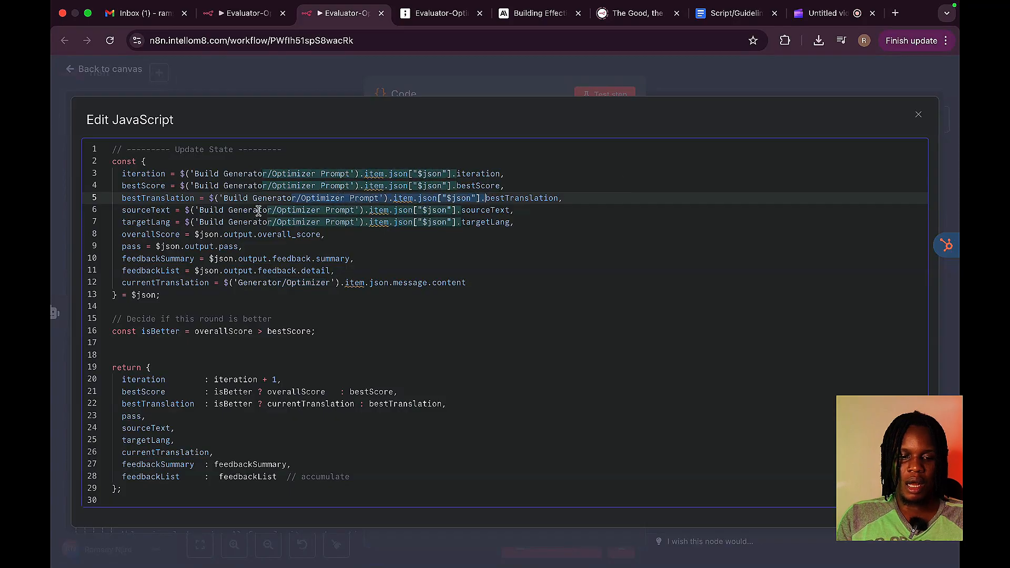
left_click(200, 212)
left_click(203, 223)
left_click(206, 233)
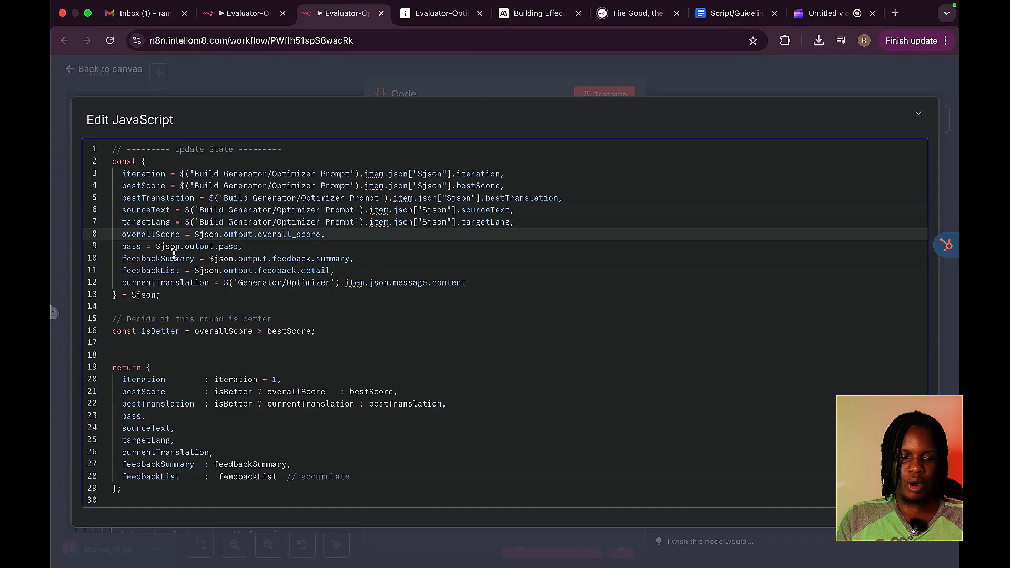
left_click_drag(153, 235, 223, 235)
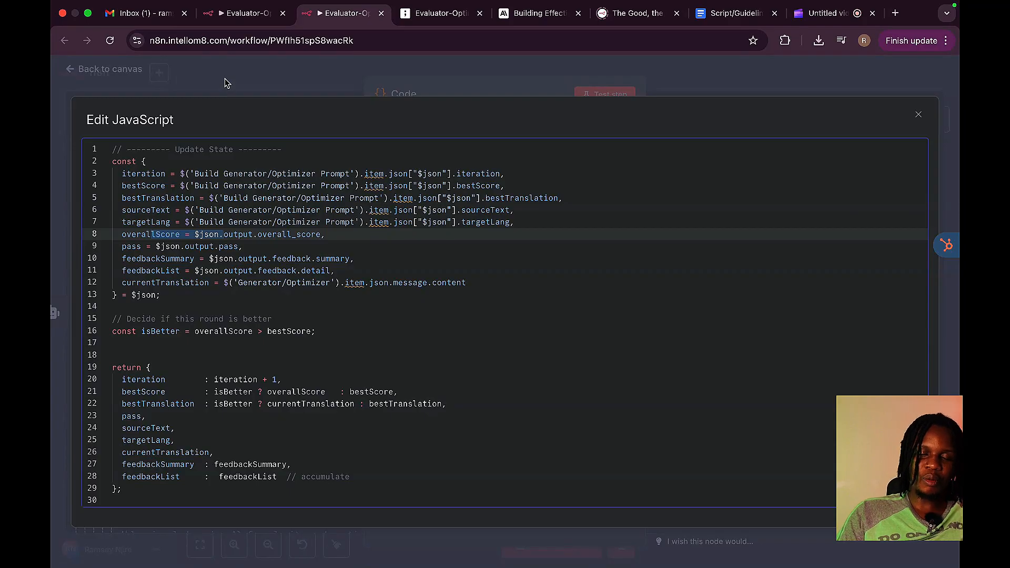
- Compare the Evaluator's input JSON with the code's overallScore, pass, feedback and currentTranslation assignments
left_click(252, 79)
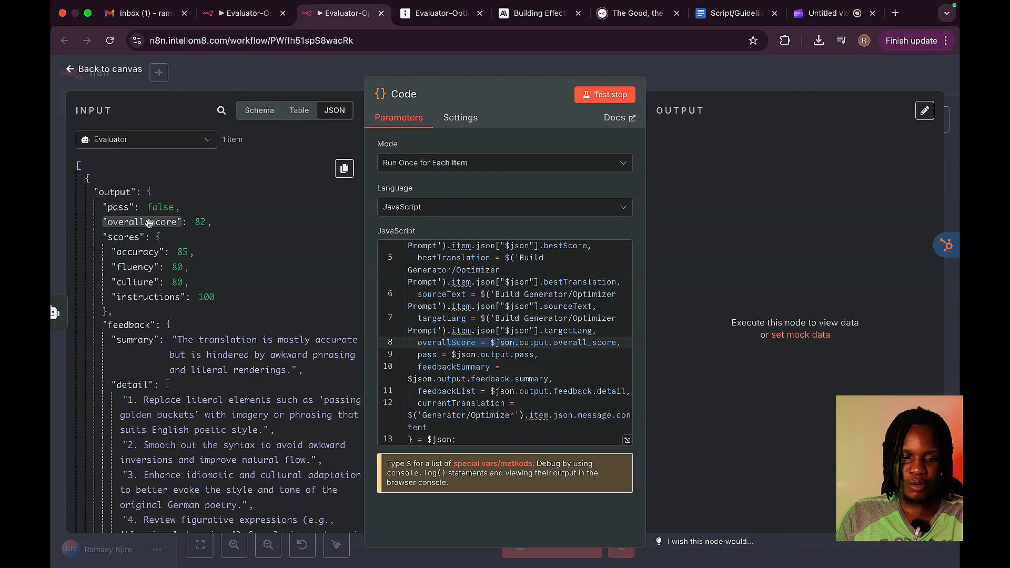
scroll(526, 337, "up", 3)
scroll(526, 337, "down", 4)
left_click(528, 320)
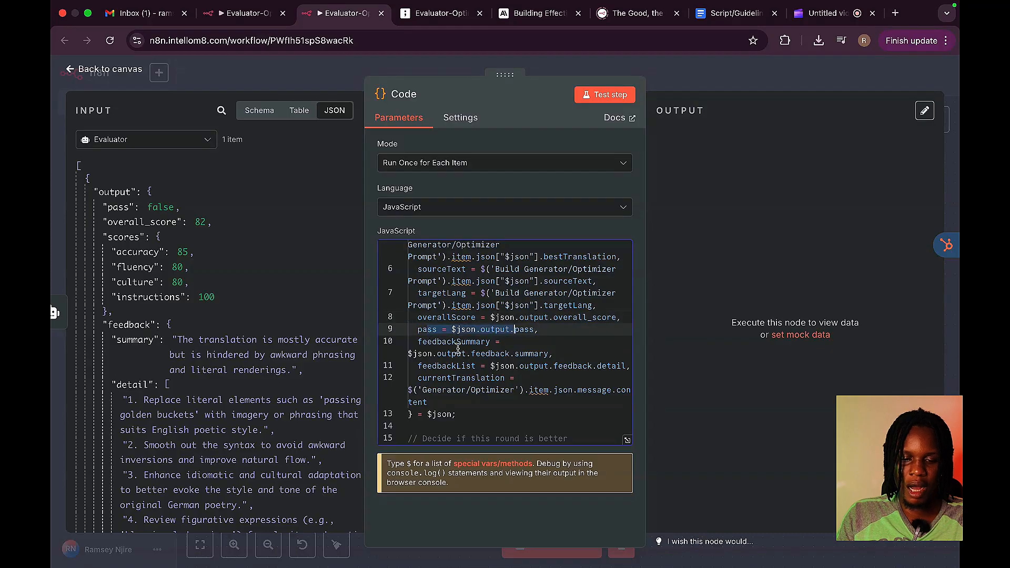
left_click_drag(437, 353, 606, 363)
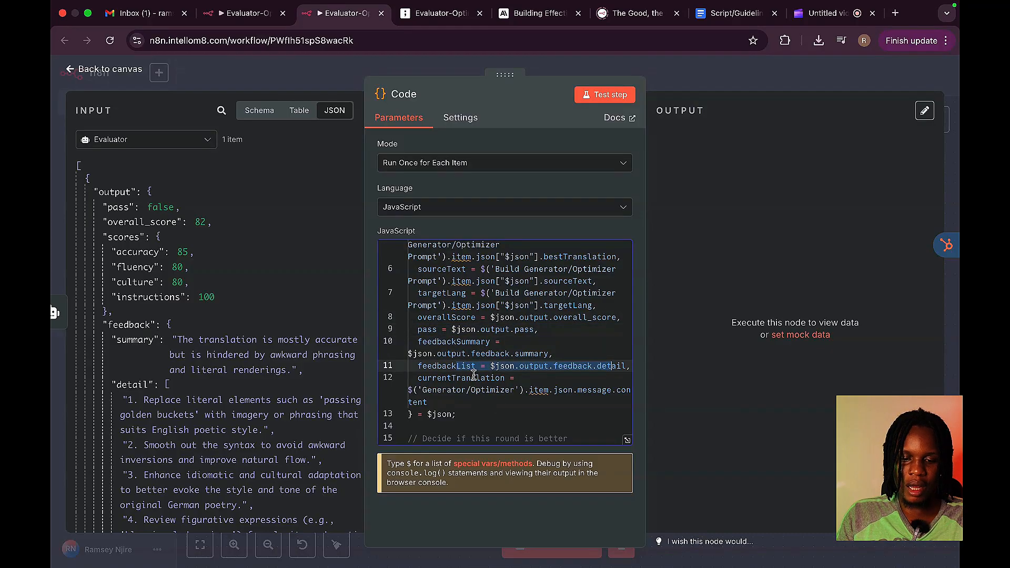
scroll(474, 373, "down", 2)
left_click_drag(427, 351, 590, 348)
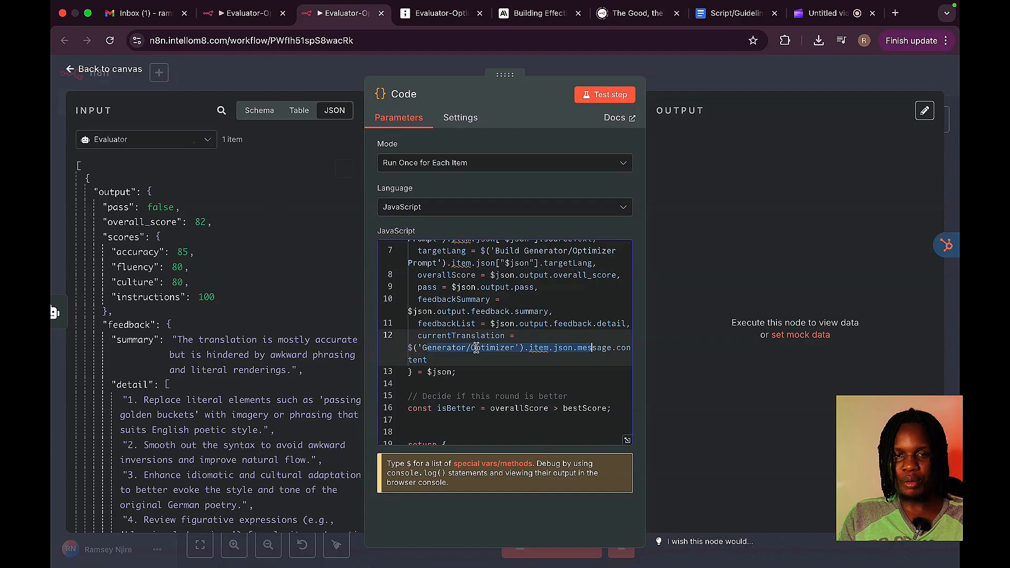
left_click(537, 349)
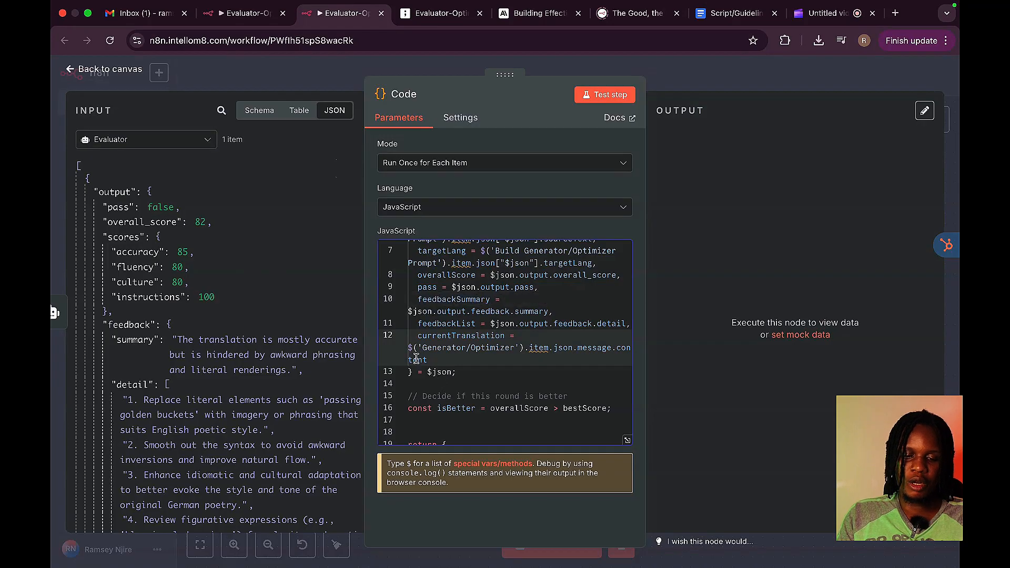
- Map the Evaluator's overall_score field into the code after line 13, and delete the inserted reference
left_click_drag(137, 229, 583, 373)
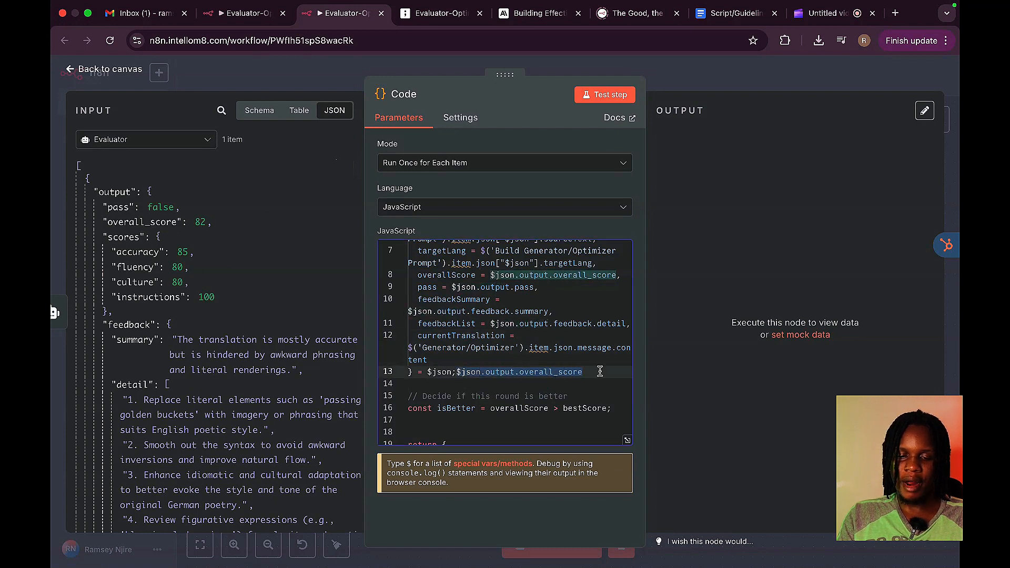
key("BackSpace")
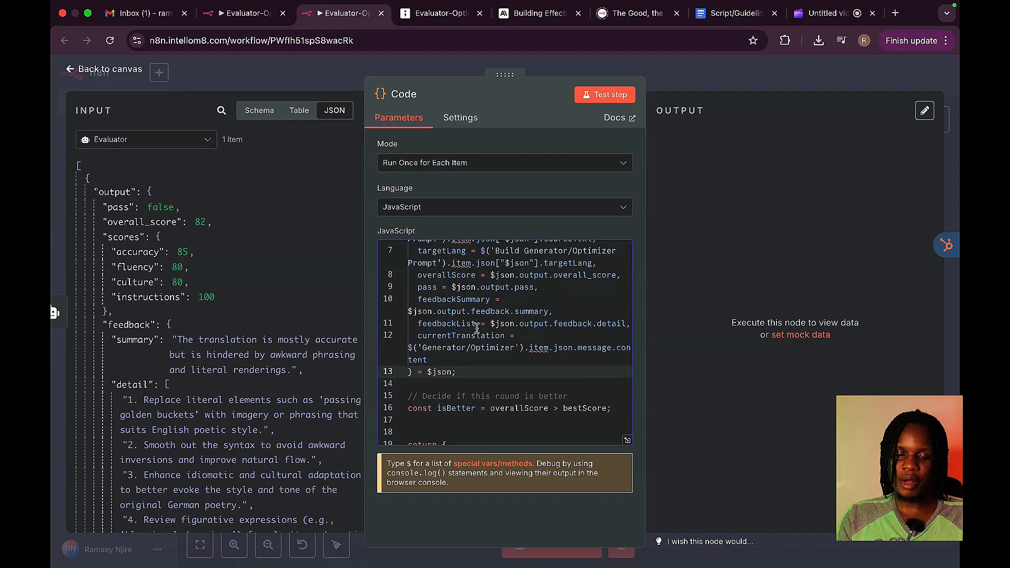
- Examine the isBetter comparison and the state values in the return block of the Code node's JavaScript
left_click(480, 287)
left_click(547, 315)
scroll(510, 370, "down", 2)
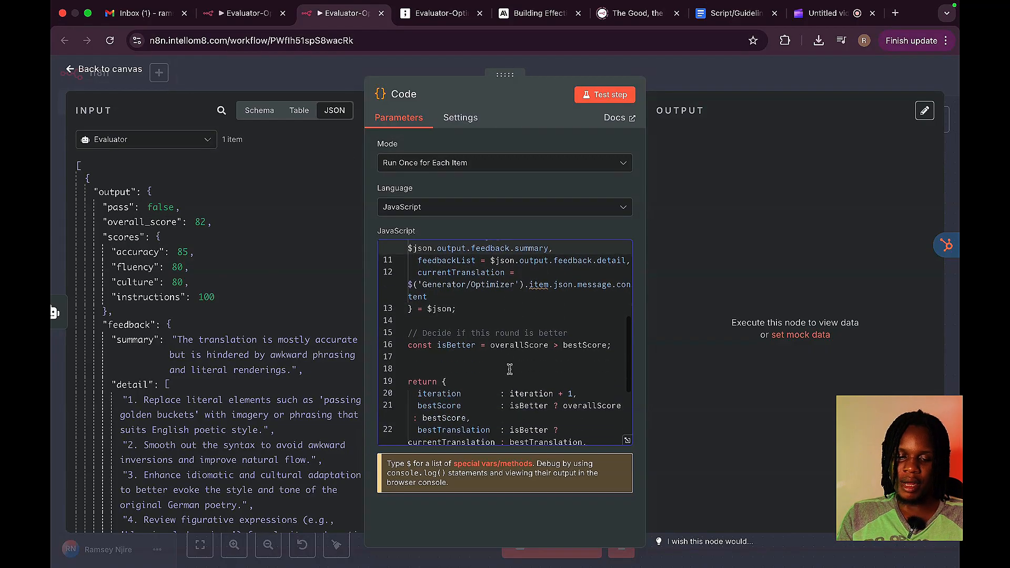
scroll(510, 369, "down", 2)
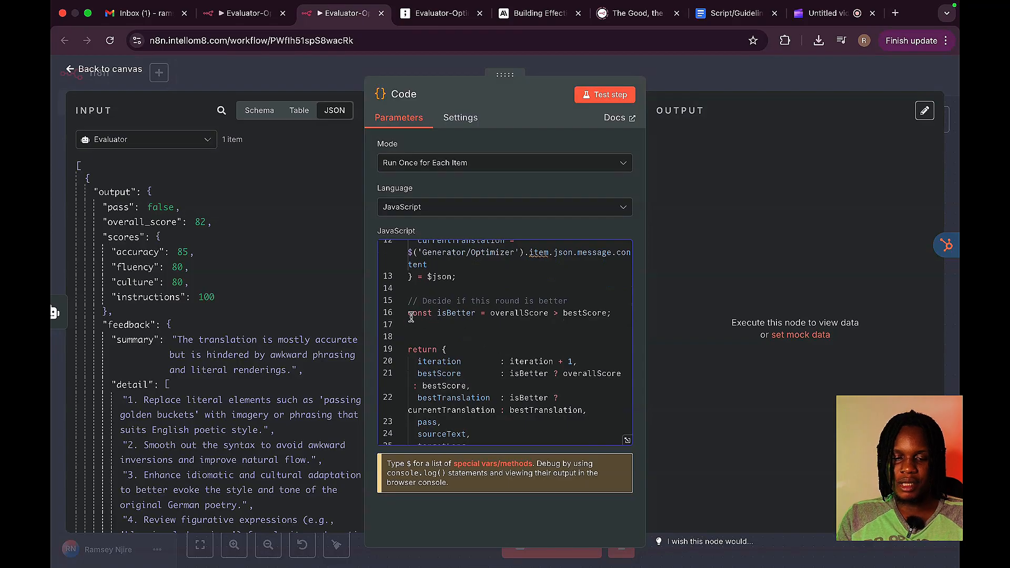
left_click_drag(409, 315, 534, 317)
left_click(533, 313)
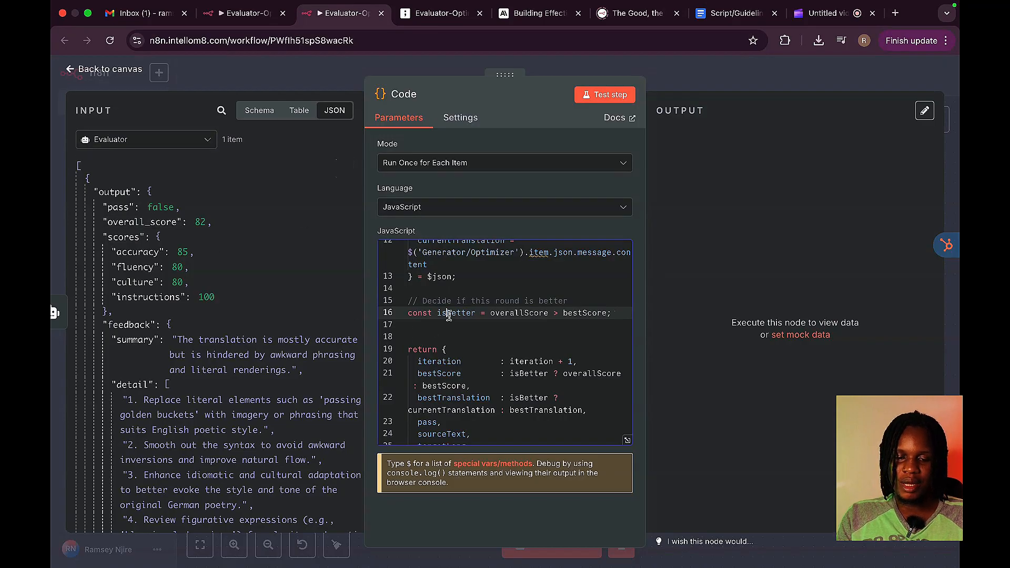
scroll(524, 316, "down", 3)
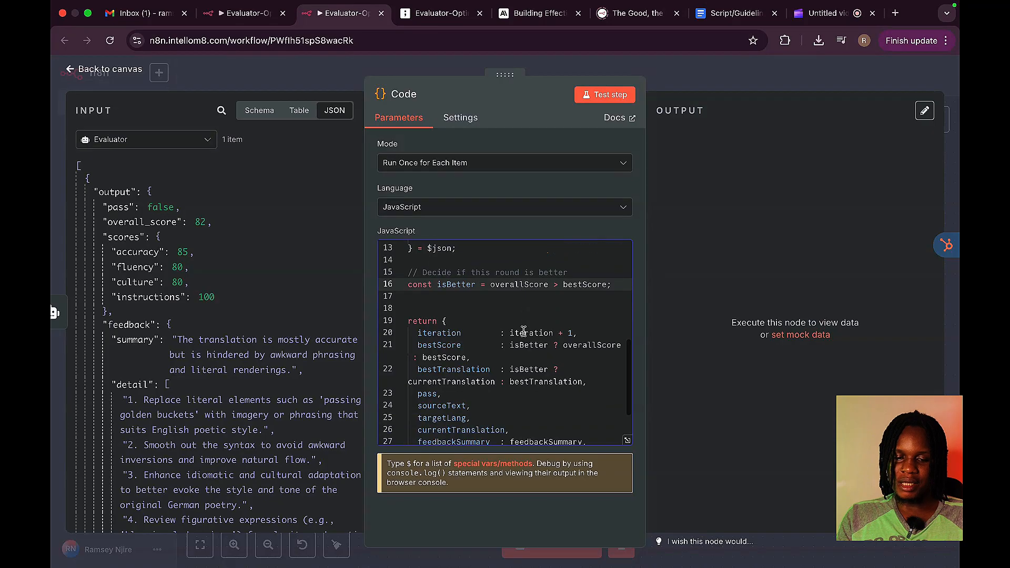
left_click(448, 314)
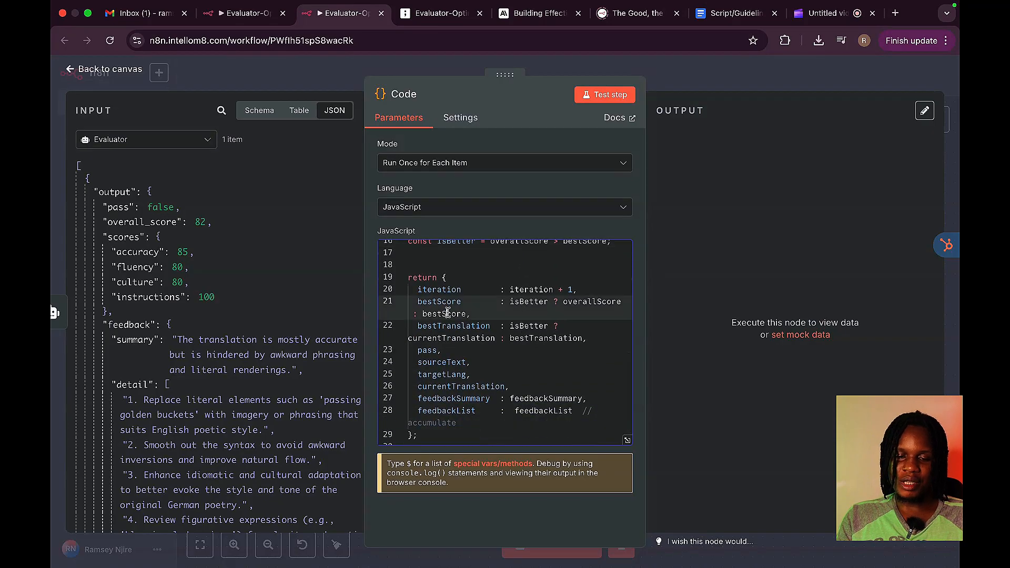
scroll(448, 313, "up", 1)
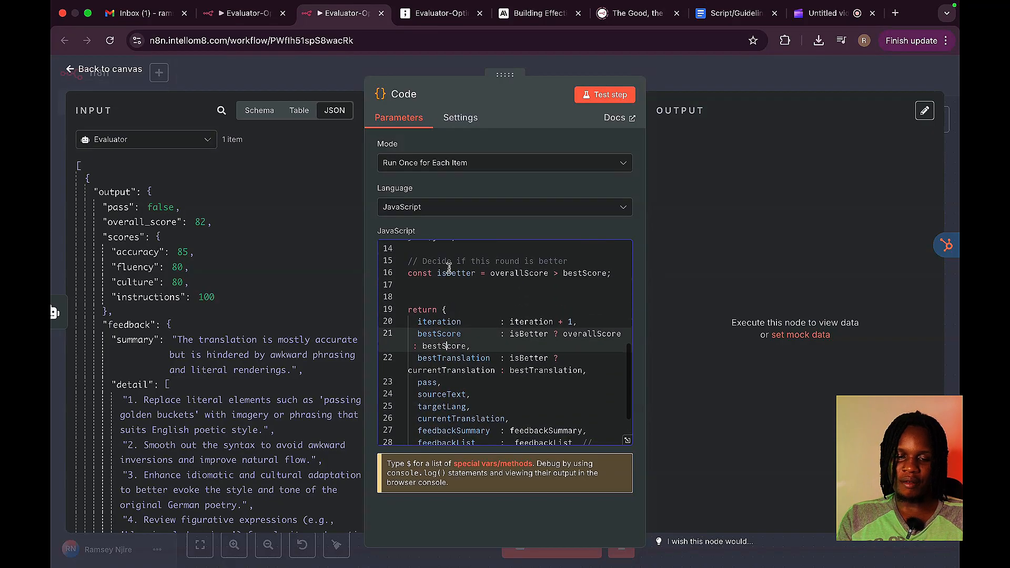
- Trace how the isBetter condition picks between current and best values for bestScore and bestTranslation in the returned object
left_click(449, 270)
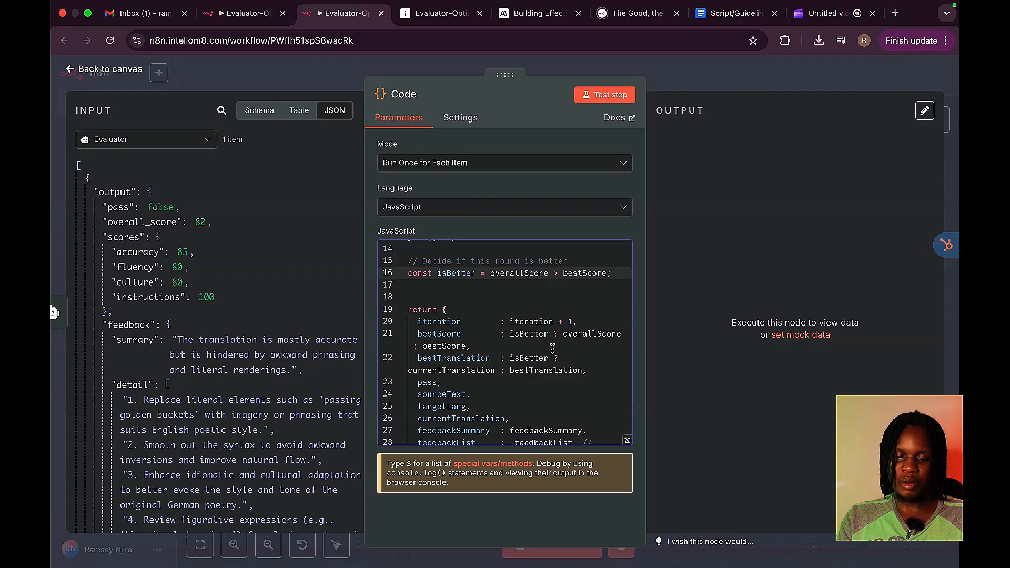
left_click(529, 333)
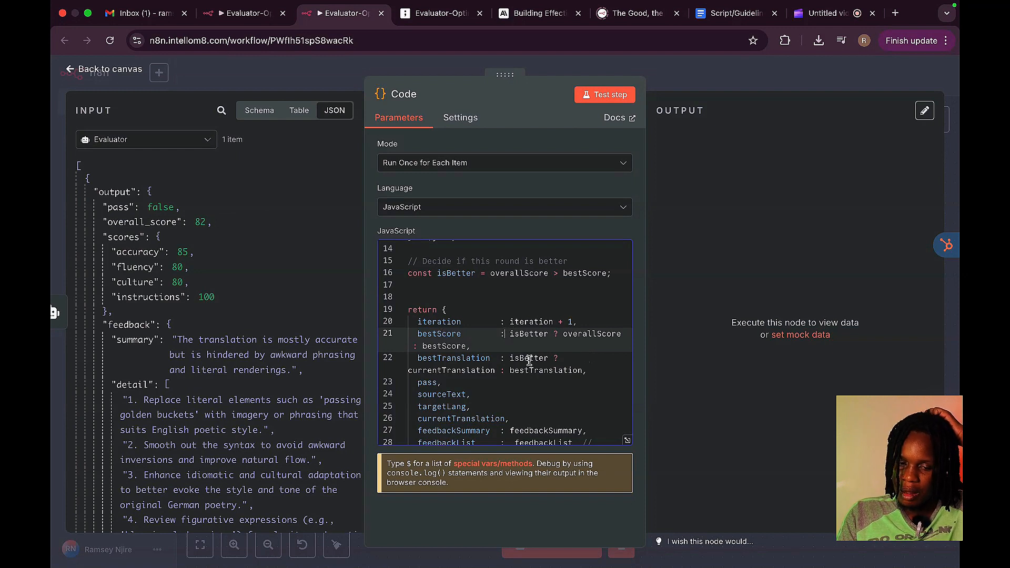
scroll(487, 331, "down", 2)
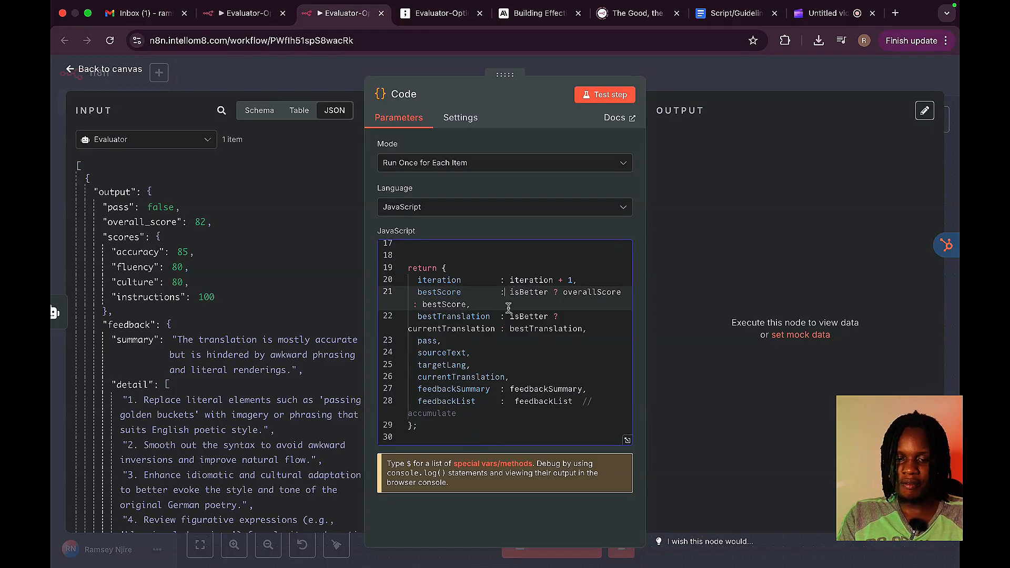
scroll(507, 302, "up", 3)
scroll(490, 315, "down", 2)
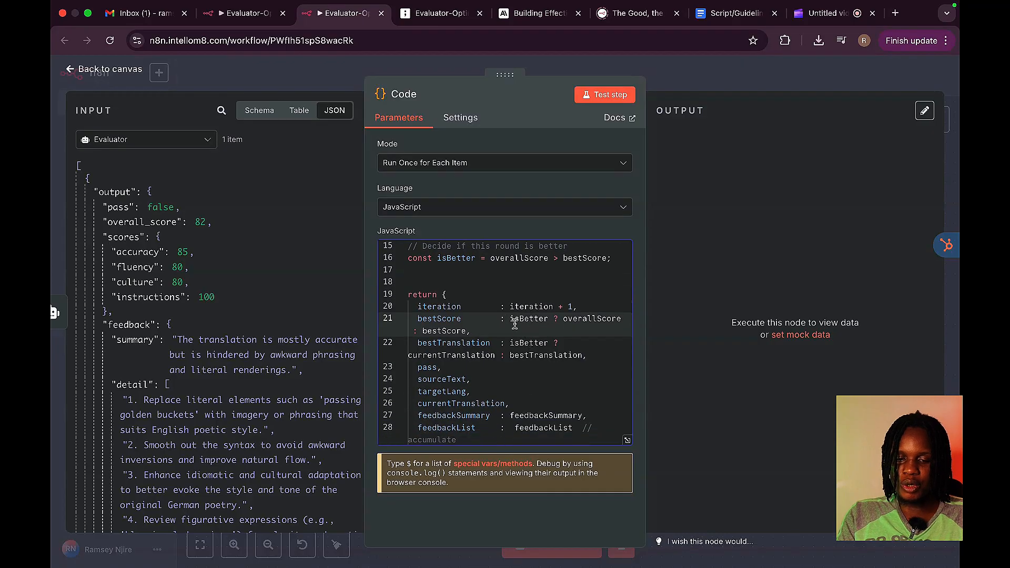
left_click_drag(509, 319, 553, 319)
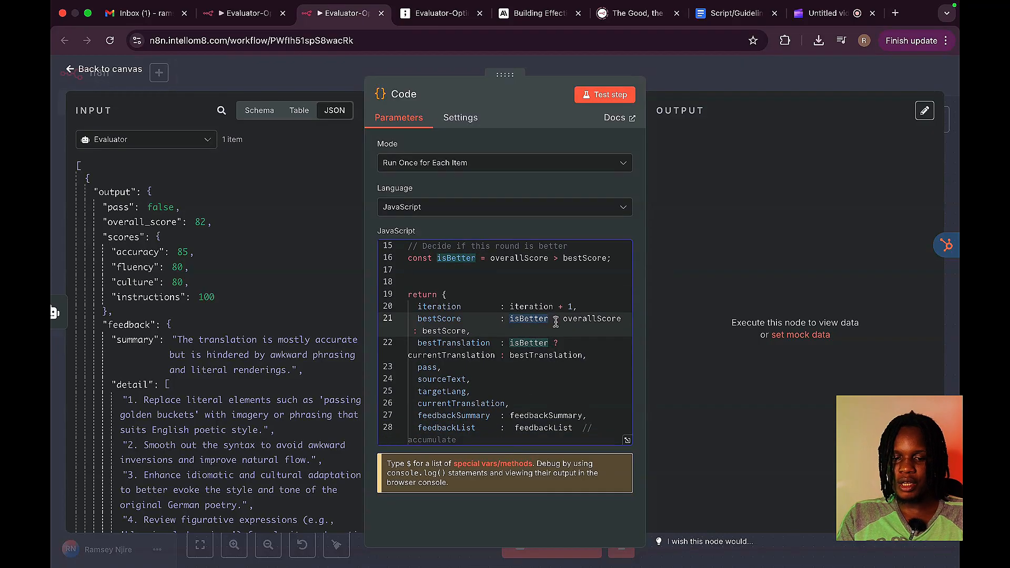
left_click(555, 321)
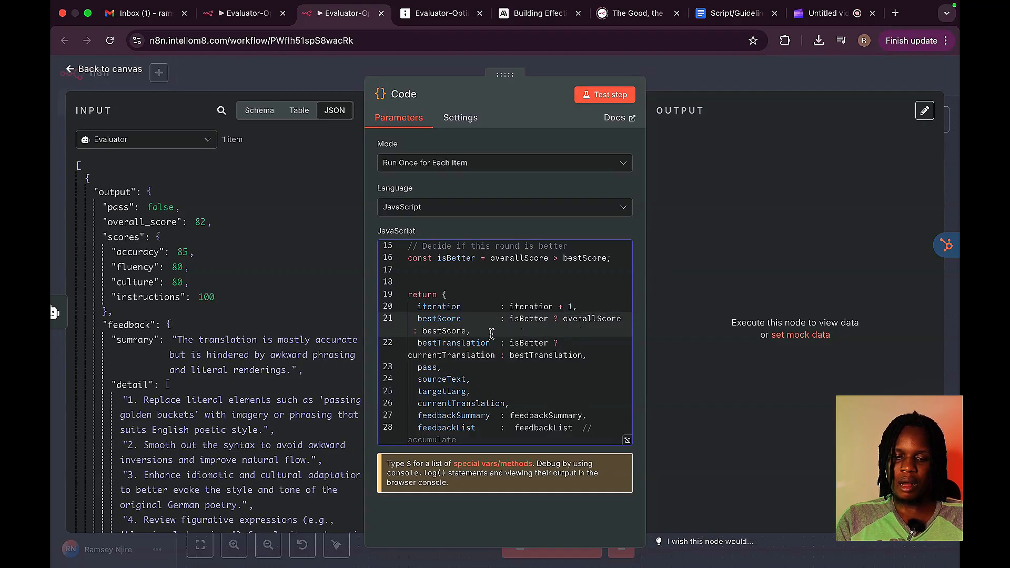
left_click_drag(492, 260, 601, 257)
left_click(520, 255)
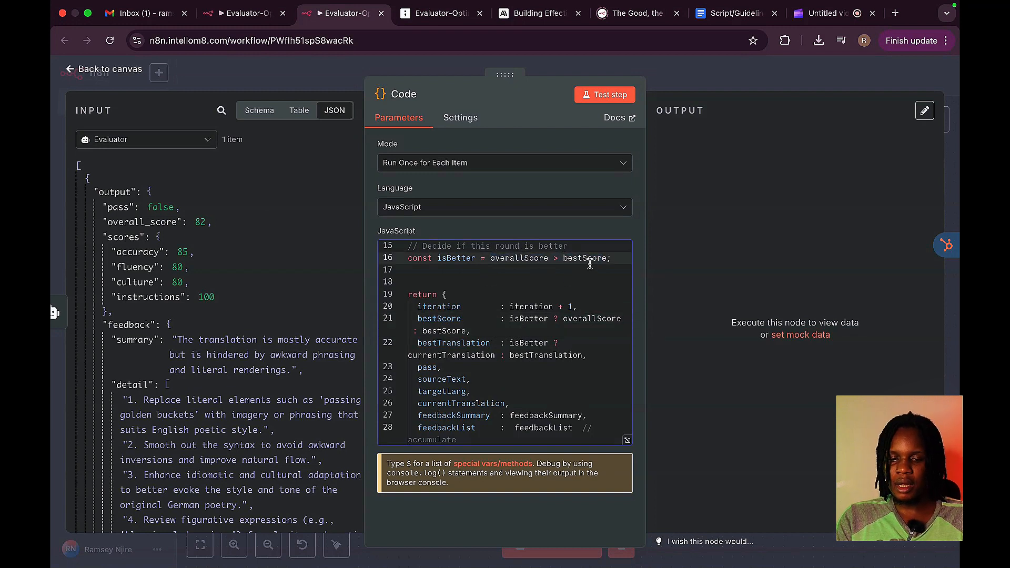
left_click(599, 321)
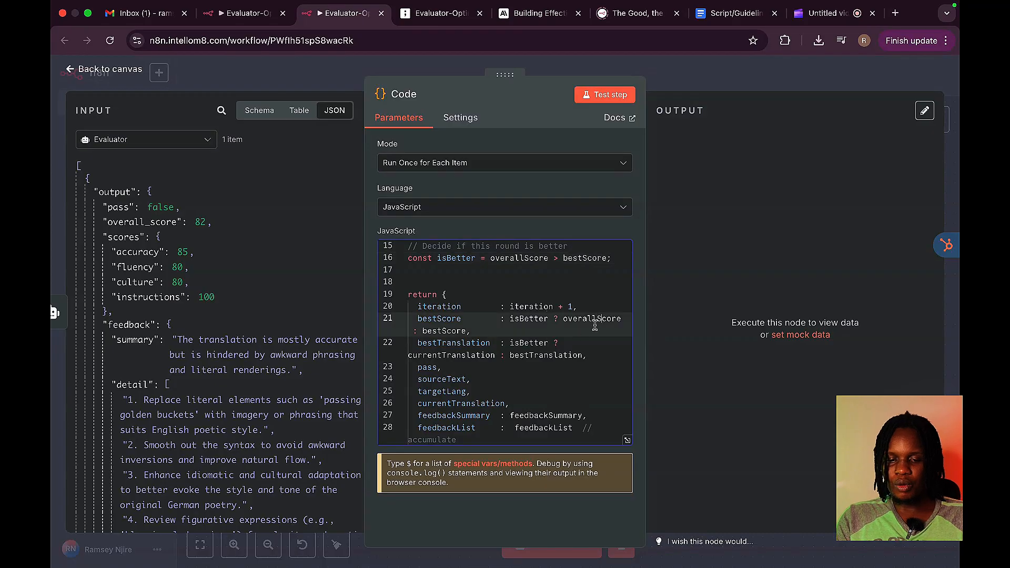
left_click(523, 343)
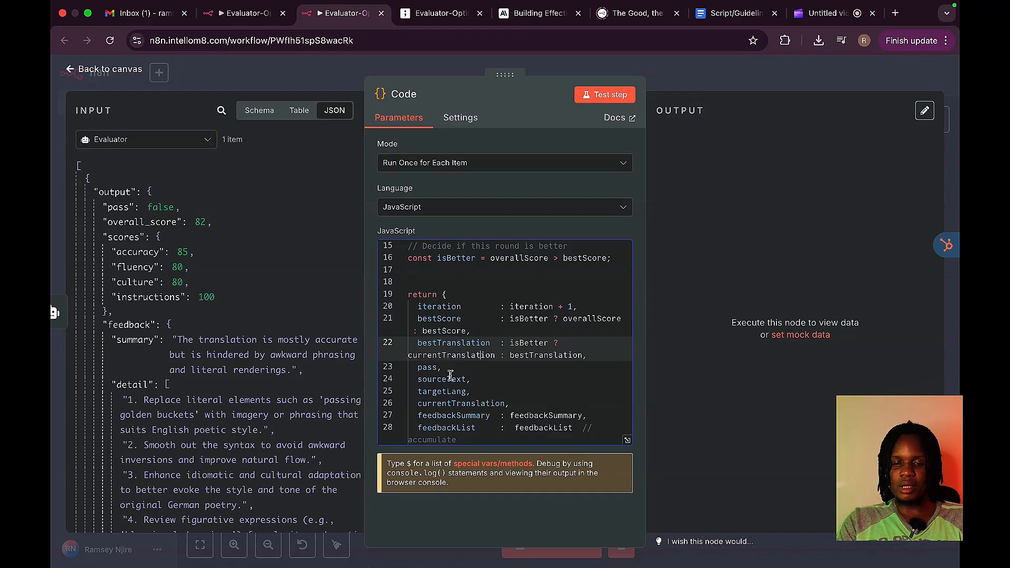
- Review the remaining returned fields in the code: pass, sourceText, targetLang, currentTranslation, feedbackSummary and feedbackList
scroll(450, 375, "down", 1)
left_click(435, 332)
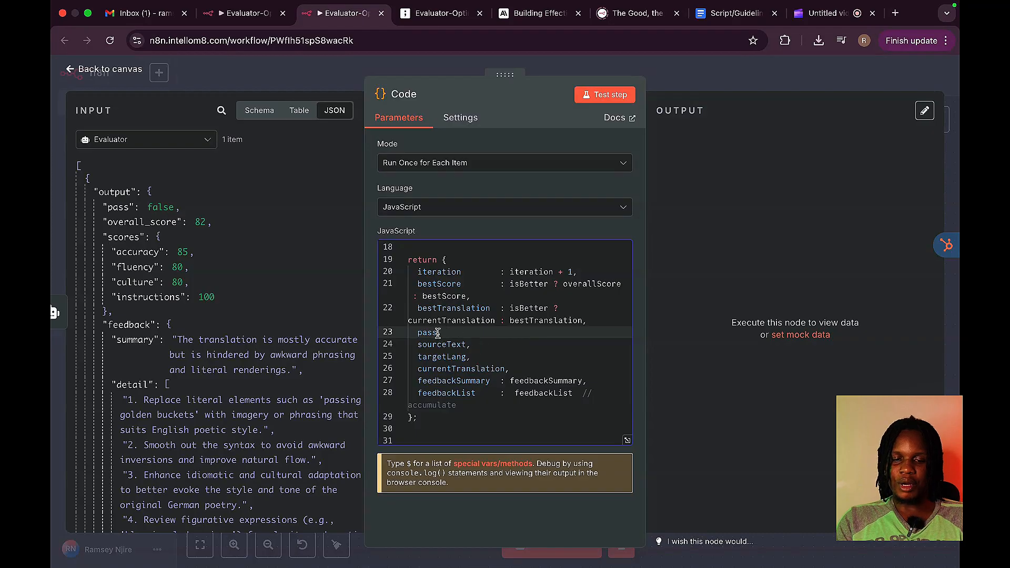
left_click(451, 345)
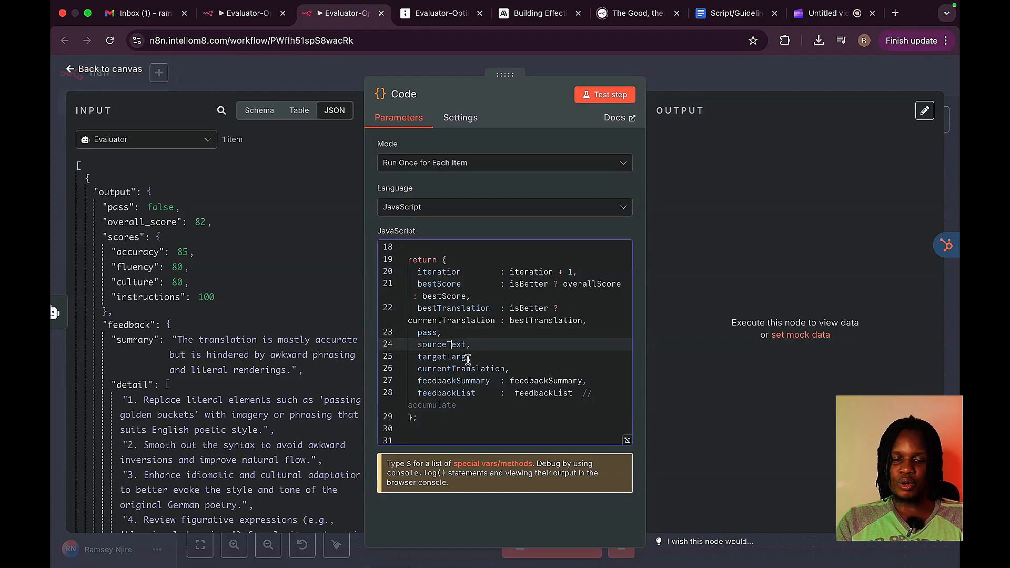
left_click(461, 360)
left_click(464, 367)
left_click(462, 380)
left_click(454, 395)
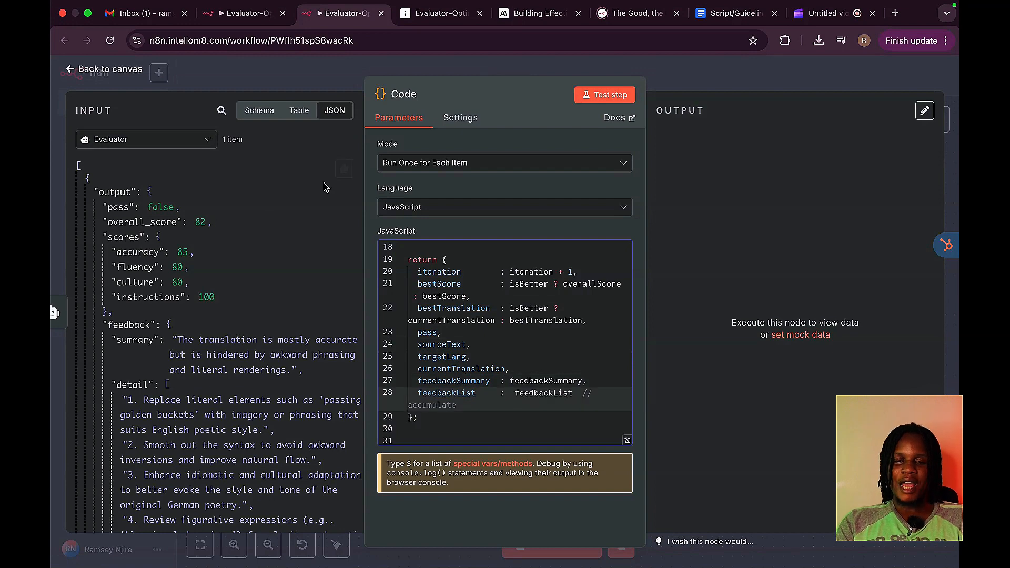
- Compare the Initialize State fields in the Evaluator-Optimizer Demo workflow with the fields returned by the Code node
left_click(223, 15)
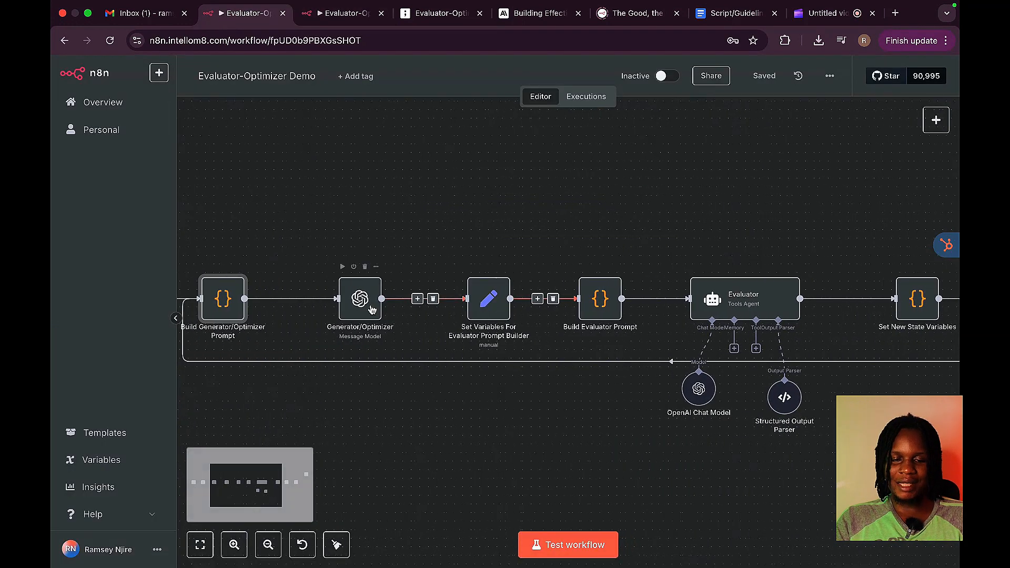
scroll(374, 309, "left", 5)
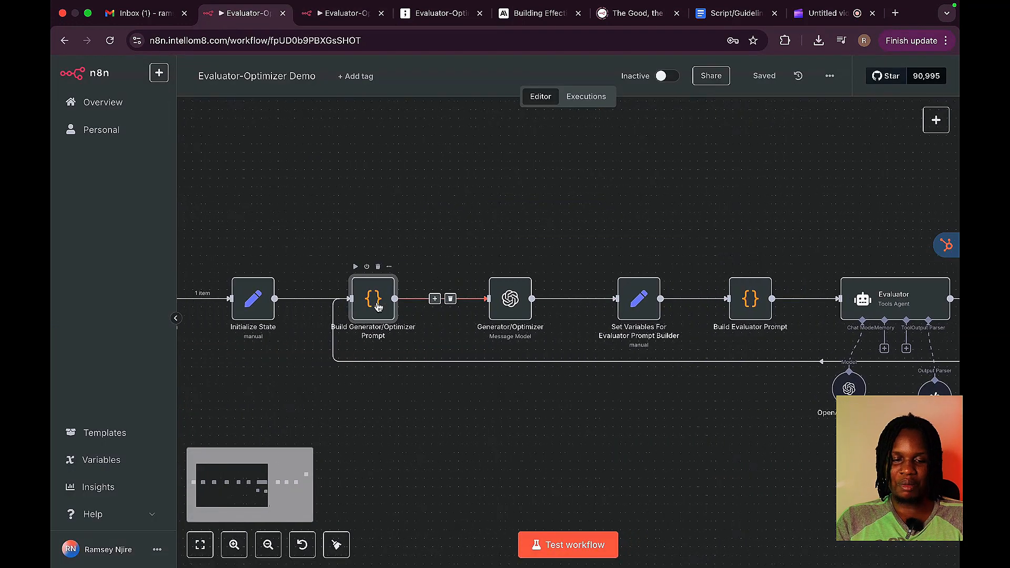
double_click(251, 300)
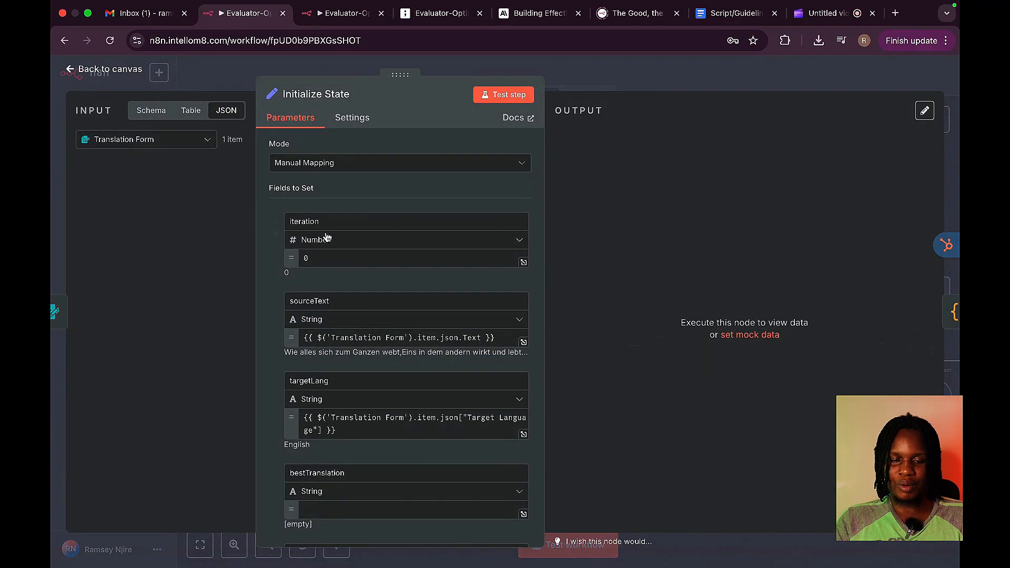
scroll(326, 243, "down", 2)
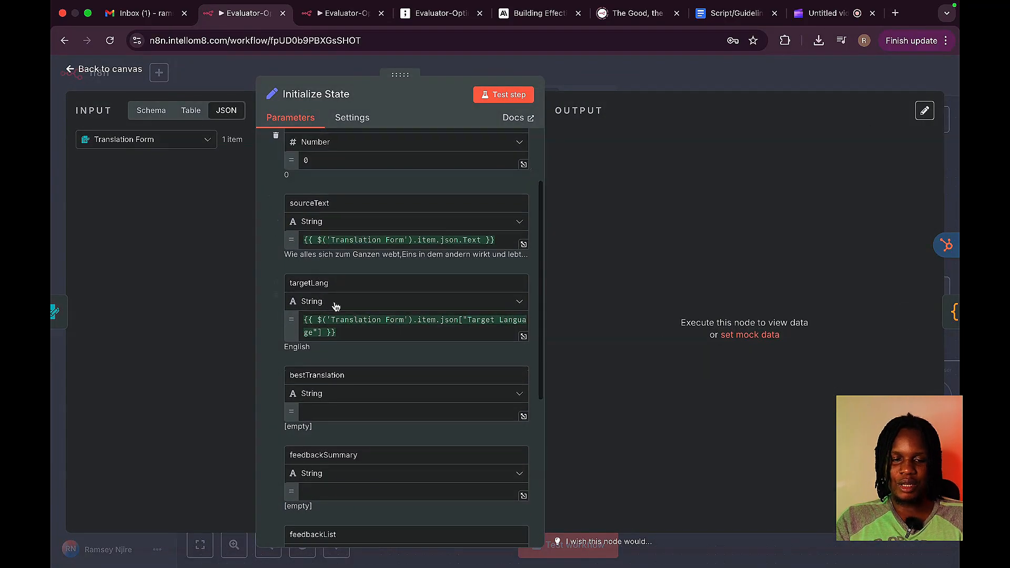
scroll(334, 295, "down", 2)
scroll(342, 316, "down", 3)
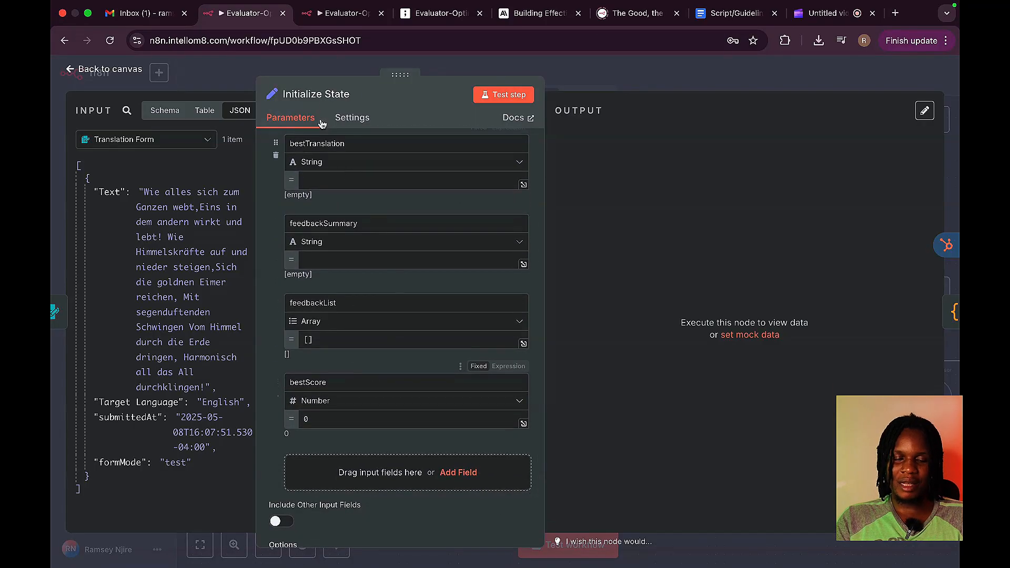
left_click(348, 12)
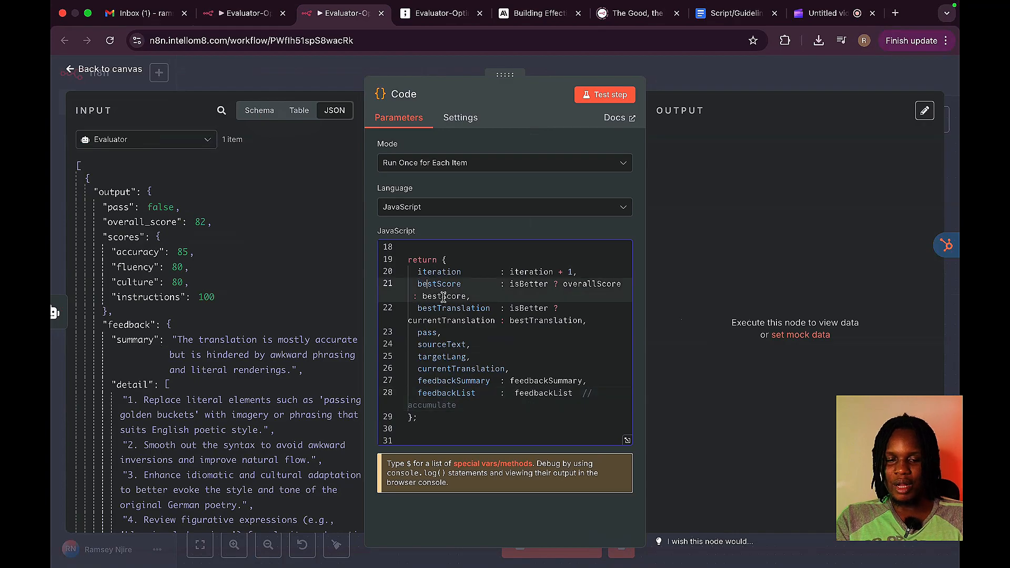
left_click(448, 307)
left_click(441, 343)
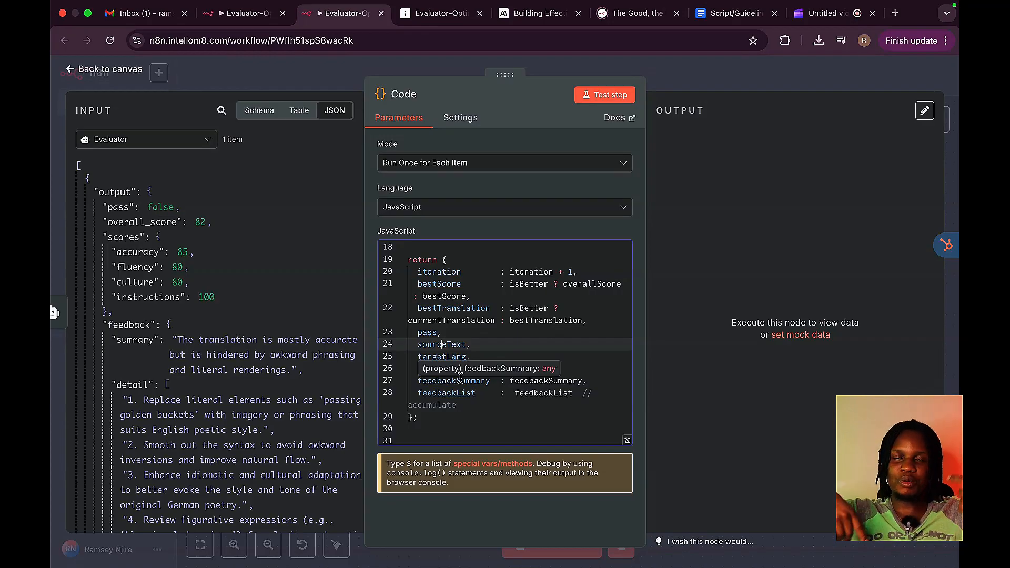
- Check the demo workflow for the name of the node after the Evaluator, and rename the Code node to Set New State Variables
left_click(783, 78)
scroll(703, 359, "right", 5)
left_click(484, 258)
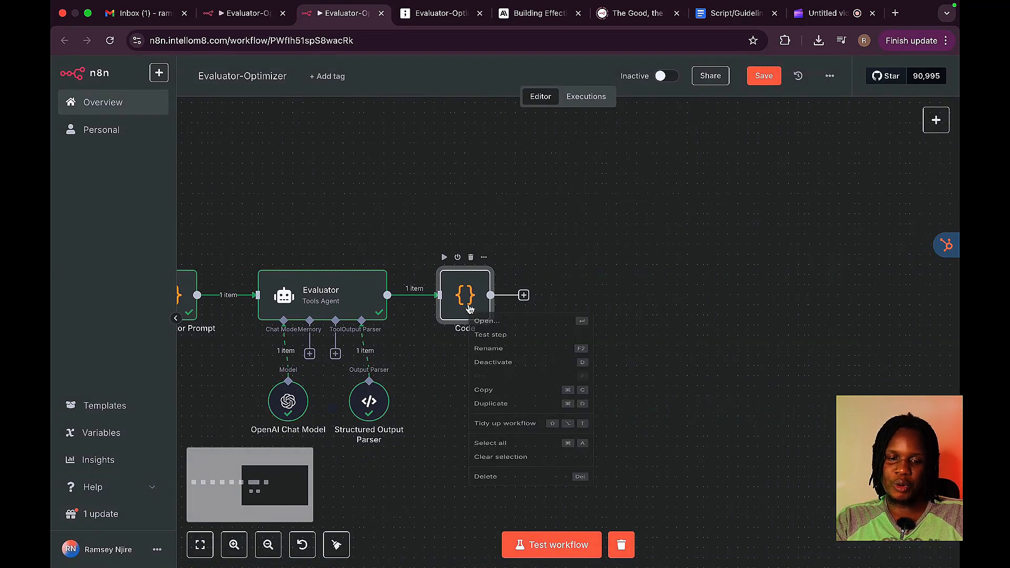
left_click(221, 15)
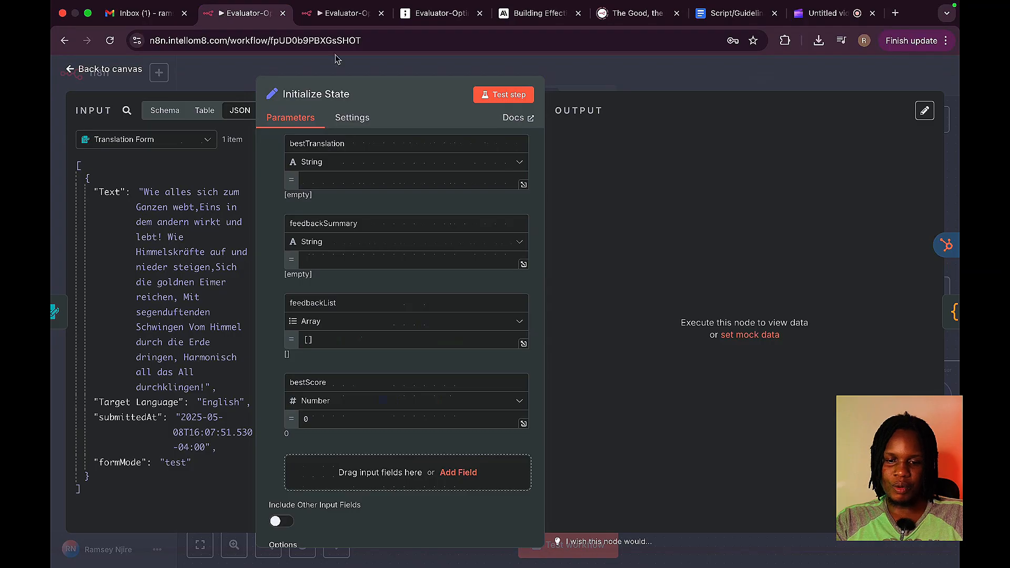
left_click(725, 76)
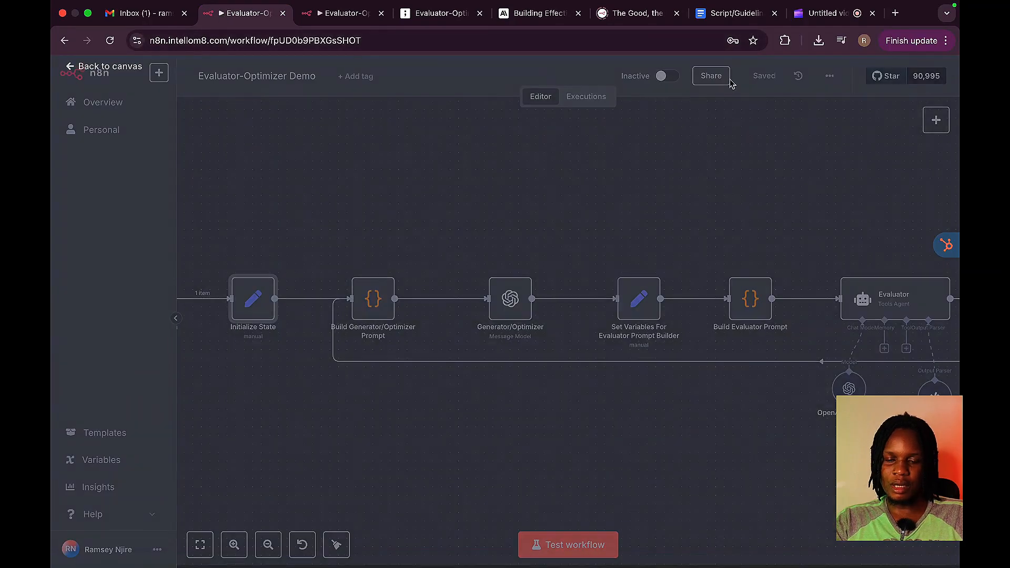
scroll(733, 229, "right", 15)
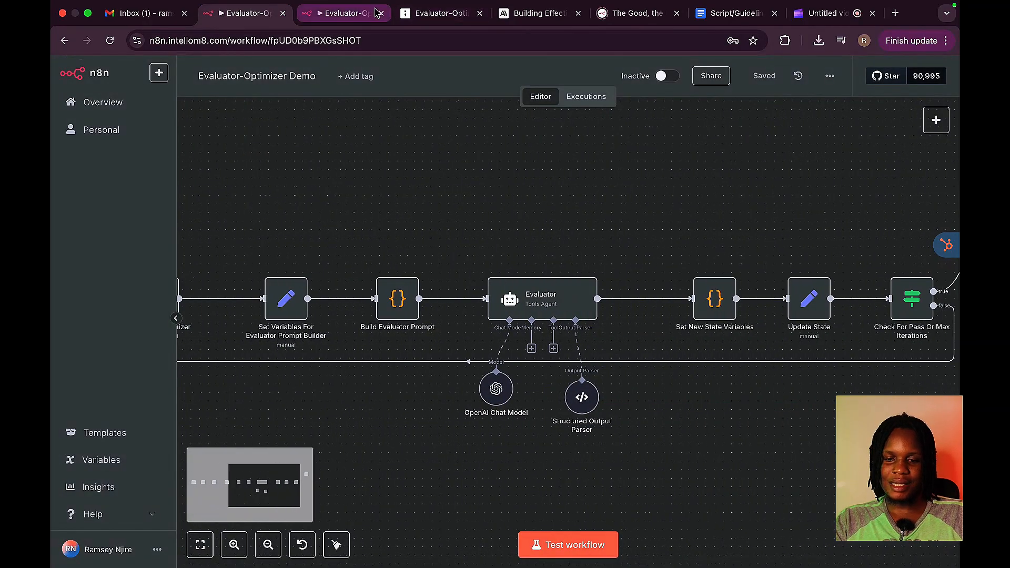
left_click(338, 11)
right_click(464, 313)
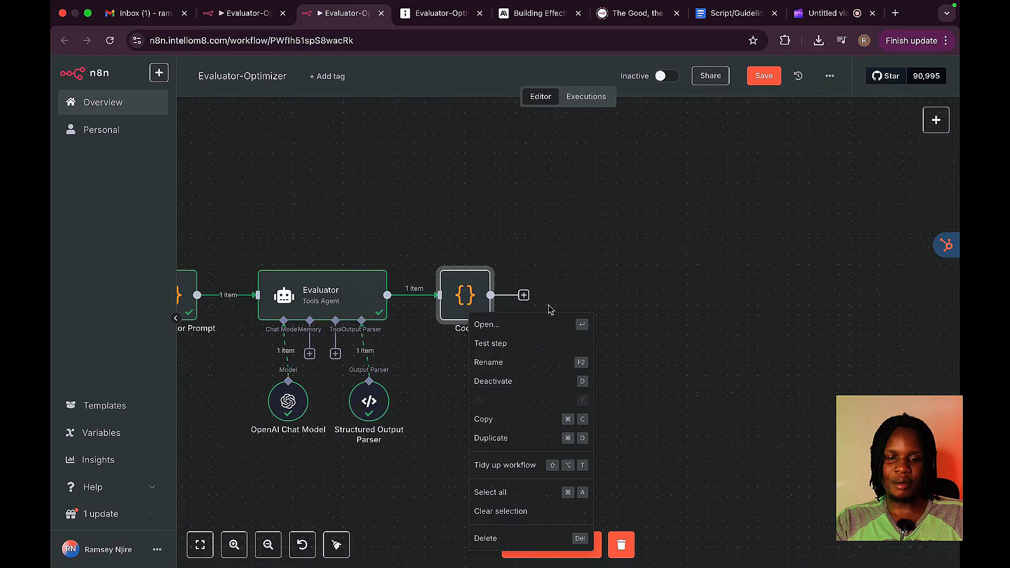
left_click(514, 362)
type("Set New State Variables")
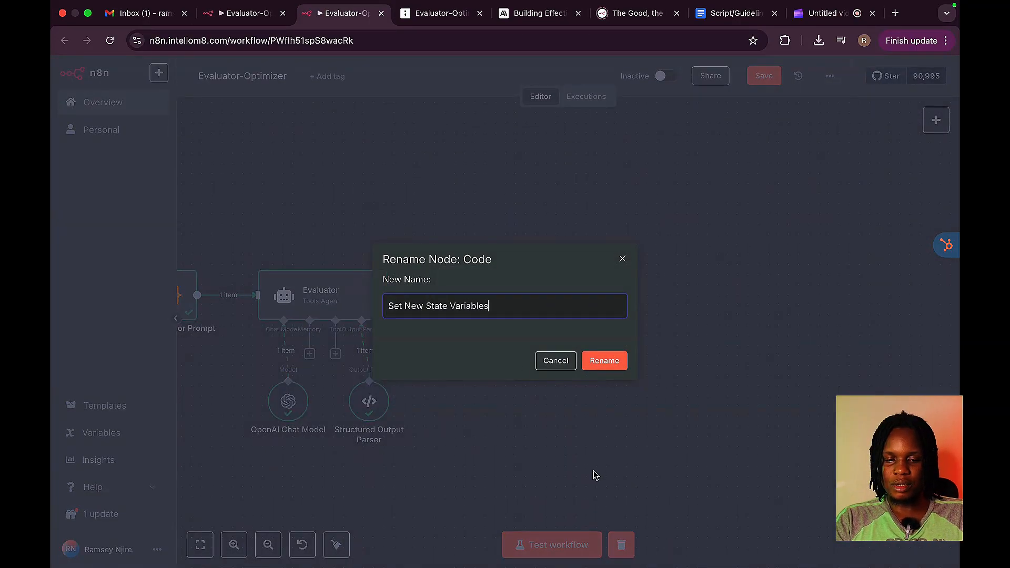
left_click(606, 368)
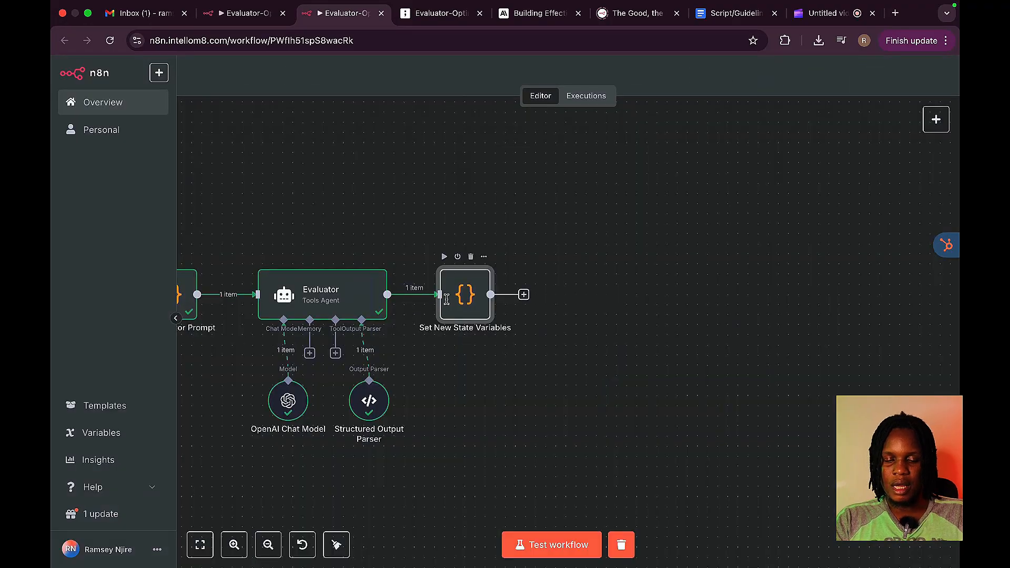
- Test the Set New State Variables node, review its output JSON from iteration through feedbackList, and return to the canvas
double_click(447, 304)
left_click(610, 95)
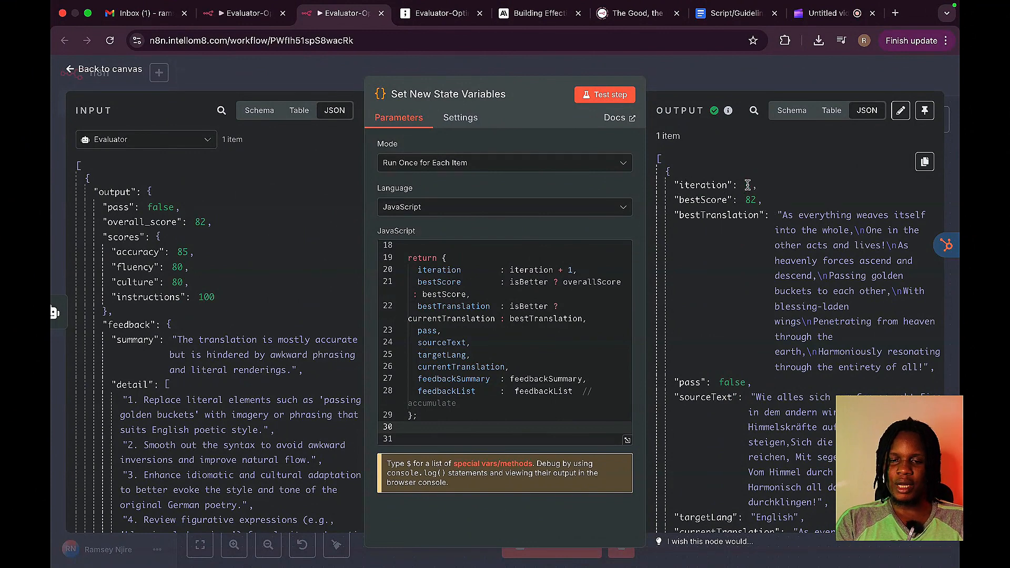
left_click(748, 186)
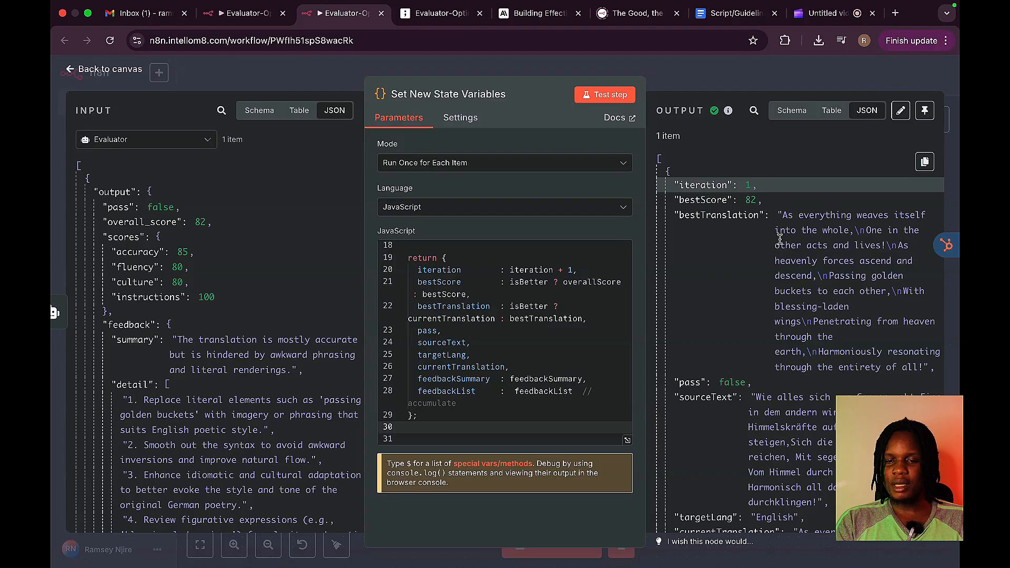
left_click(747, 203)
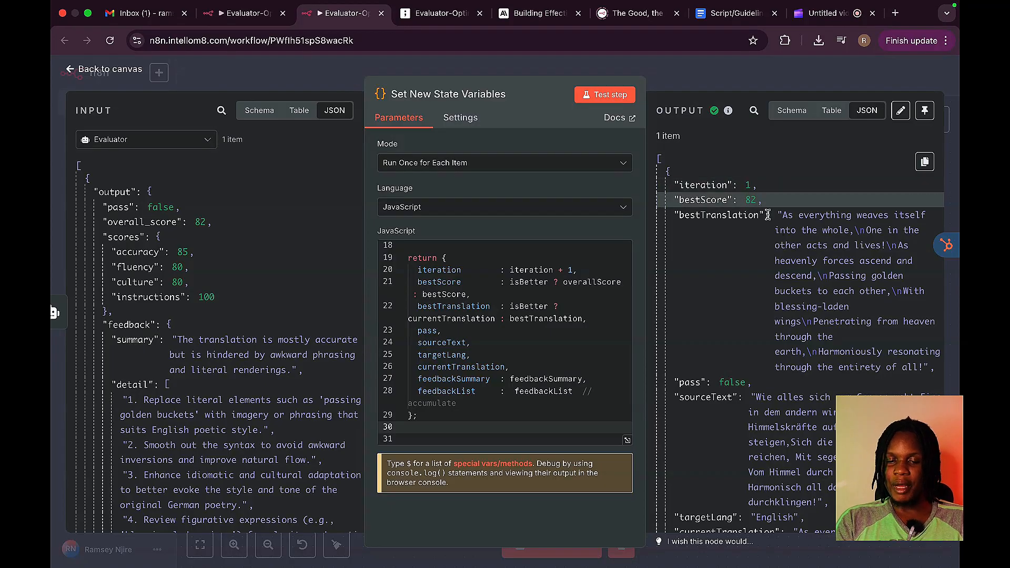
scroll(795, 273, "down", 1)
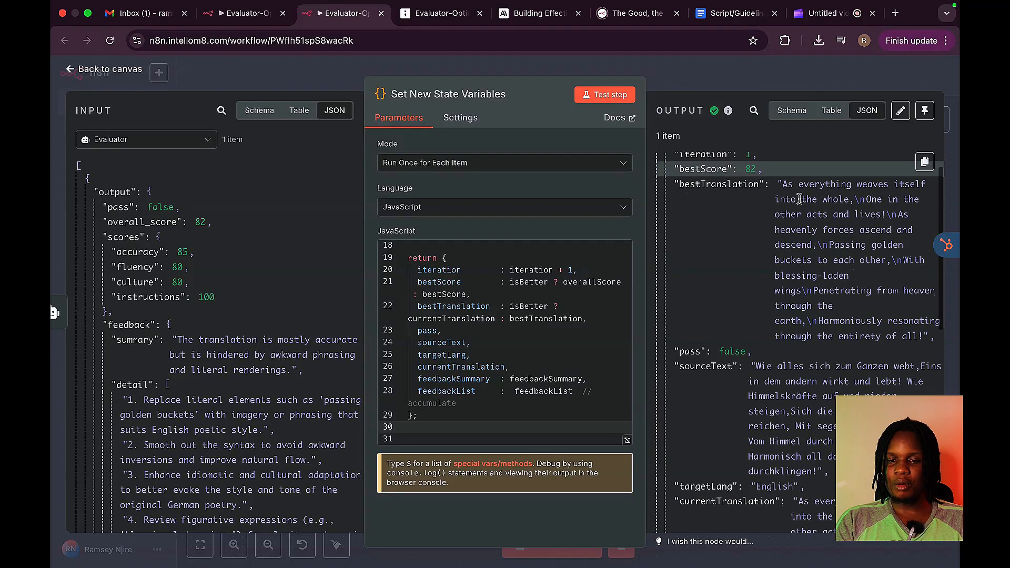
scroll(815, 292, "down", 2)
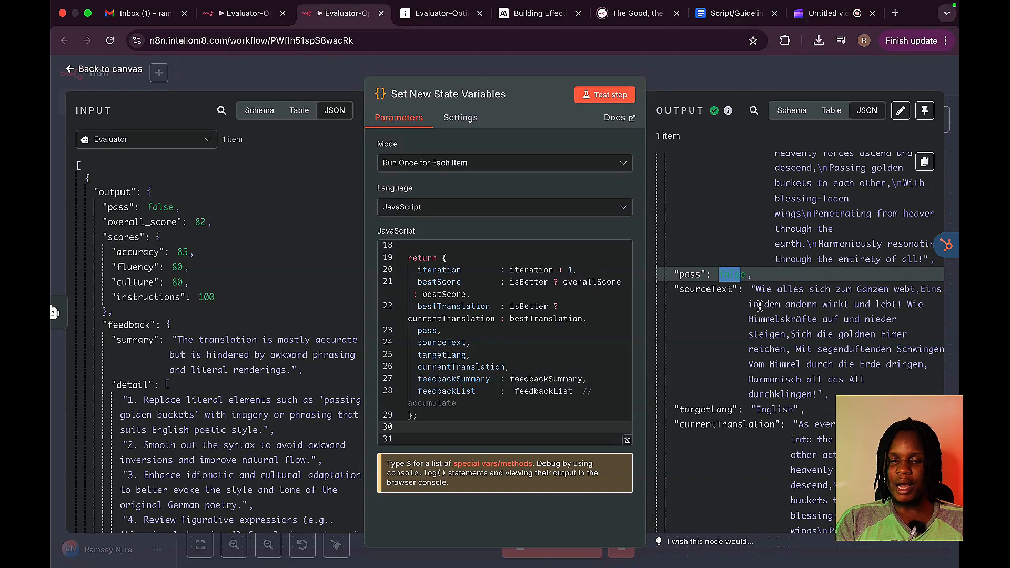
scroll(773, 319, "down", 4)
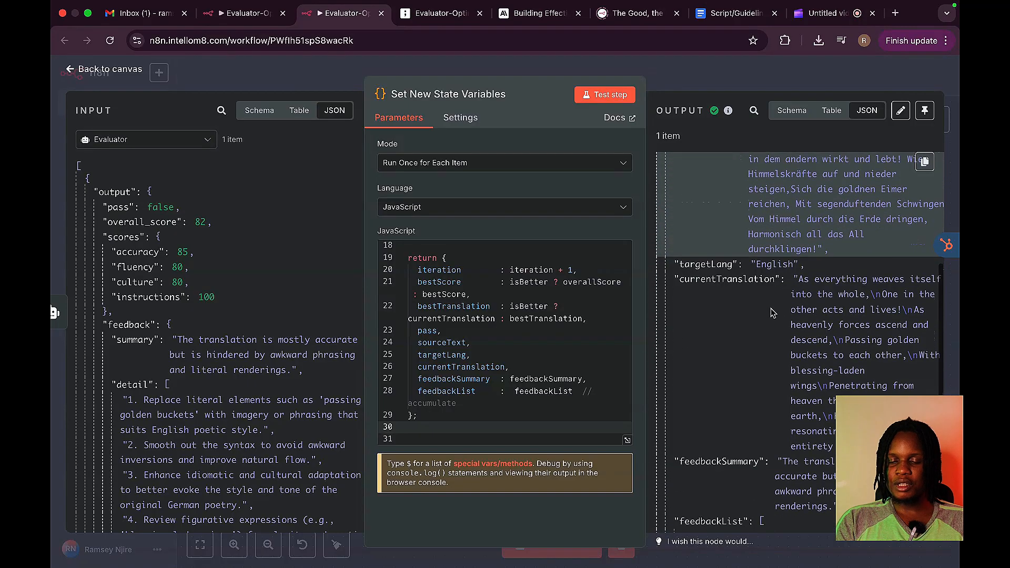
scroll(829, 357, "down", 6)
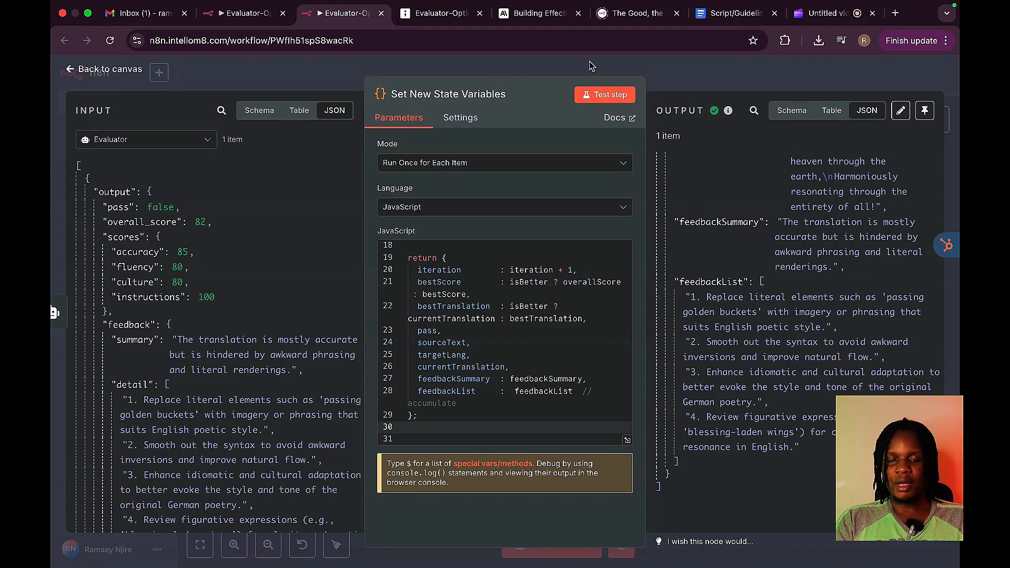
left_click(670, 78)
scroll(407, 296, "left", 6)
scroll(408, 296, "left", 4)
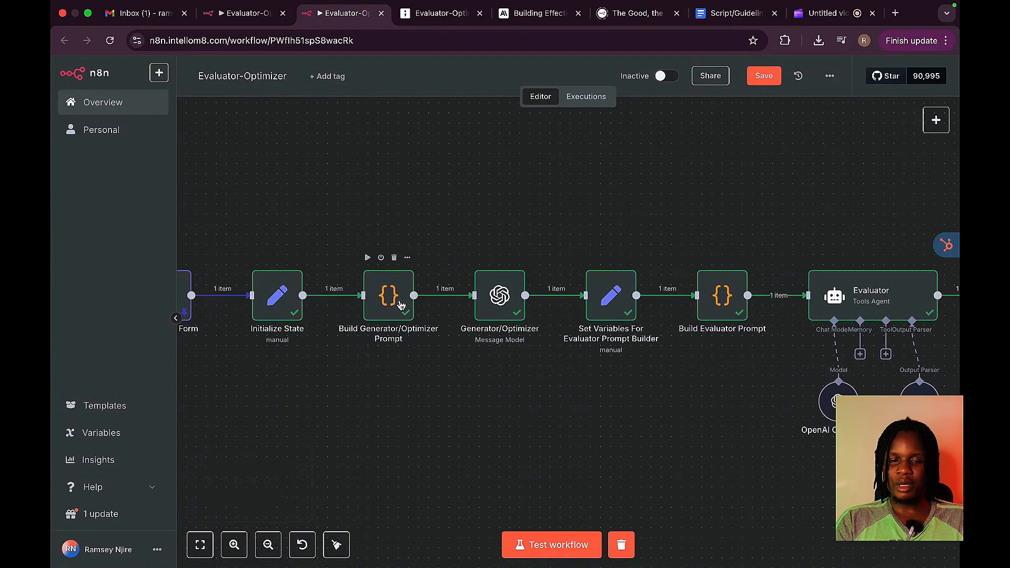
scroll(399, 306, "right", 6)
scroll(400, 305, "right", 4)
scroll(400, 305, "up", 1)
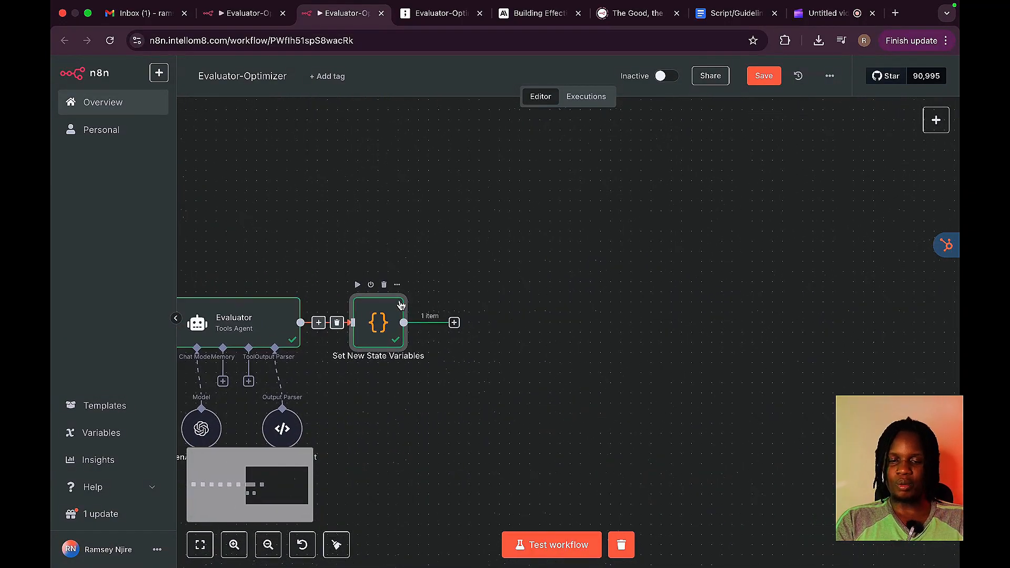
- Search for a Set node to follow Set New State Variables, and review the Code node's output JSON again
left_click(454, 323)
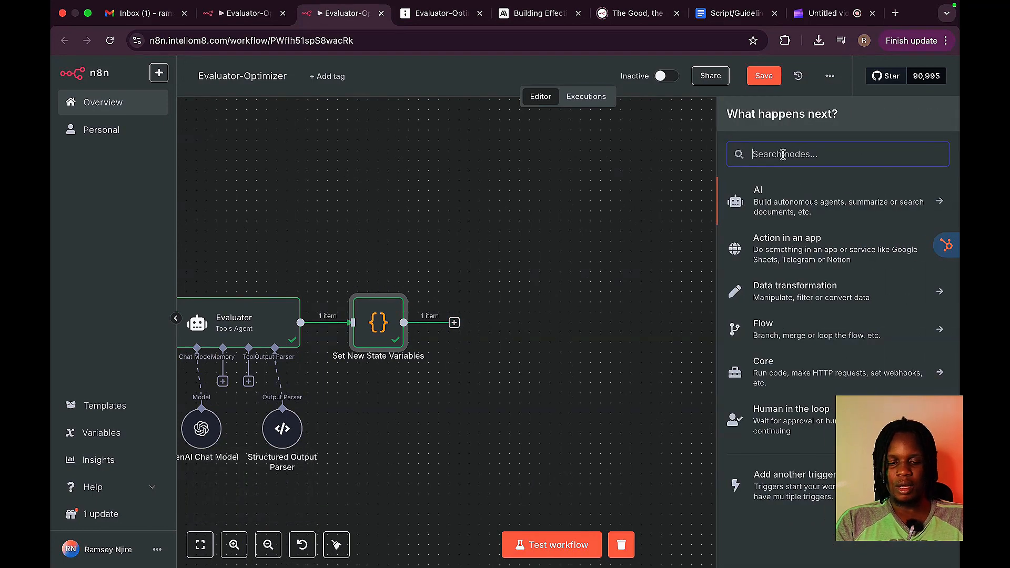
type("Set")
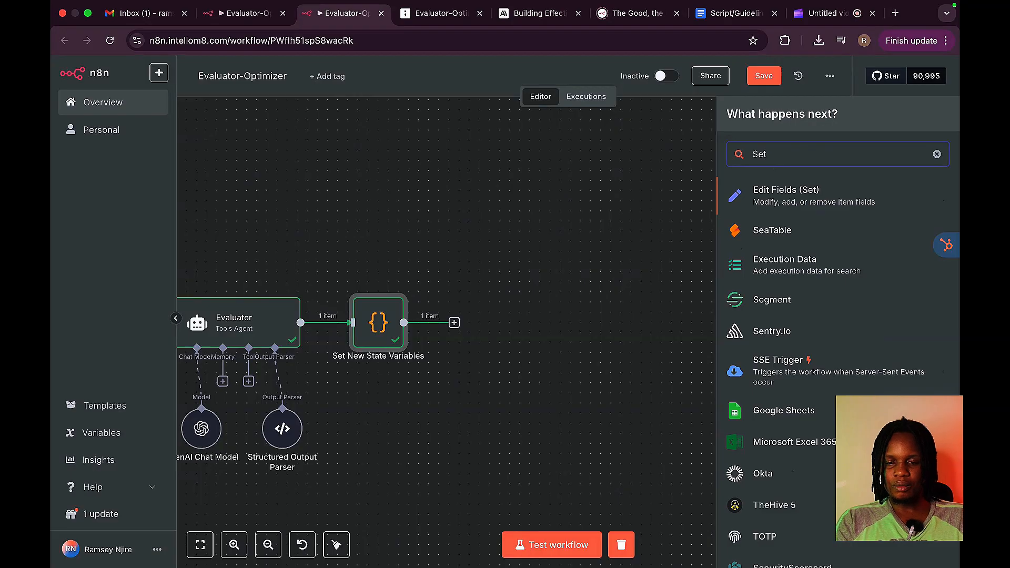
double_click(388, 320)
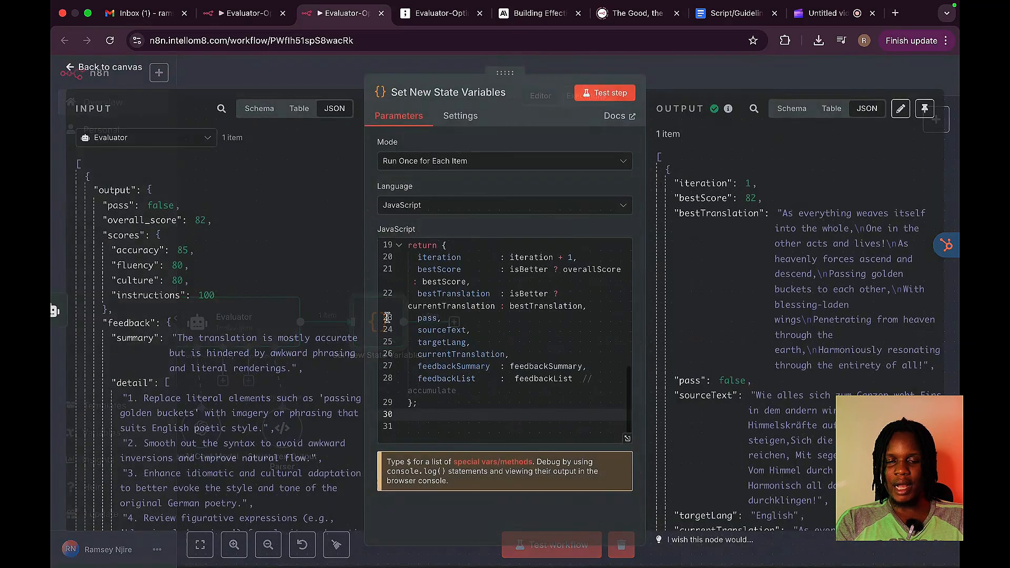
scroll(773, 328, "down", 10)
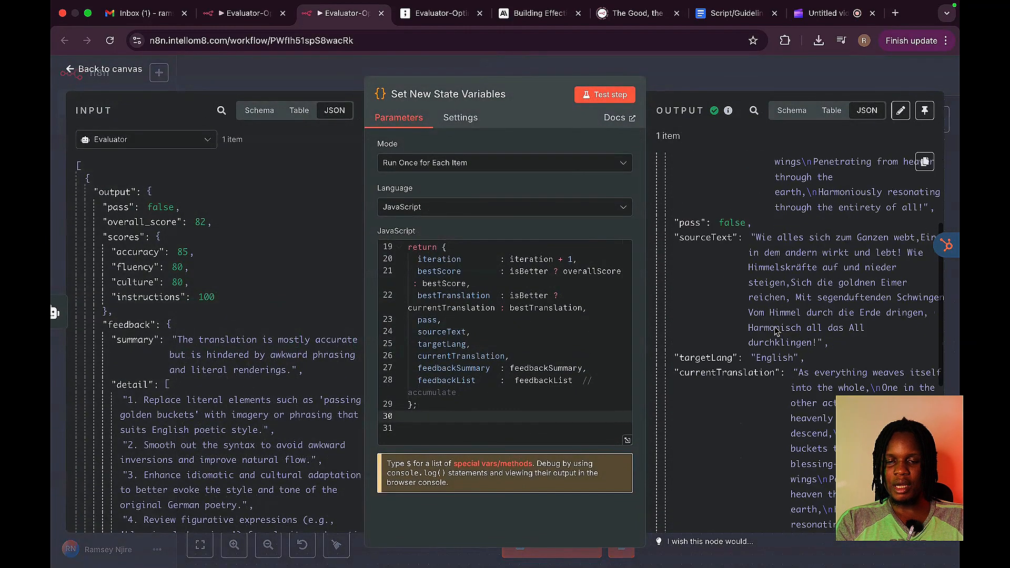
scroll(776, 331, "up", 10)
key("Escape")
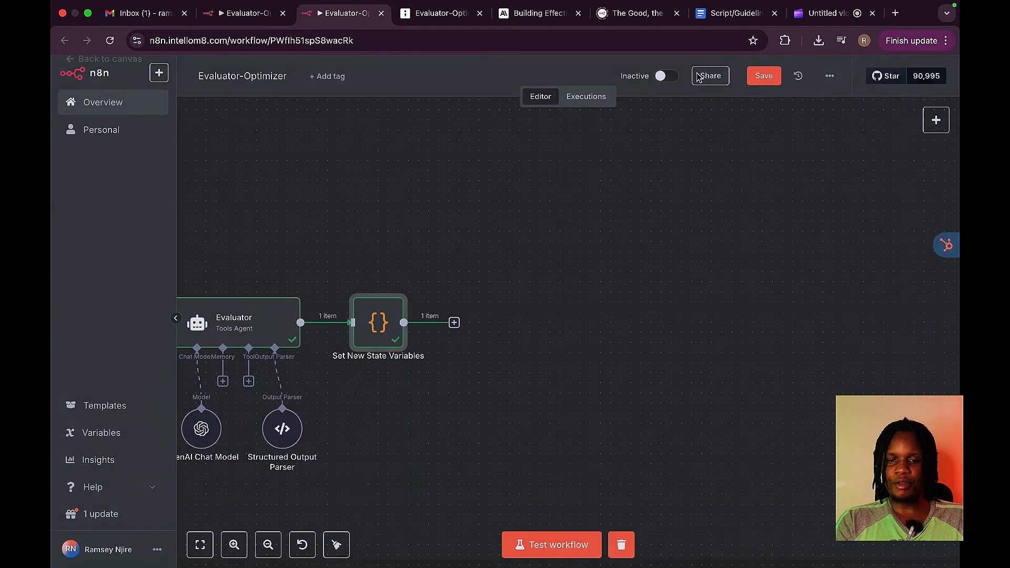
- Examine the conditions of the Check For Pass Or Max Iterations node in the Evaluator-Optimizer Demo workflow, and return to the Evaluator-Optimizer workflow
left_click(212, 21)
scroll(726, 284, "right", 5)
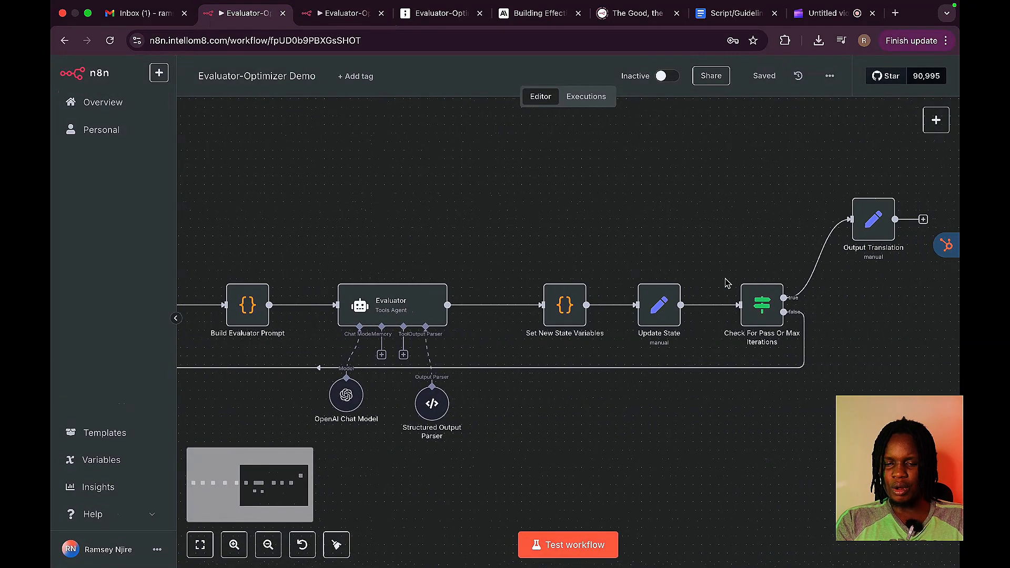
double_click(763, 319)
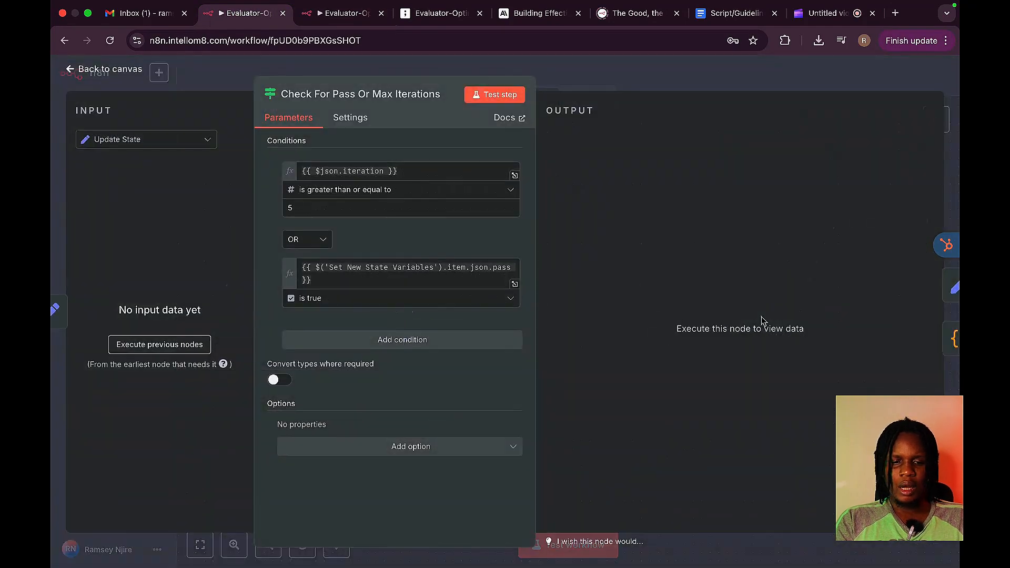
left_click(620, 81)
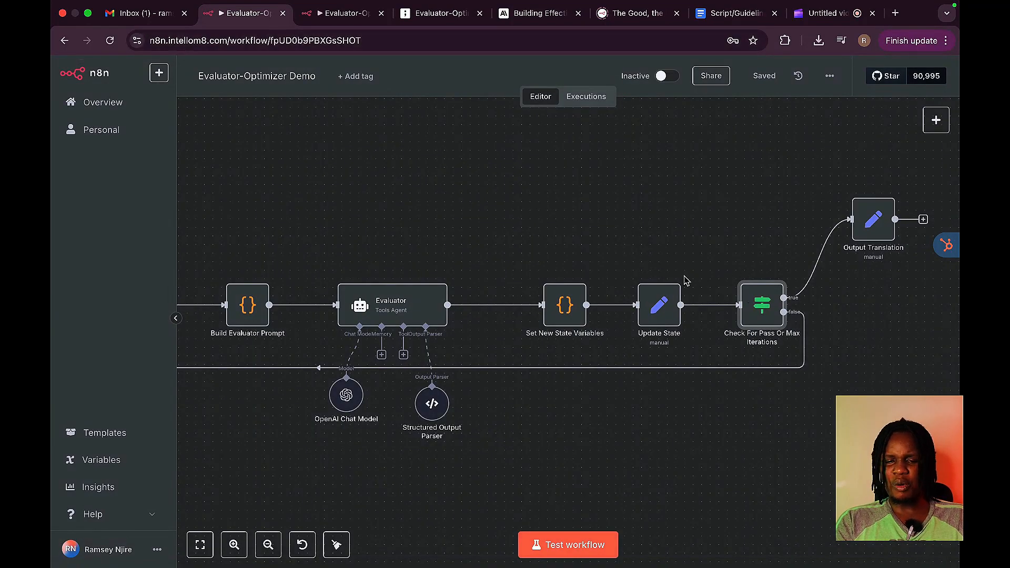
left_click(355, 16)
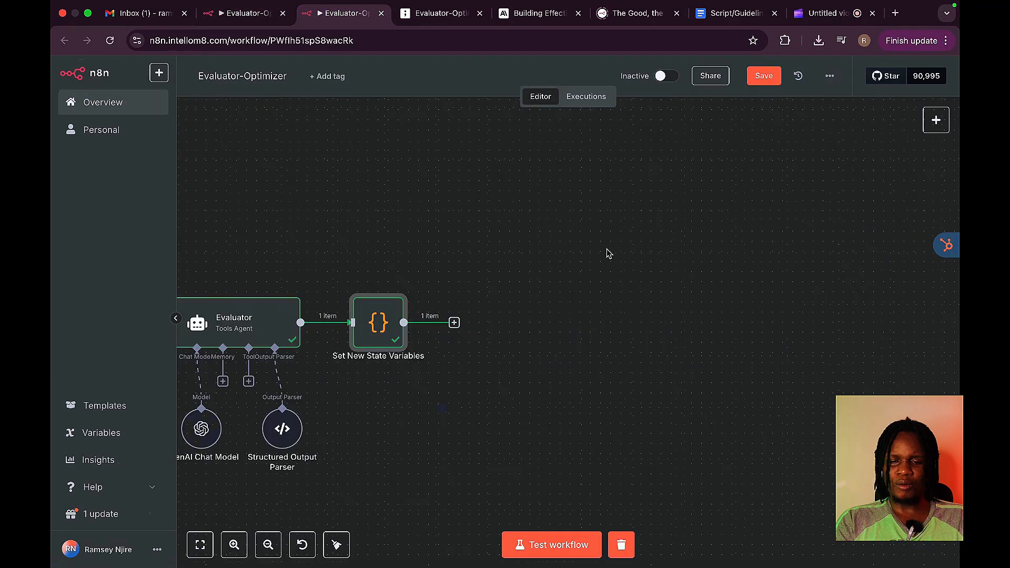
- Save the workflow and review the feedbackSummary and feedbackList fields in the Set New State Variables output
left_click(764, 76)
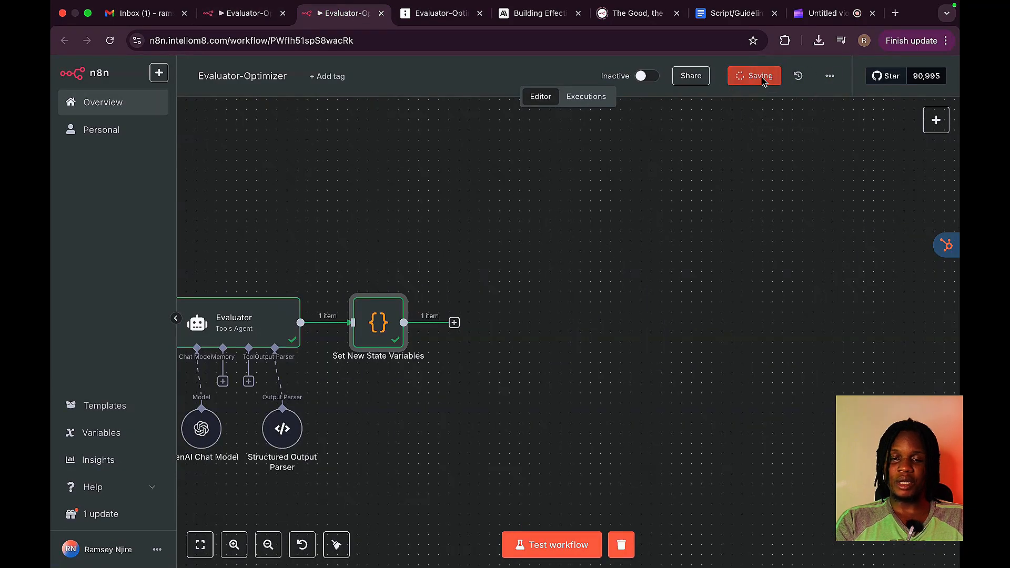
double_click(383, 319)
scroll(725, 211, "down", 5)
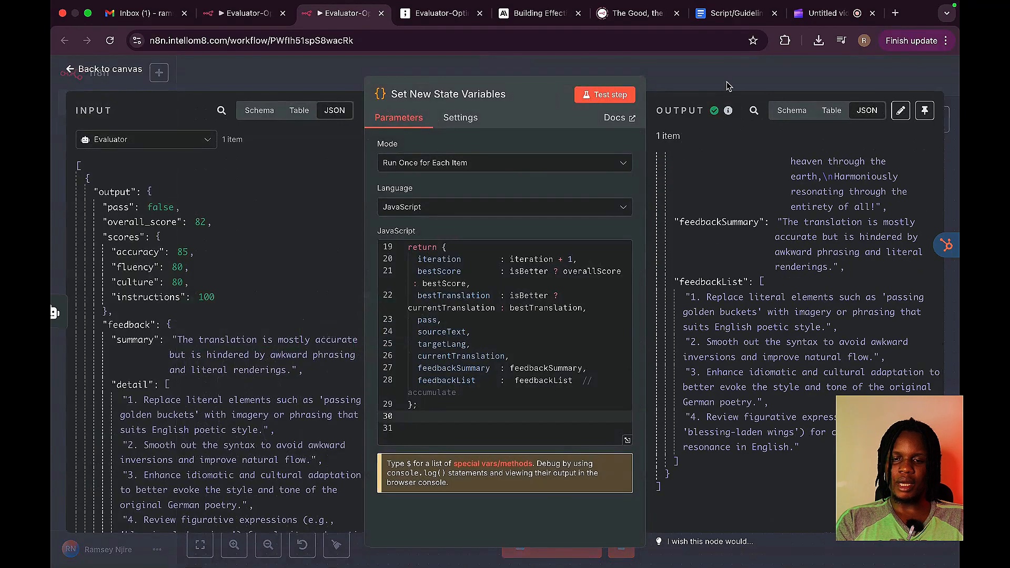
left_click(727, 86)
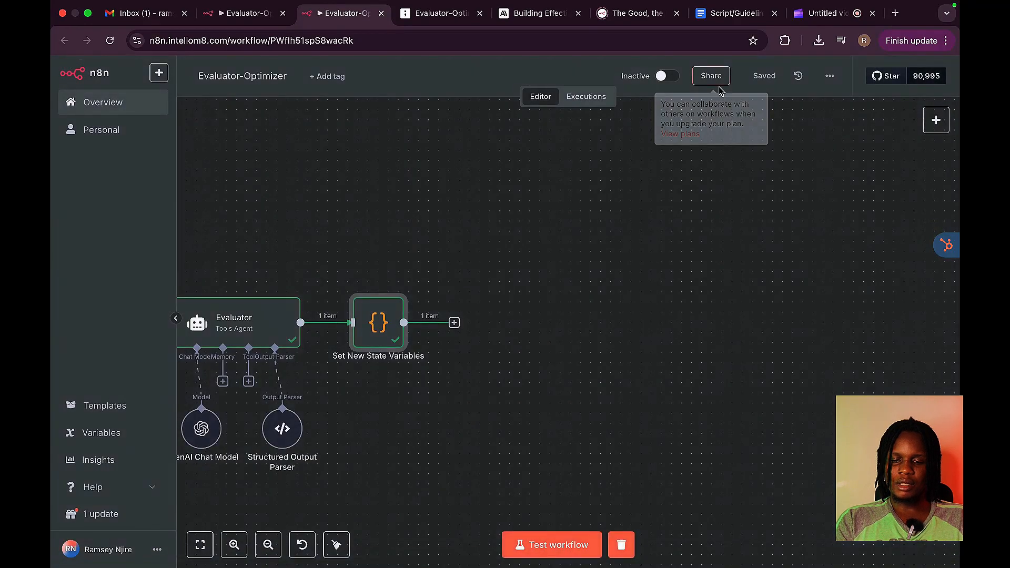
- Add an If node after the Set New State Variables node
left_click(454, 322)
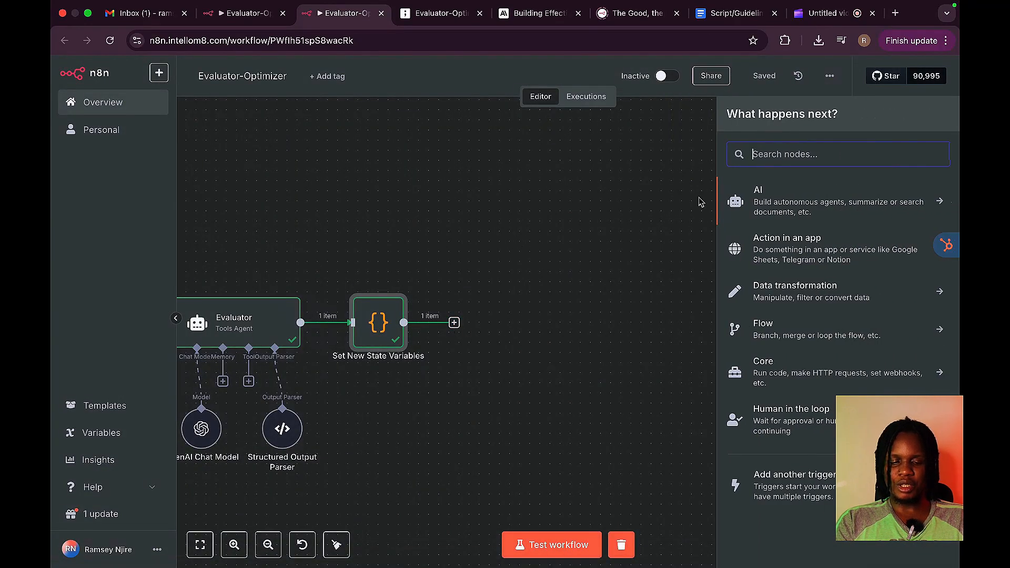
type("if")
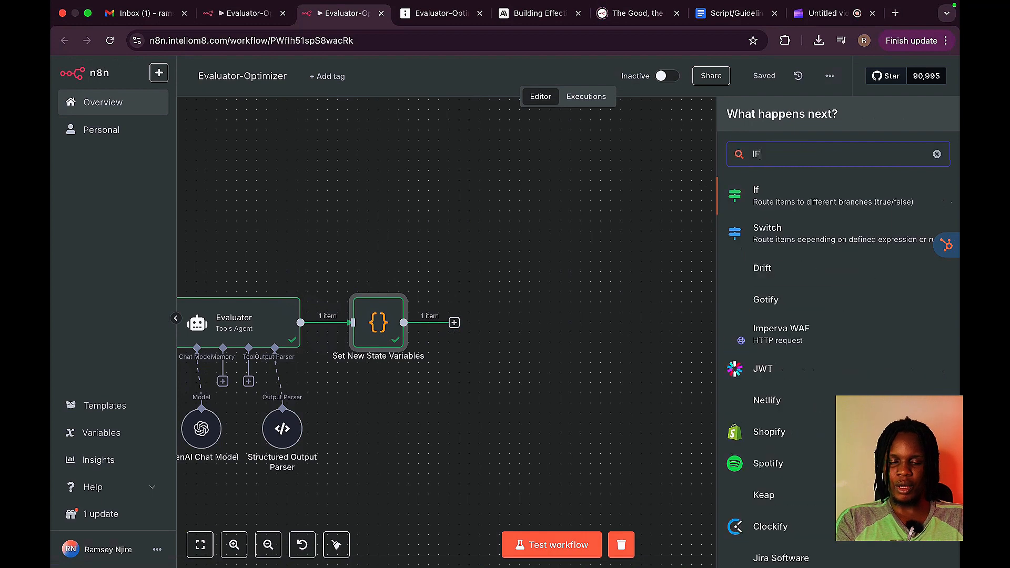
left_click(797, 195)
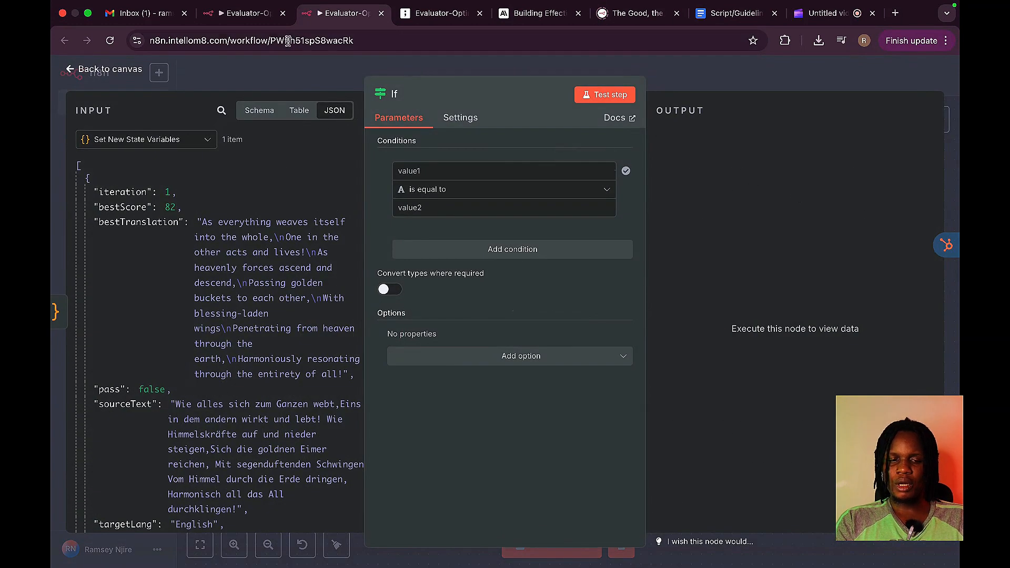
- Check the node names in the demo workflow, and rename the Set New State Variables Code node to Update State
left_click(258, 17)
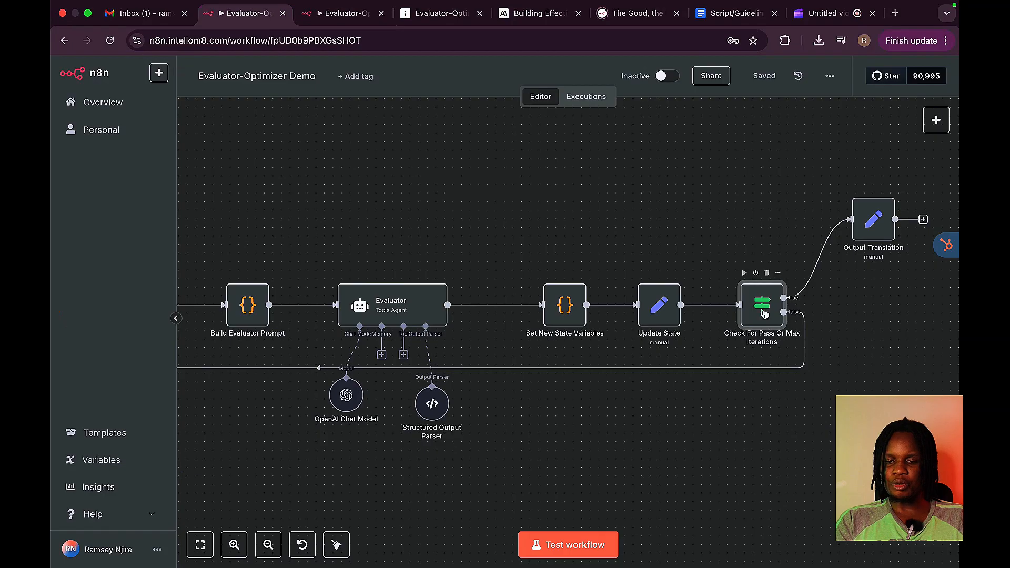
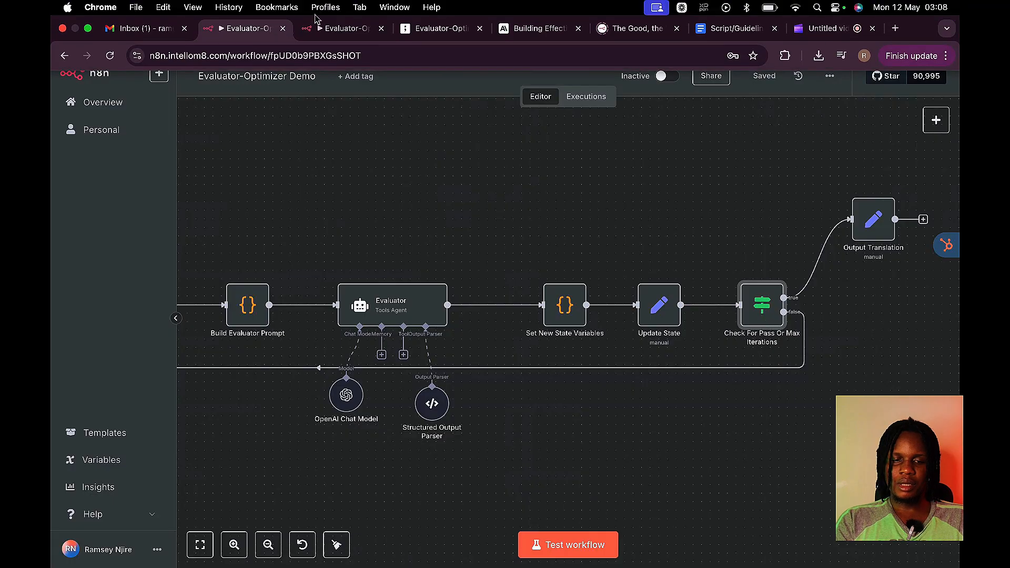
left_click(340, 13)
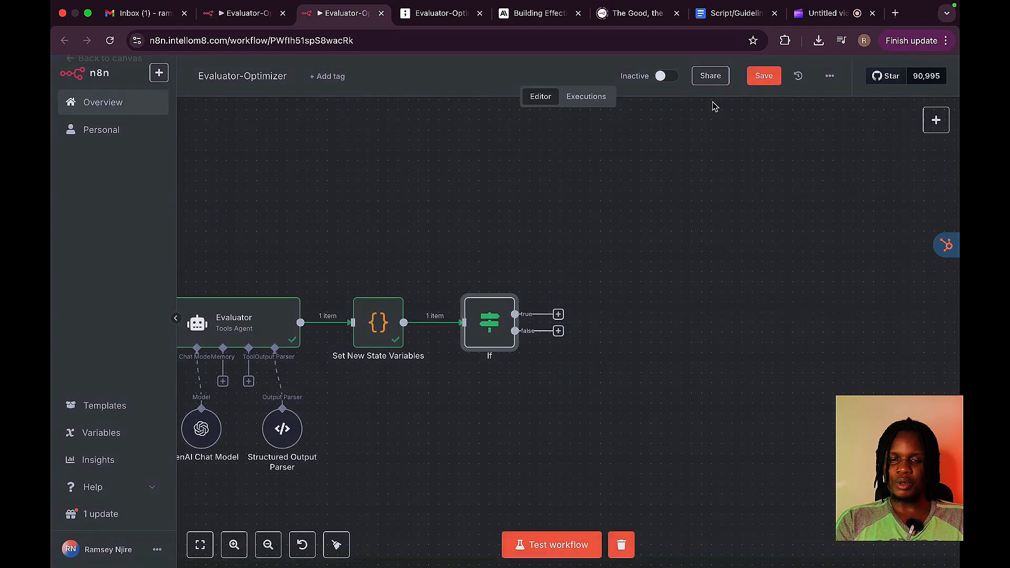
left_click(724, 89)
right_click(392, 330)
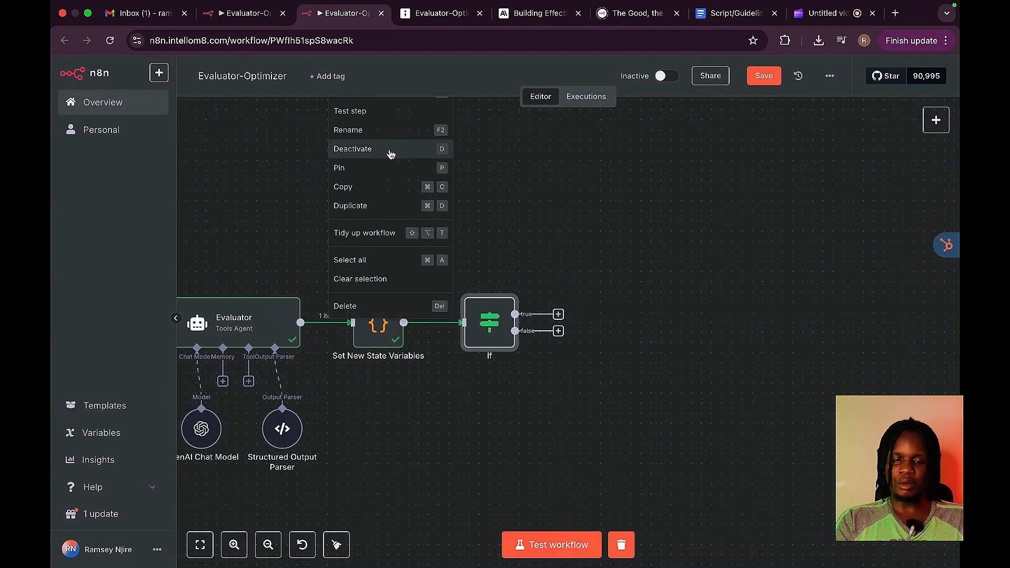
left_click(371, 131)
type("Update")
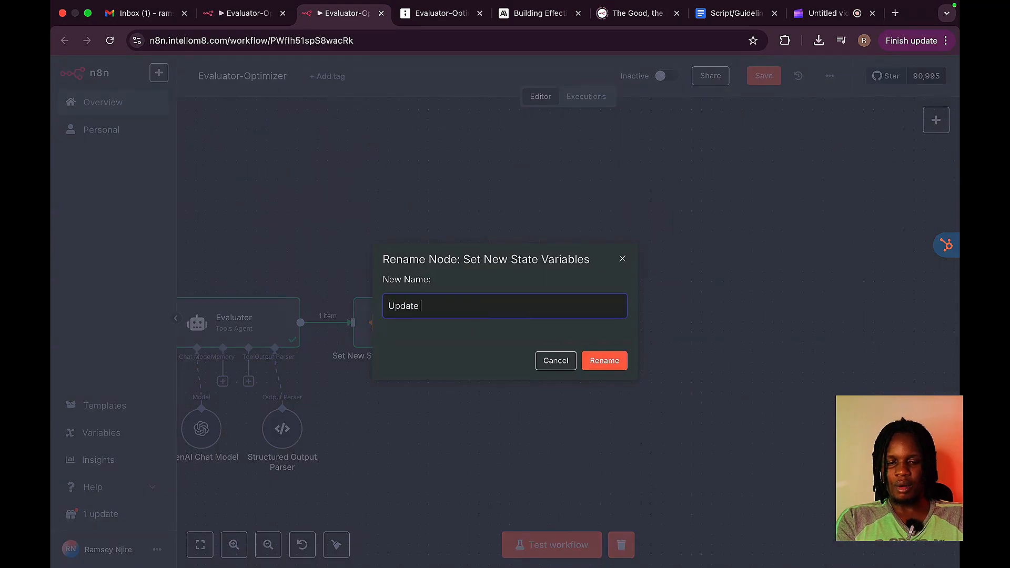
type(" State")
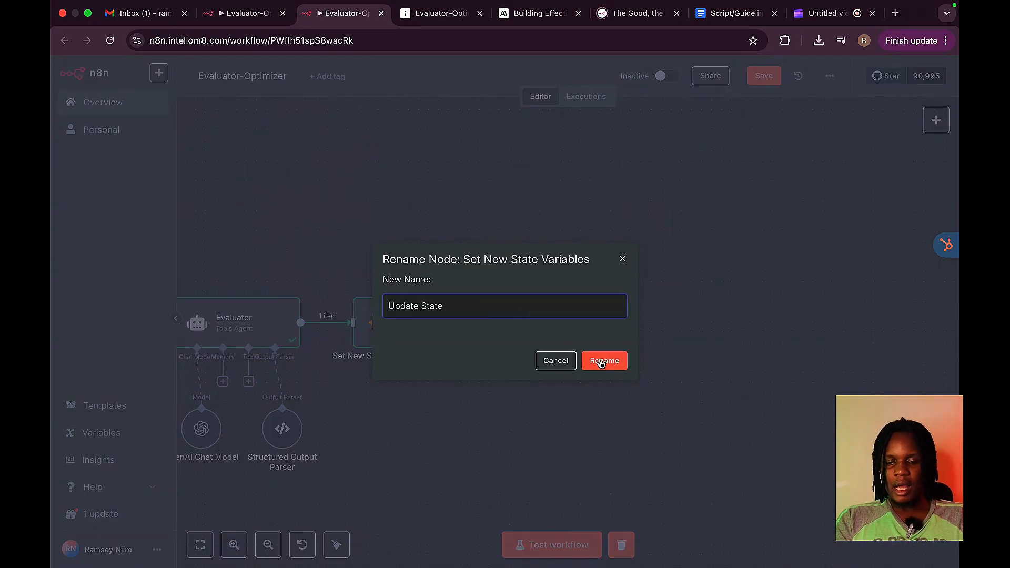
left_click(603, 362)
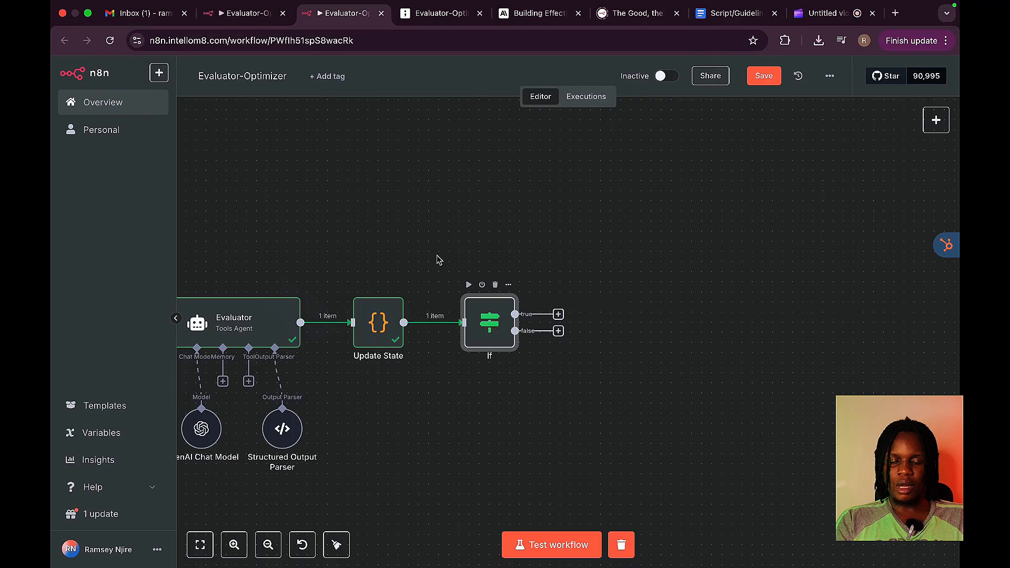
- Look up the matching node's name in the demo workflow, and rename the If node to Check For Pass Or Max Iterations
left_click(261, 18)
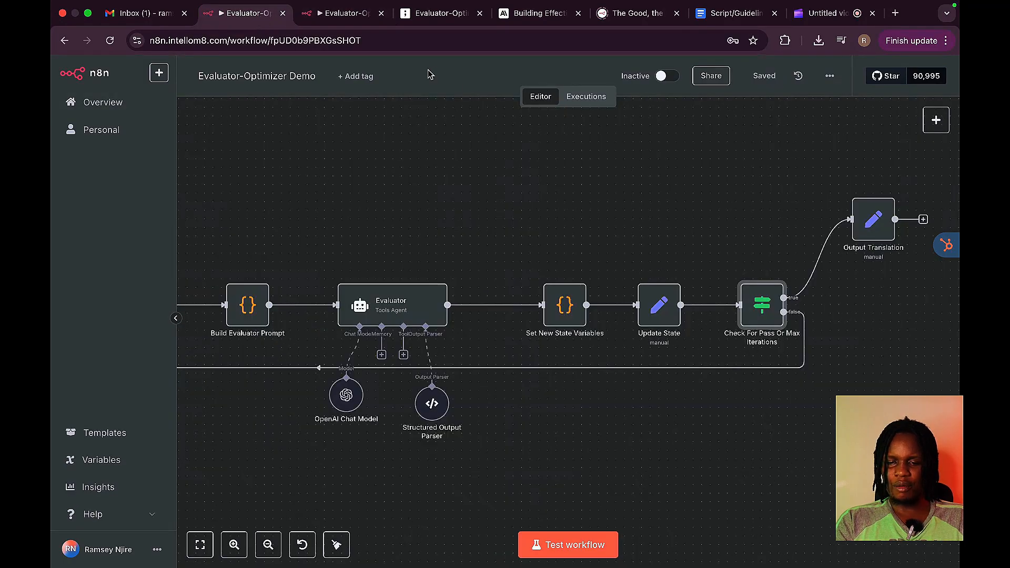
left_click(333, 21)
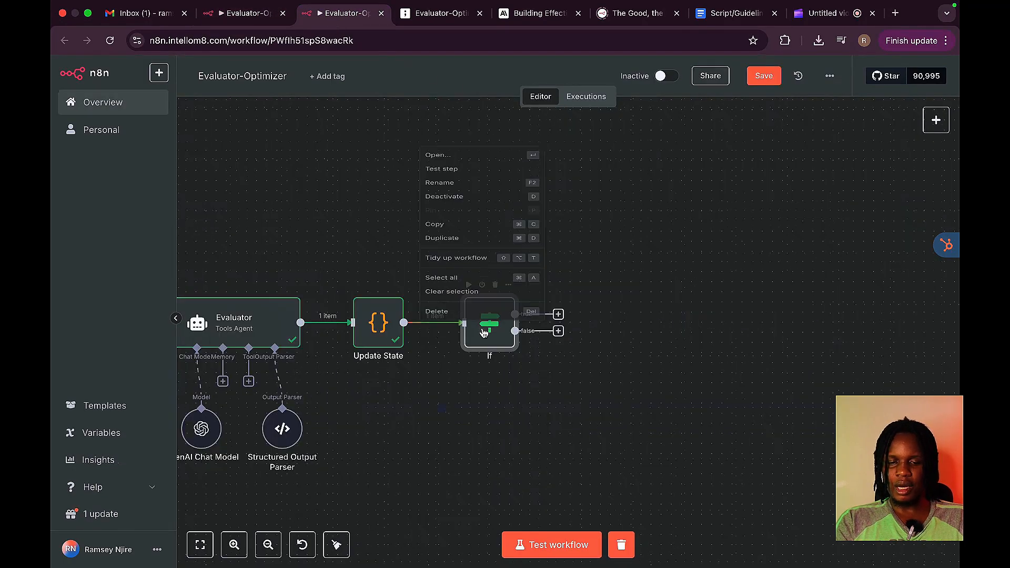
left_click(440, 129)
type("ck For Pass Or Max Iterat")
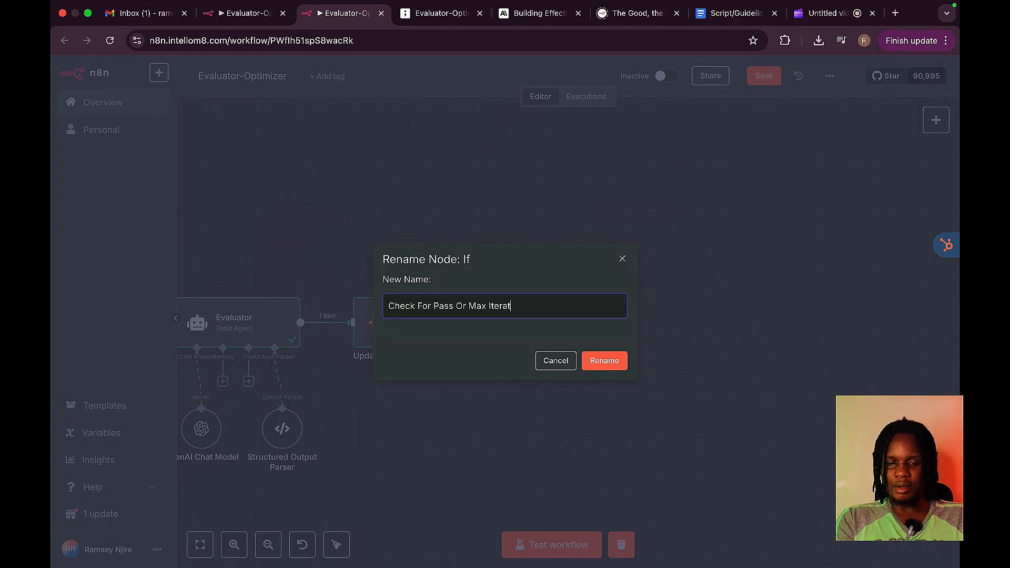
type("s")
left_click(599, 367)
- Open the renamed If node, and examine the iteration and pass conditions of its counterpart in the demo workflow
double_click(476, 316)
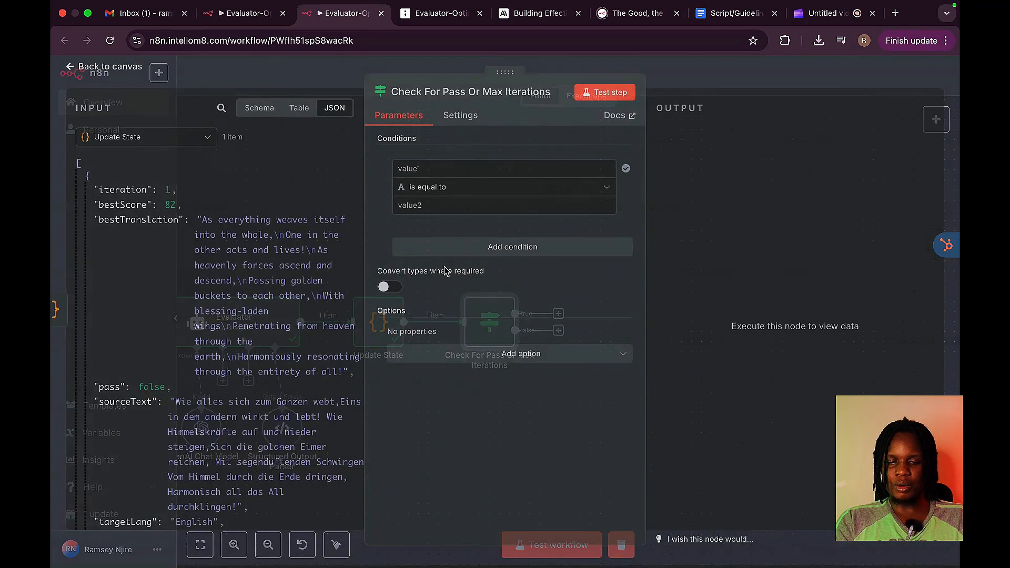
left_click(218, 20)
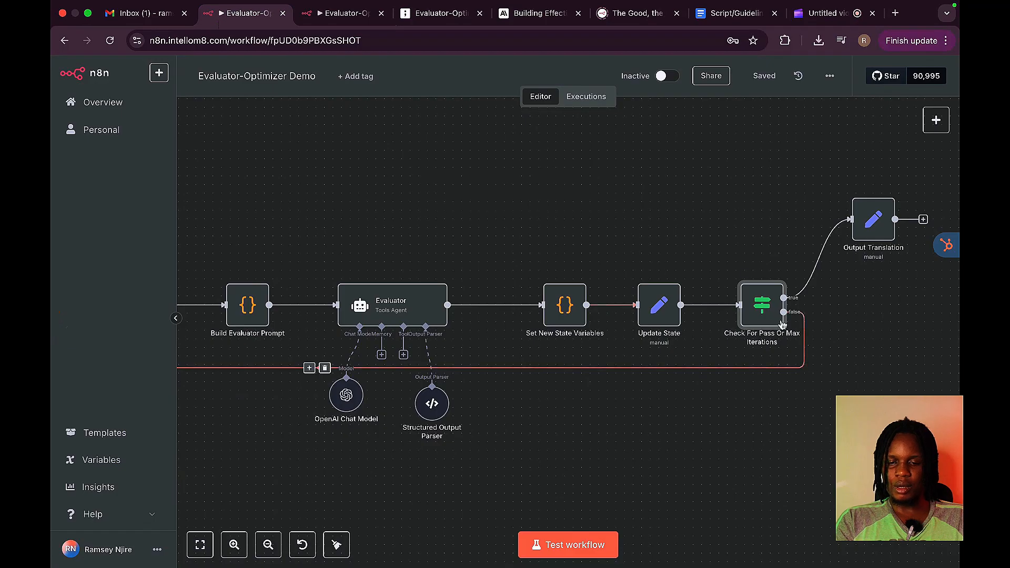
double_click(765, 311)
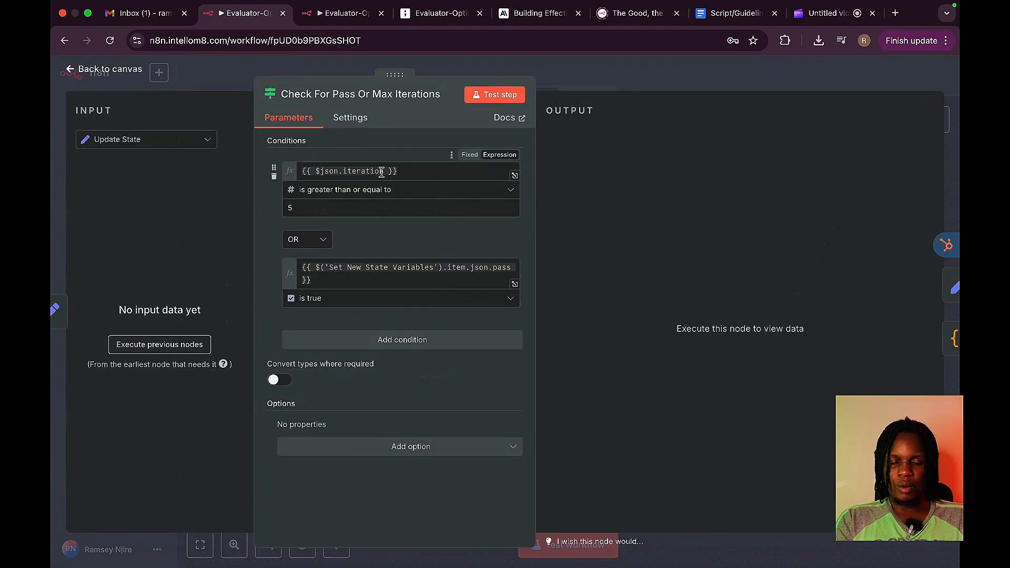
left_click(407, 171)
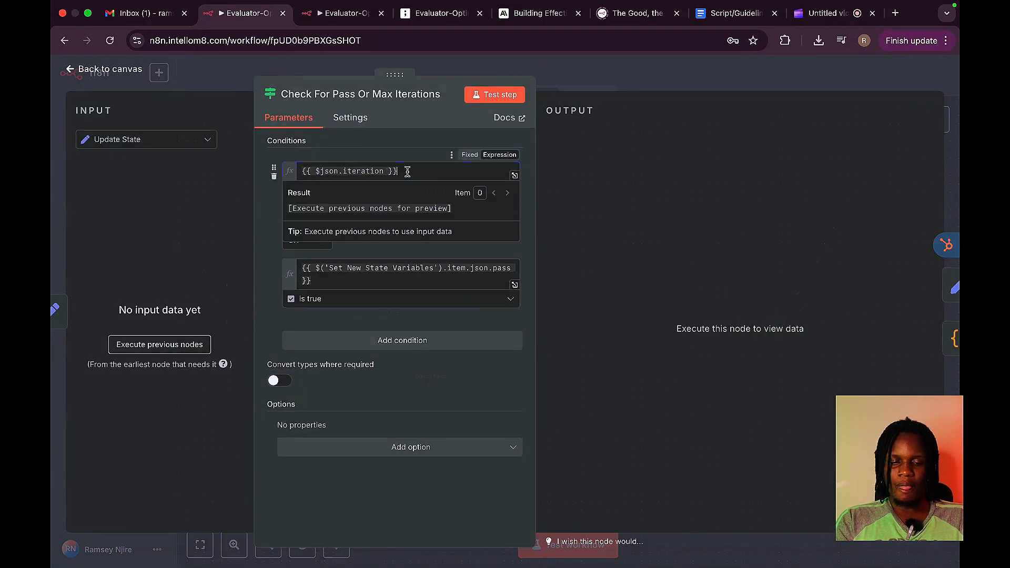
left_click(407, 154)
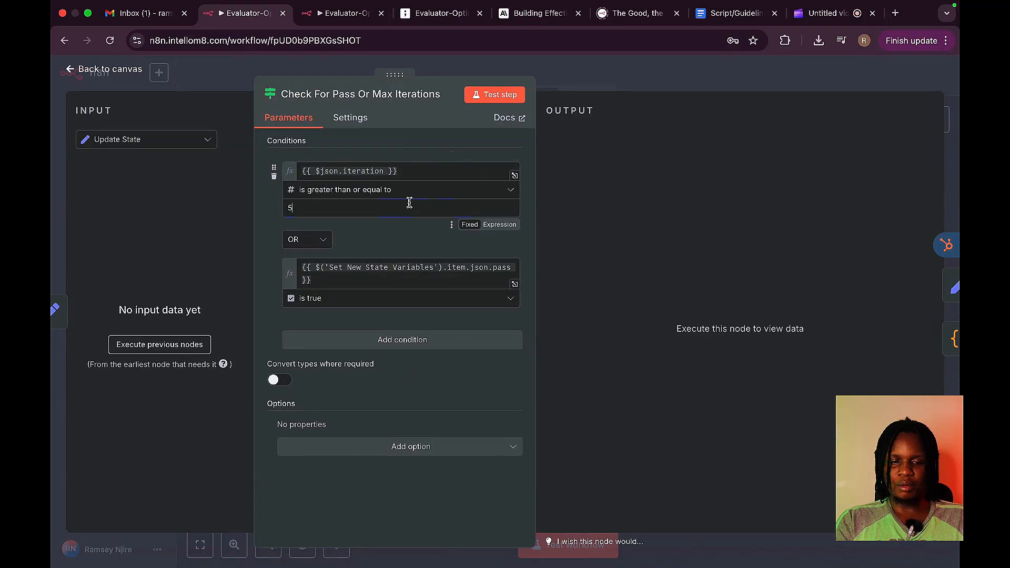
left_click(378, 283)
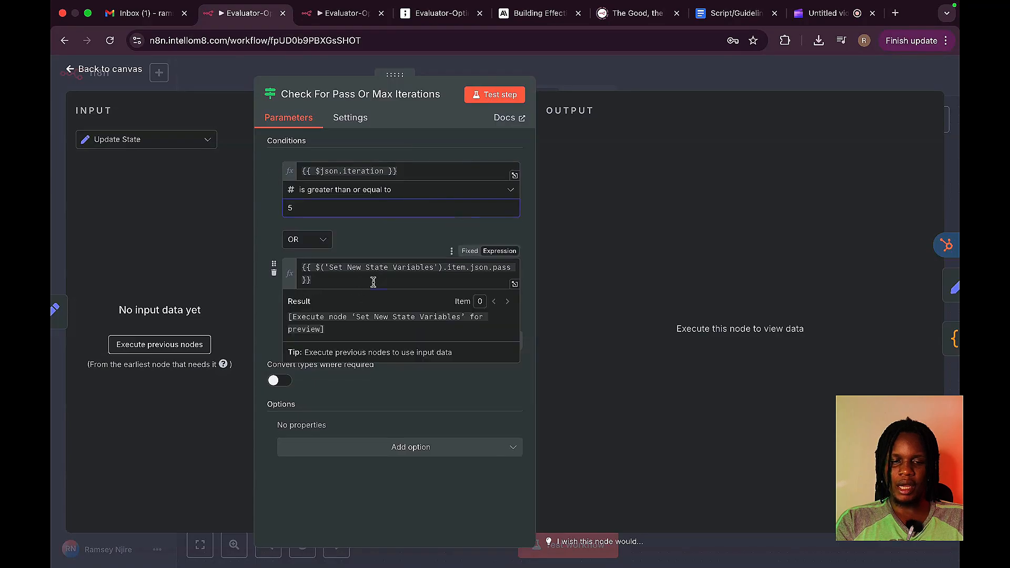
left_click(379, 252)
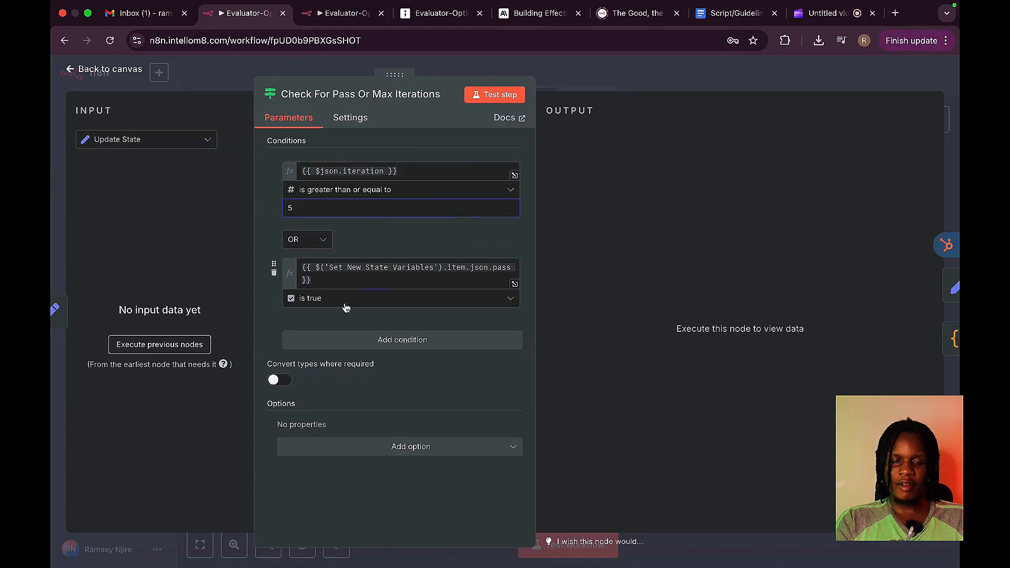
- Back in the workflow being built, set the first condition to iteration from Update State as a number greater than or equal to 5
left_click(353, 19)
left_click(457, 172)
left_click_drag(131, 187, 439, 173)
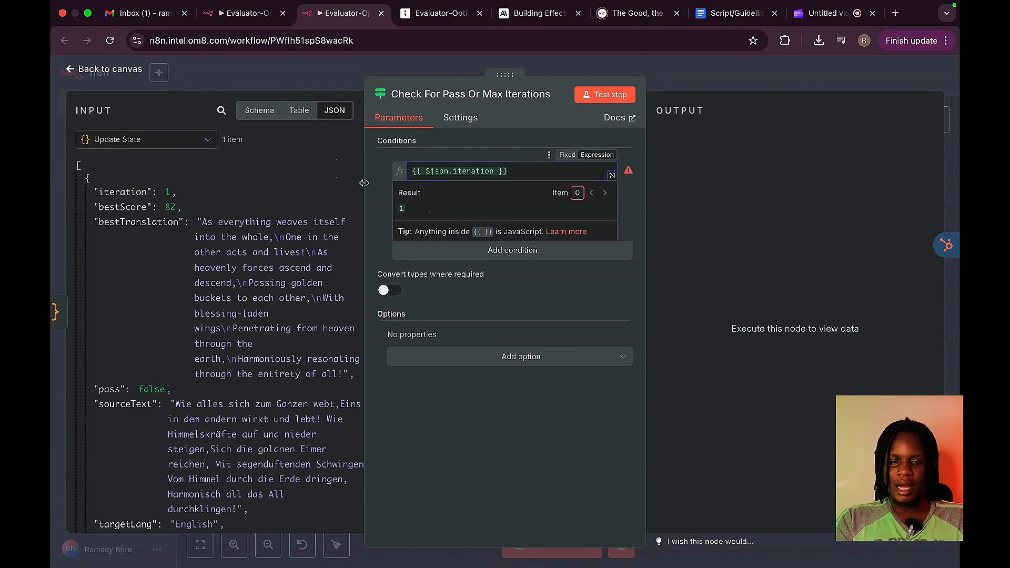
left_click(463, 191)
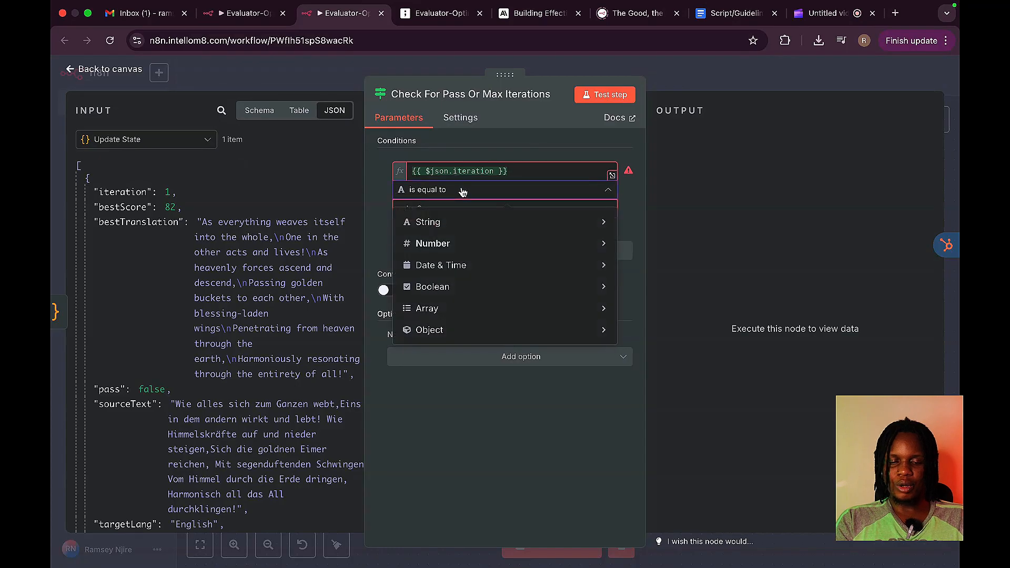
mouse_move(423, 248)
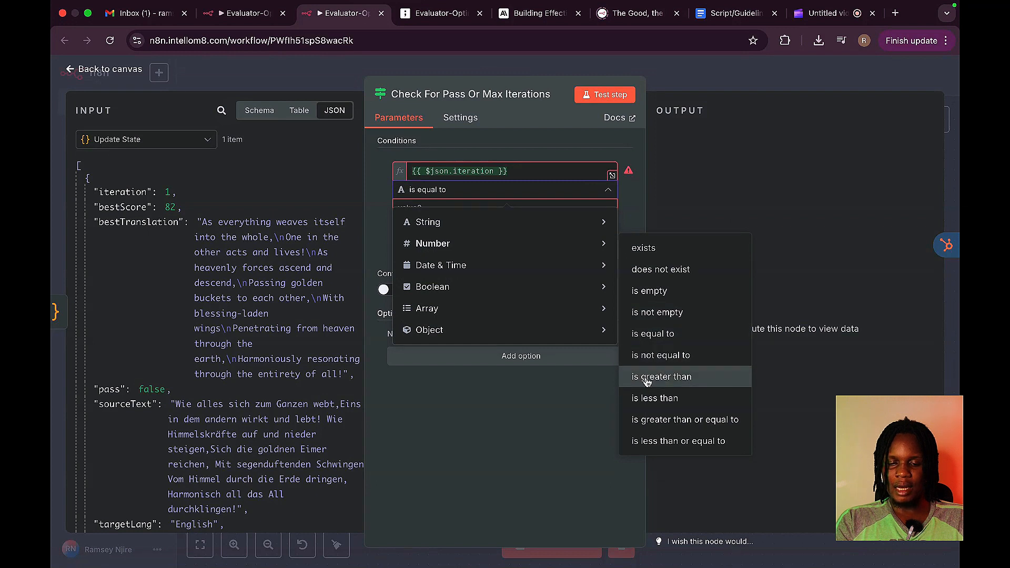
left_click(652, 424)
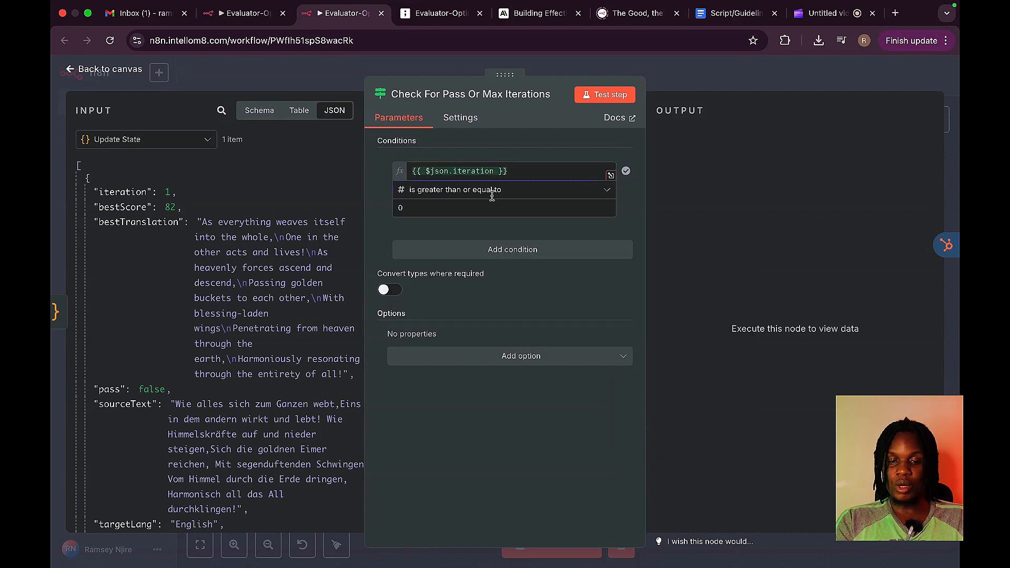
left_click(439, 208)
type("0")
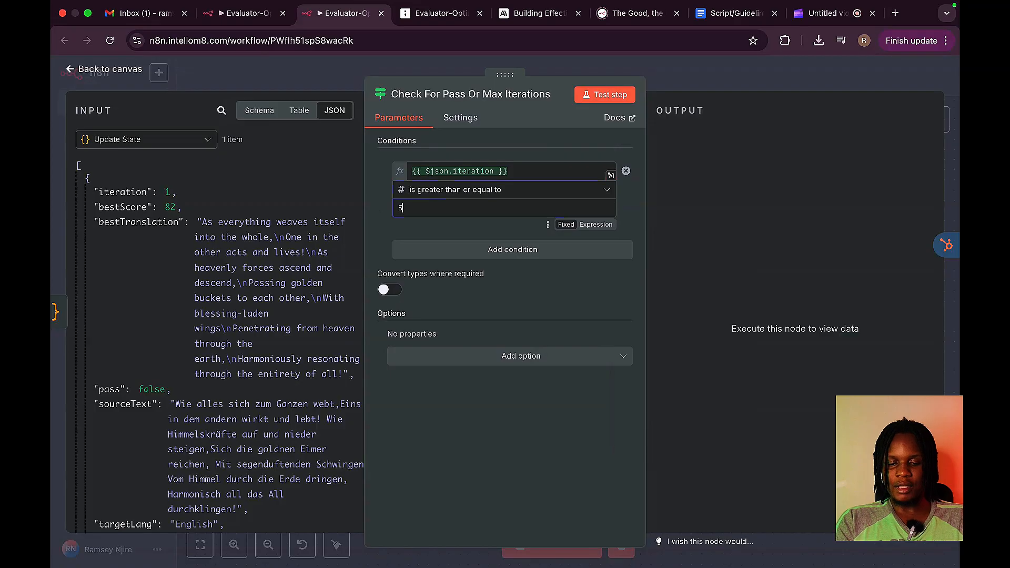
- Add a second condition that checks whether the Boolean {{ $json.pass }} is true
left_click(442, 255)
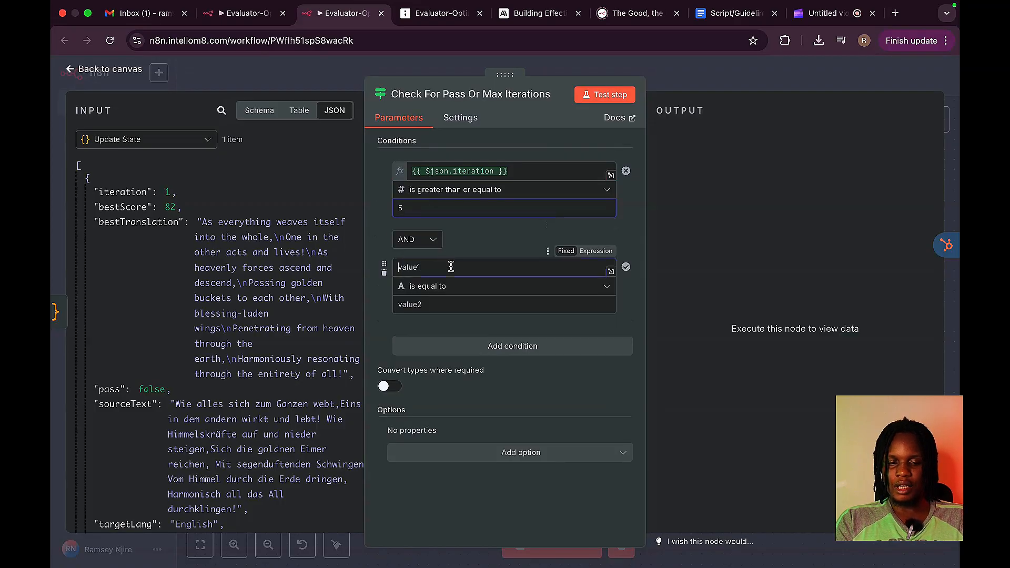
left_click_drag(109, 389, 446, 282)
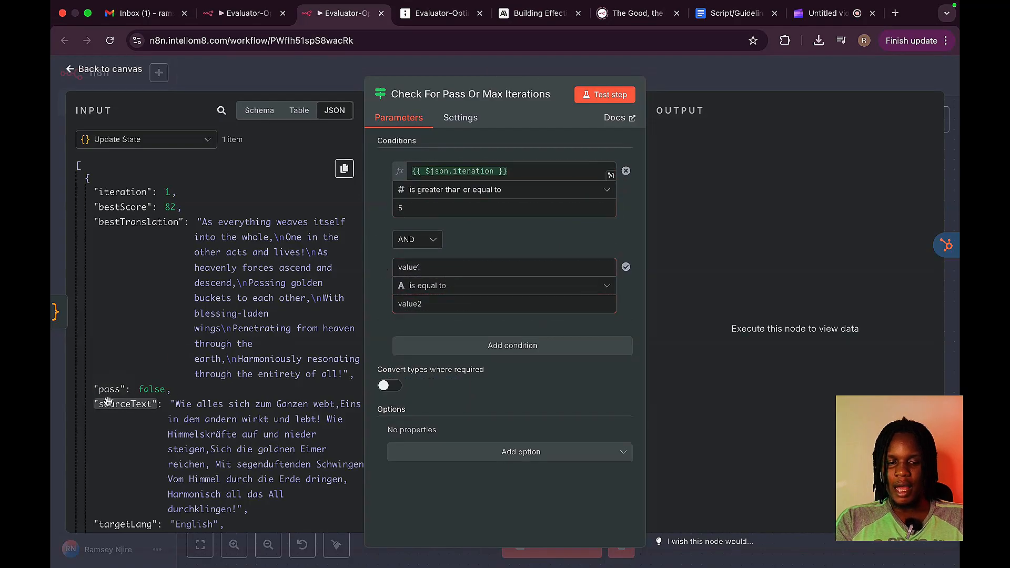
left_click_drag(109, 389, 440, 267)
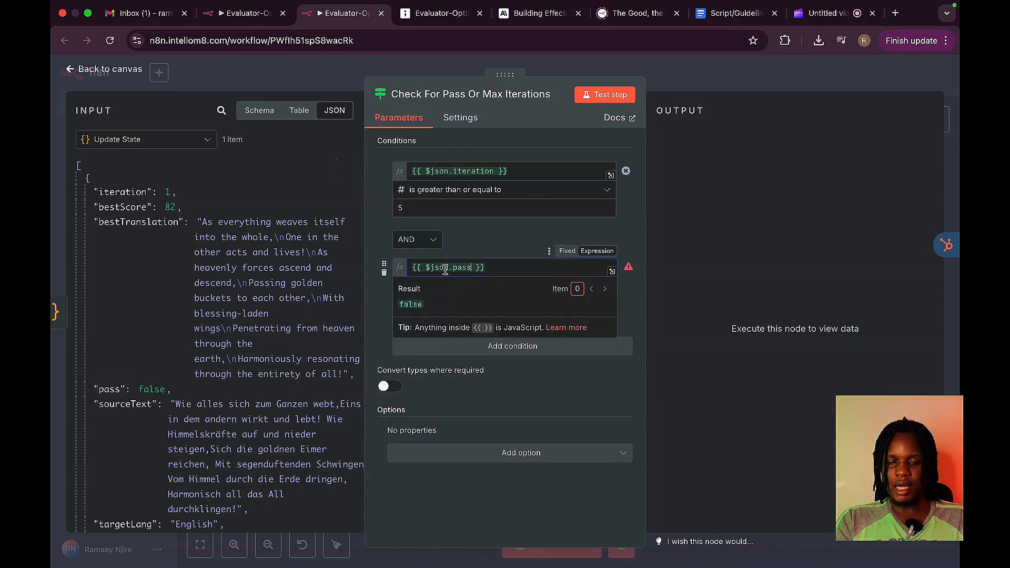
left_click(444, 286)
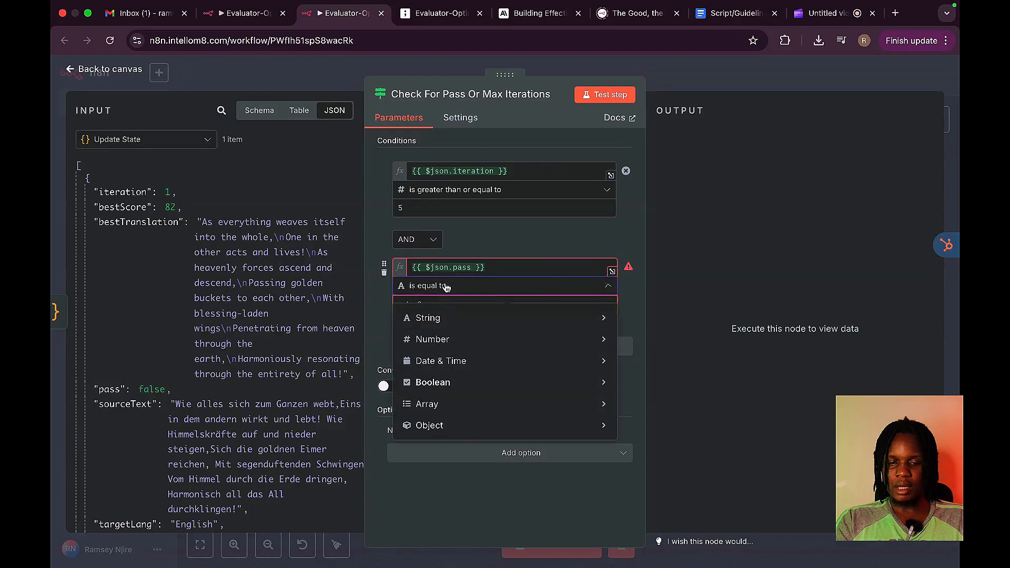
mouse_move(600, 384)
left_click(645, 473)
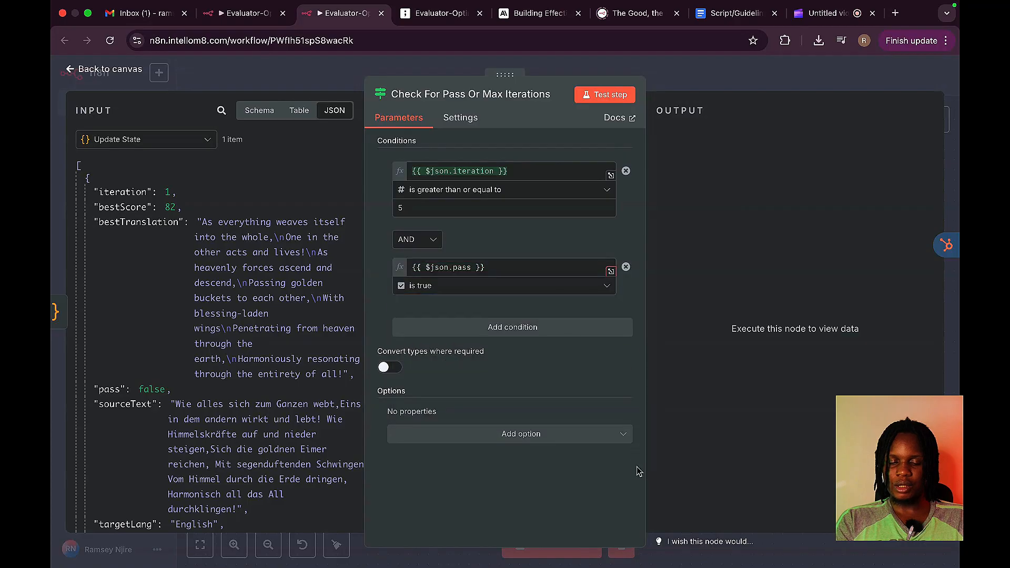
- Test the Check For Pass Or Max Iterations node, view its False Branch output, and return to the canvas
left_click(619, 102)
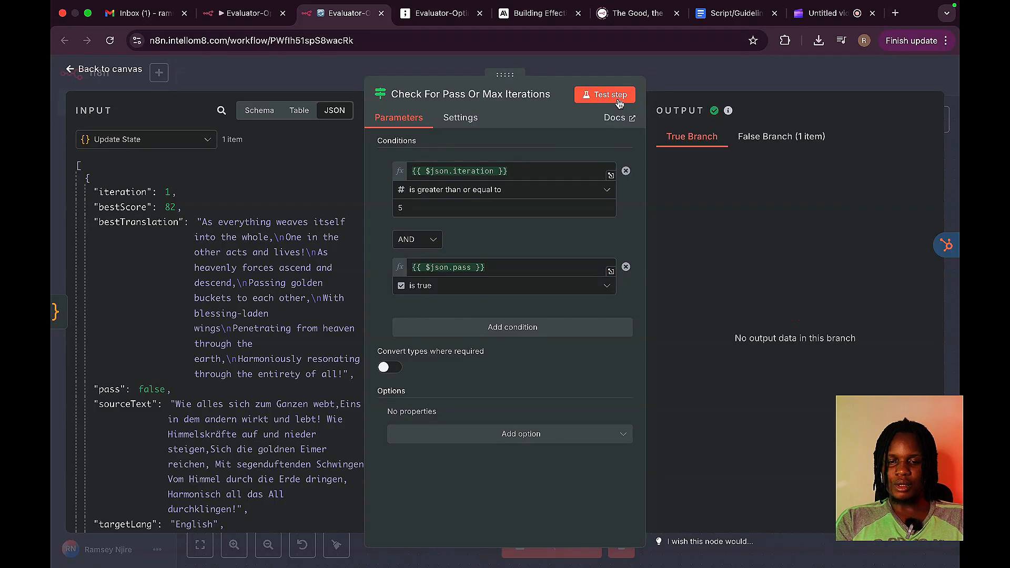
left_click(763, 140)
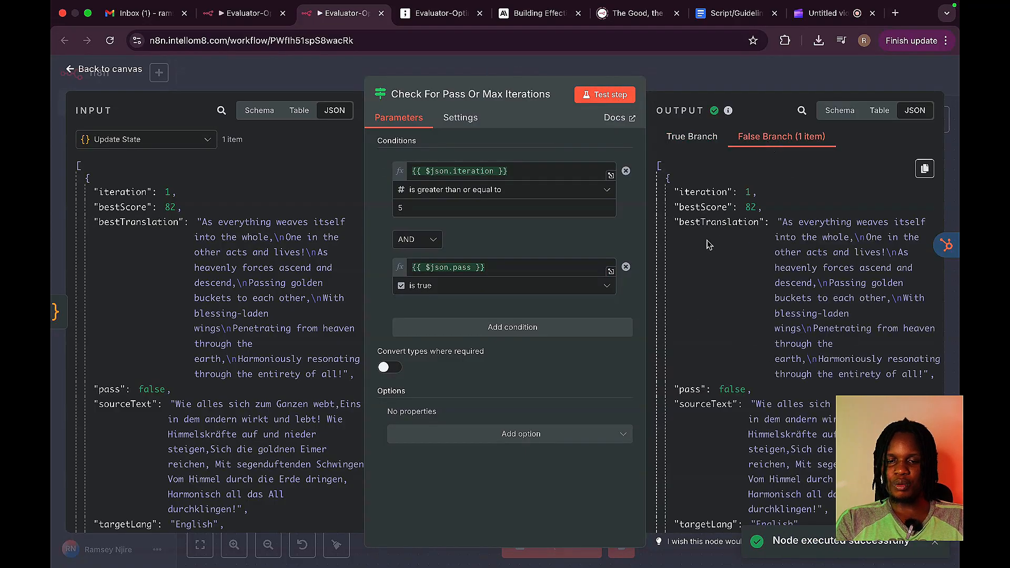
left_click(771, 72)
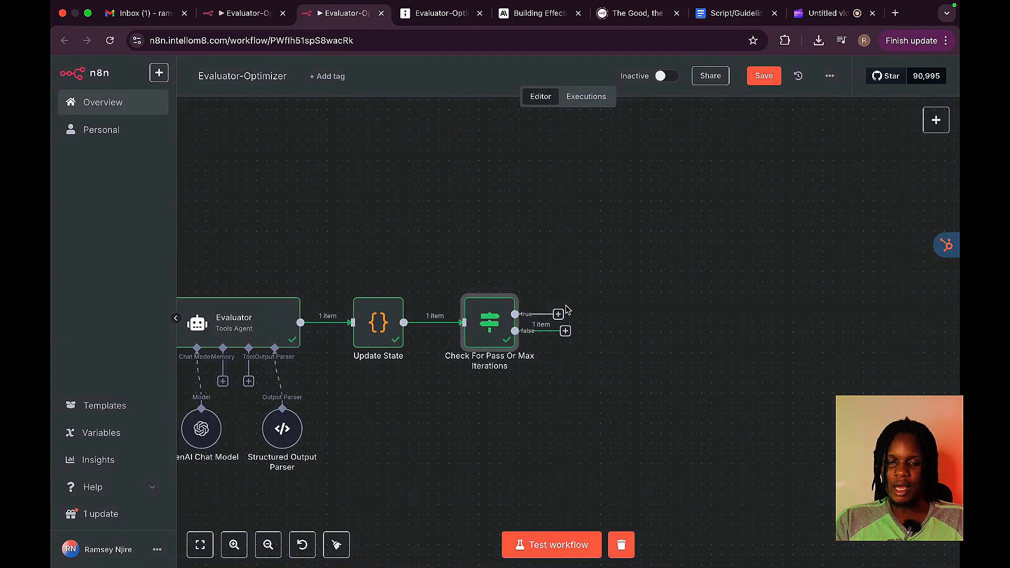
- Add an Edit Fields (Set) node to the true output of Check For Pass Or Max Iterations
left_click_drag(558, 314, 610, 184)
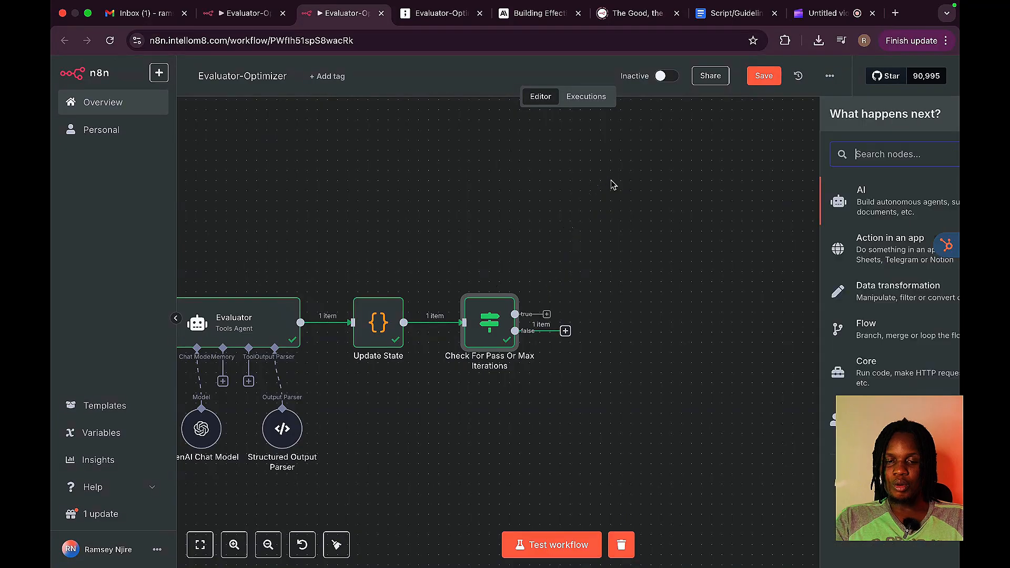
type("set")
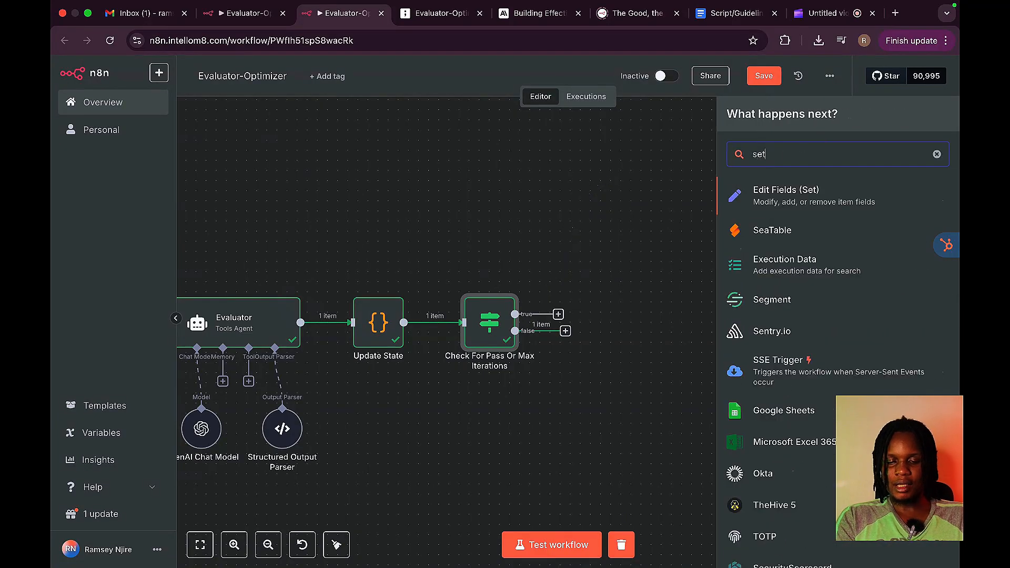
left_click(818, 206)
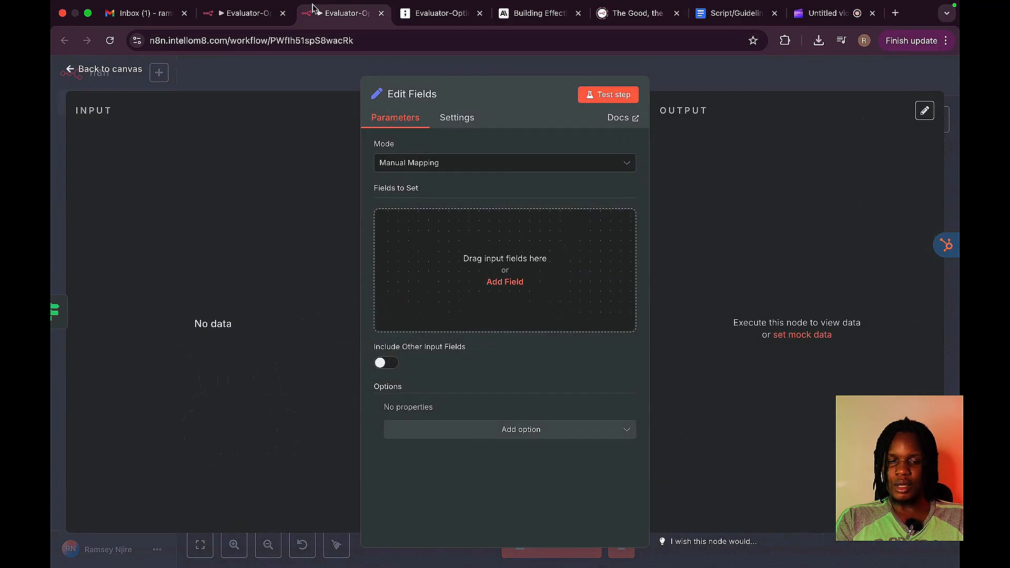
- Check the demo workflow's Output Translation node, and add a String field named translation to the new Edit Fields node
left_click(245, 12)
left_click(765, 90)
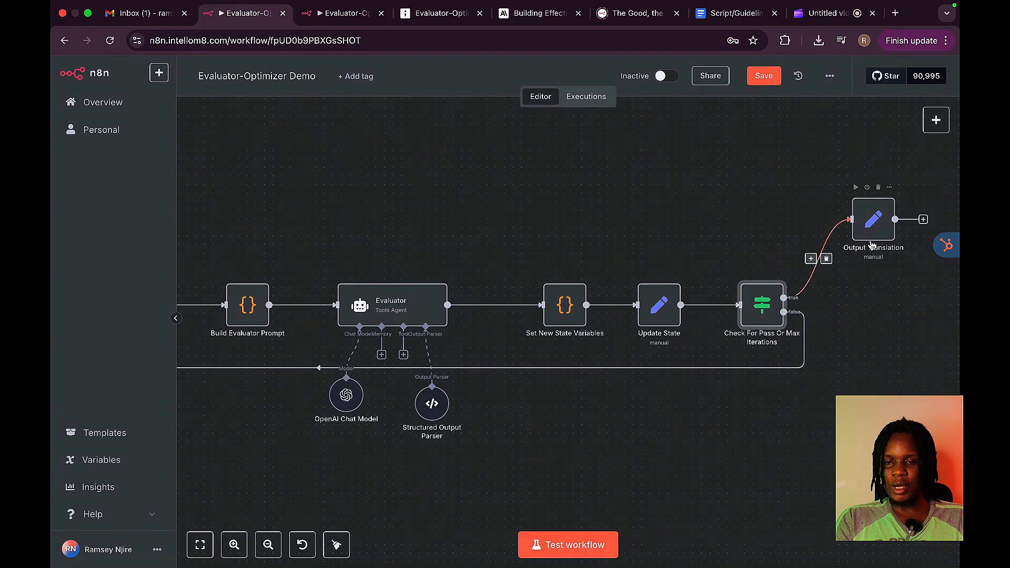
double_click(875, 226)
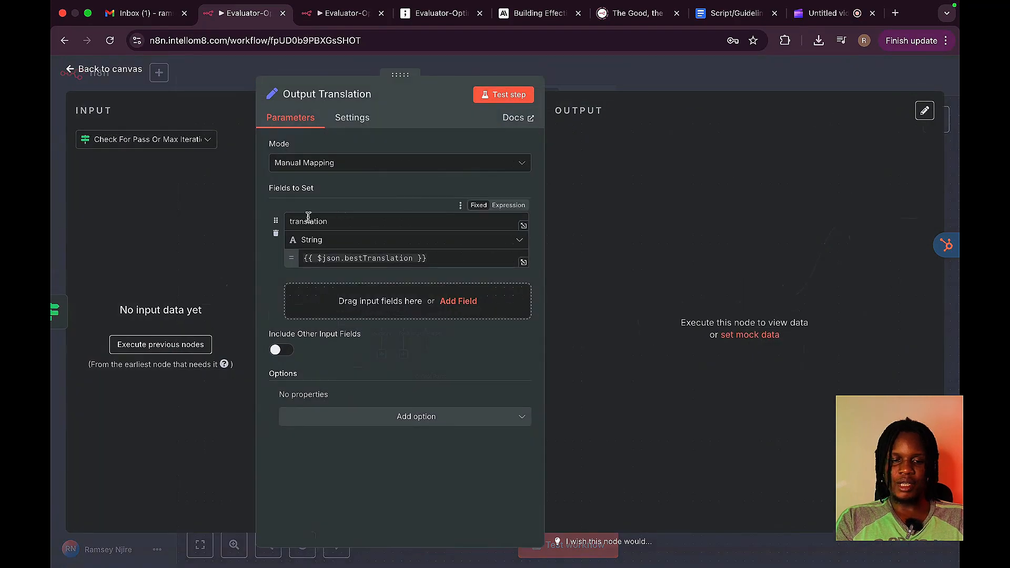
left_click(343, 12)
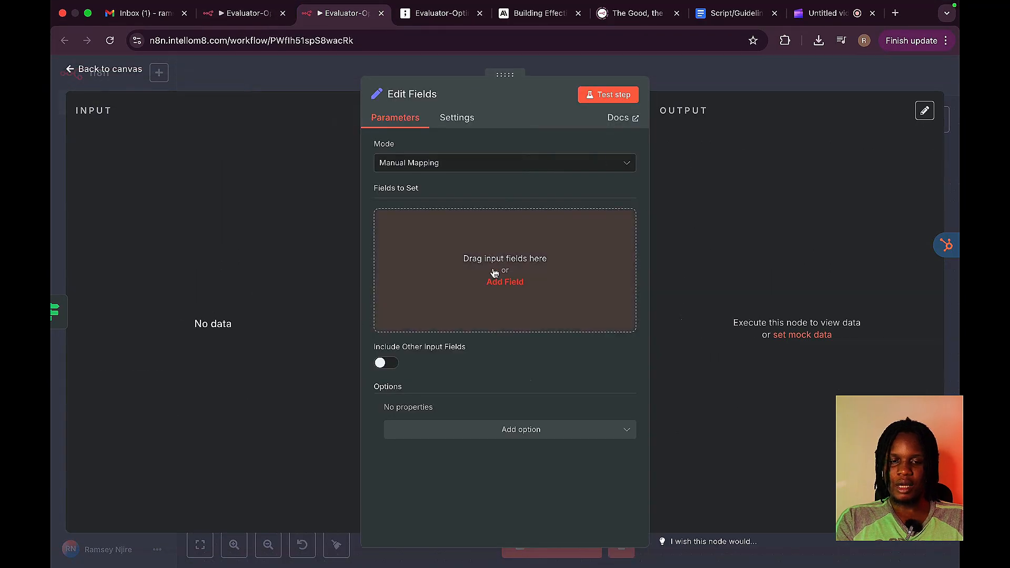
left_click(506, 282)
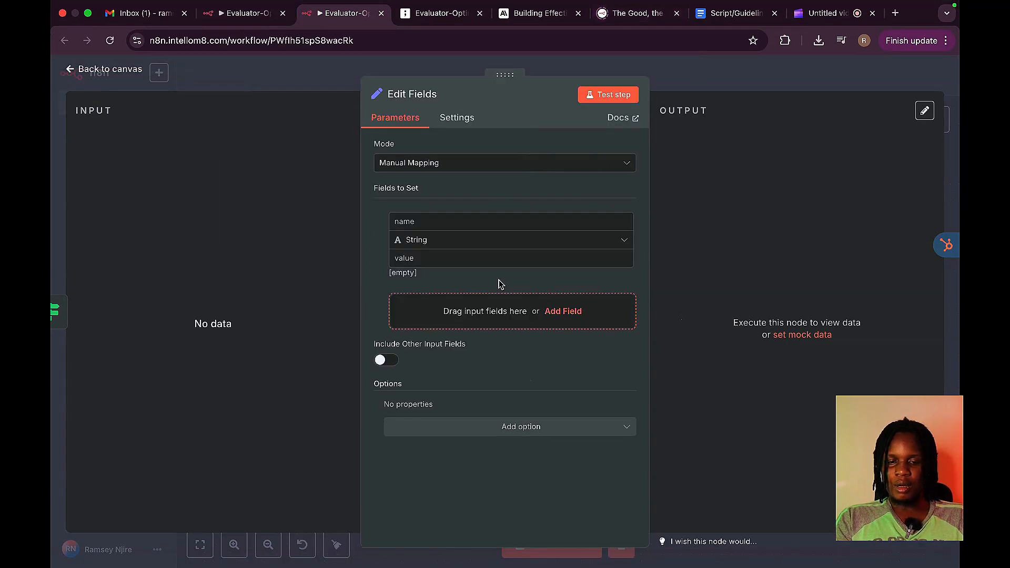
type("translatio")
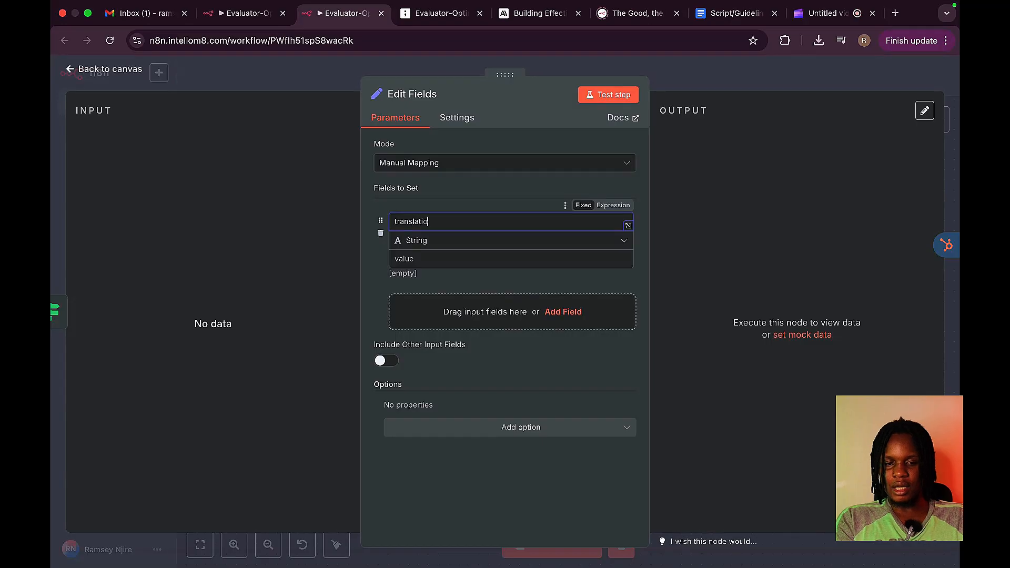
left_click(452, 257)
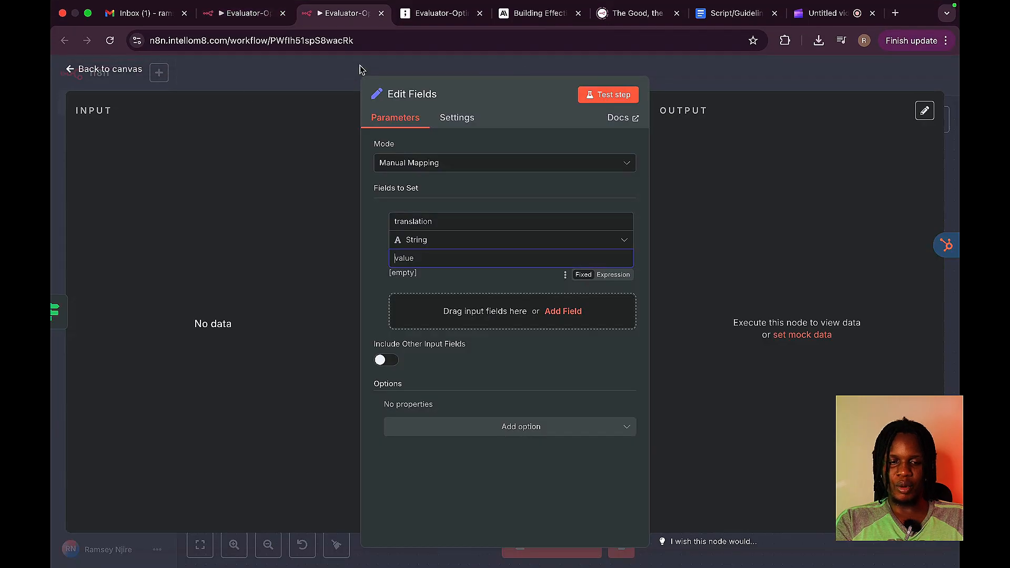
left_click(327, 72)
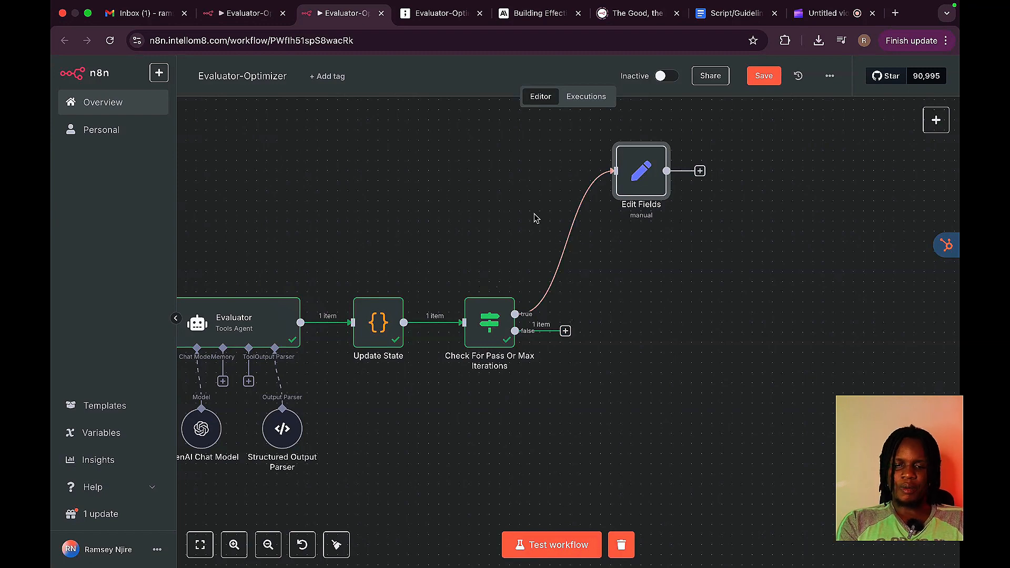
- Copy the translation expression from the demo's Output Translation node, and set the Edit Fields translation value to {{ $json.bestTranslation }}
left_click(234, 14)
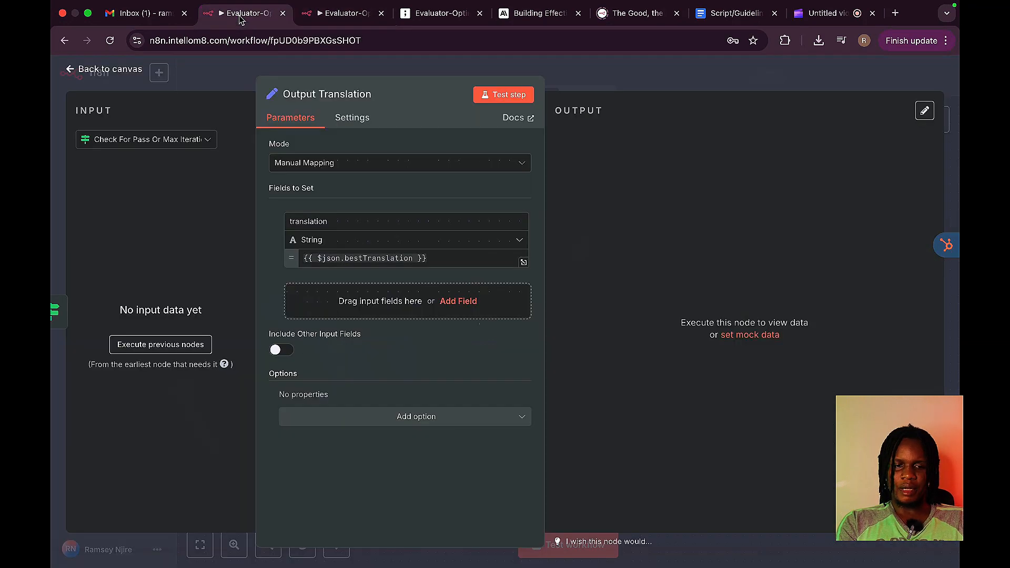
left_click(449, 260)
left_click_drag(449, 259, 294, 253)
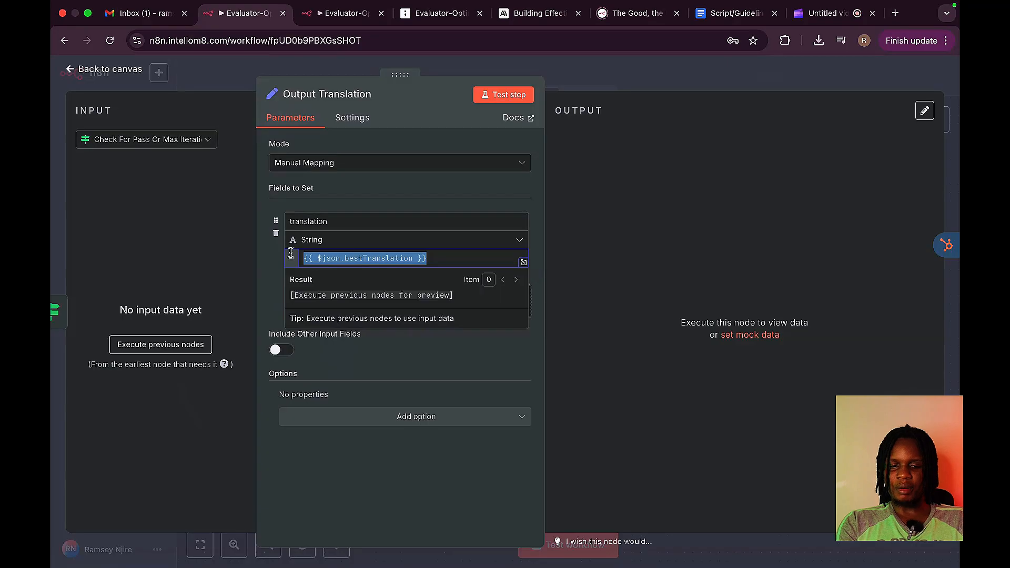
left_click(328, 14)
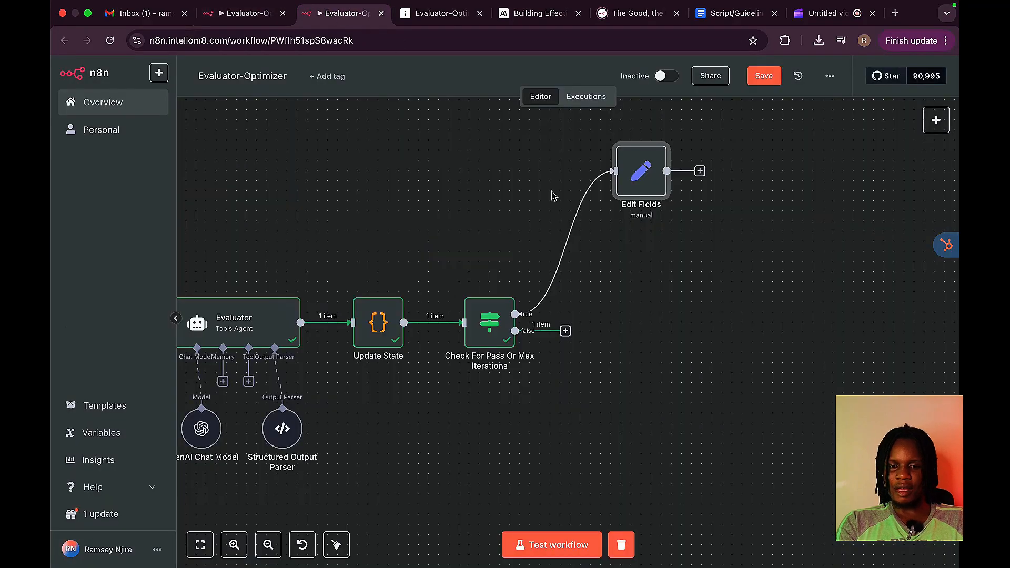
double_click(655, 181)
left_click(471, 254)
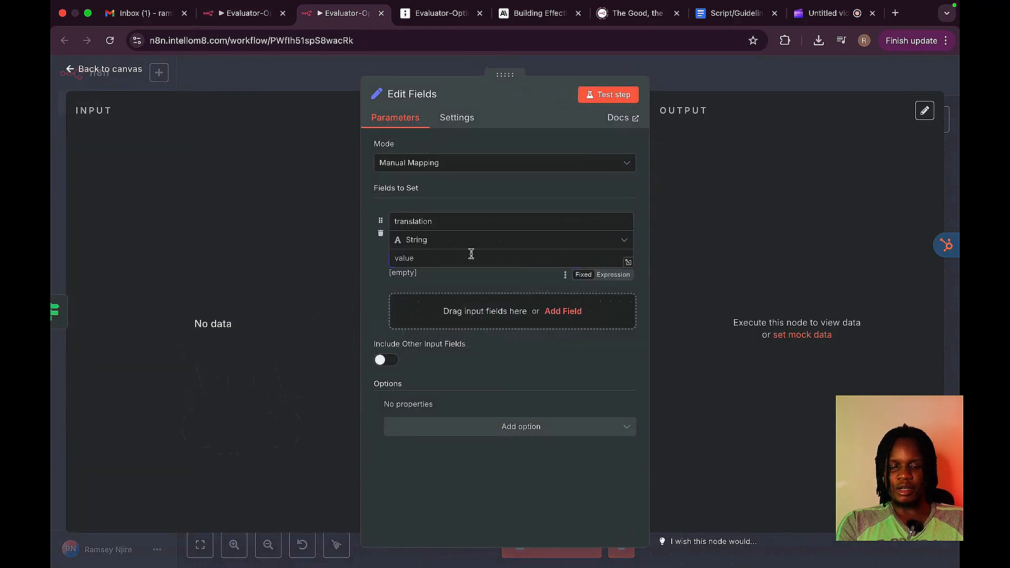
key("super+v")
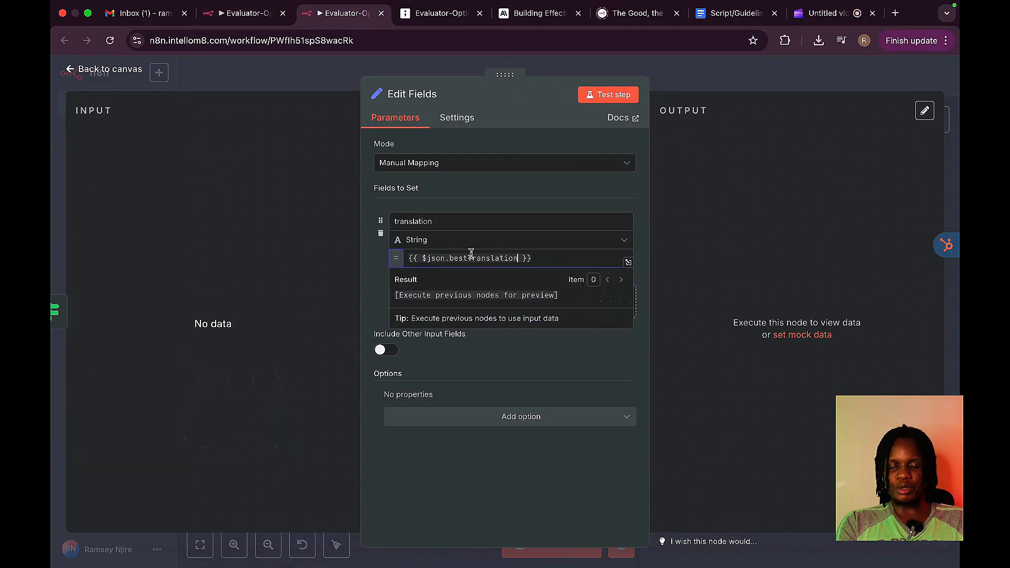
left_click(340, 71)
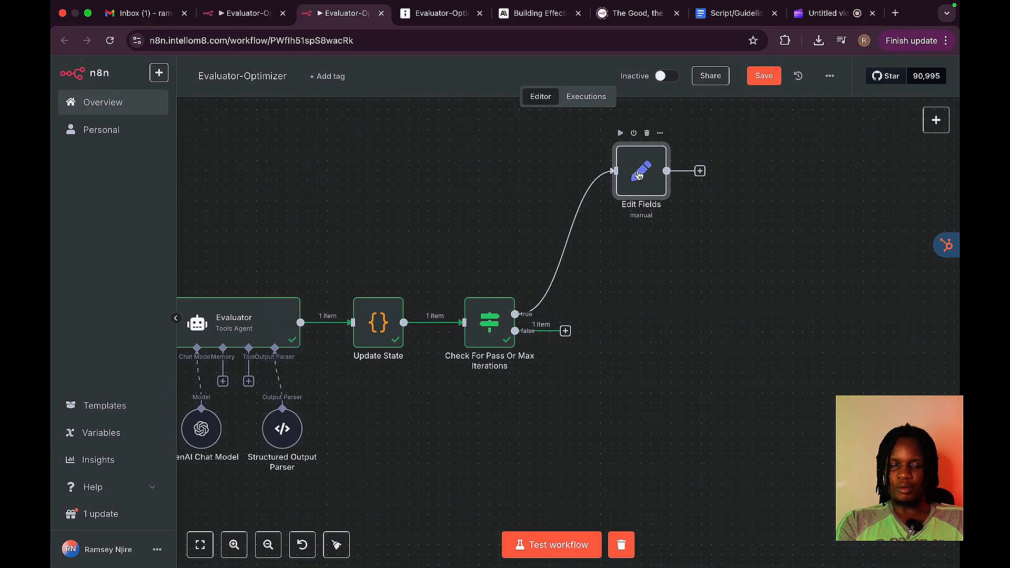
- Rename the Edit Fields node to Output Translation
right_click(634, 174)
left_click(669, 225)
type("Output Translat")
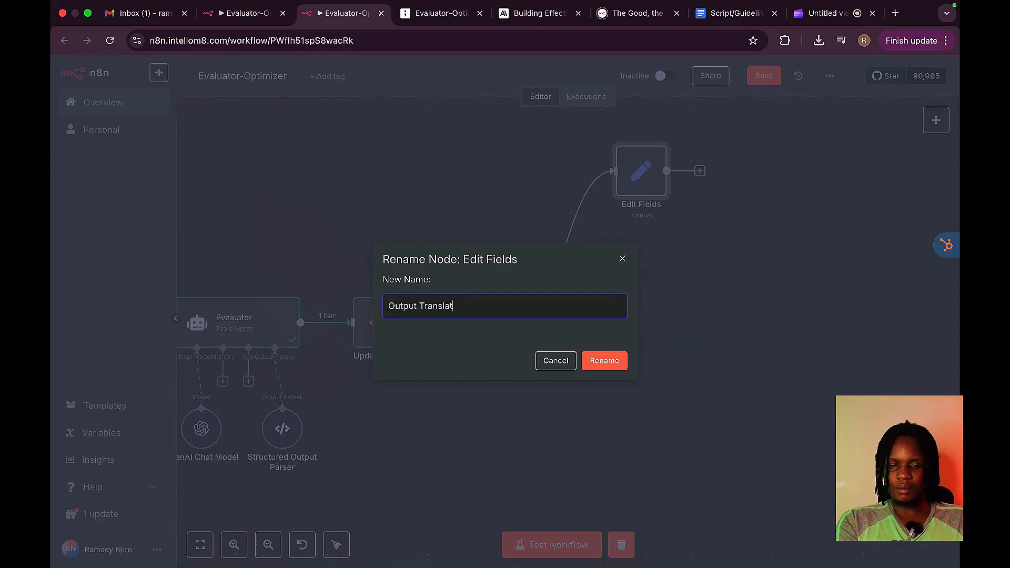
left_click(608, 361)
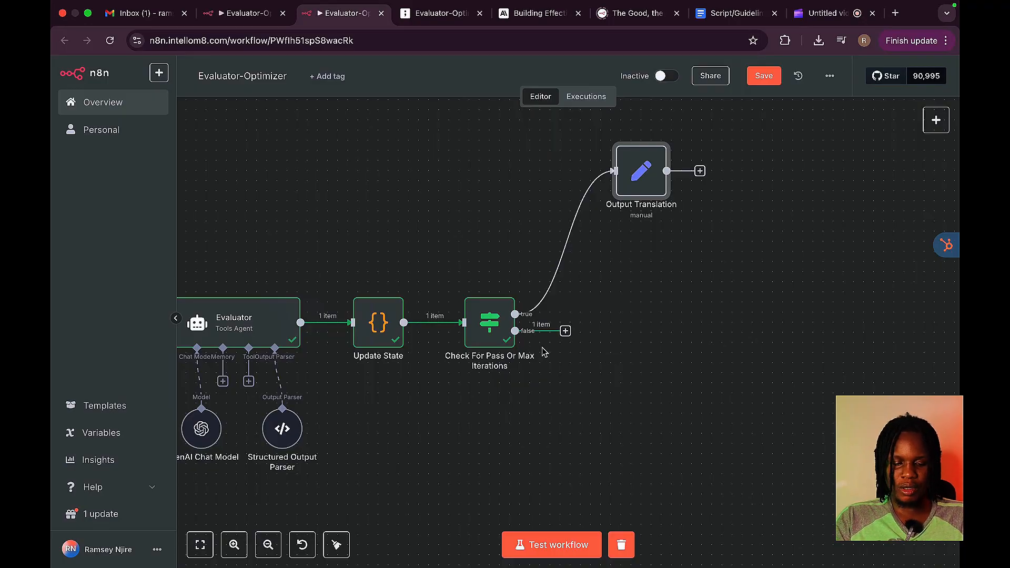
scroll(559, 347, "down", 6)
scroll(559, 354, "up", 3)
scroll(562, 355, "up", 4)
key("ctrl")
key("ctrl")
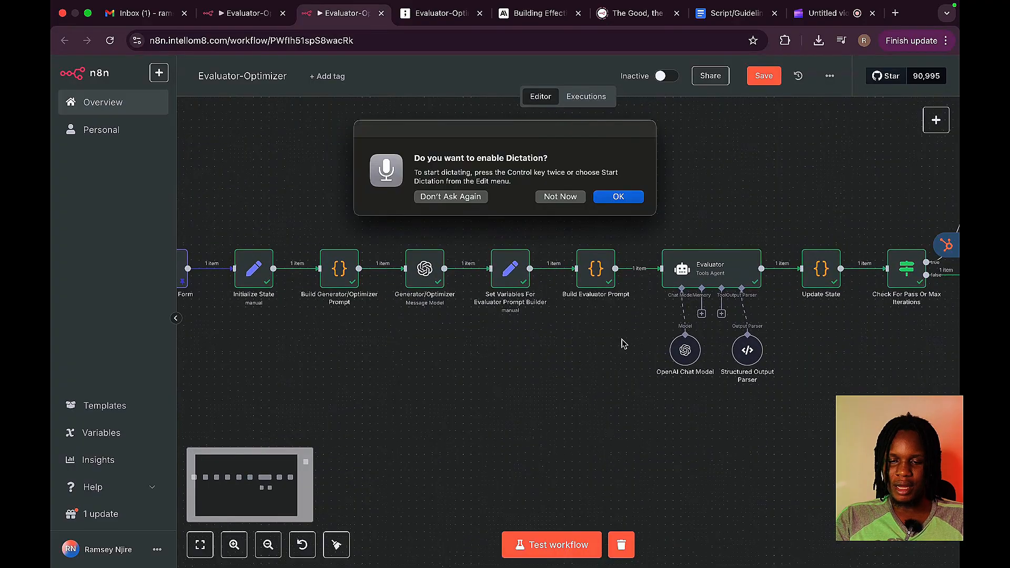
scroll(621, 337, "down", 1)
left_click(617, 198)
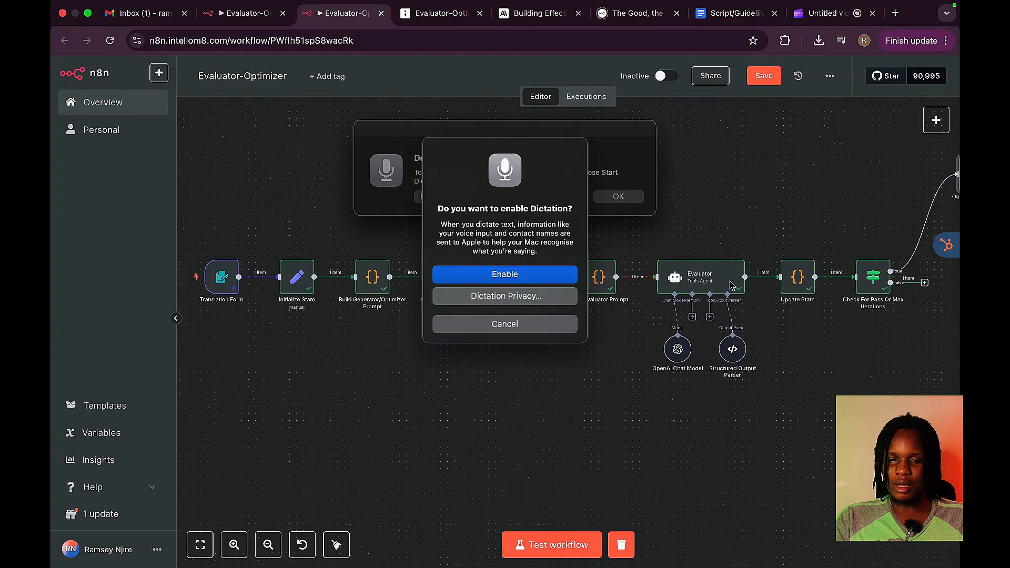
left_click(558, 323)
left_click(560, 197)
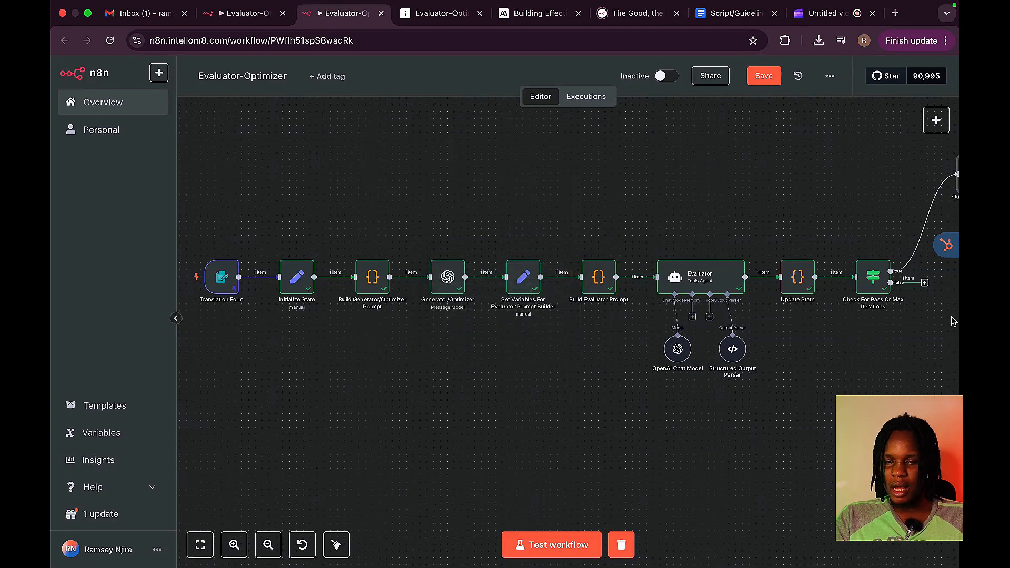
- Connect the false output of Check For Pass Or Max Iterations back to the Build Generator/Optimizer Prompt node's input
left_click_drag(924, 287, 357, 303)
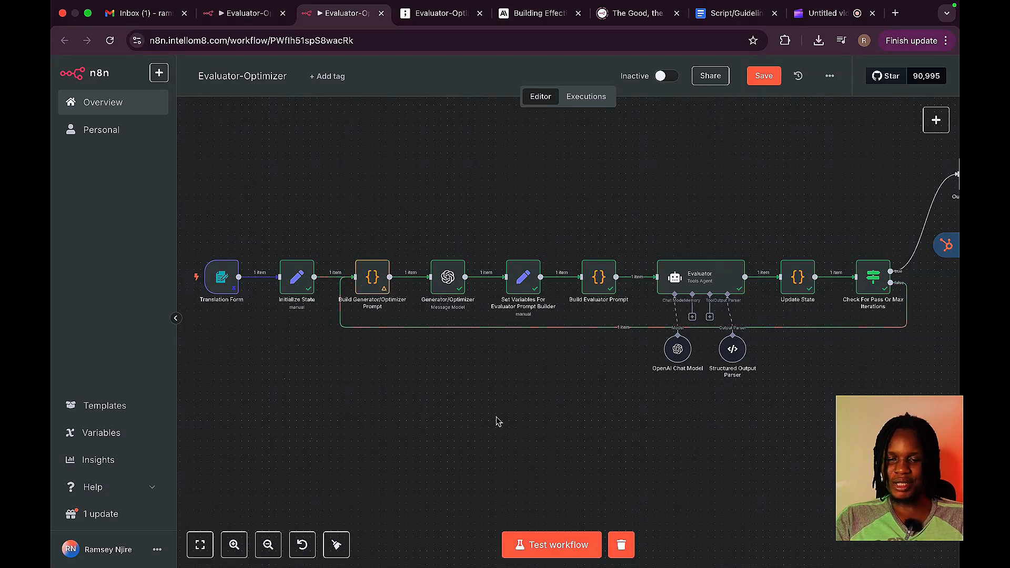
- Save the workflow, and review the Update State node's returned fields in its code and JSON output
left_click(758, 80)
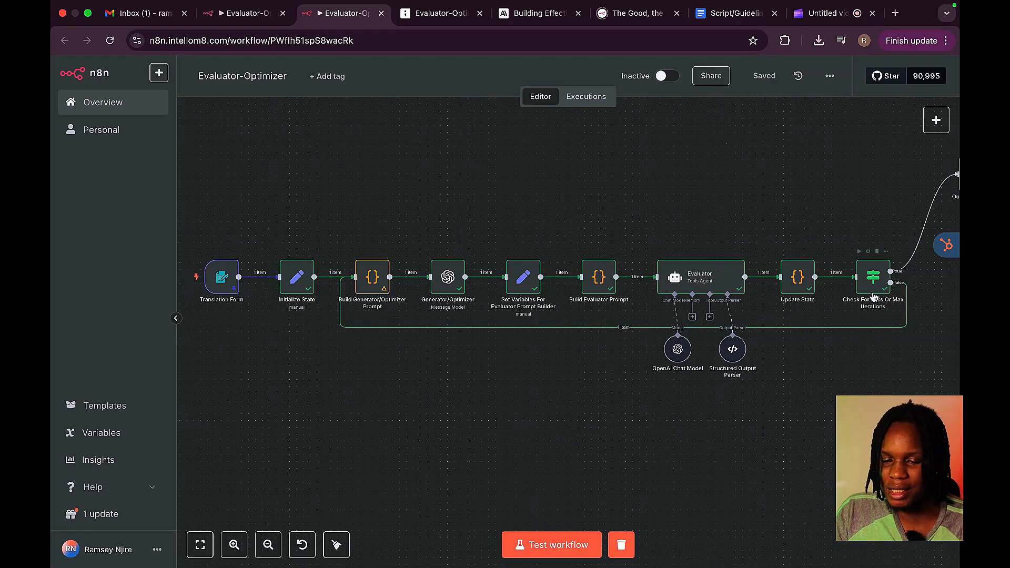
double_click(805, 285)
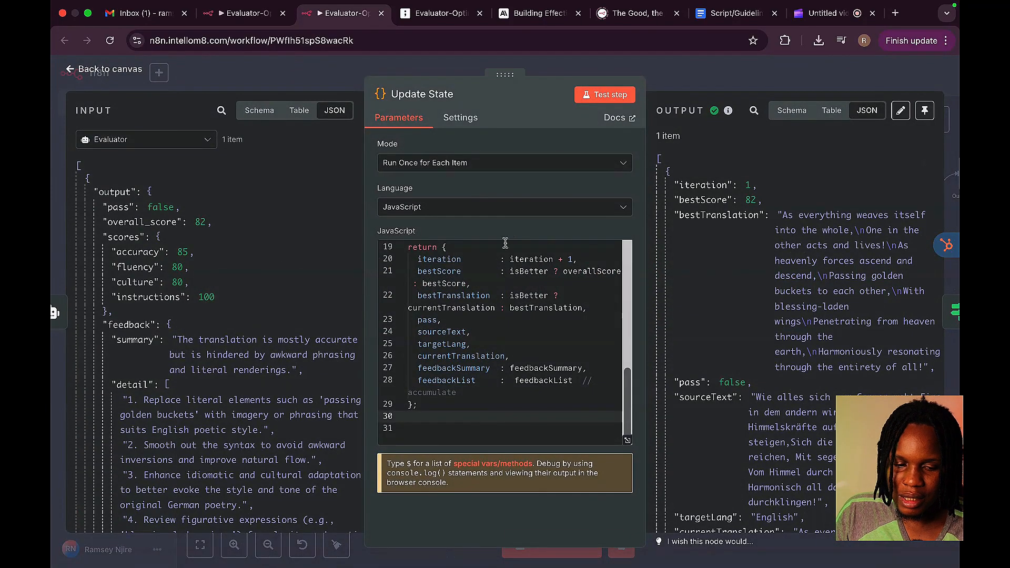
scroll(456, 288, "up", 6)
scroll(459, 287, "down", 6)
left_click(418, 352)
left_click(438, 260)
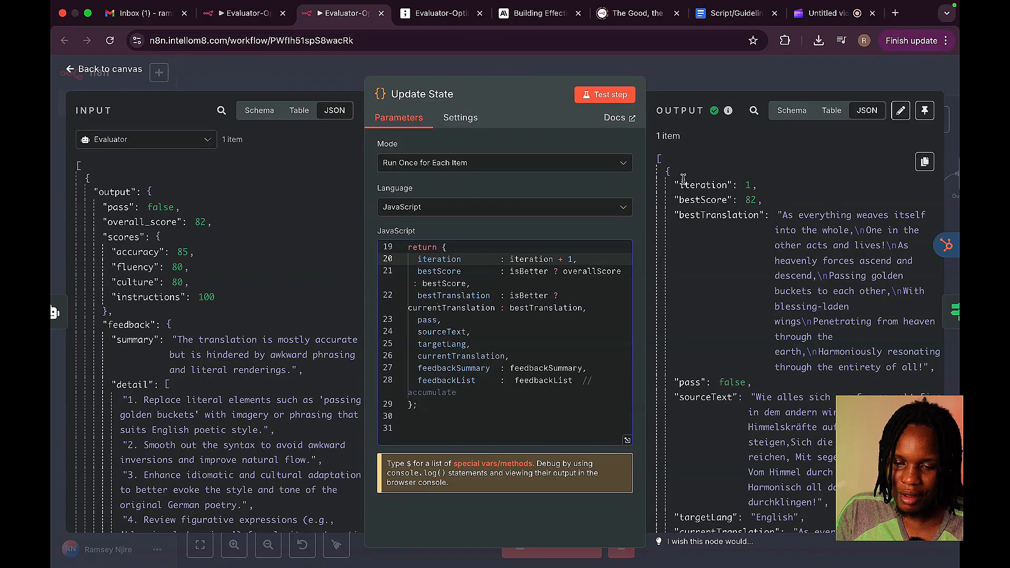
scroll(715, 394, "down", 1)
scroll(710, 327, "down", 10)
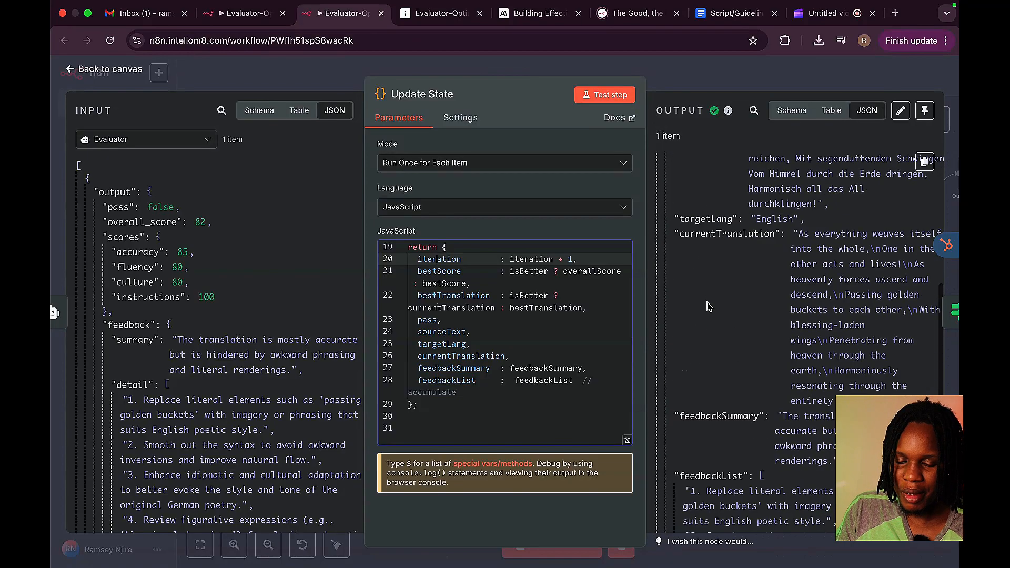
scroll(711, 316, "up", 10)
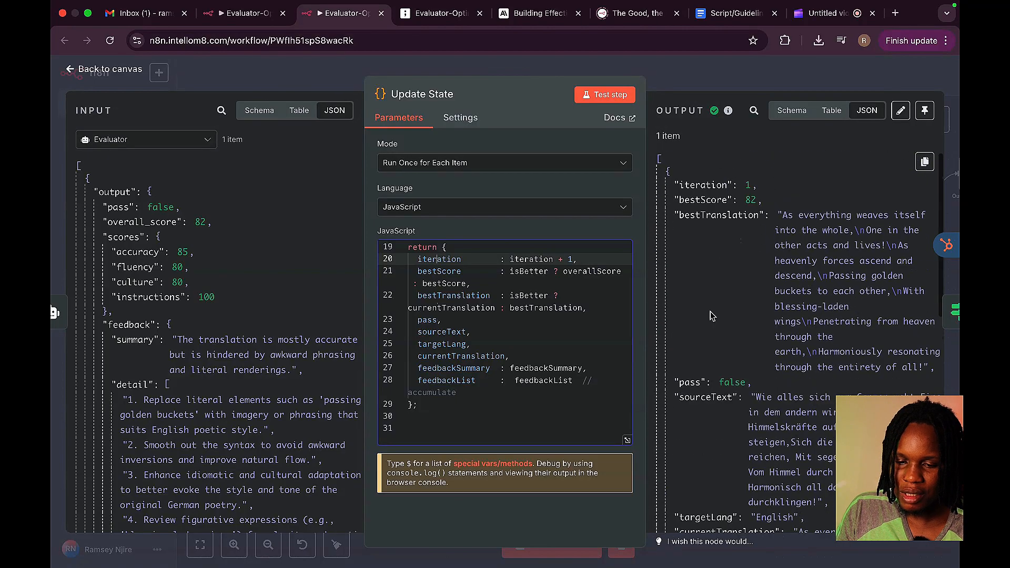
left_click(773, 79)
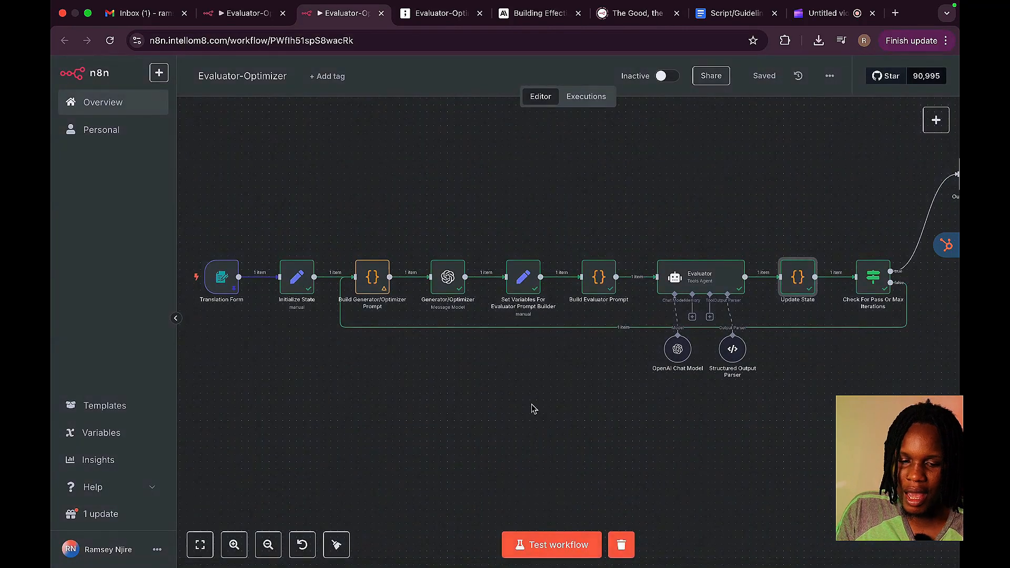
- Review the variables that the Build Generator/Optimizer Prompt code reads from $json, from iteration through feedbackList
double_click(373, 278)
scroll(431, 290, "up", 15)
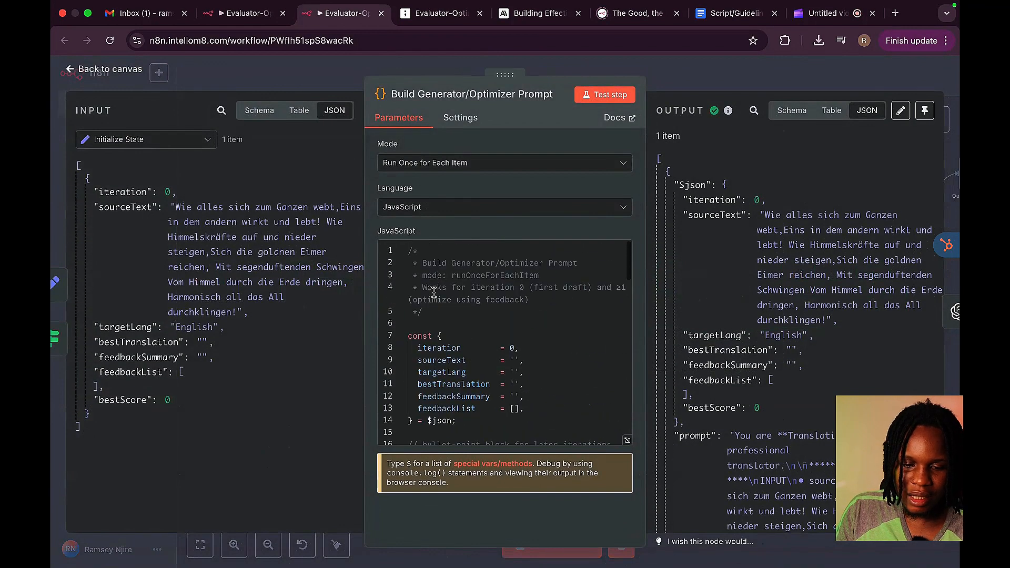
left_click_drag(408, 337, 452, 425)
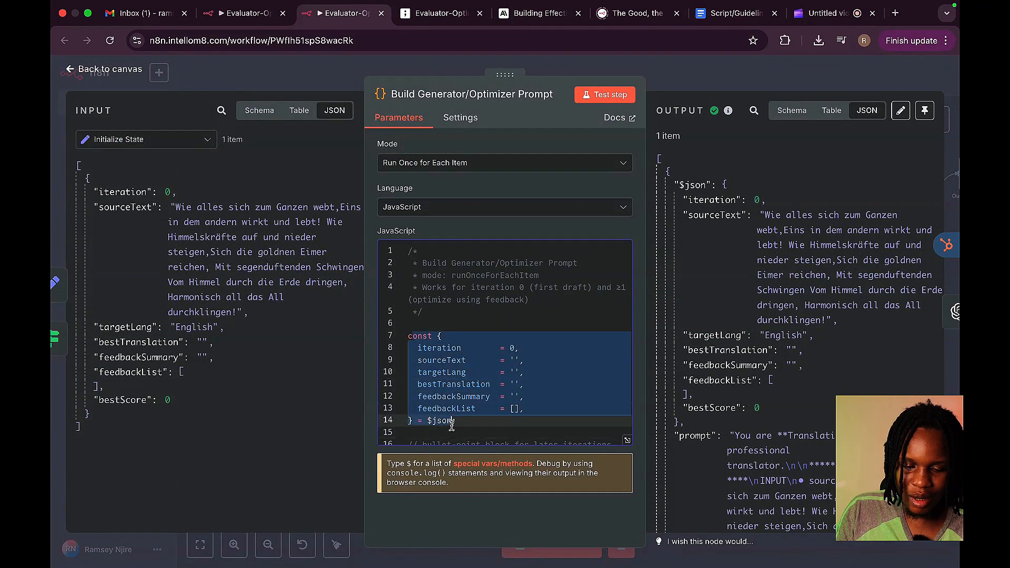
left_click(427, 347)
left_click(429, 358)
left_click(430, 383)
left_click(430, 408)
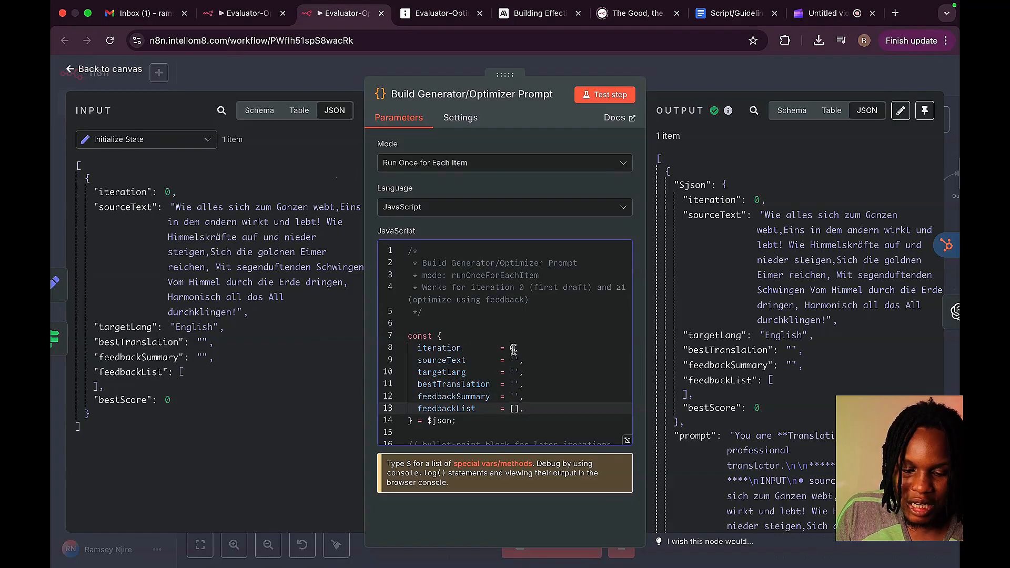
left_click(262, 91)
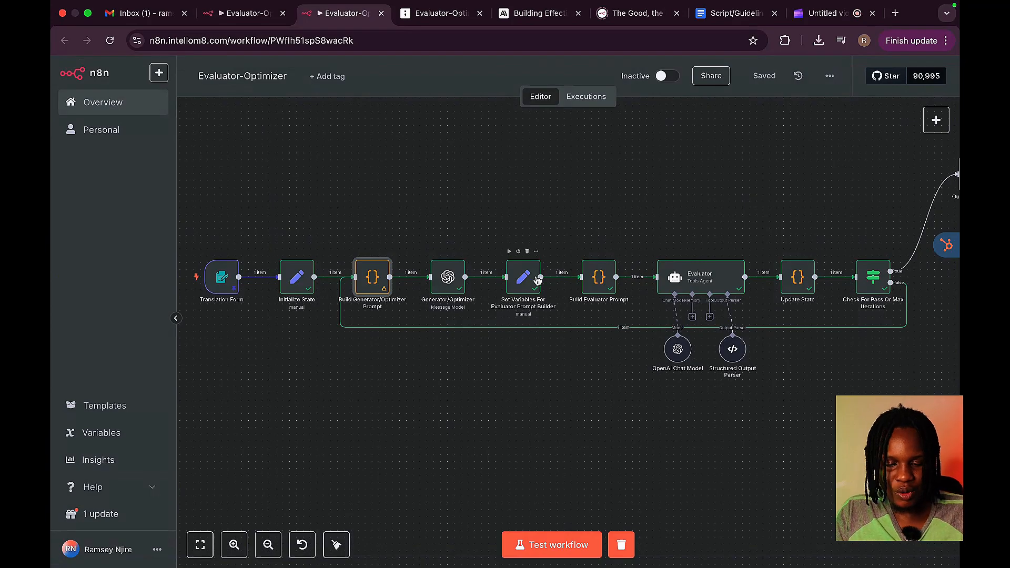
- Run only the Build Generator/Optimizer Prompt node and check its input and output
scroll(537, 280, "right", 3)
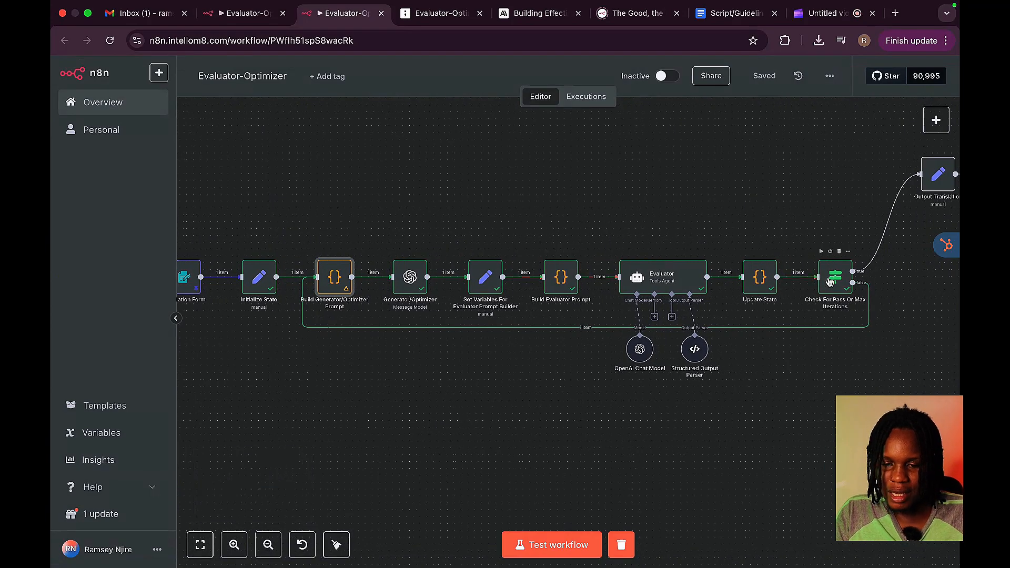
scroll(770, 293, "down", 3)
scroll(770, 294, "up", 3)
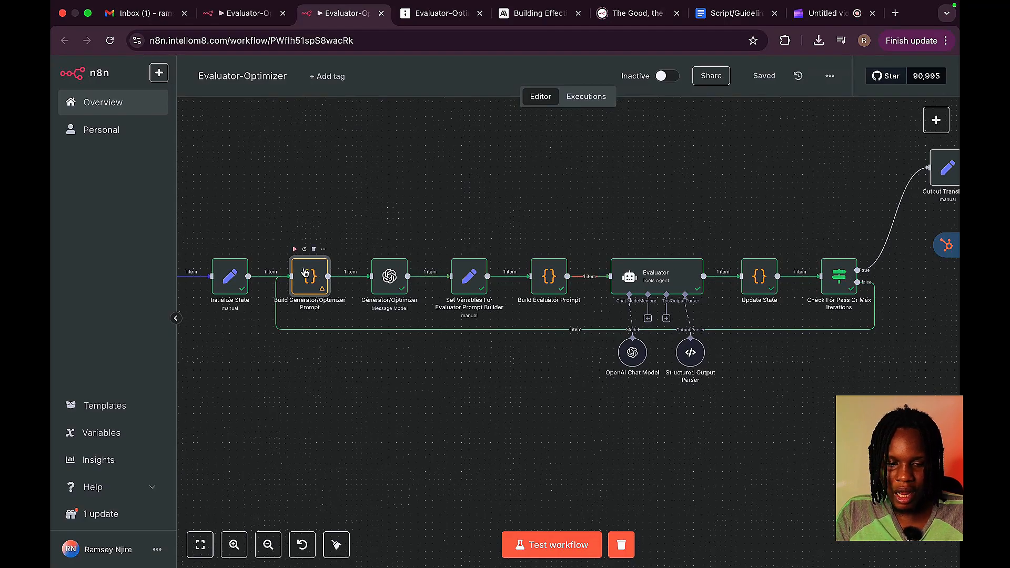
left_click(295, 250)
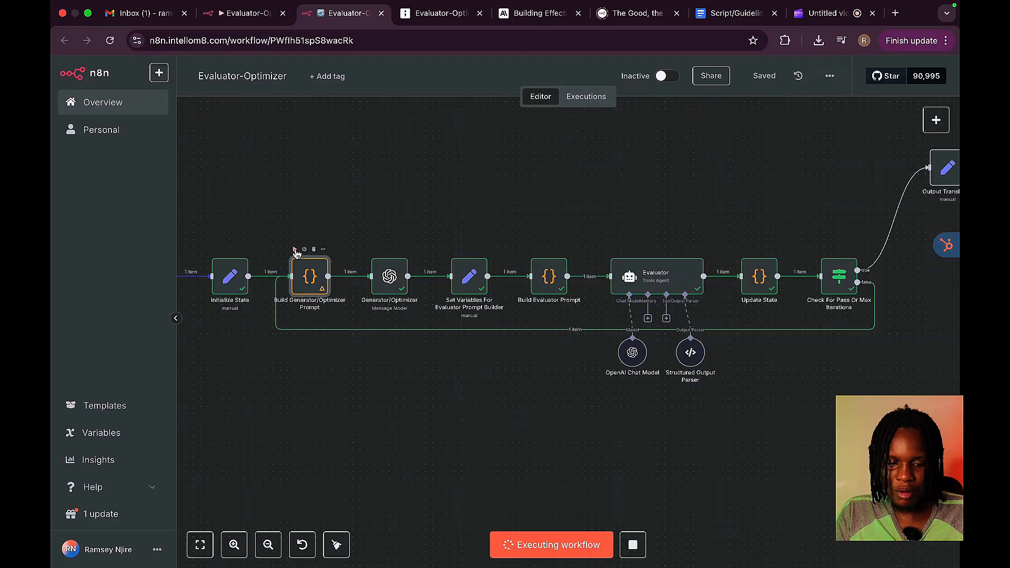
double_click(311, 275)
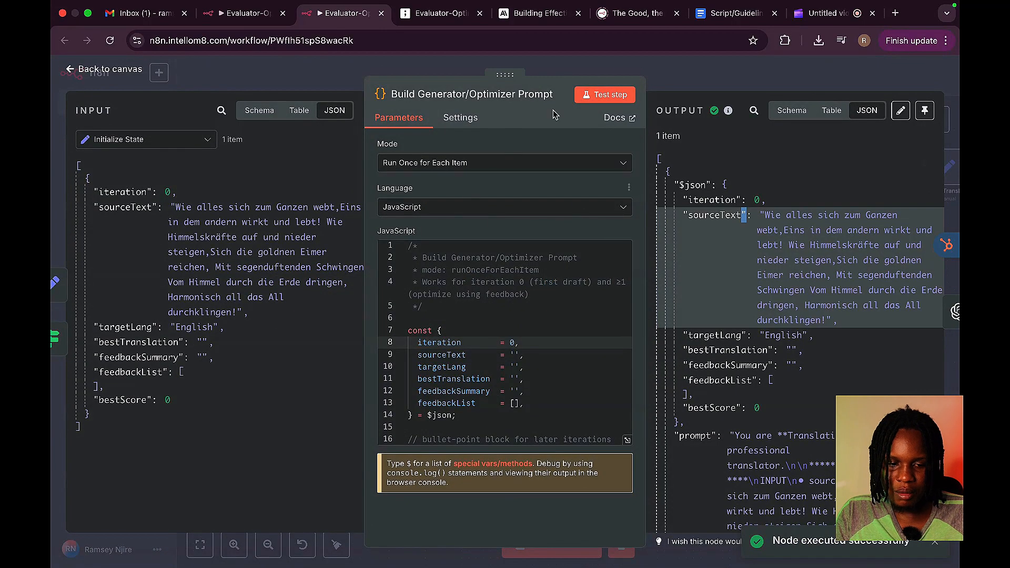
left_click(676, 84)
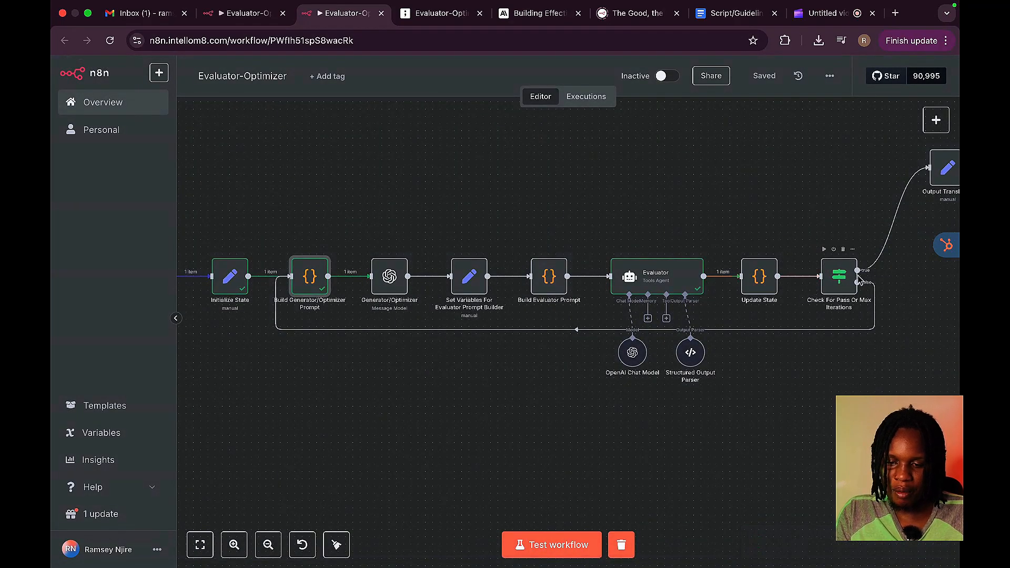
- Test the whole workflow, and inspect the Update State error and the Evaluator's output for the second run
left_click(561, 547)
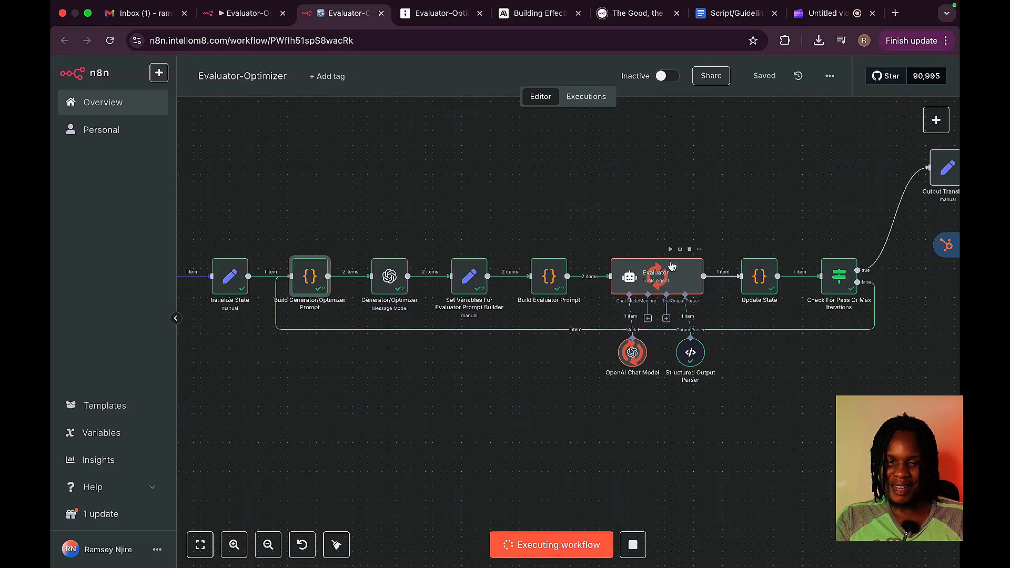
double_click(761, 286)
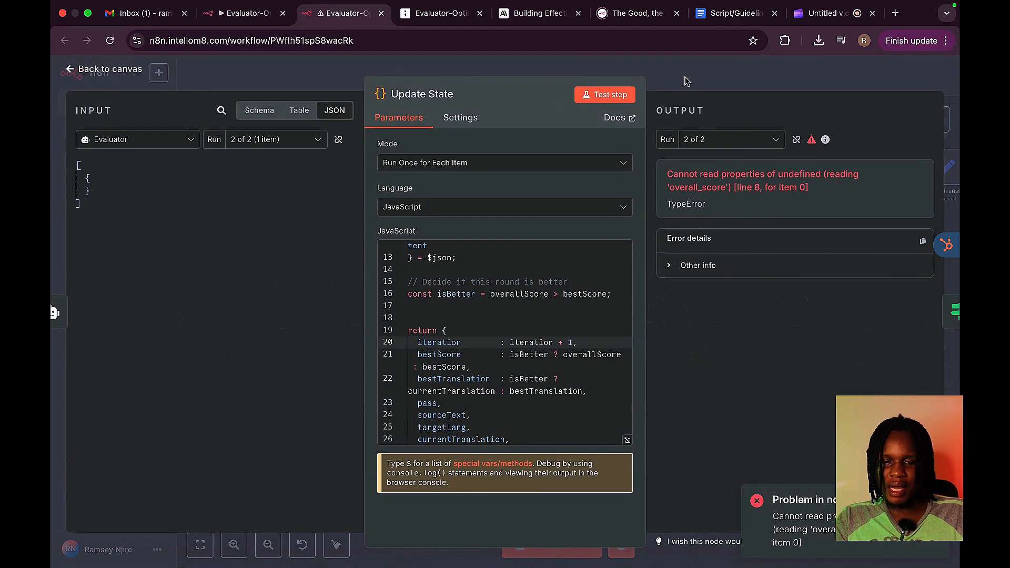
left_click(695, 87)
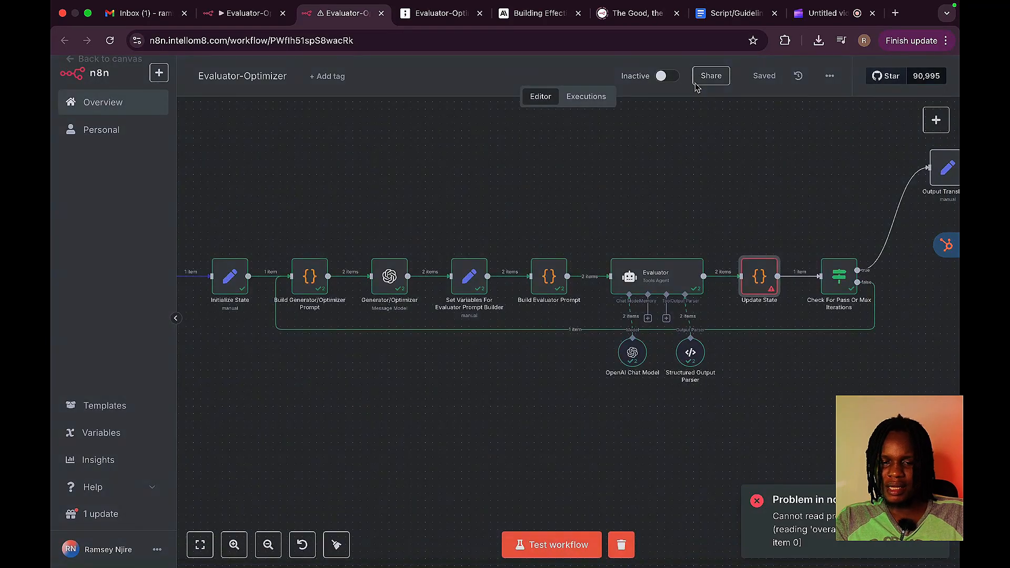
double_click(651, 279)
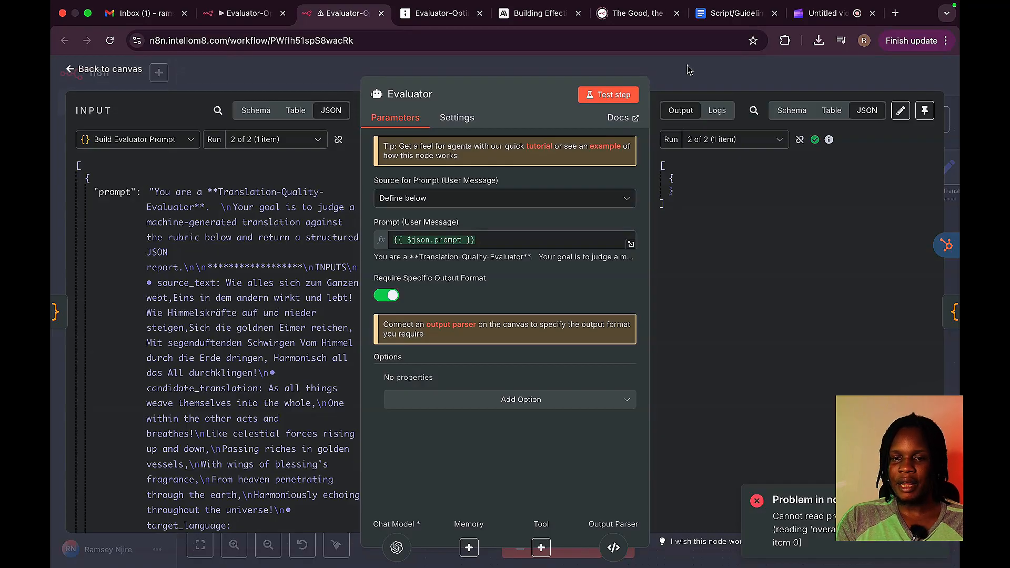
left_click(689, 70)
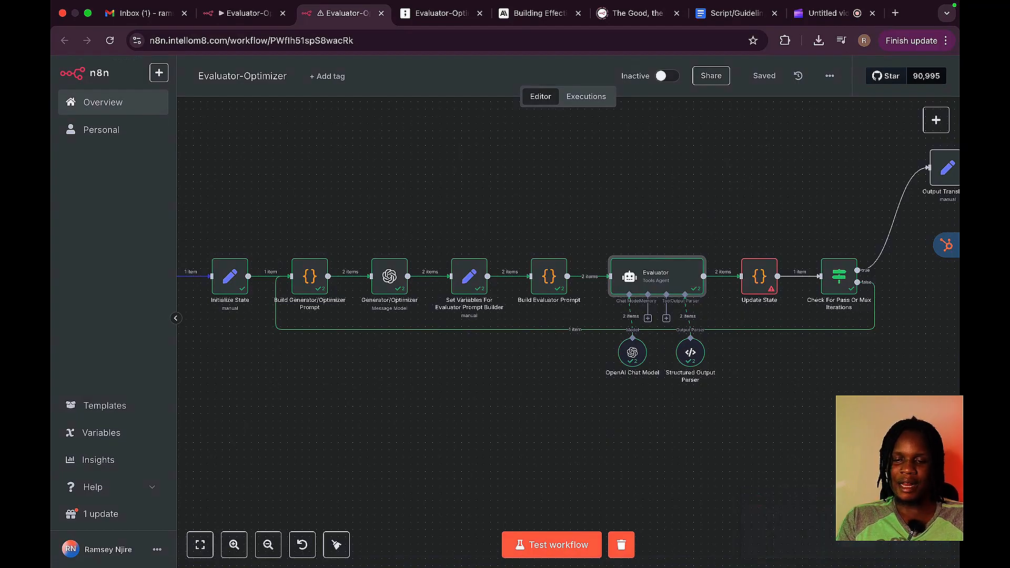
- Rerun the workflow test, and compare the Evaluator's output with the Structured Output Parser's input and response
left_click(566, 542)
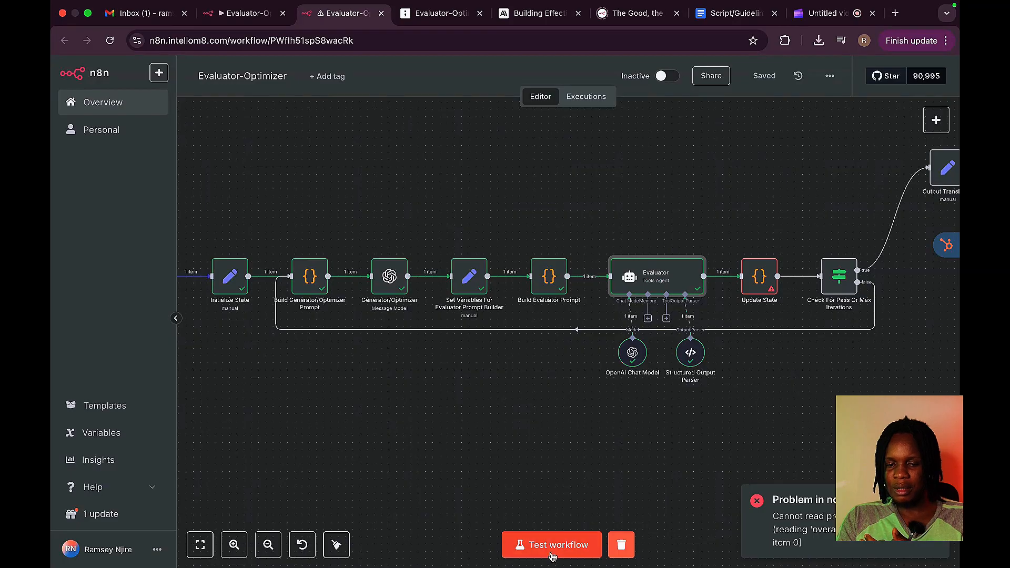
left_click(581, 542)
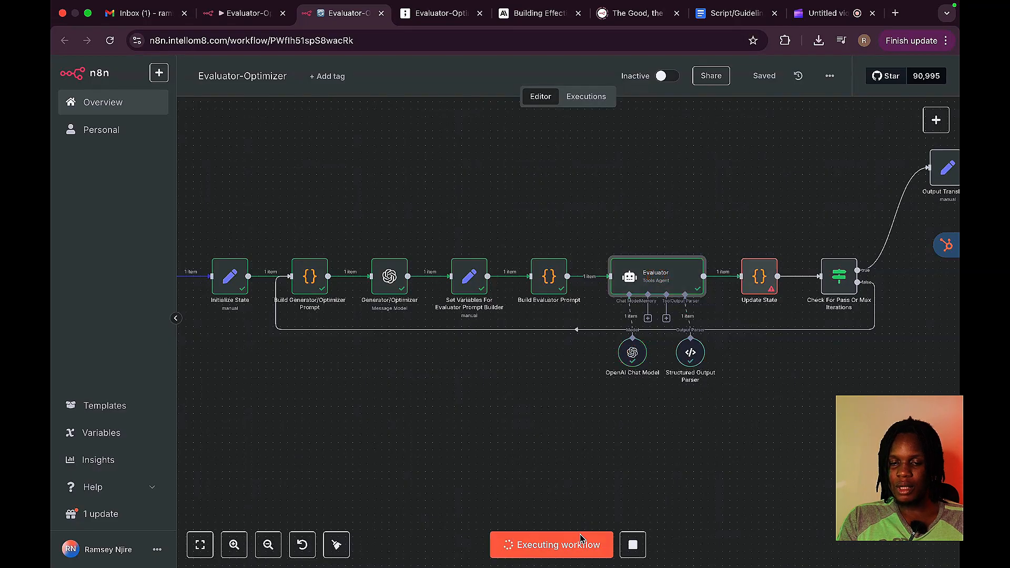
double_click(658, 279)
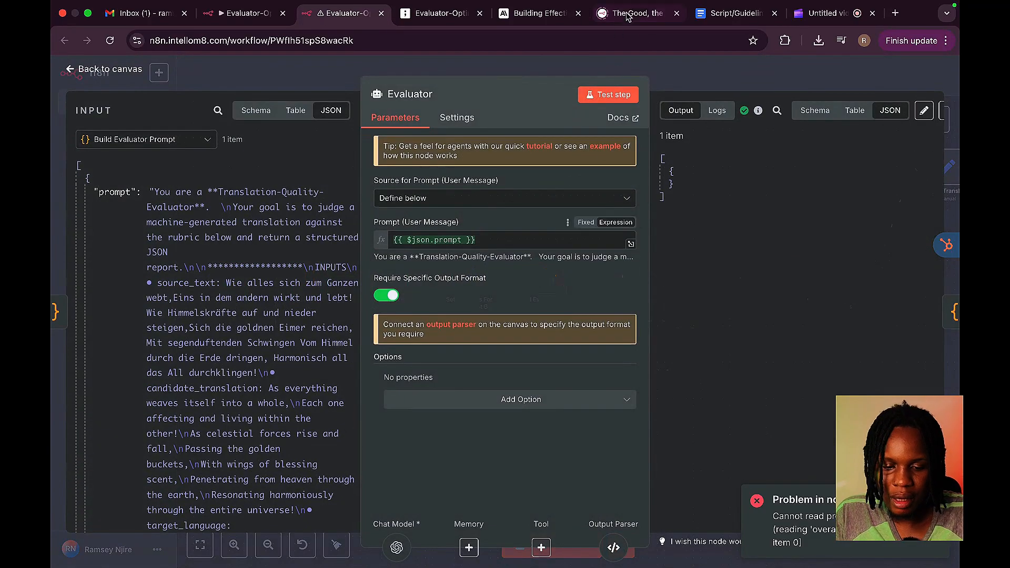
left_click(679, 66)
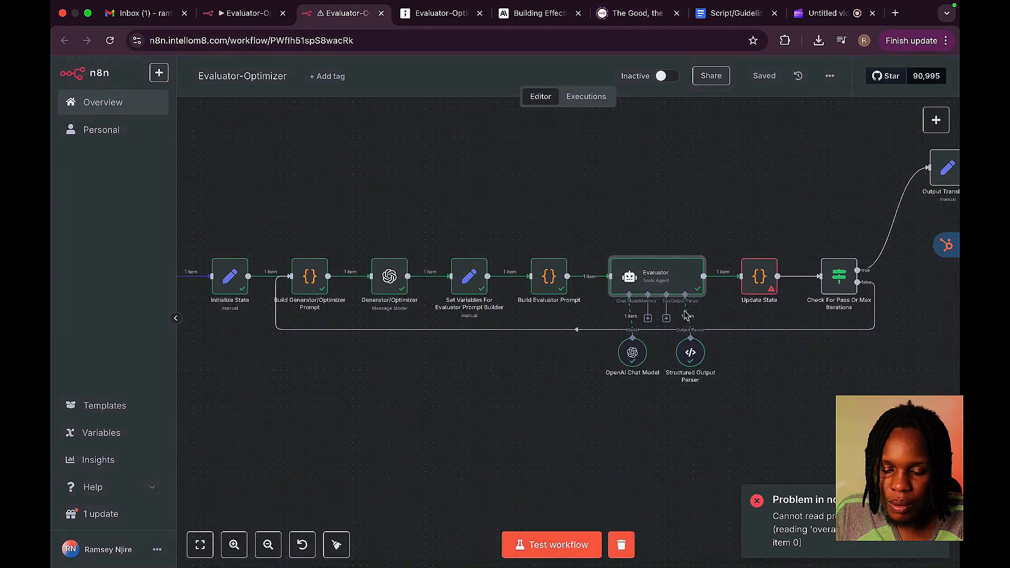
double_click(691, 353)
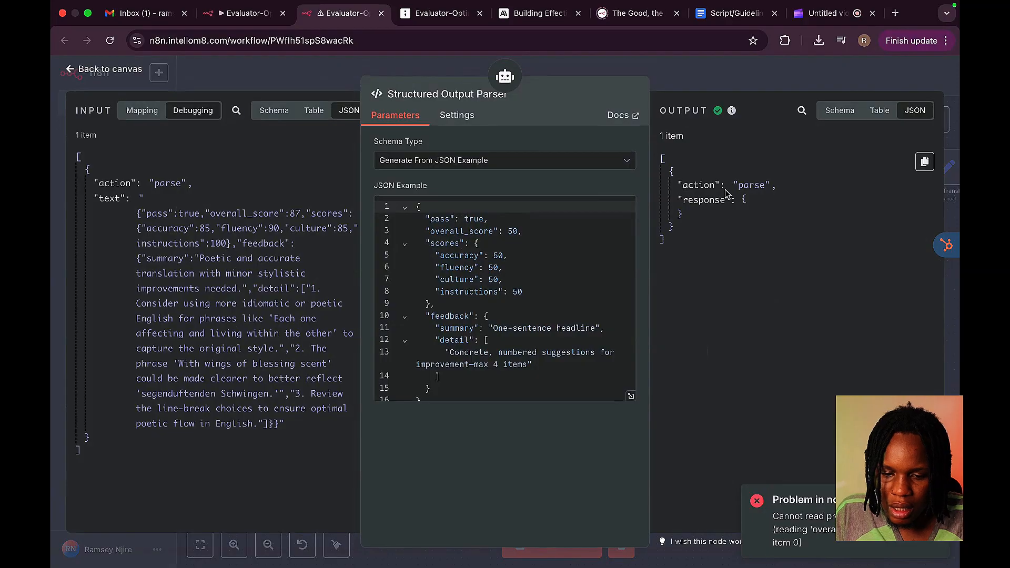
left_click(704, 71)
double_click(658, 290)
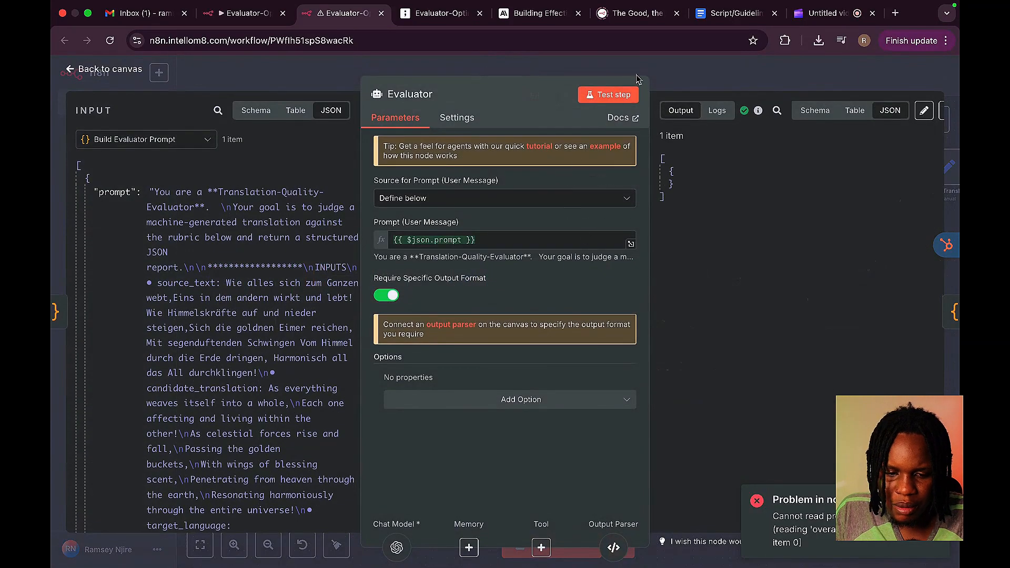
key("Escape")
- Set the Evaluator's OpenAI Chat Model to o3-mini-2025-01-31
double_click(632, 352)
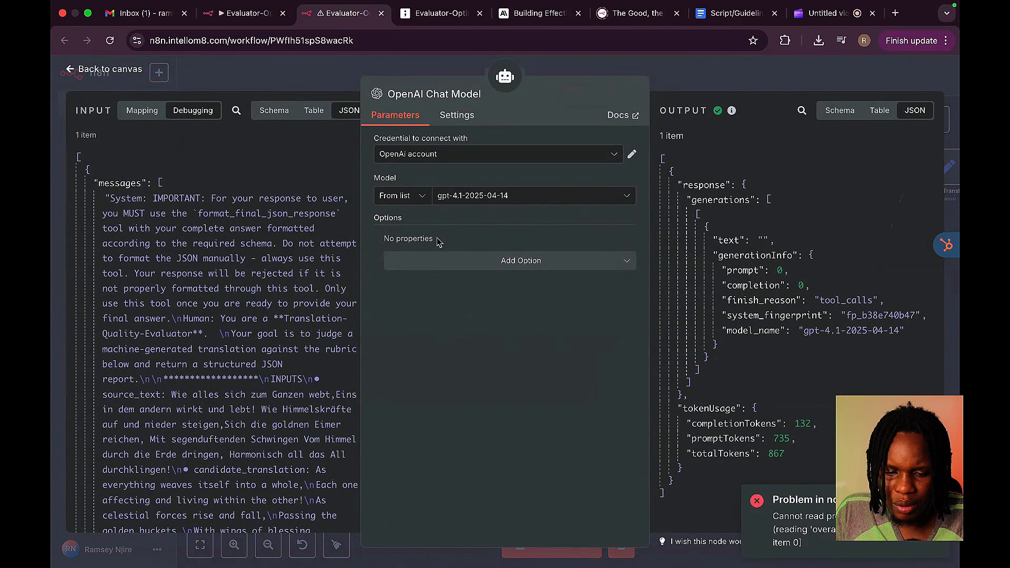
scroll(471, 348, "down", 2)
scroll(471, 349, "down", 10)
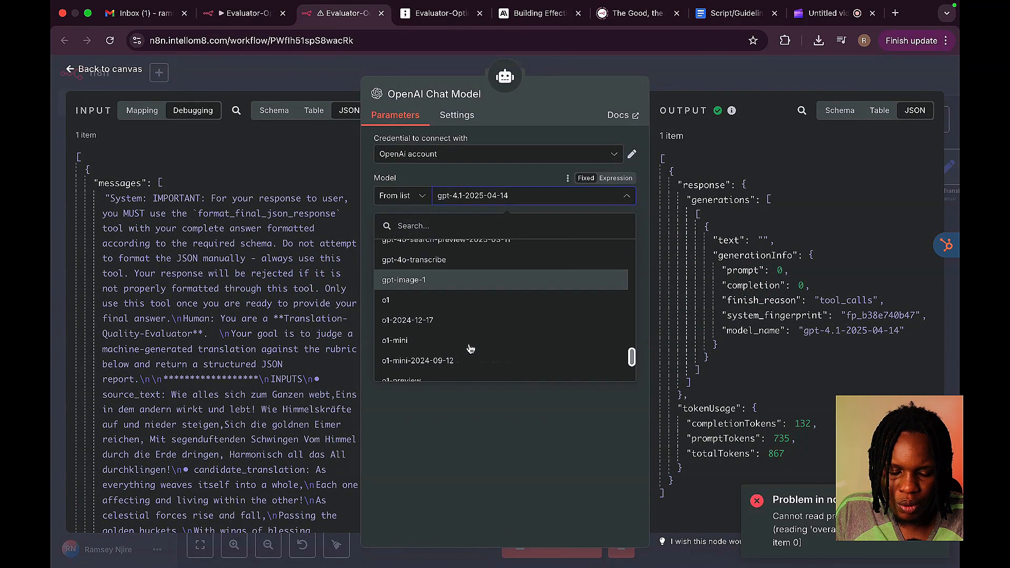
scroll(470, 349, "down", 3)
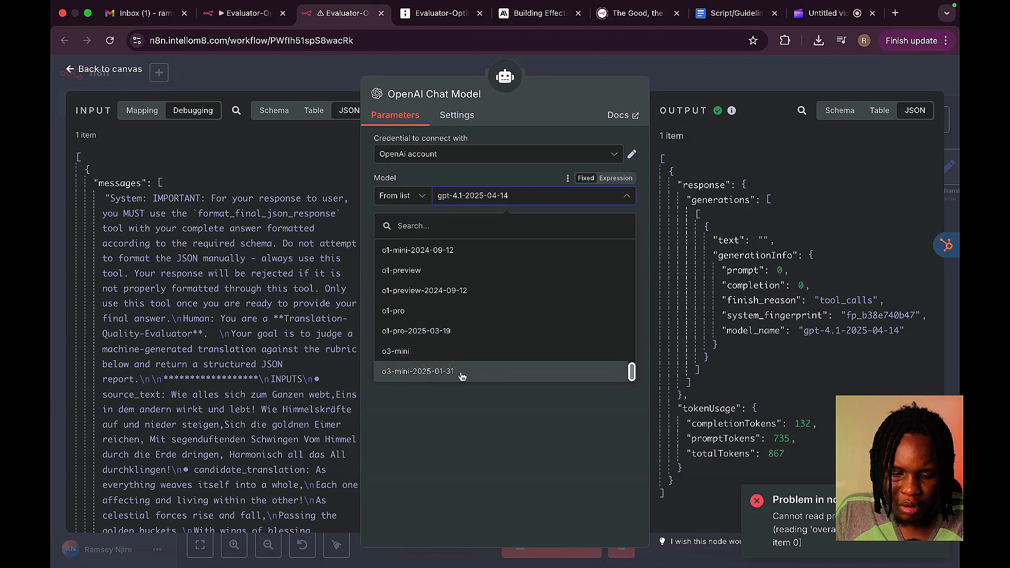
left_click(417, 371)
left_click(675, 68)
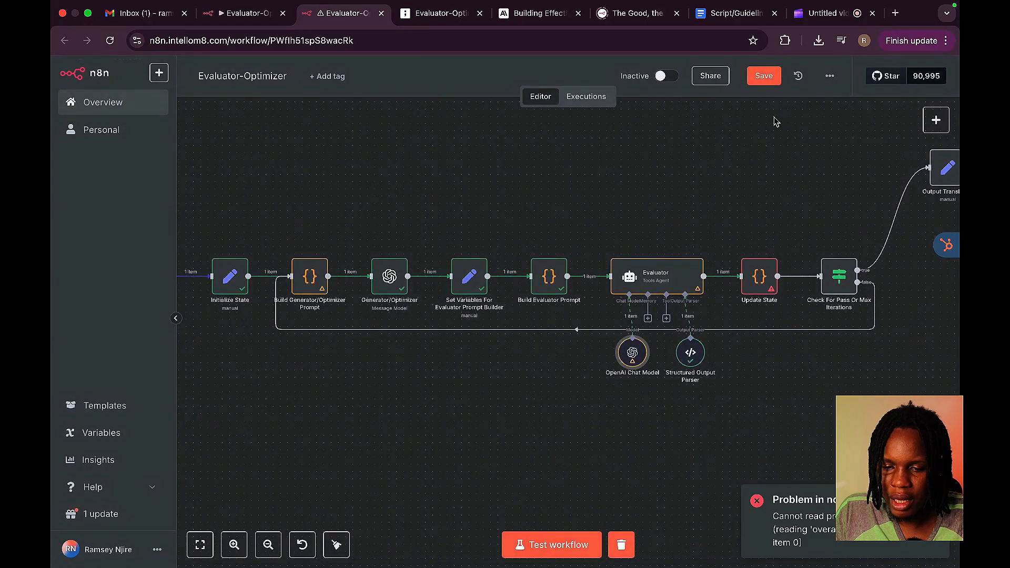
- Save the workflow and test it again, following the loop's execution on the canvas
left_click(768, 79)
left_click(552, 546)
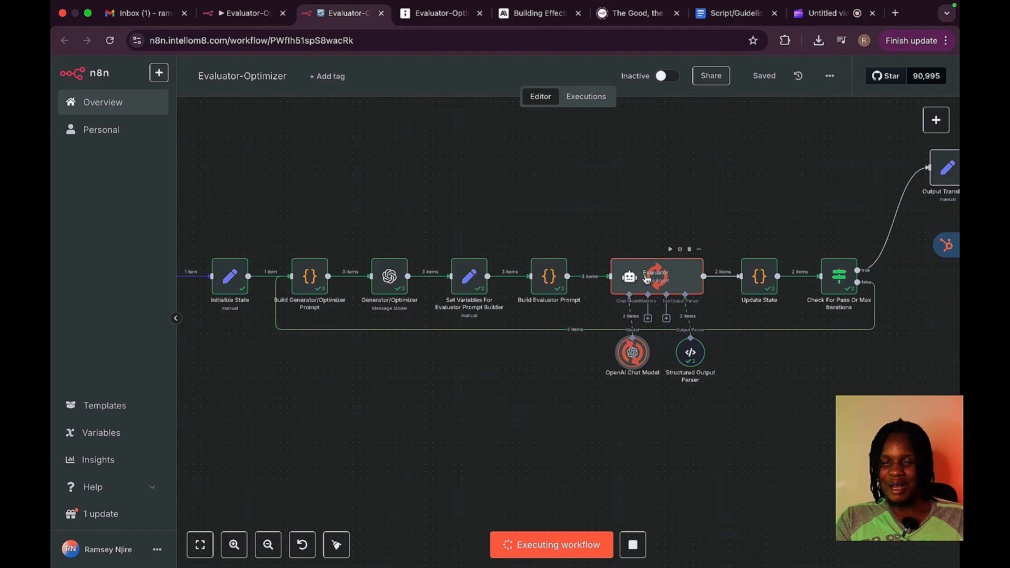
scroll(658, 284, "right", 3)
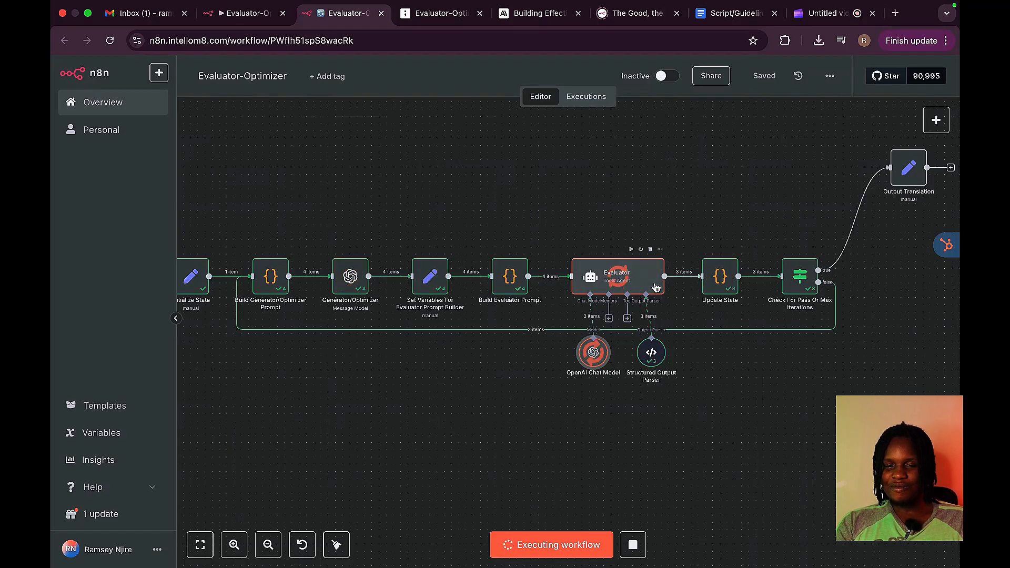
- Compare the iteration, bestScore and pass values across the individual runs of Check For Pass Or Max Iterations
double_click(798, 278)
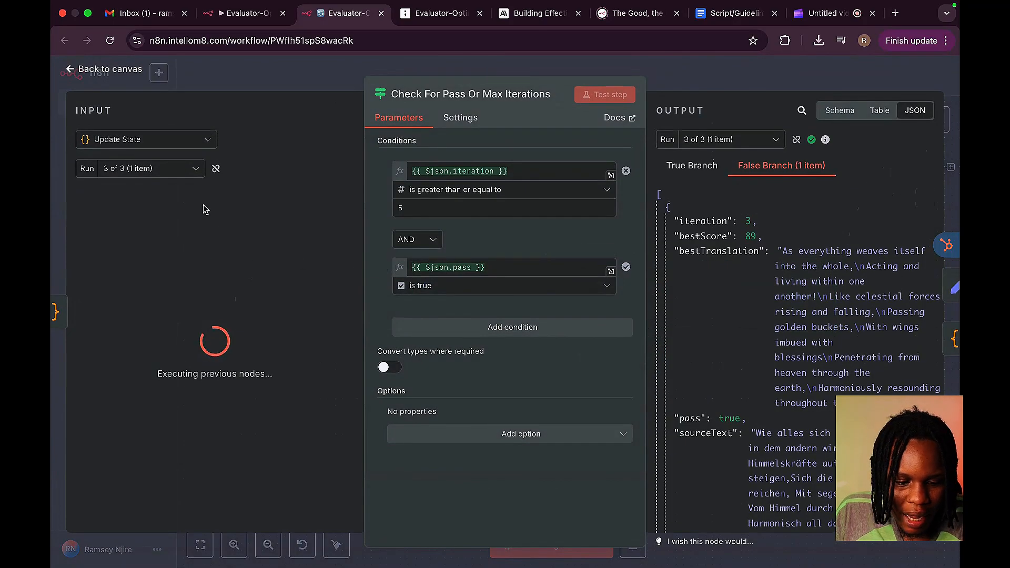
left_click(194, 169)
left_click(152, 222)
left_click(169, 167)
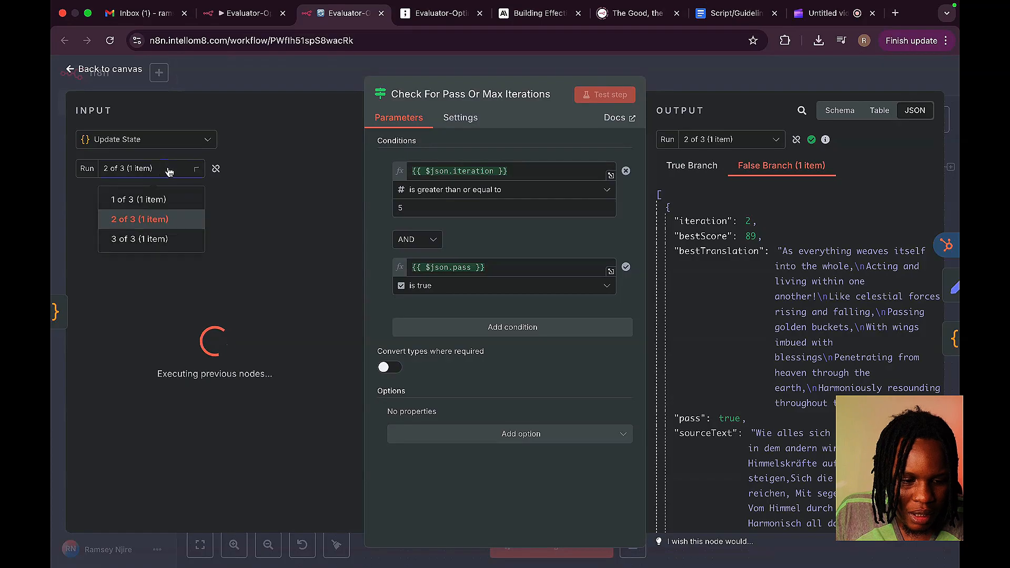
left_click(157, 200)
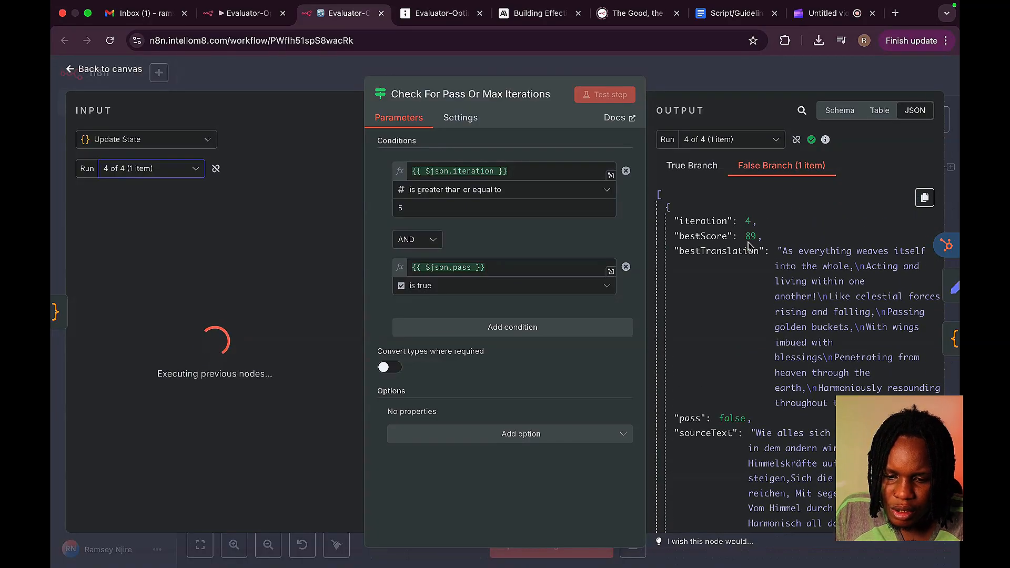
- Return to the canvas until the test finishes, and examine the final run's output of Check For Pass Or Max Iterations
left_click(763, 84)
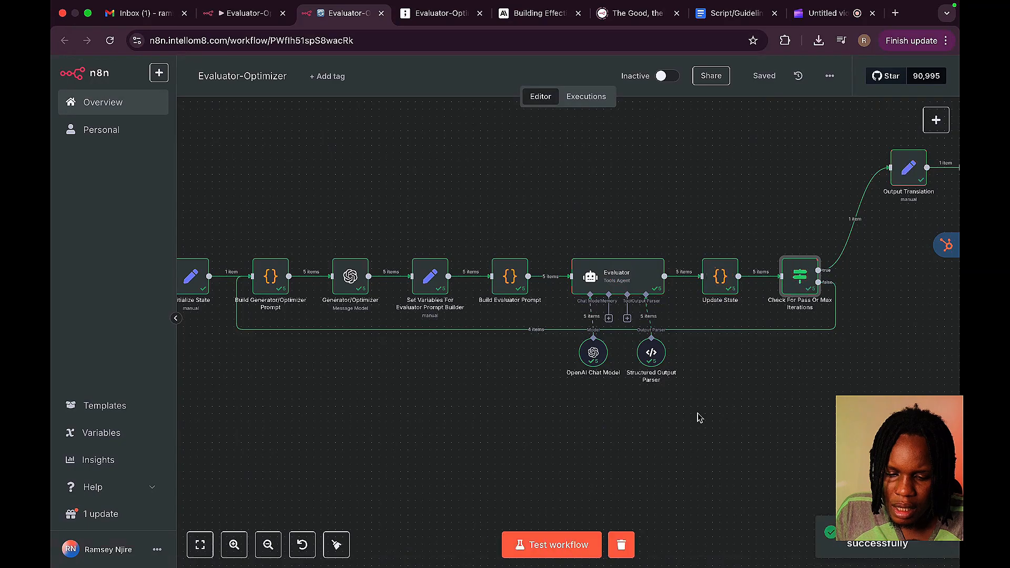
double_click(802, 276)
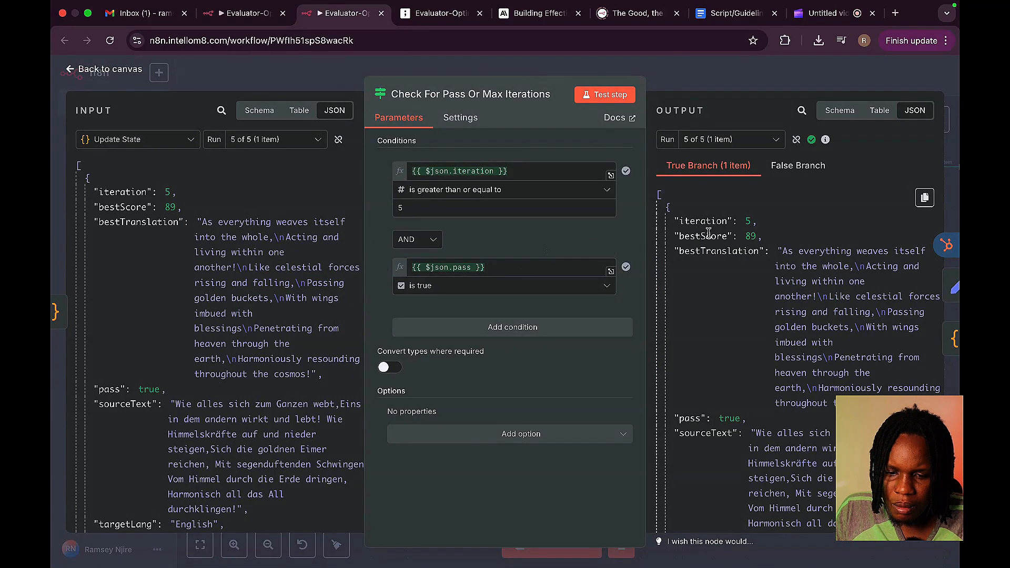
scroll(711, 387, "down", 3)
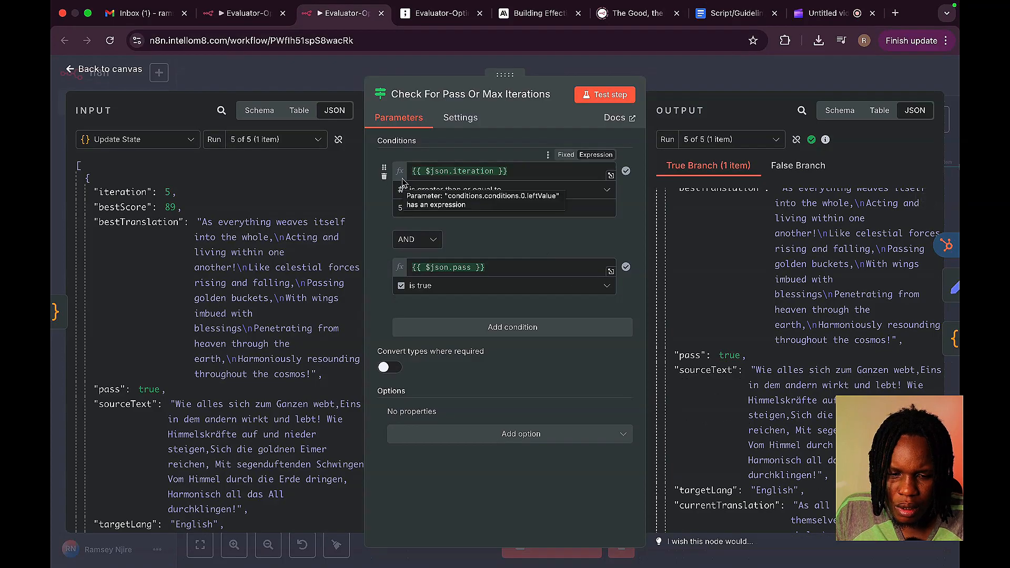
- Combine the iteration and pass conditions in Check For Pass Or Max Iterations with OR
left_click(426, 242)
left_click(414, 292)
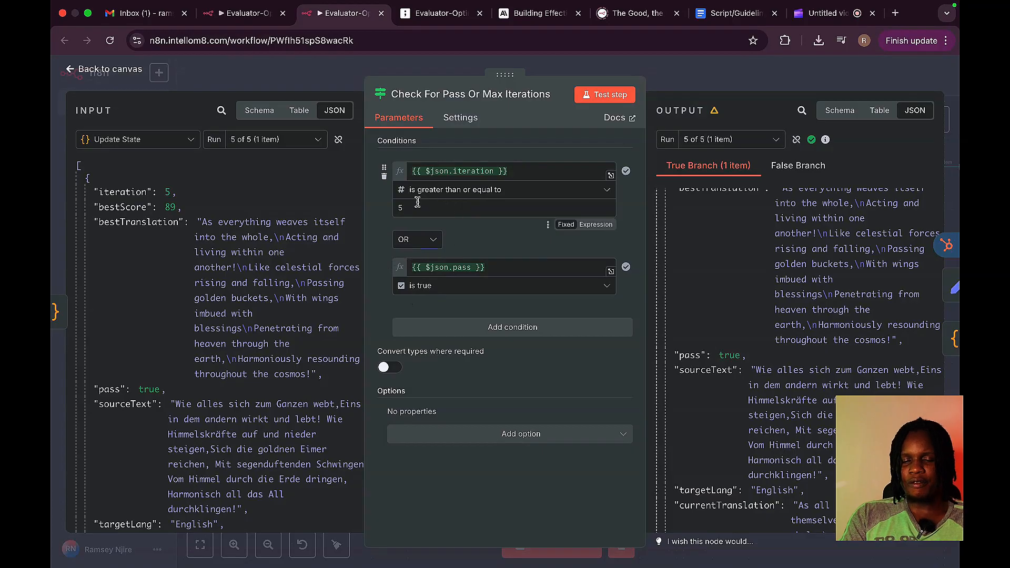
left_click(798, 67)
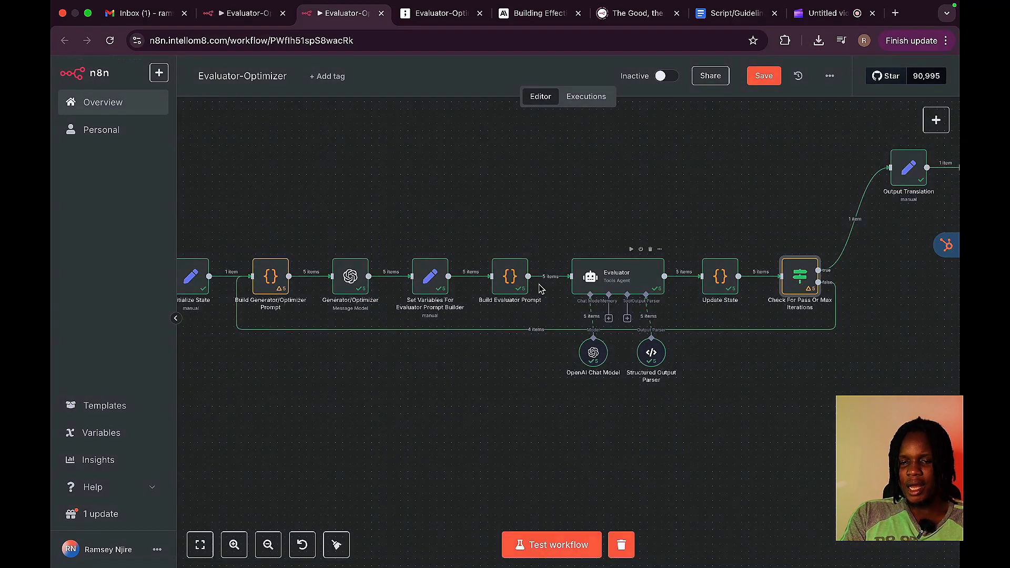
- Save the workflow and test it again, following the run through to the Output Translation node
left_click(765, 77)
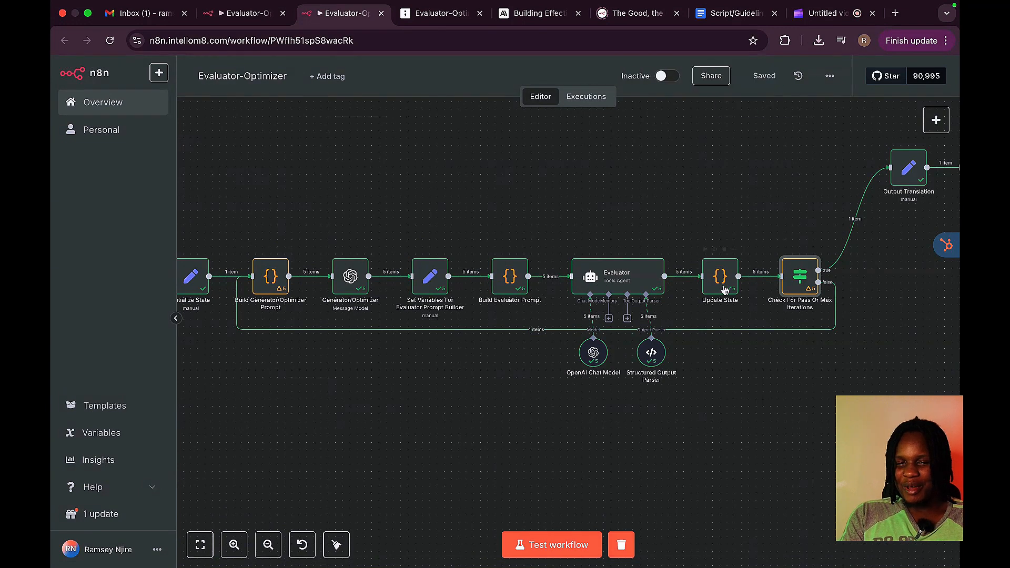
left_click(545, 547)
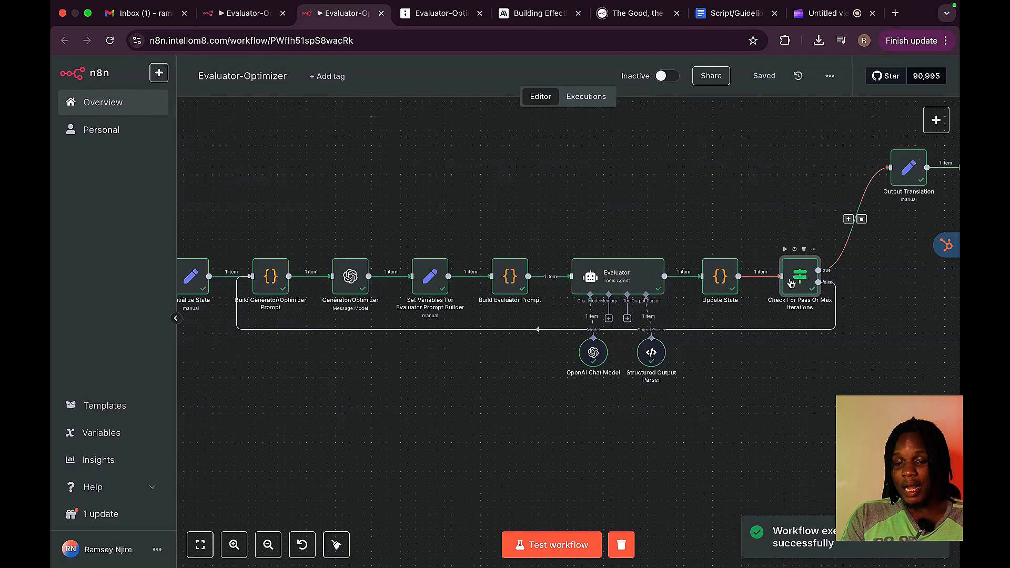
scroll(699, 263, "right", 5)
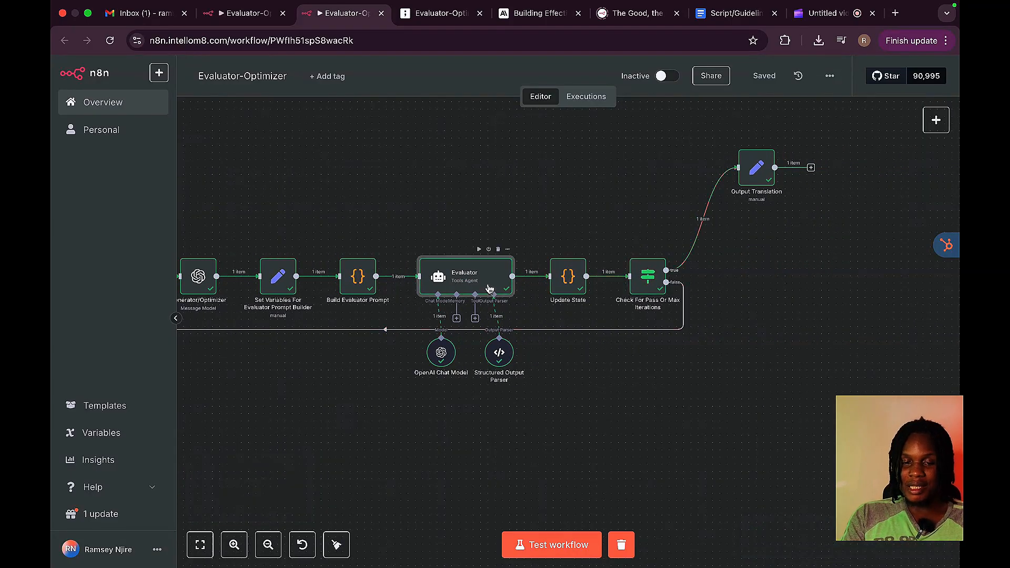
scroll(493, 283, "left", 2)
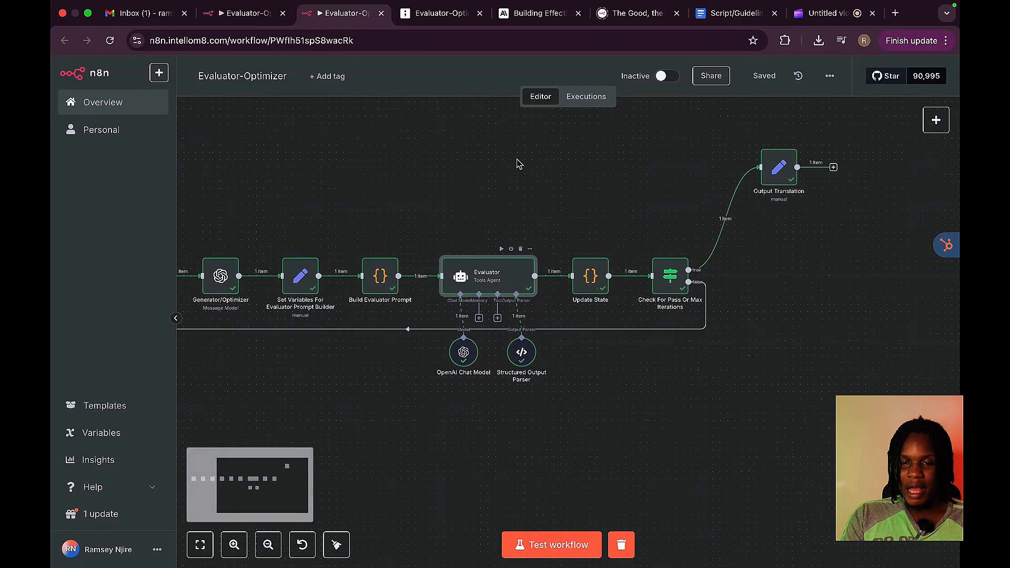
- Open the May 12, 03:13:22 execution from the workflow's execution history and locate its Evaluator node
left_click(579, 97)
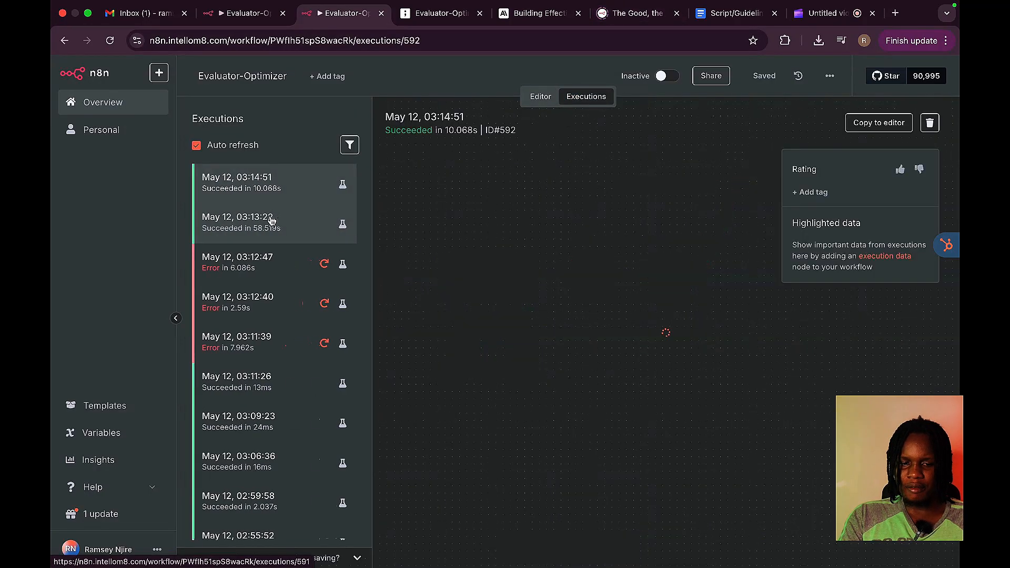
left_click(271, 221)
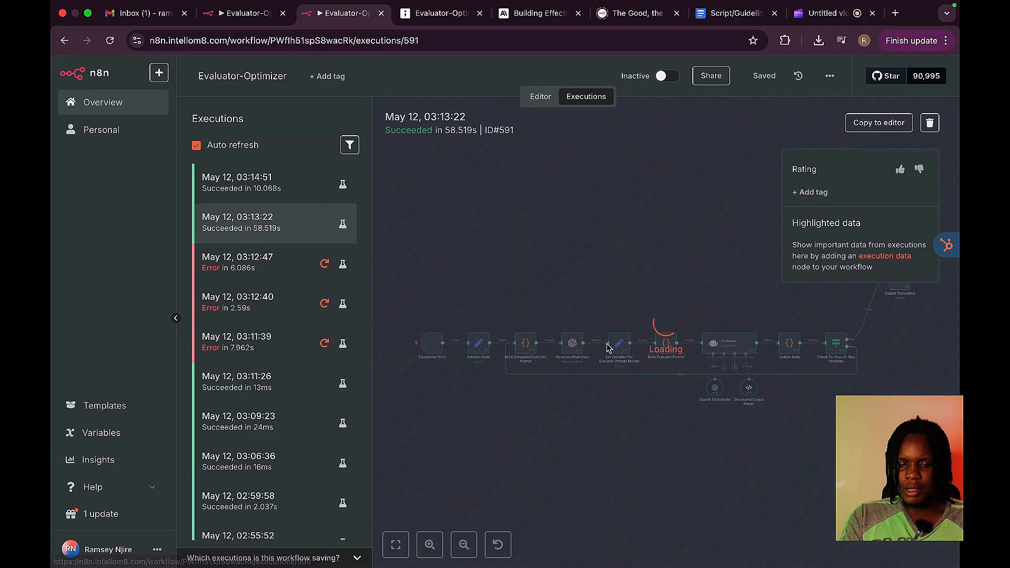
scroll(528, 362, "up", 5)
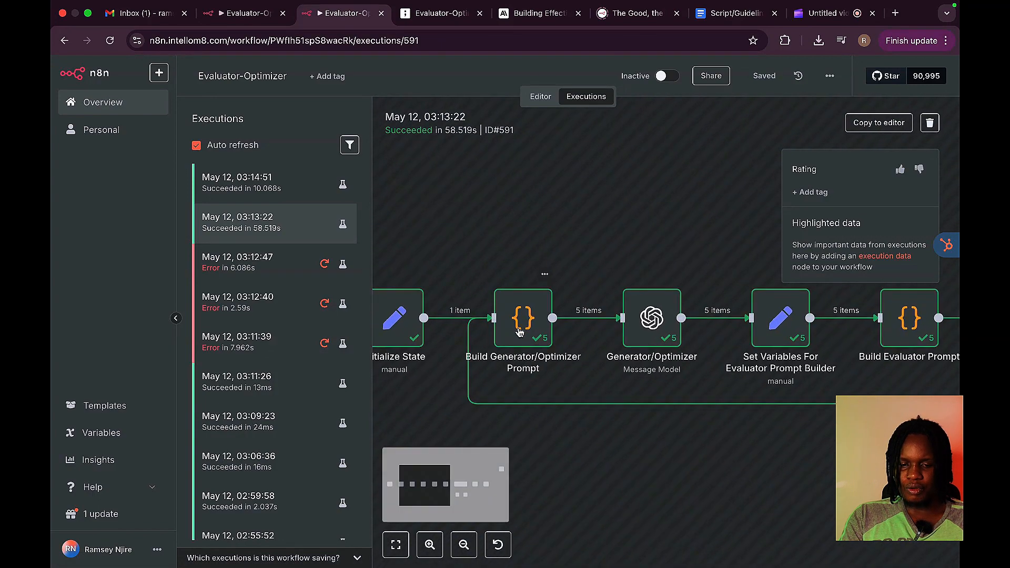
scroll(522, 331, "right", 10)
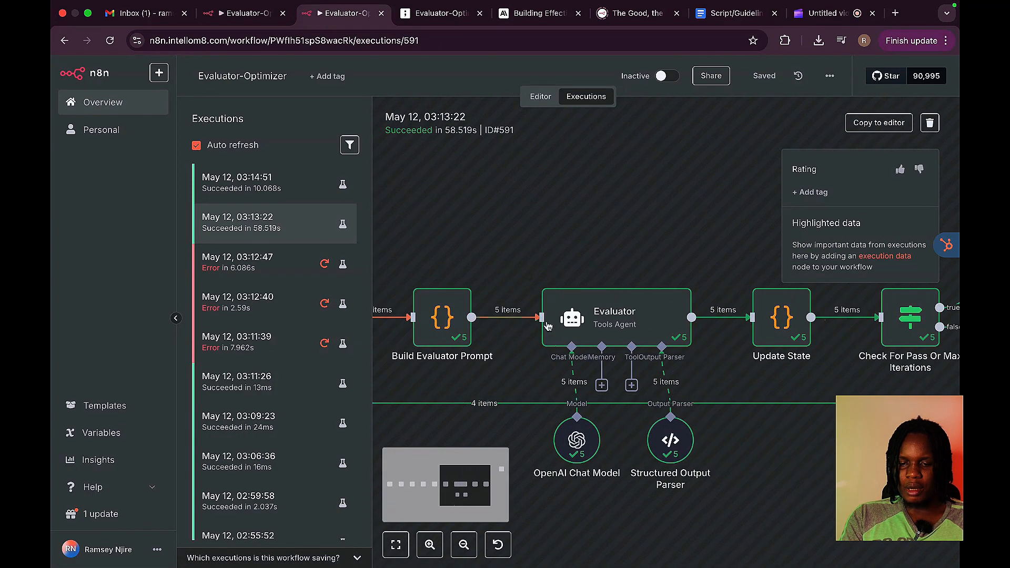
- Examine the pass value, scores, feedback summary and detail items in the Evaluator's last-run output
double_click(655, 317)
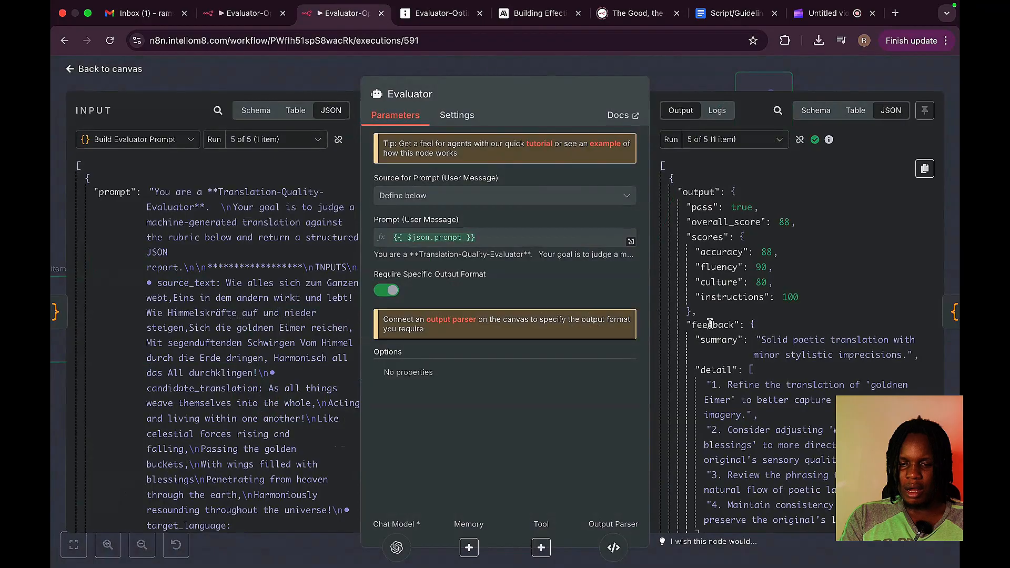
scroll(801, 339, "down", 3)
left_click_drag(760, 241, 796, 257)
scroll(762, 221, "up", 2)
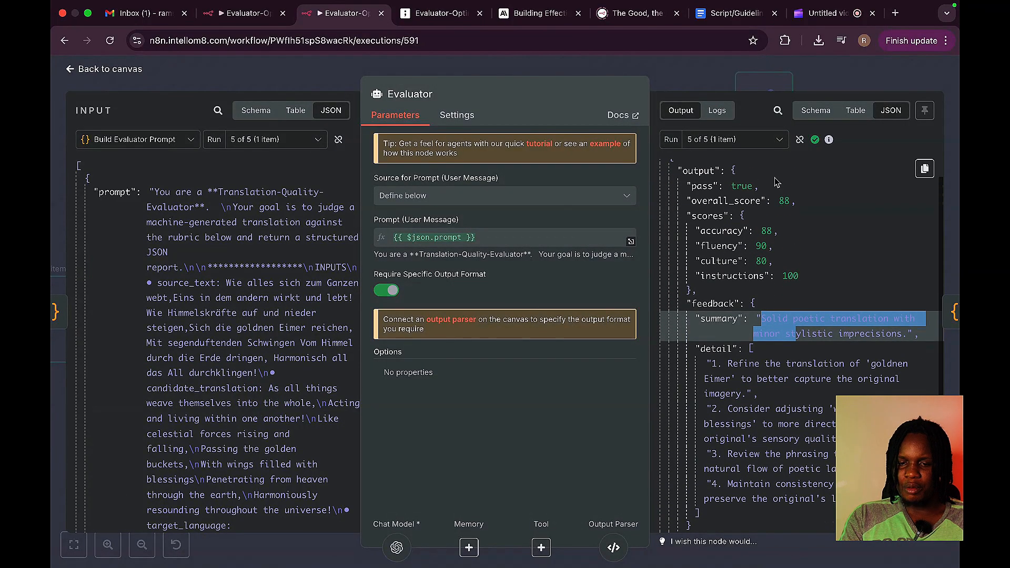
scroll(790, 233, "down", 2)
left_click_drag(749, 287, 794, 302)
left_click_drag(754, 331, 784, 347)
scroll(784, 347, "up", 3)
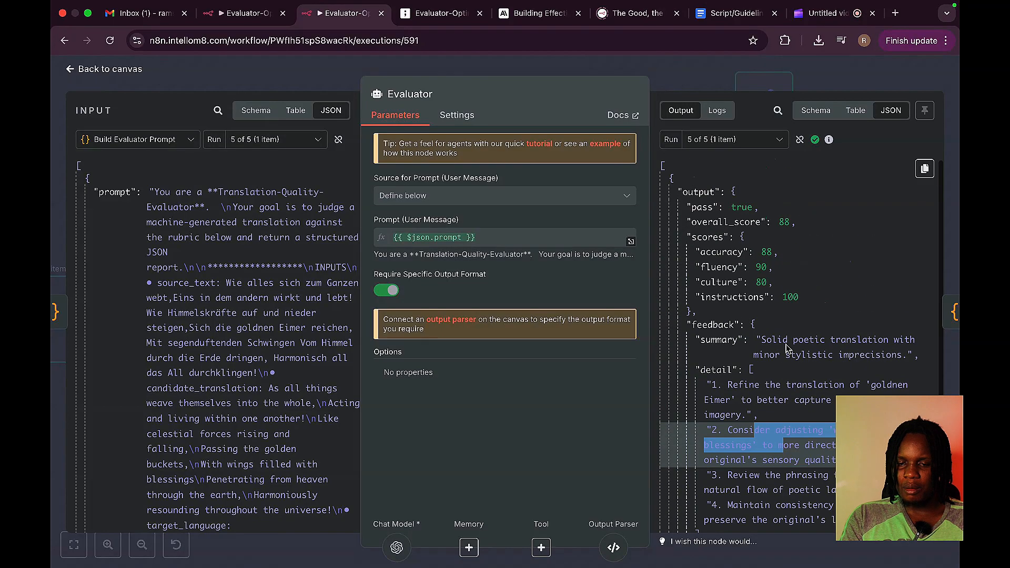
left_click_drag(733, 207, 765, 223)
scroll(756, 287, "down", 5)
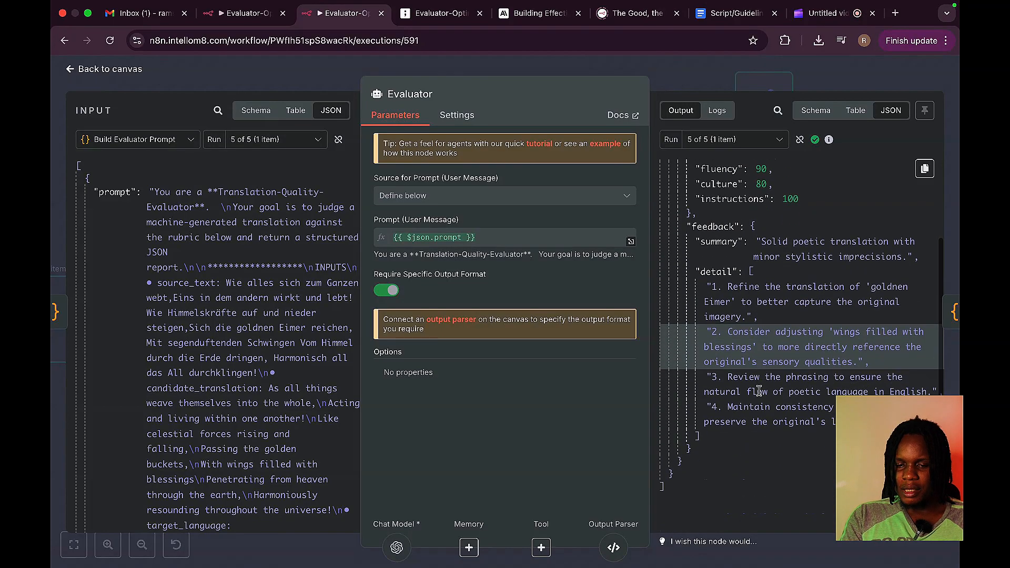
scroll(749, 314, "up", 5)
left_click(817, 72)
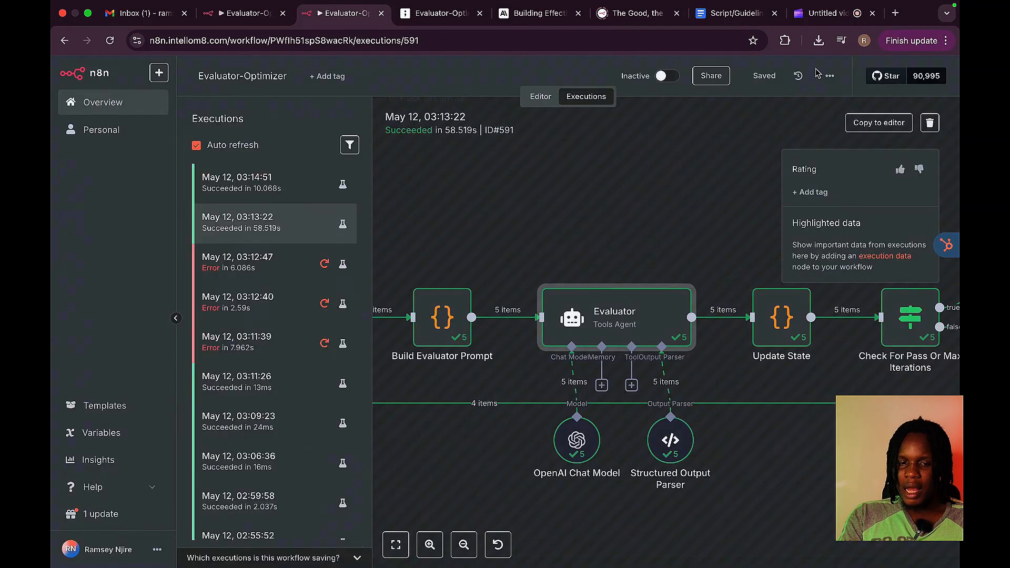
- Check the neighbouring executions, reopen the 03:13:22 one, and examine the overall score and feedback of the Evaluator's first run
left_click(261, 264)
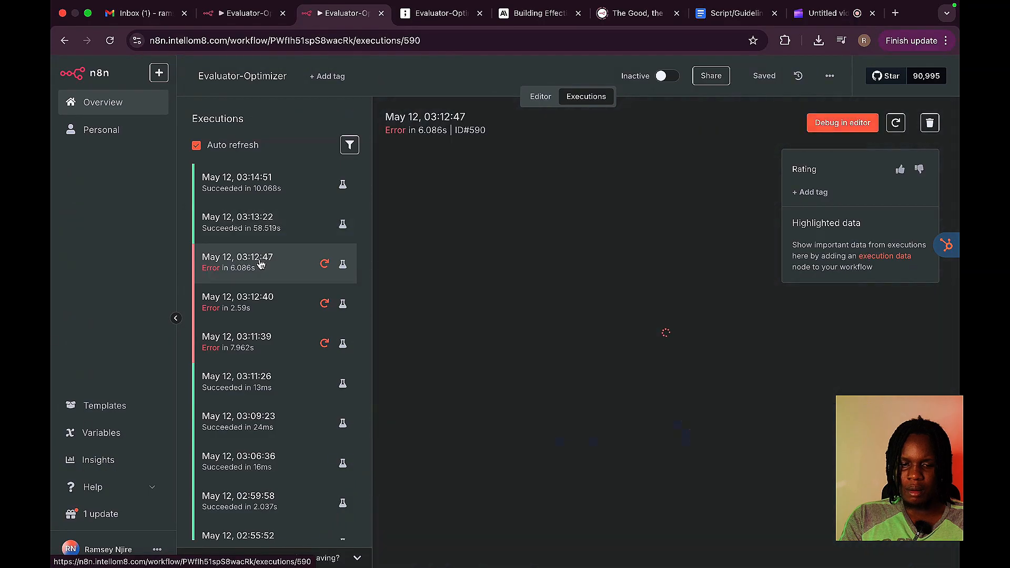
left_click(271, 188)
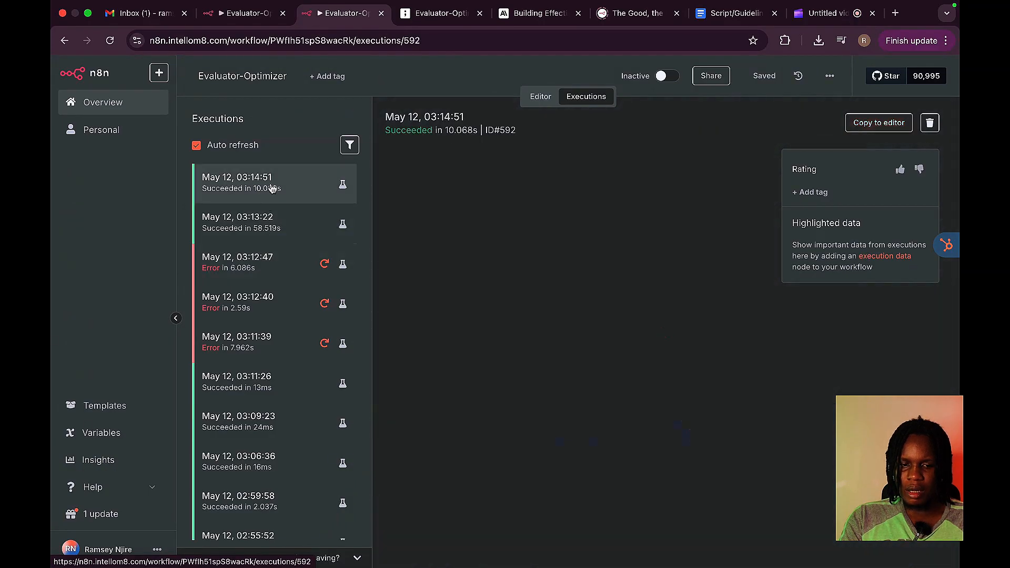
left_click(260, 227)
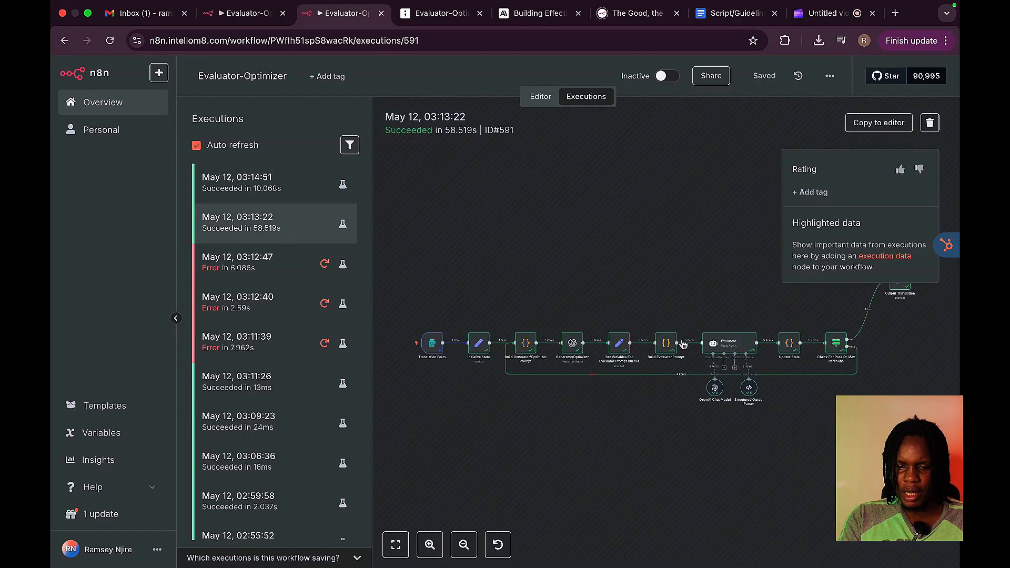
double_click(743, 342)
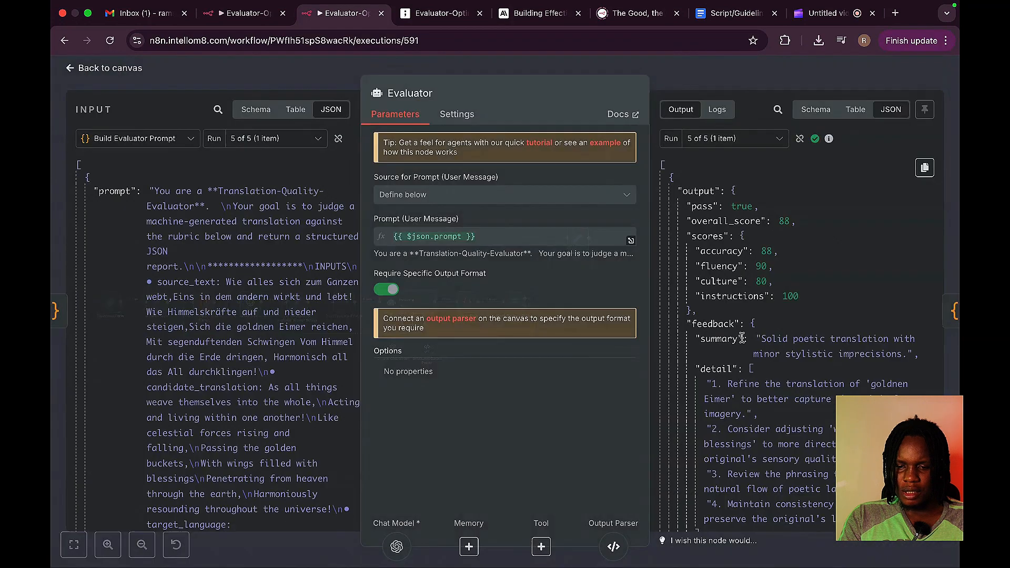
left_click(759, 140)
left_click(721, 171)
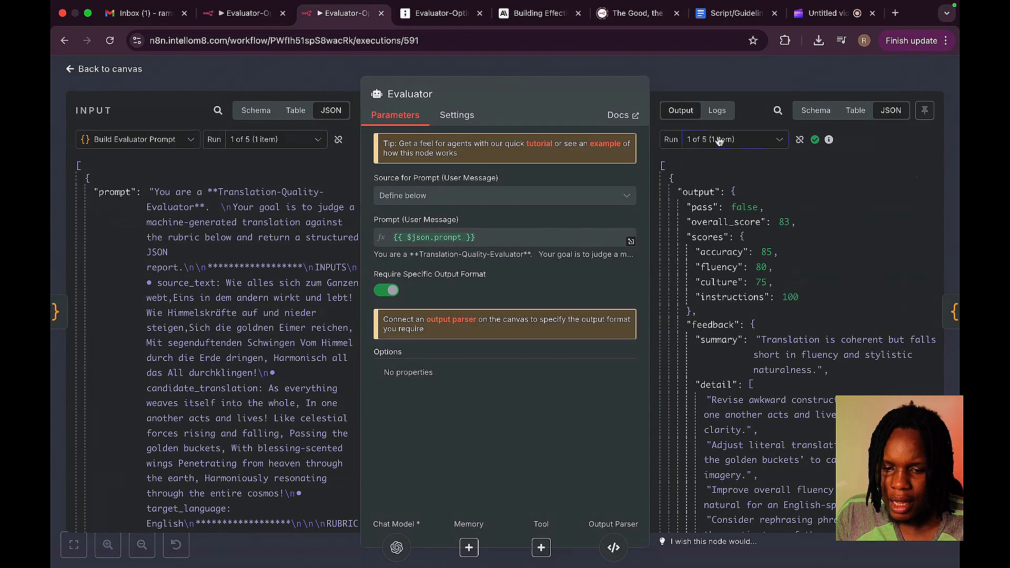
left_click_drag(707, 223, 784, 223)
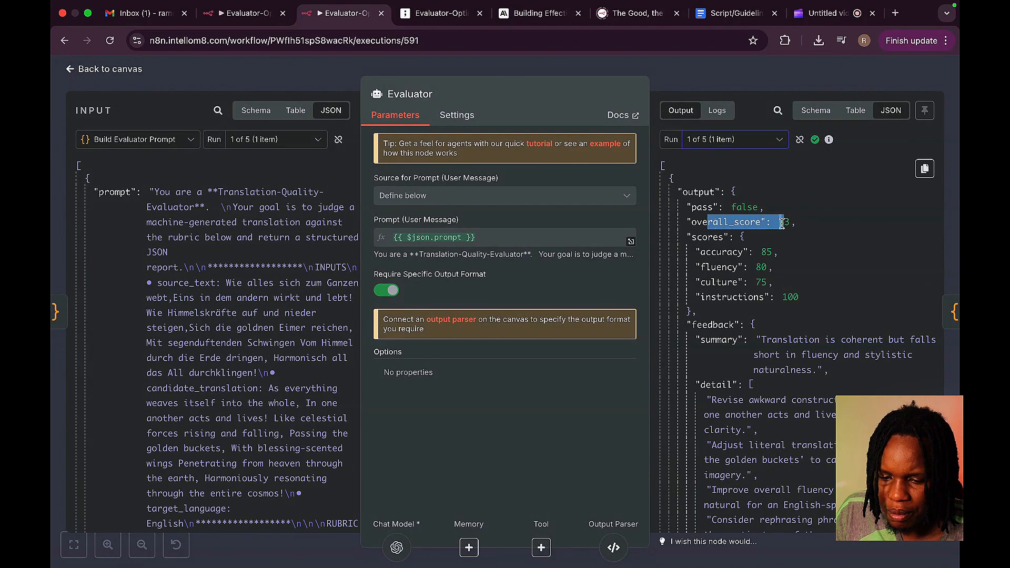
scroll(782, 286, "down", 2)
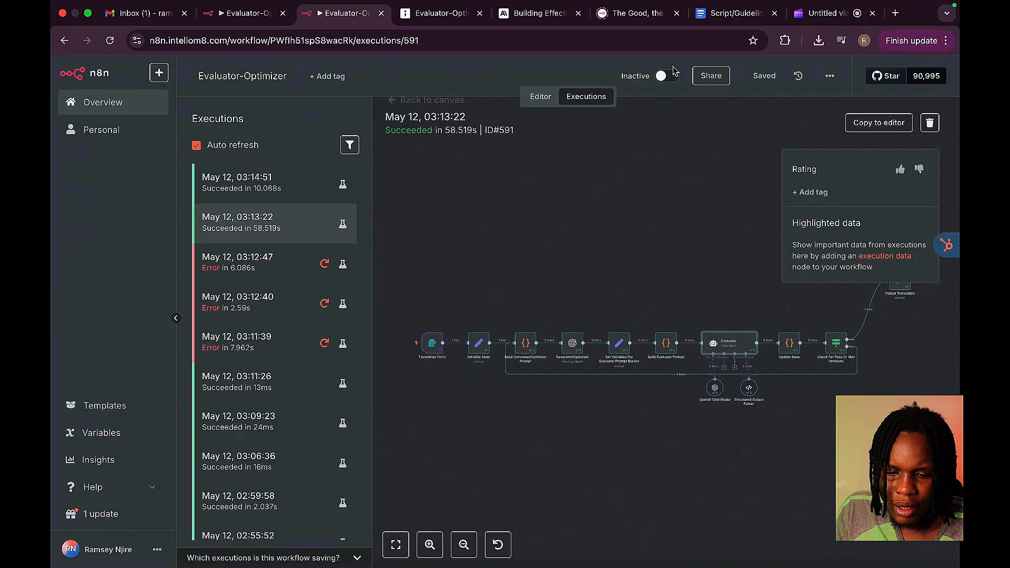
left_click(675, 71)
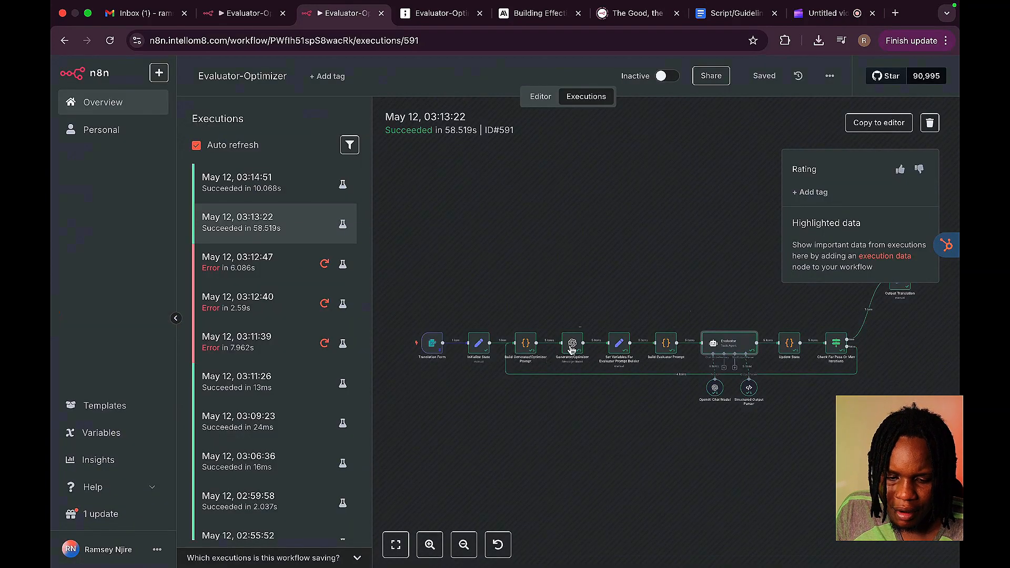
- Examine the Generator/Optimizer's input prompt in this execution, including the previous translation and the evaluator feedback passed to it
double_click(574, 345)
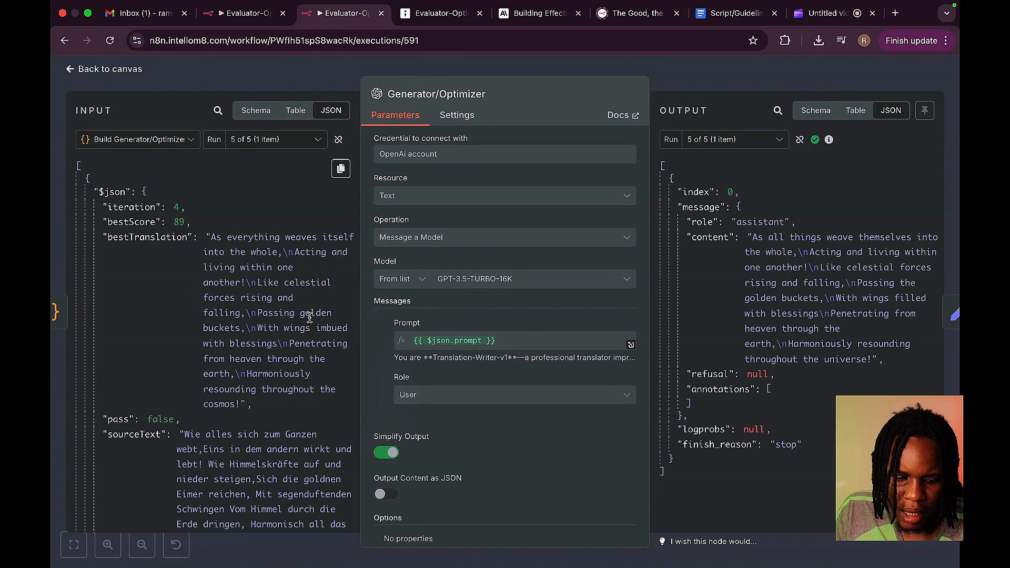
scroll(183, 343, "down", 15)
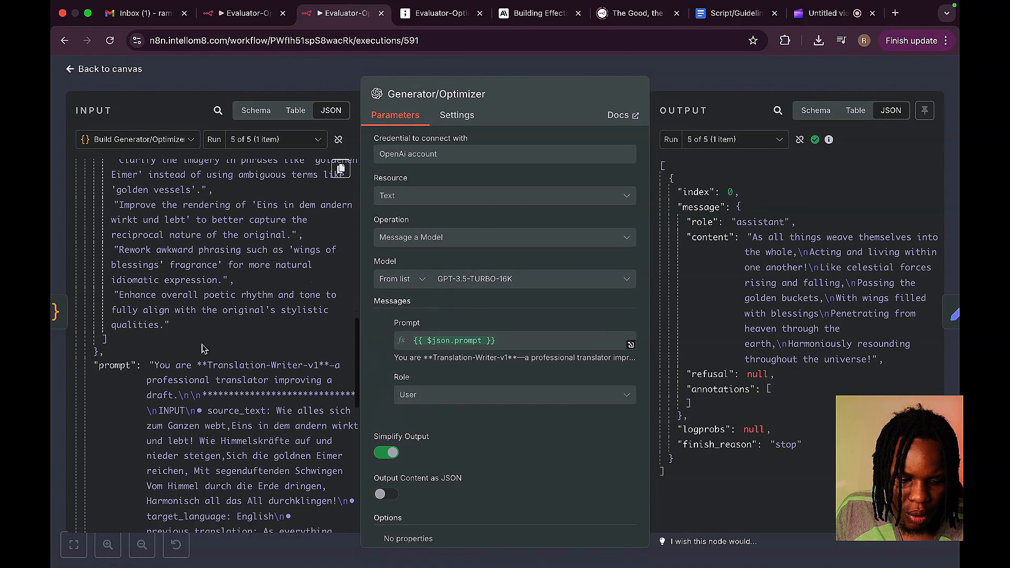
scroll(227, 282, "down", 2)
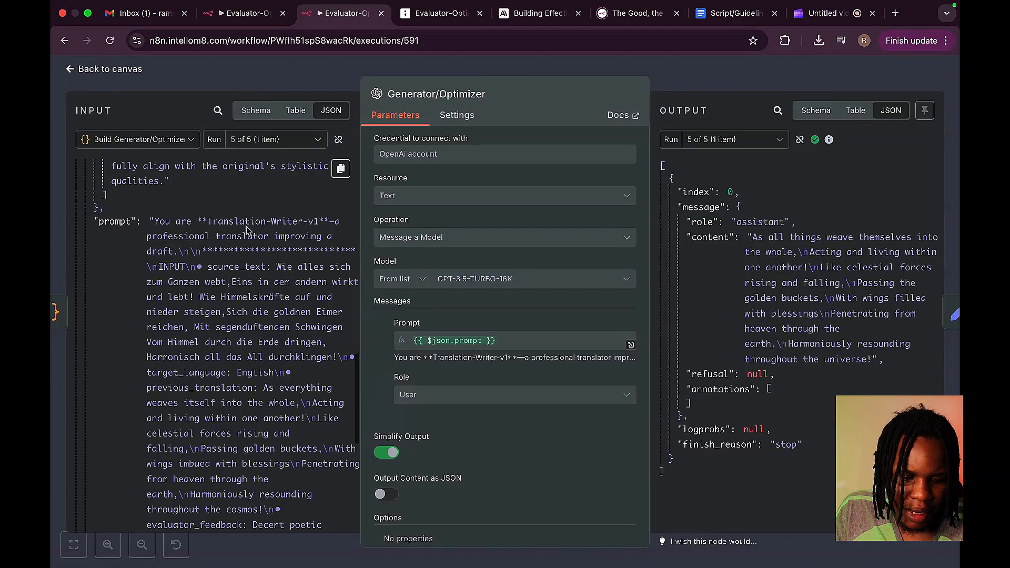
scroll(245, 247, "down", 10)
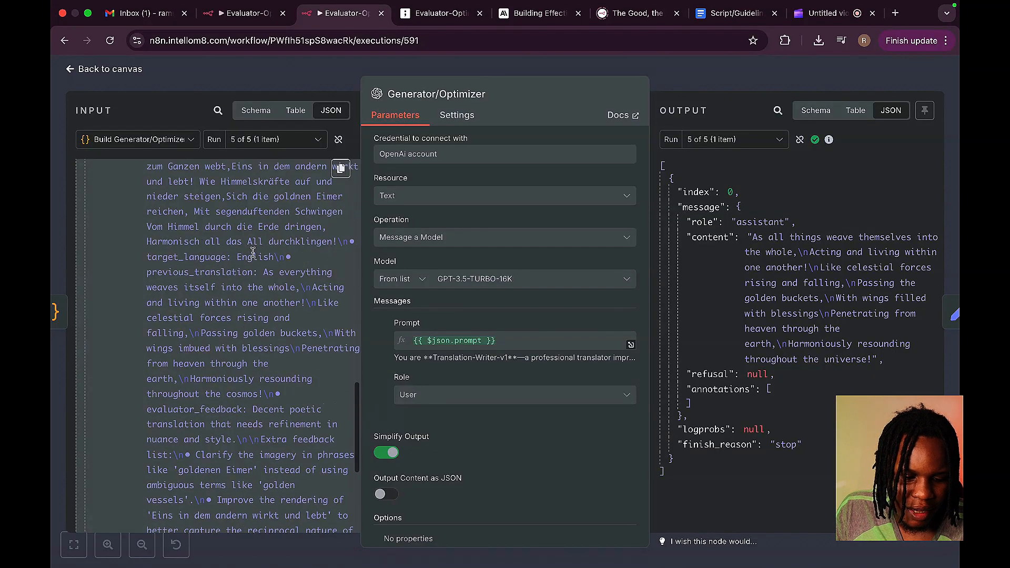
scroll(253, 253, "down", 4)
left_click_drag(227, 262, 282, 337)
left_click(679, 72)
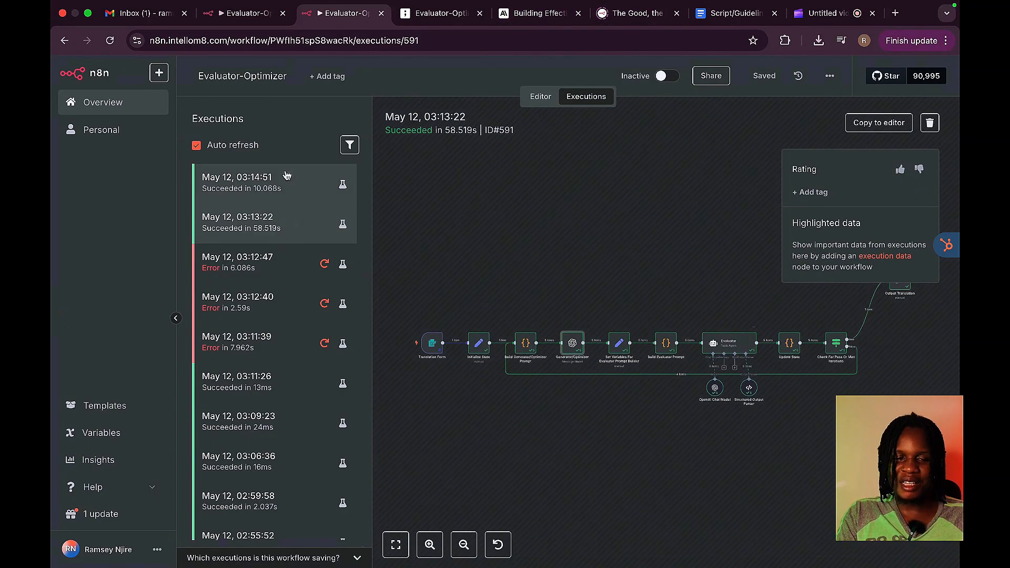
- Return to the workflow editor and read the final translation in the Output Translation node's output
left_click(544, 101)
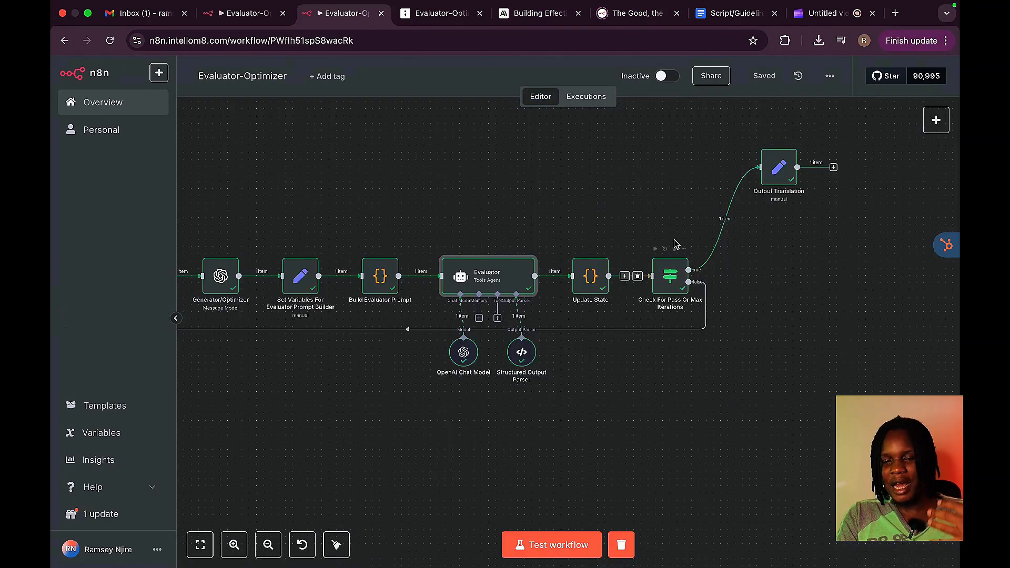
double_click(793, 171)
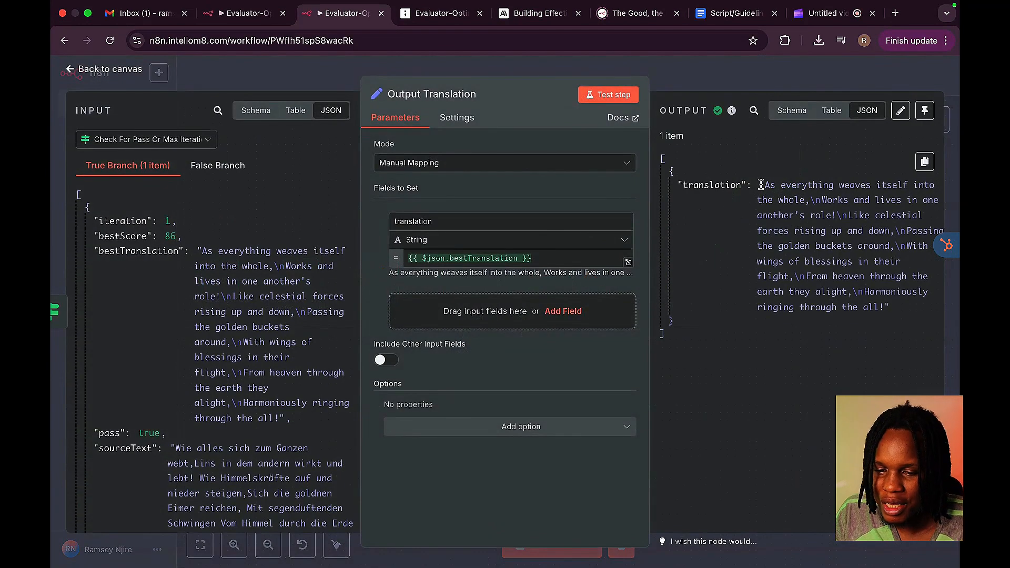
left_click_drag(763, 185, 908, 194)
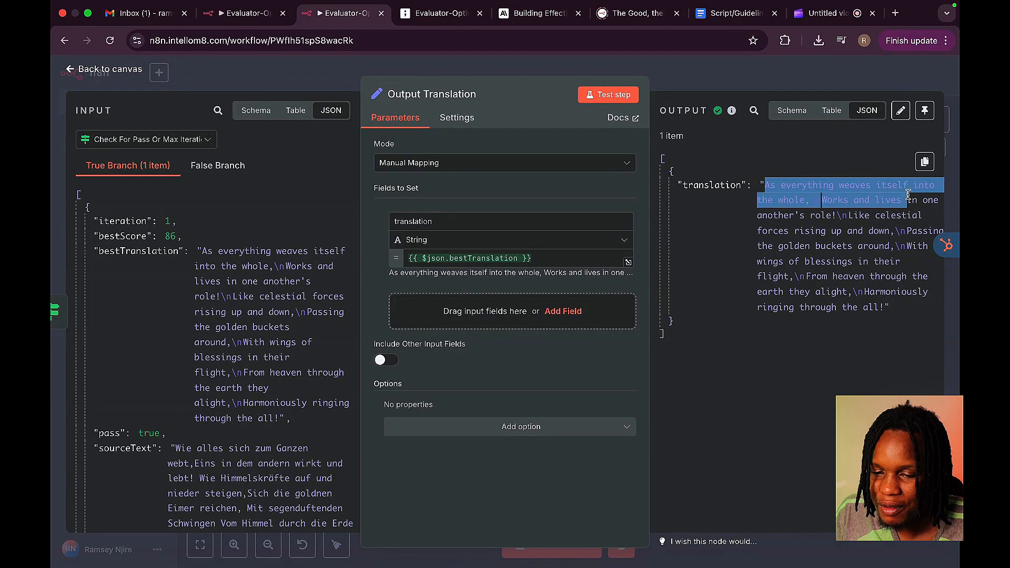
left_click(875, 217)
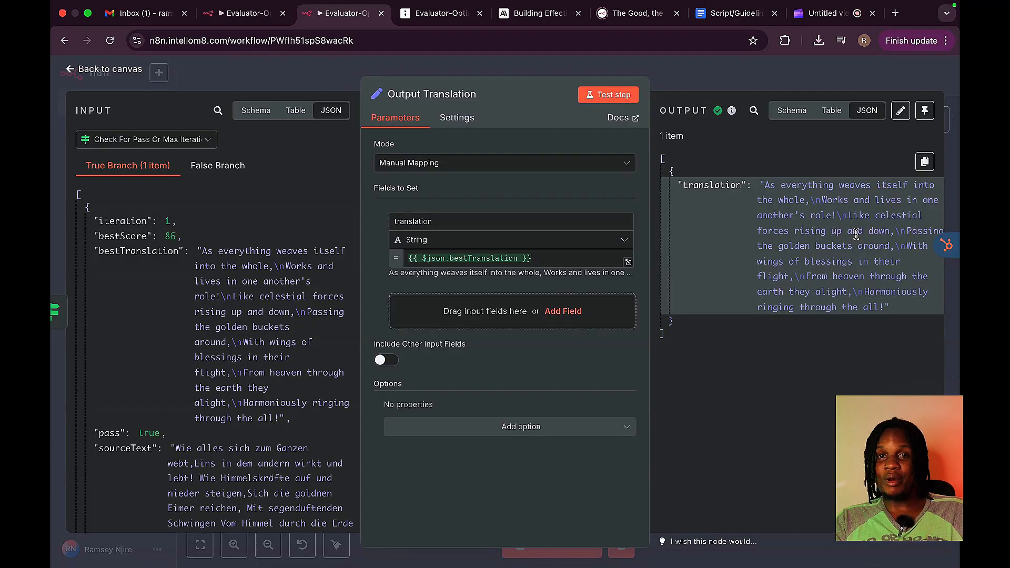
left_click(789, 80)
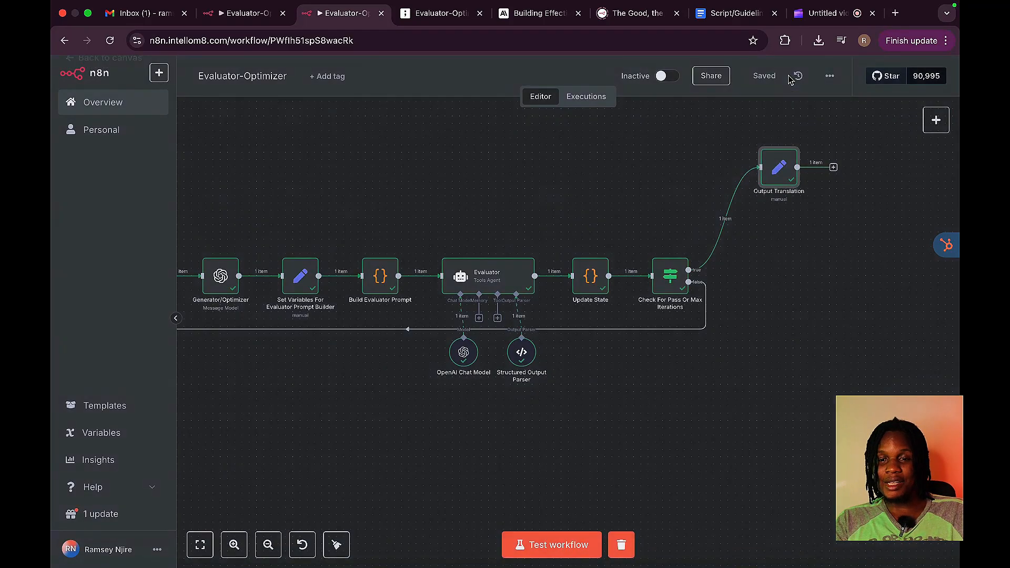